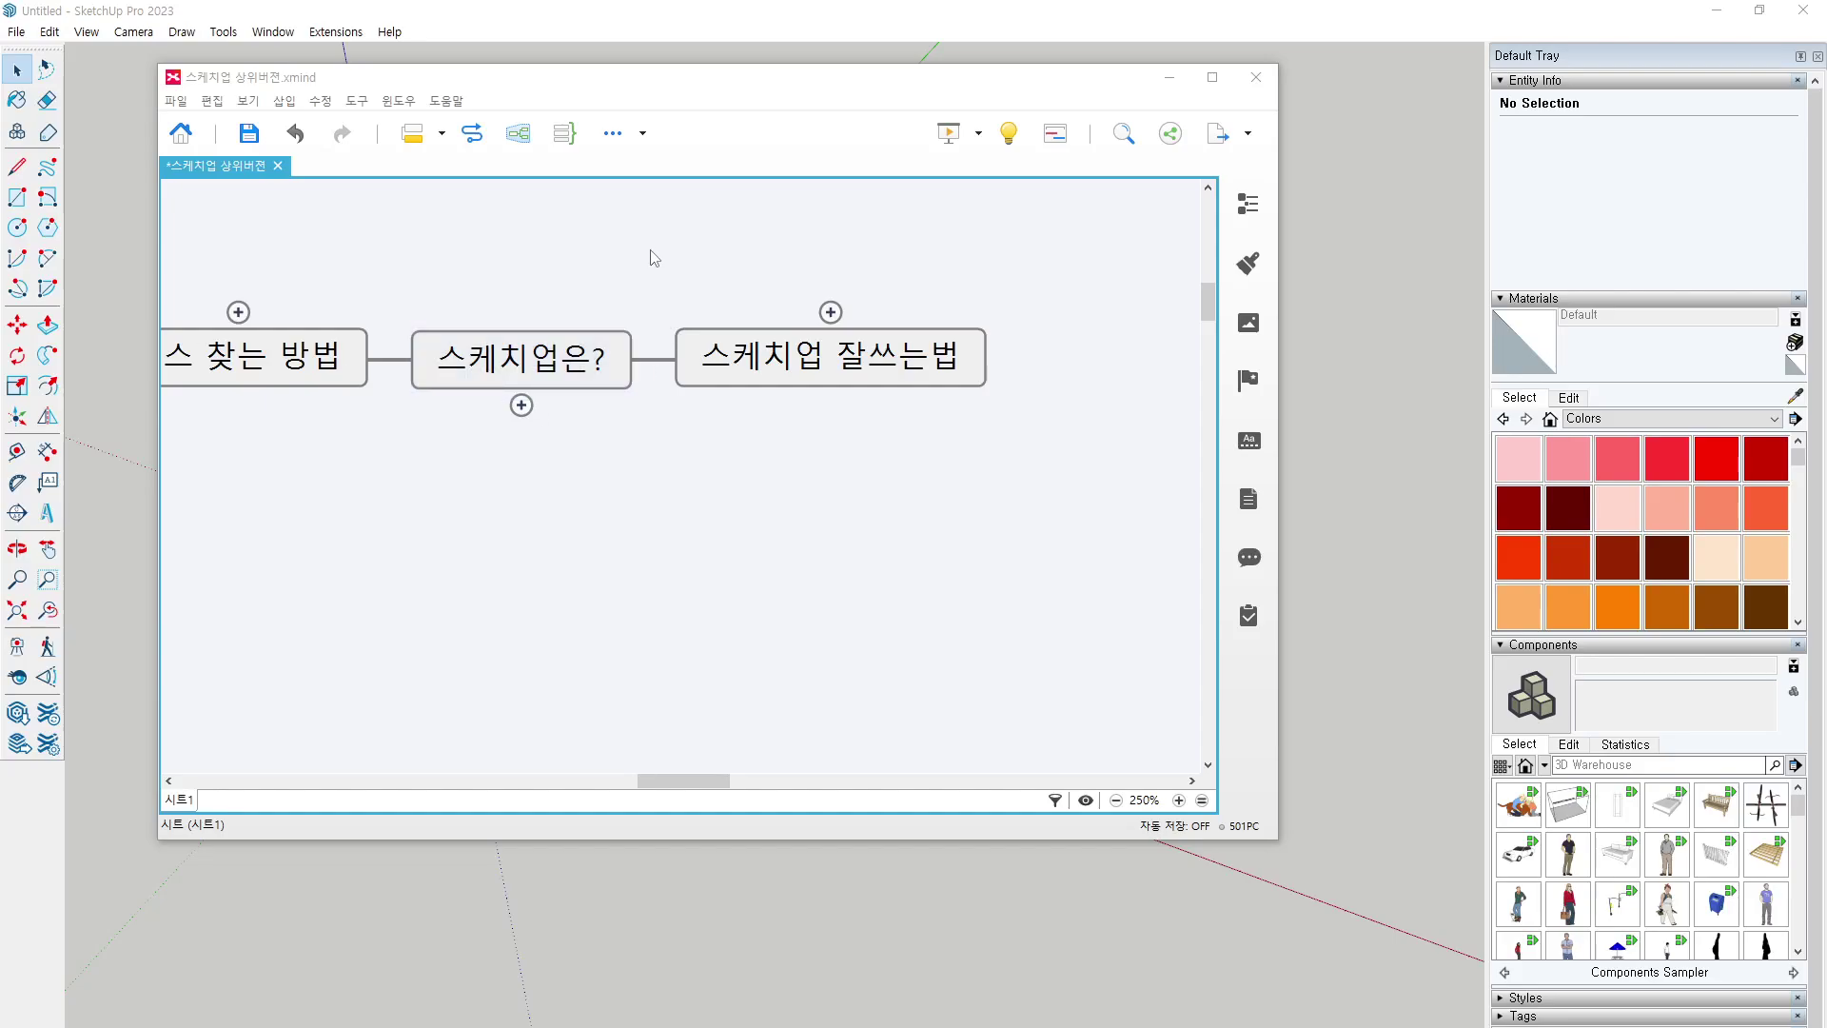
Expand the 스케치업 잘쓰는법 topic in XMind and pan to show its subtopics.
click(619, 311)
click(849, 333)
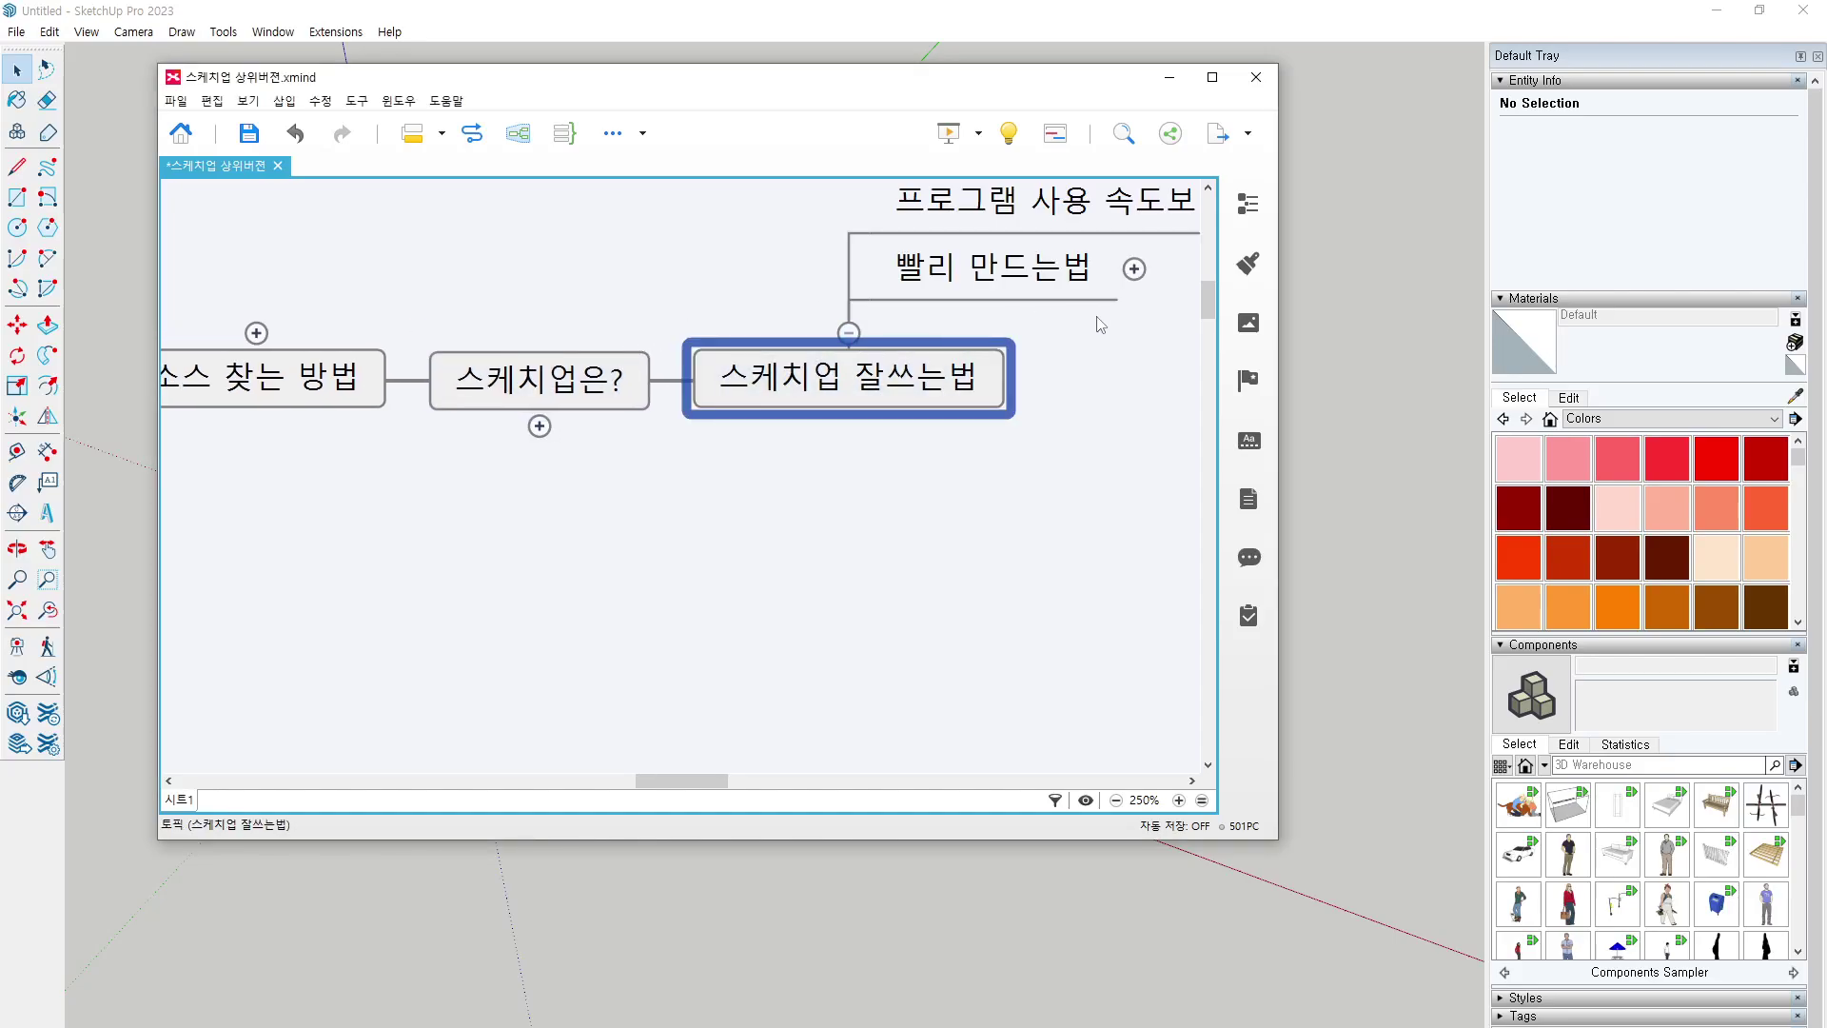
drag(1015, 469, 722, 502)
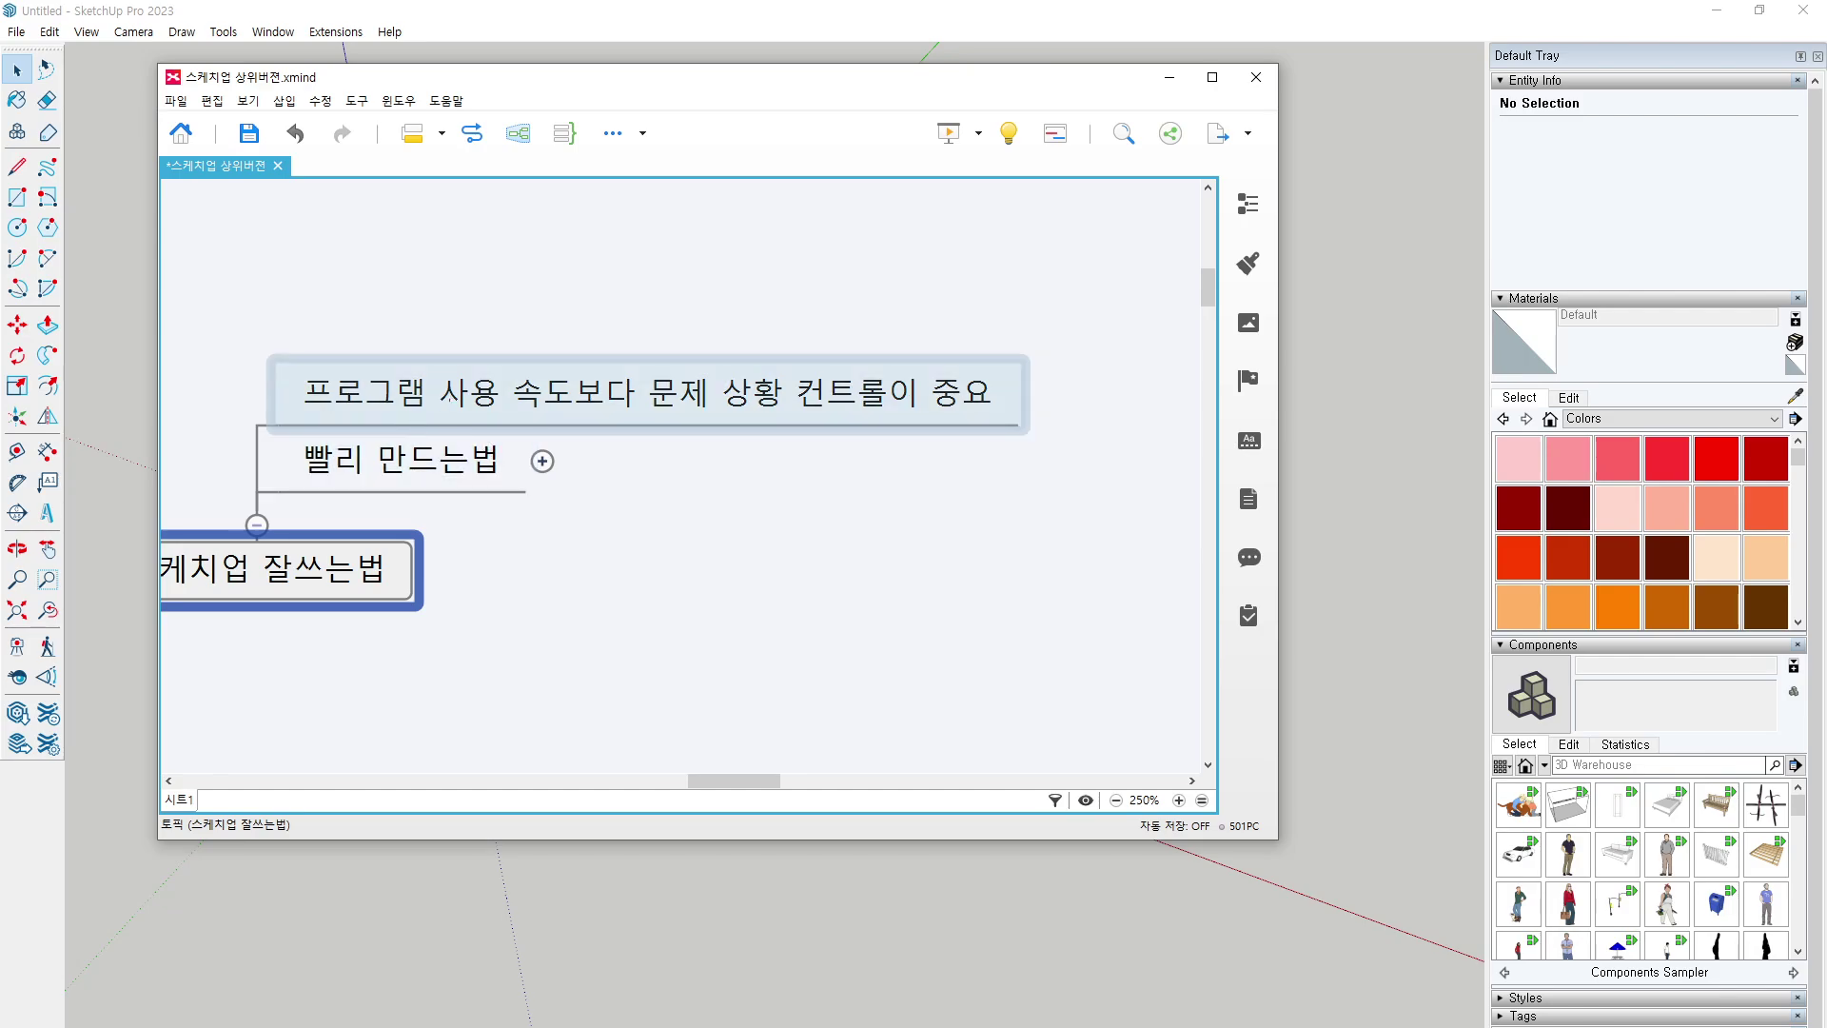
Box '프로그램 사용 속도보다' and '문제 상황 컨트롤이 중요' in red with a check mark, then clear the marks.
drag(279, 357, 655, 428)
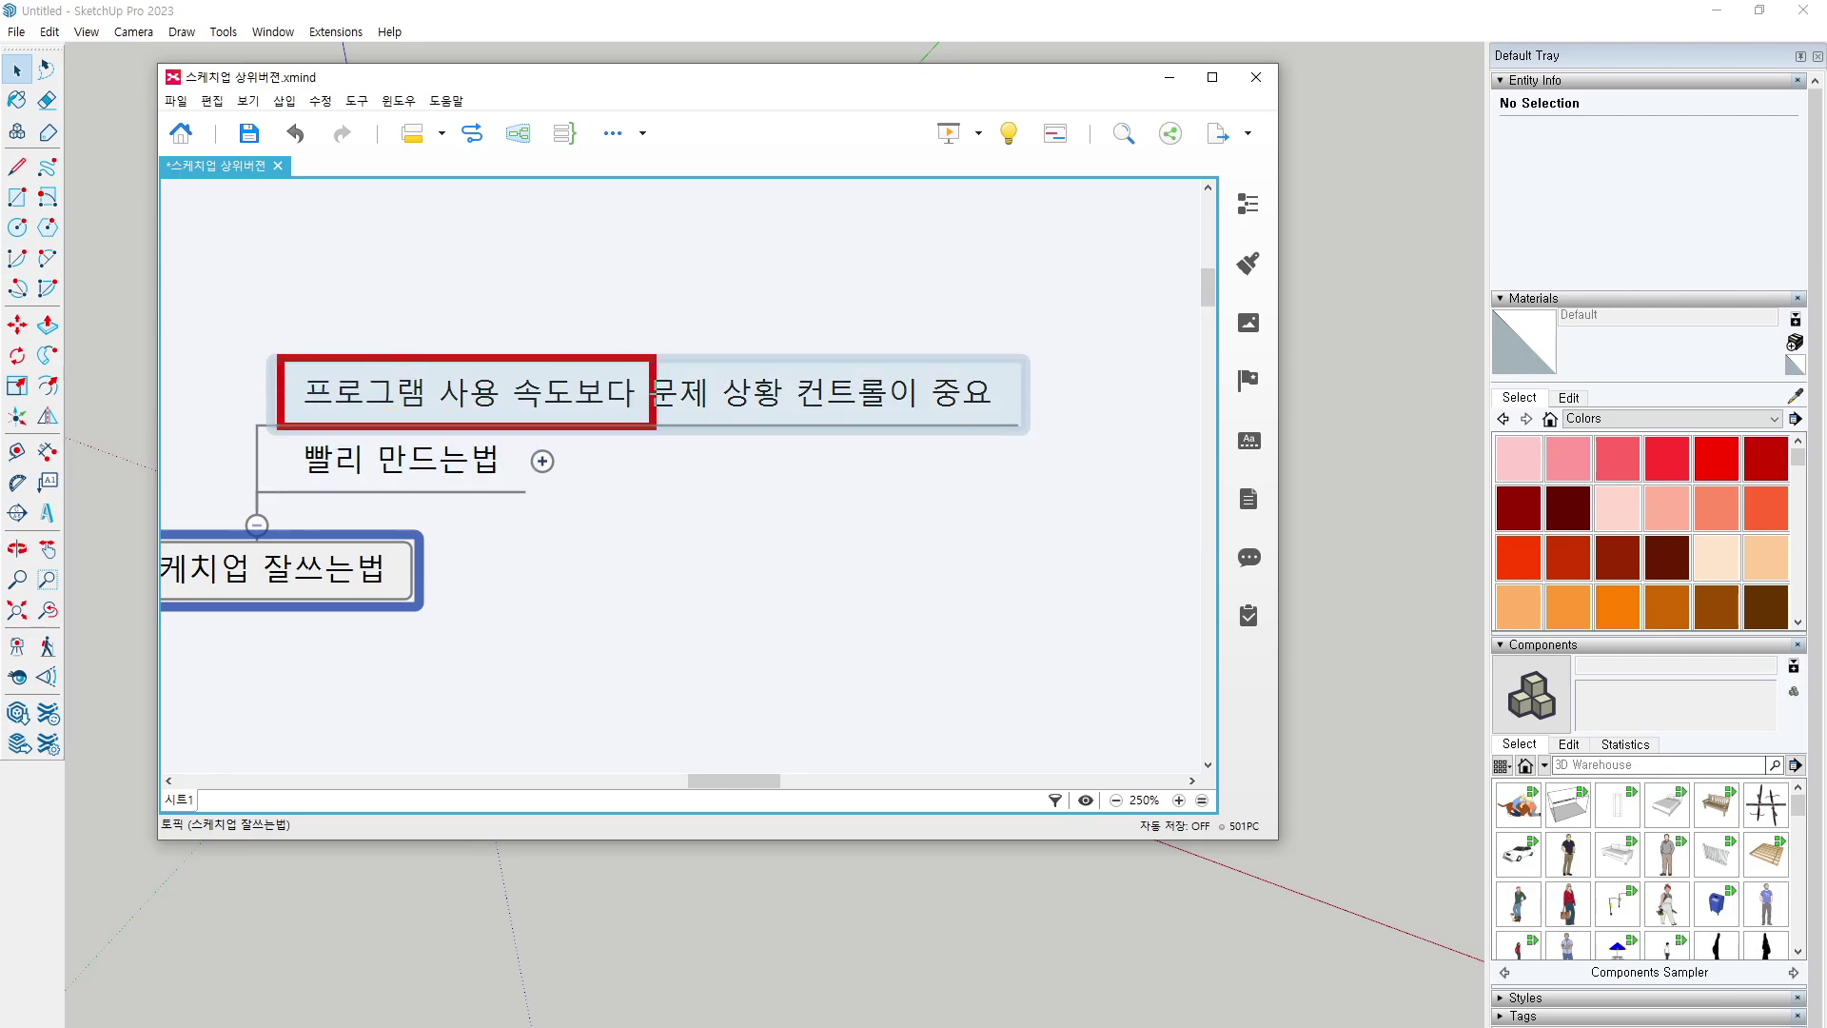
drag(588, 307, 614, 310)
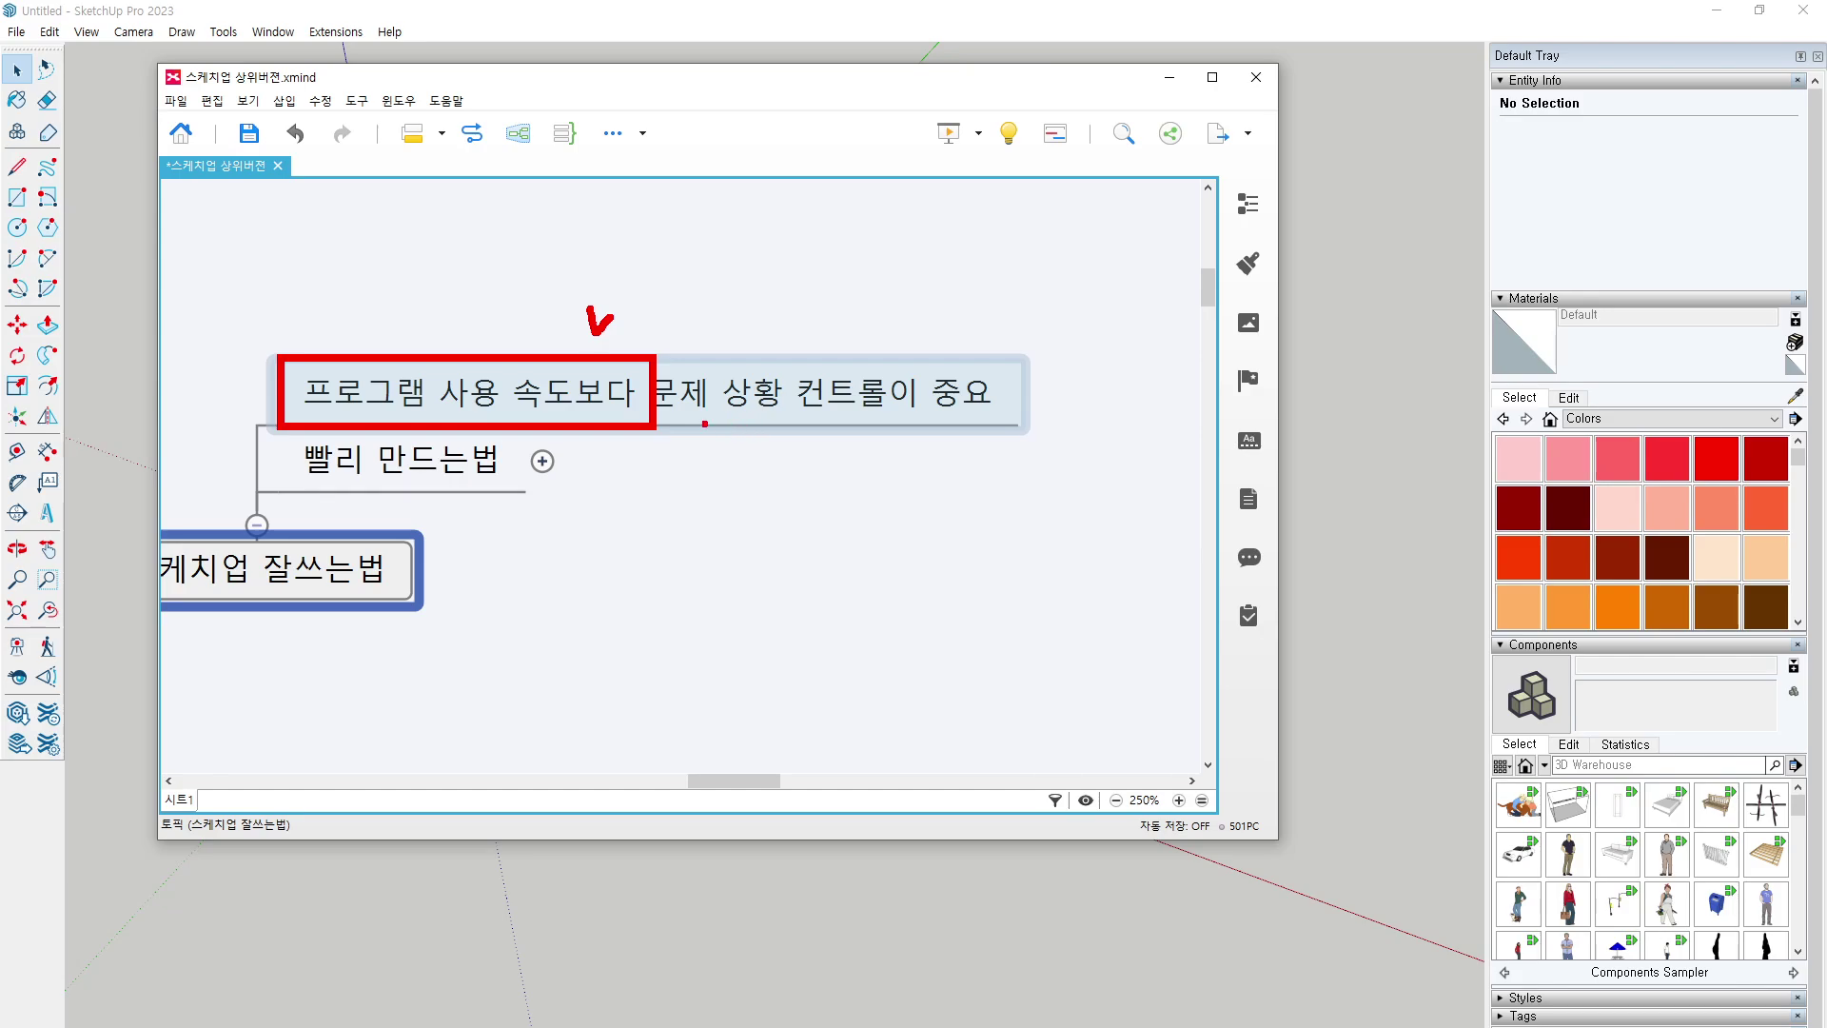
drag(618, 446, 1024, 345)
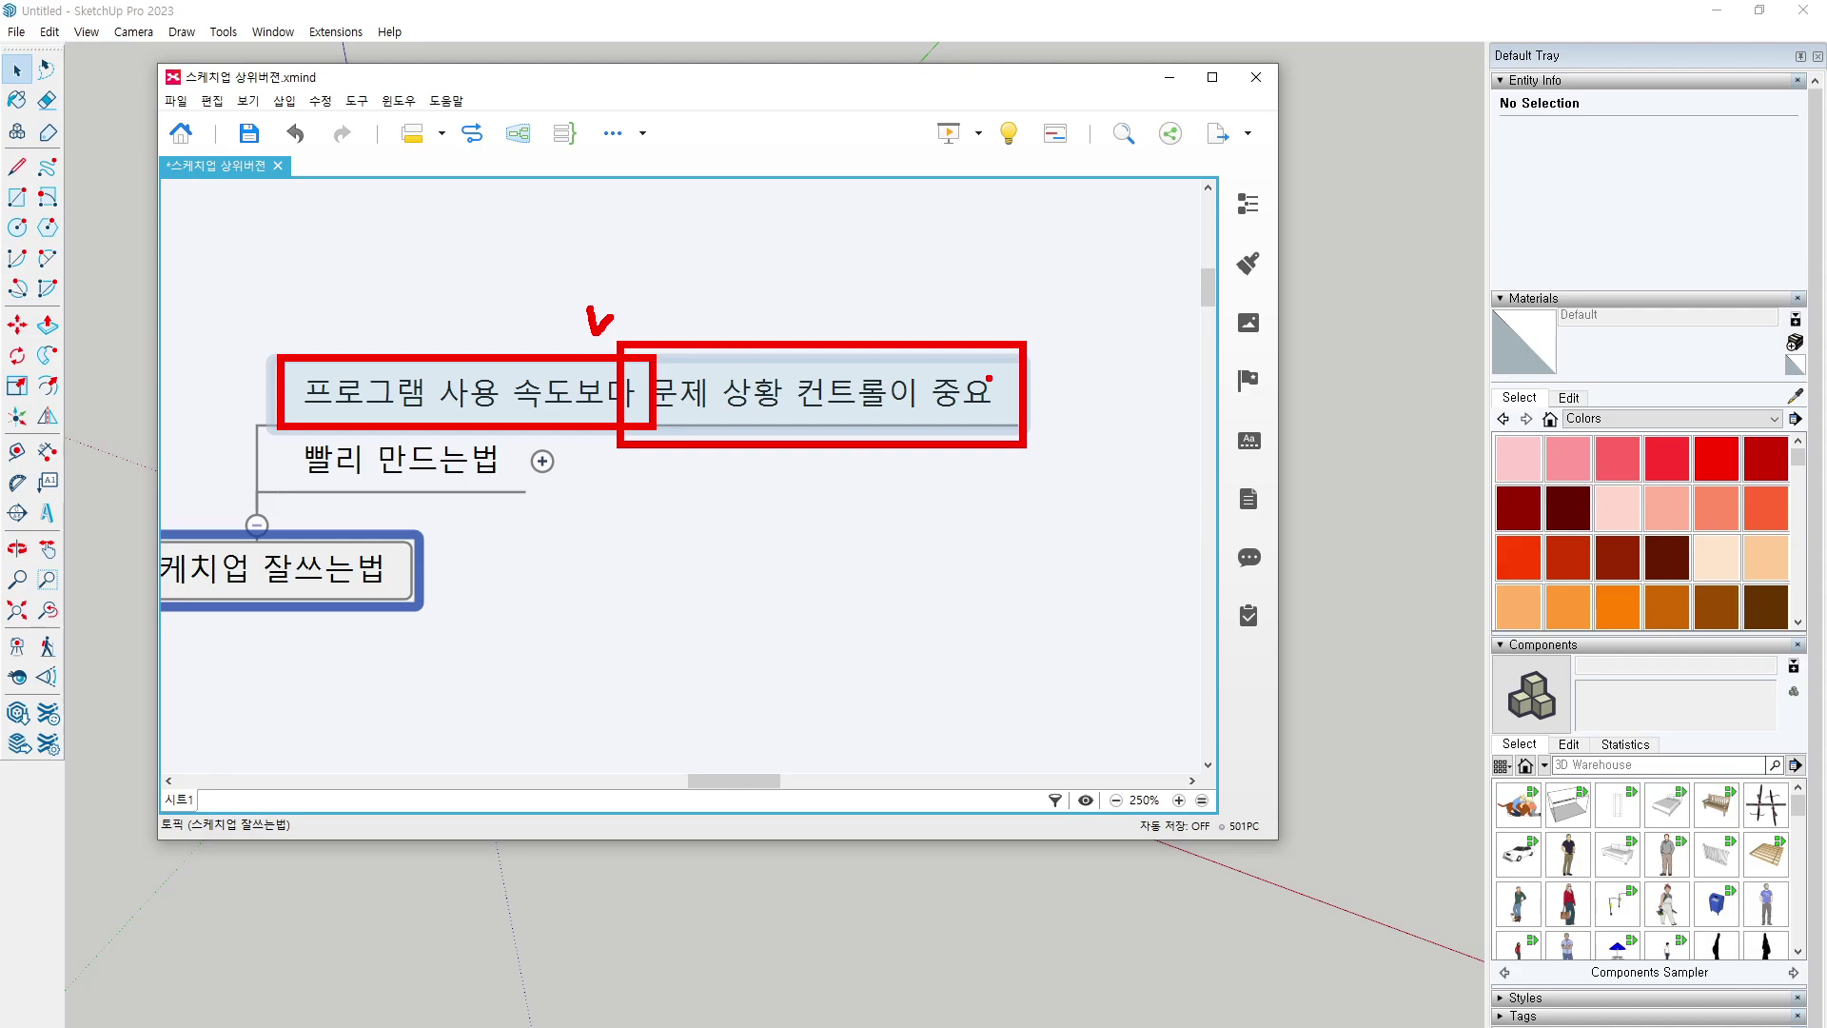
key(Escape)
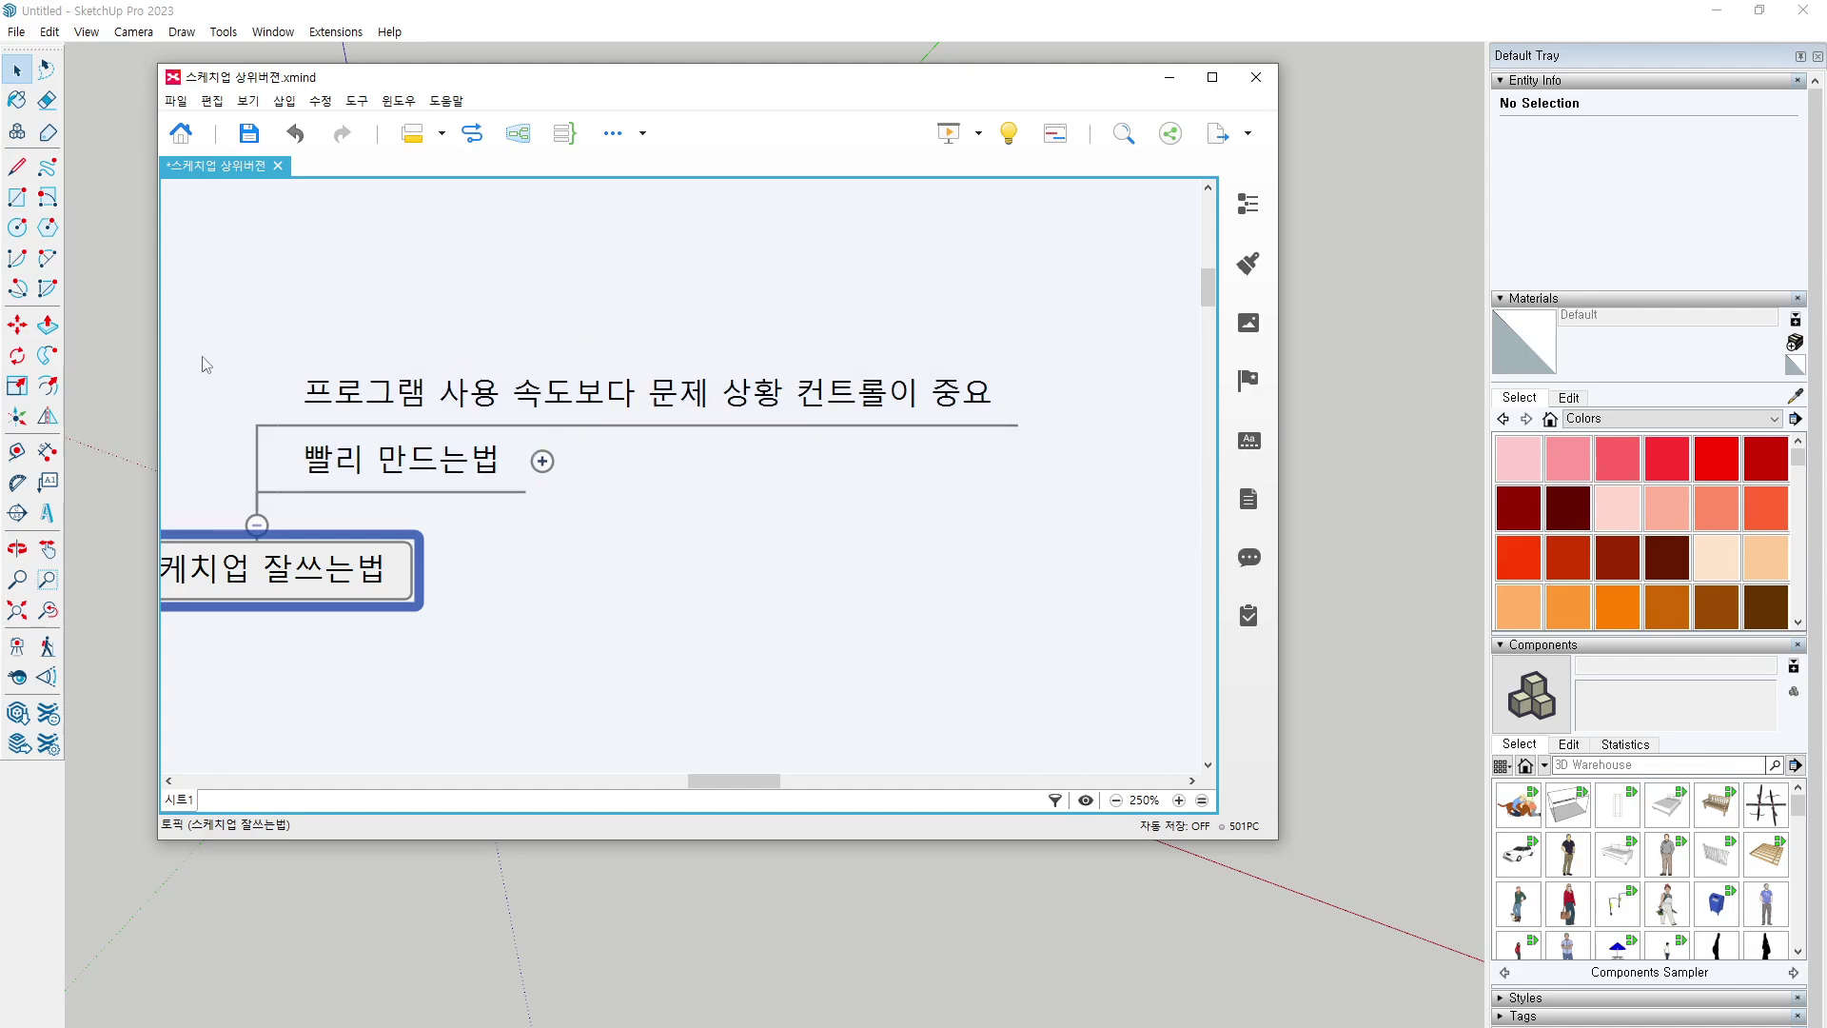
Expand 빨리 만드는법 and mark its '1. 형상 파악' subtopic in red, then clear it.
click(641, 508)
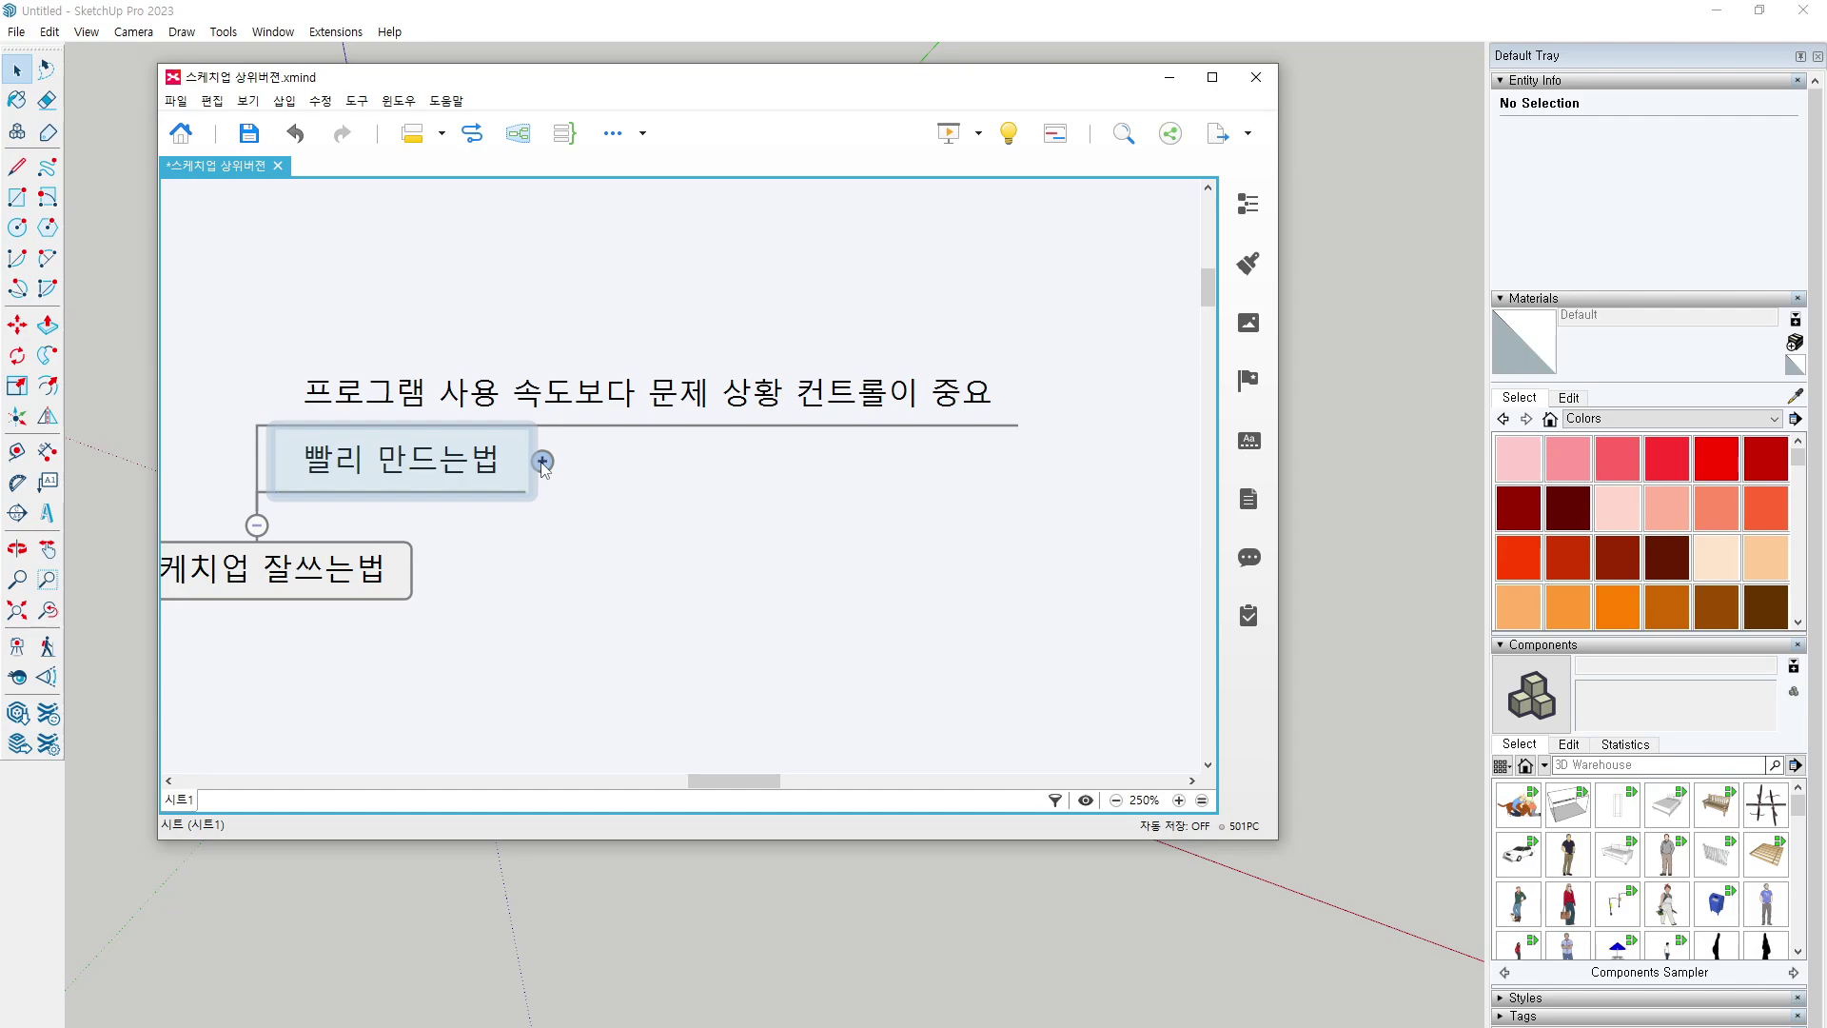
click(543, 462)
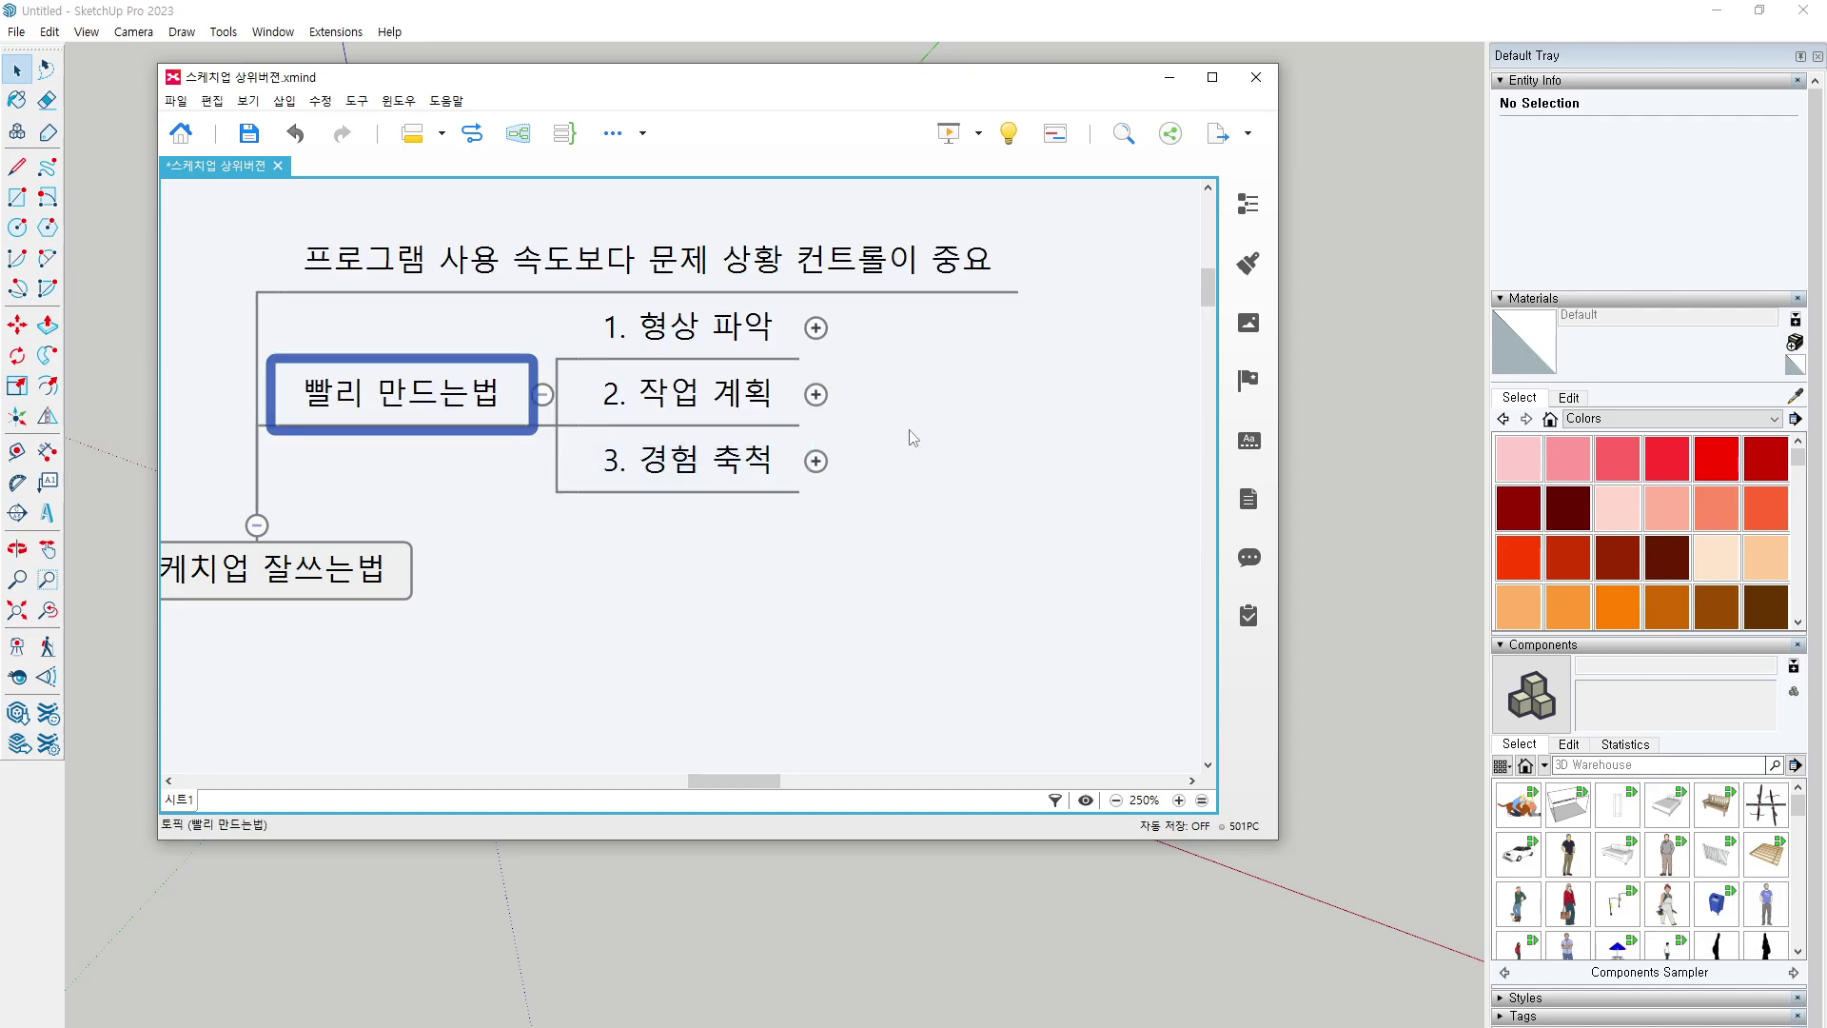
click(931, 406)
drag(577, 300, 795, 368)
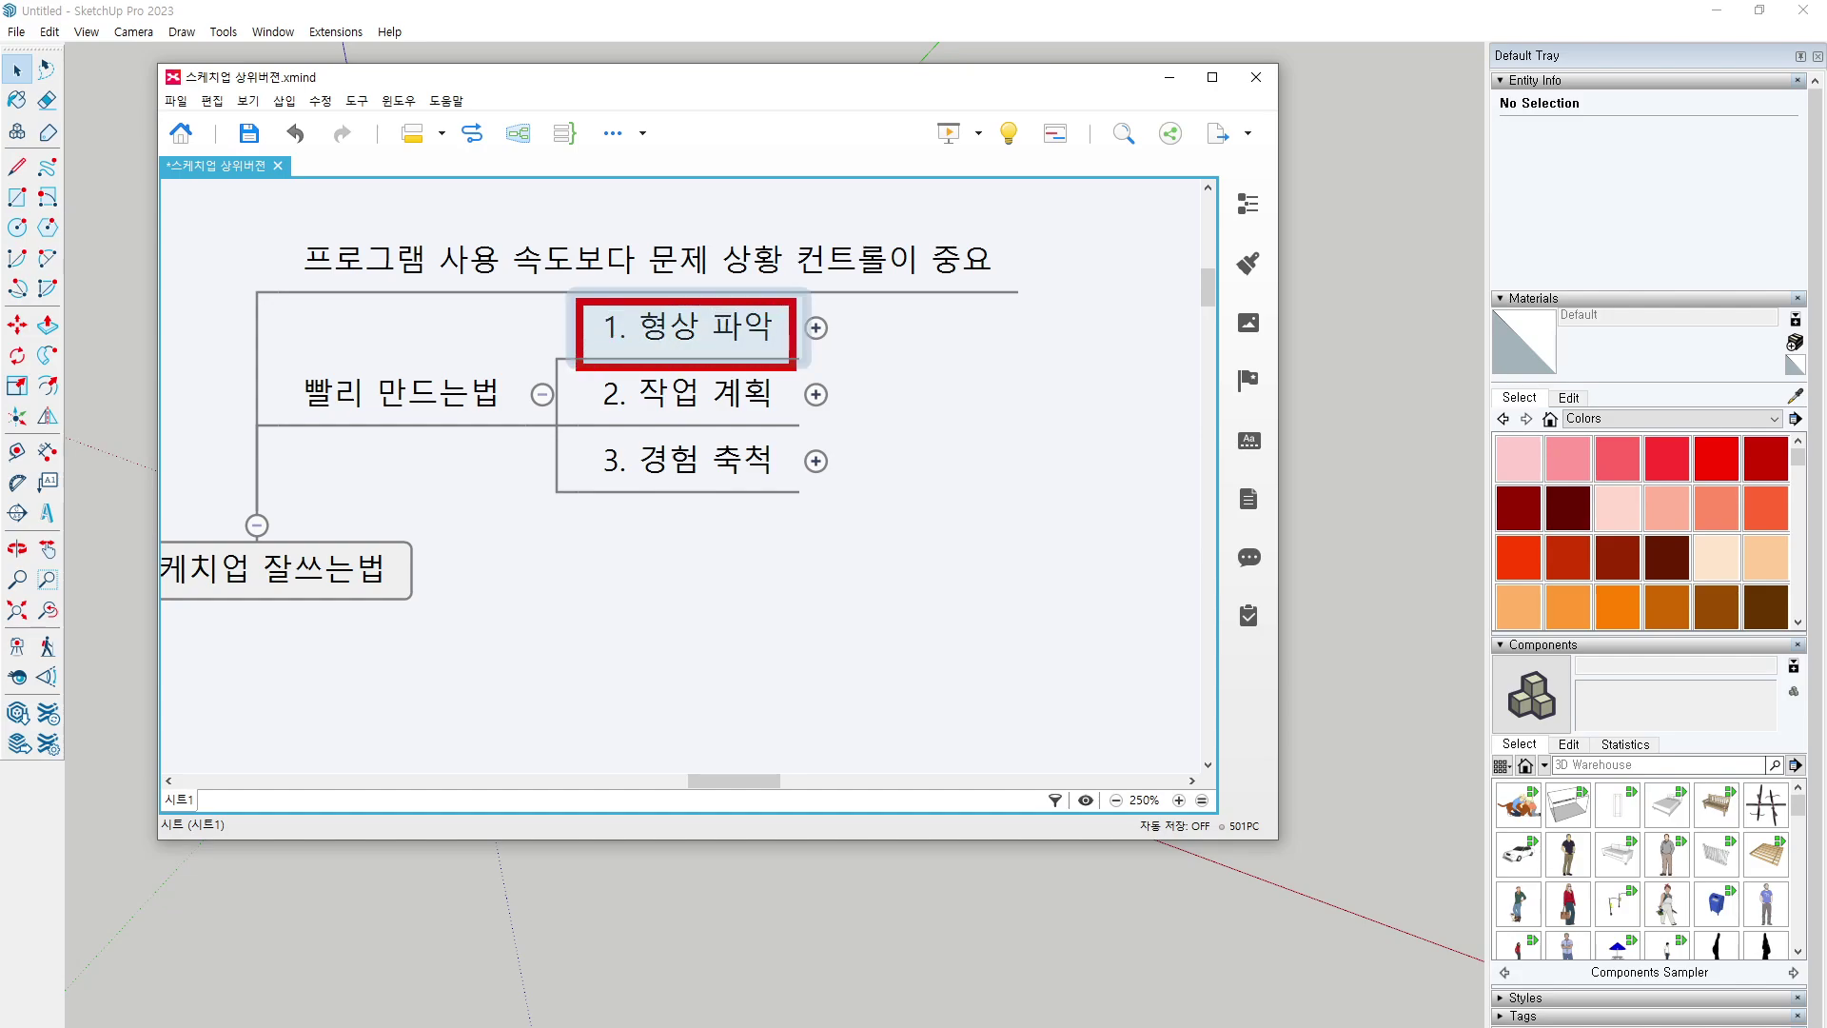
drag(737, 273, 799, 263)
key(Escape)
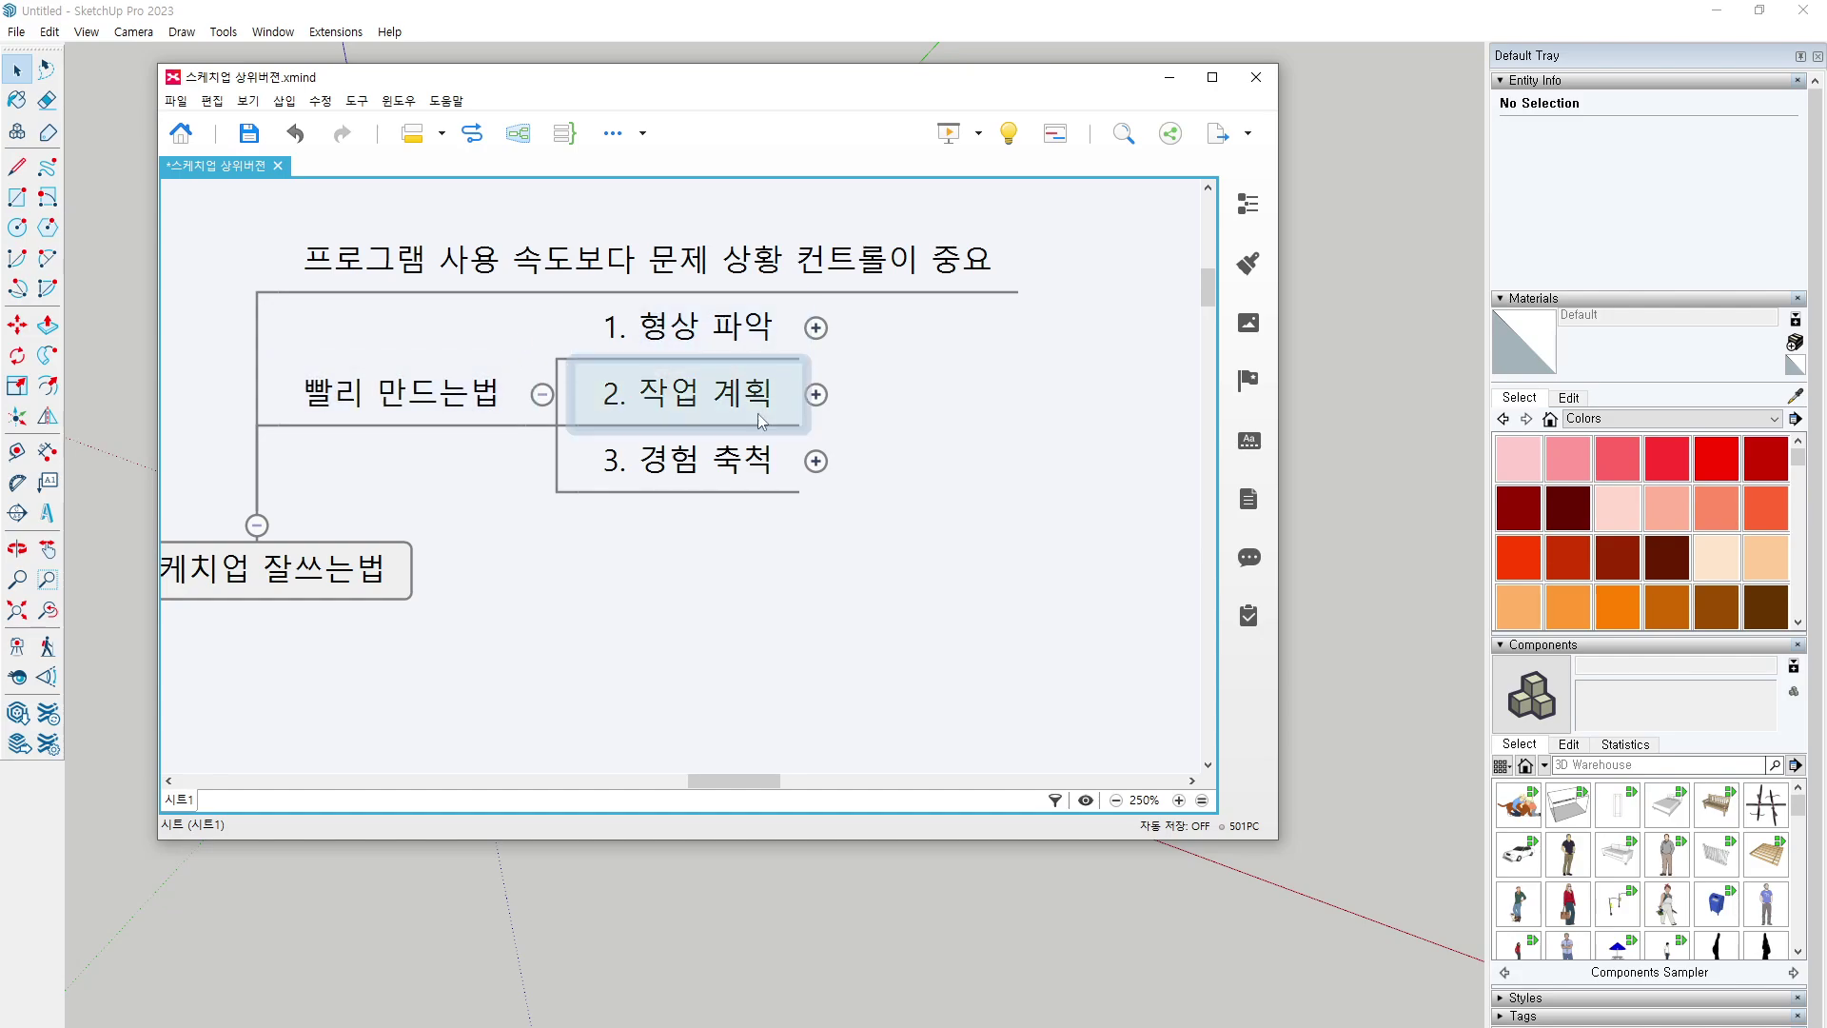
Expand the three numbered subtopics, mark 찾기 and 묻기, then collapse 빨리 만드는법.
click(815, 327)
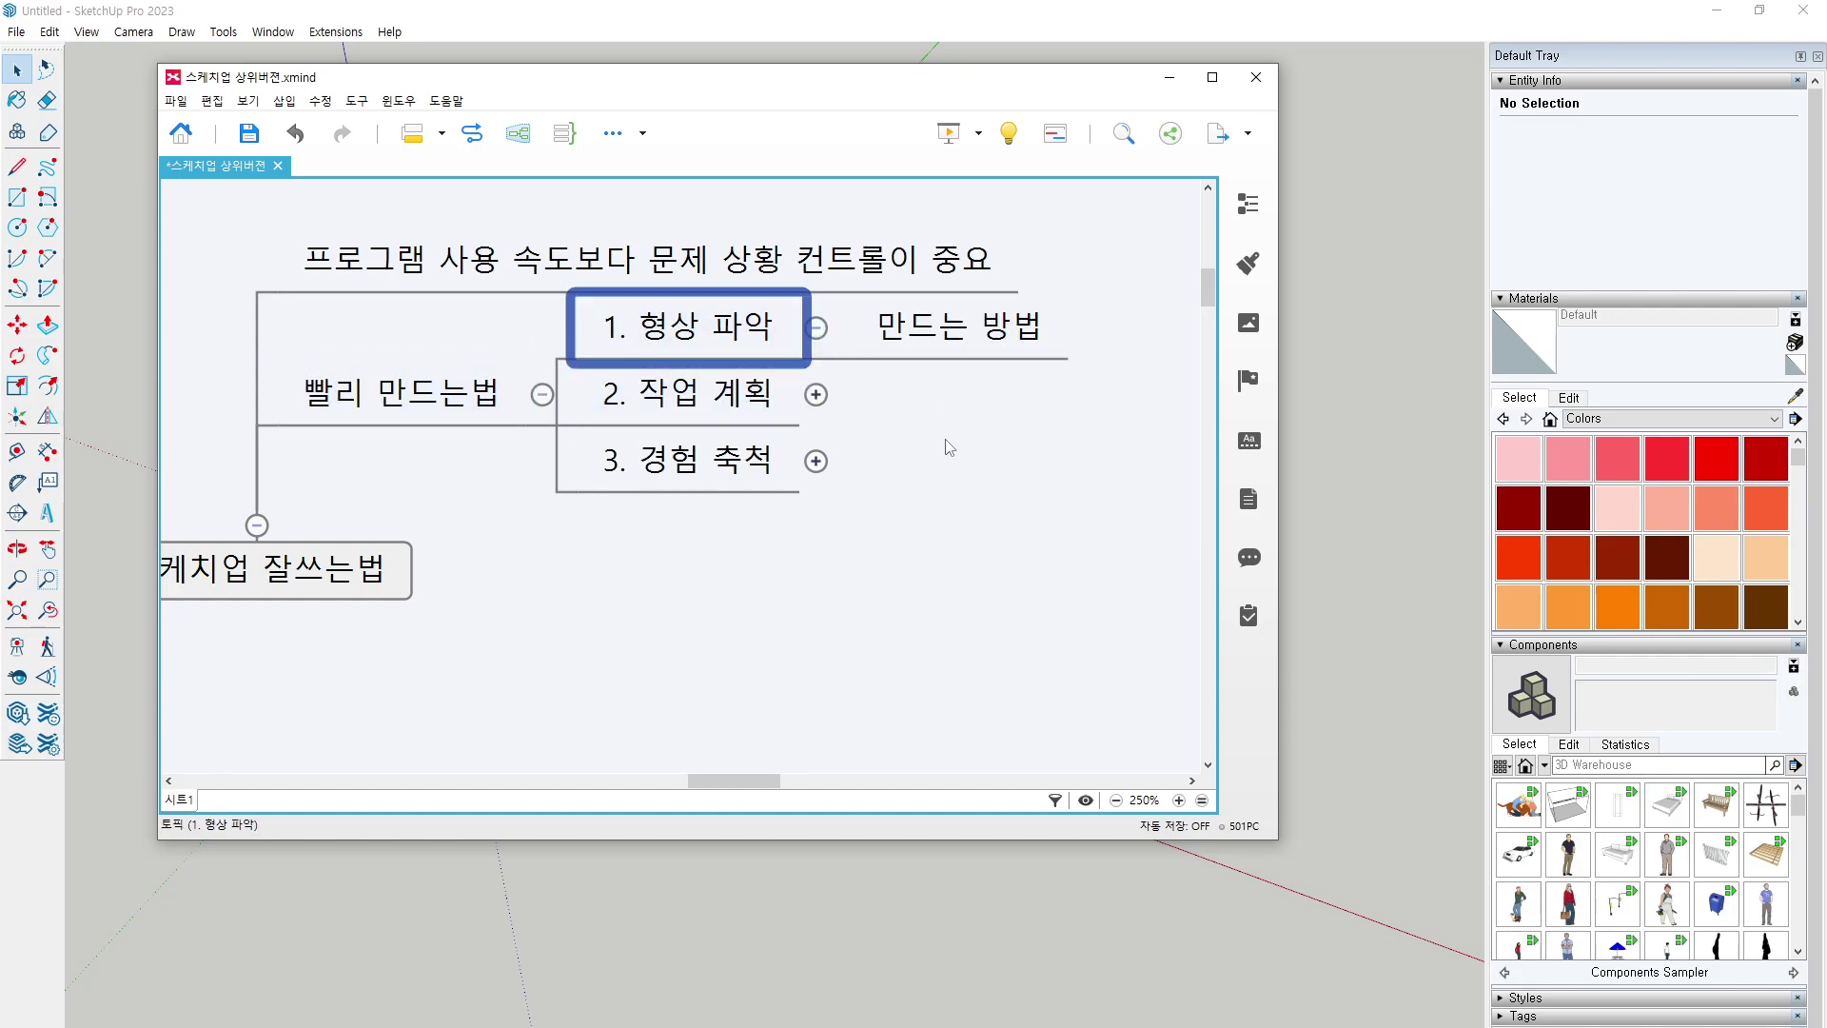
click(816, 395)
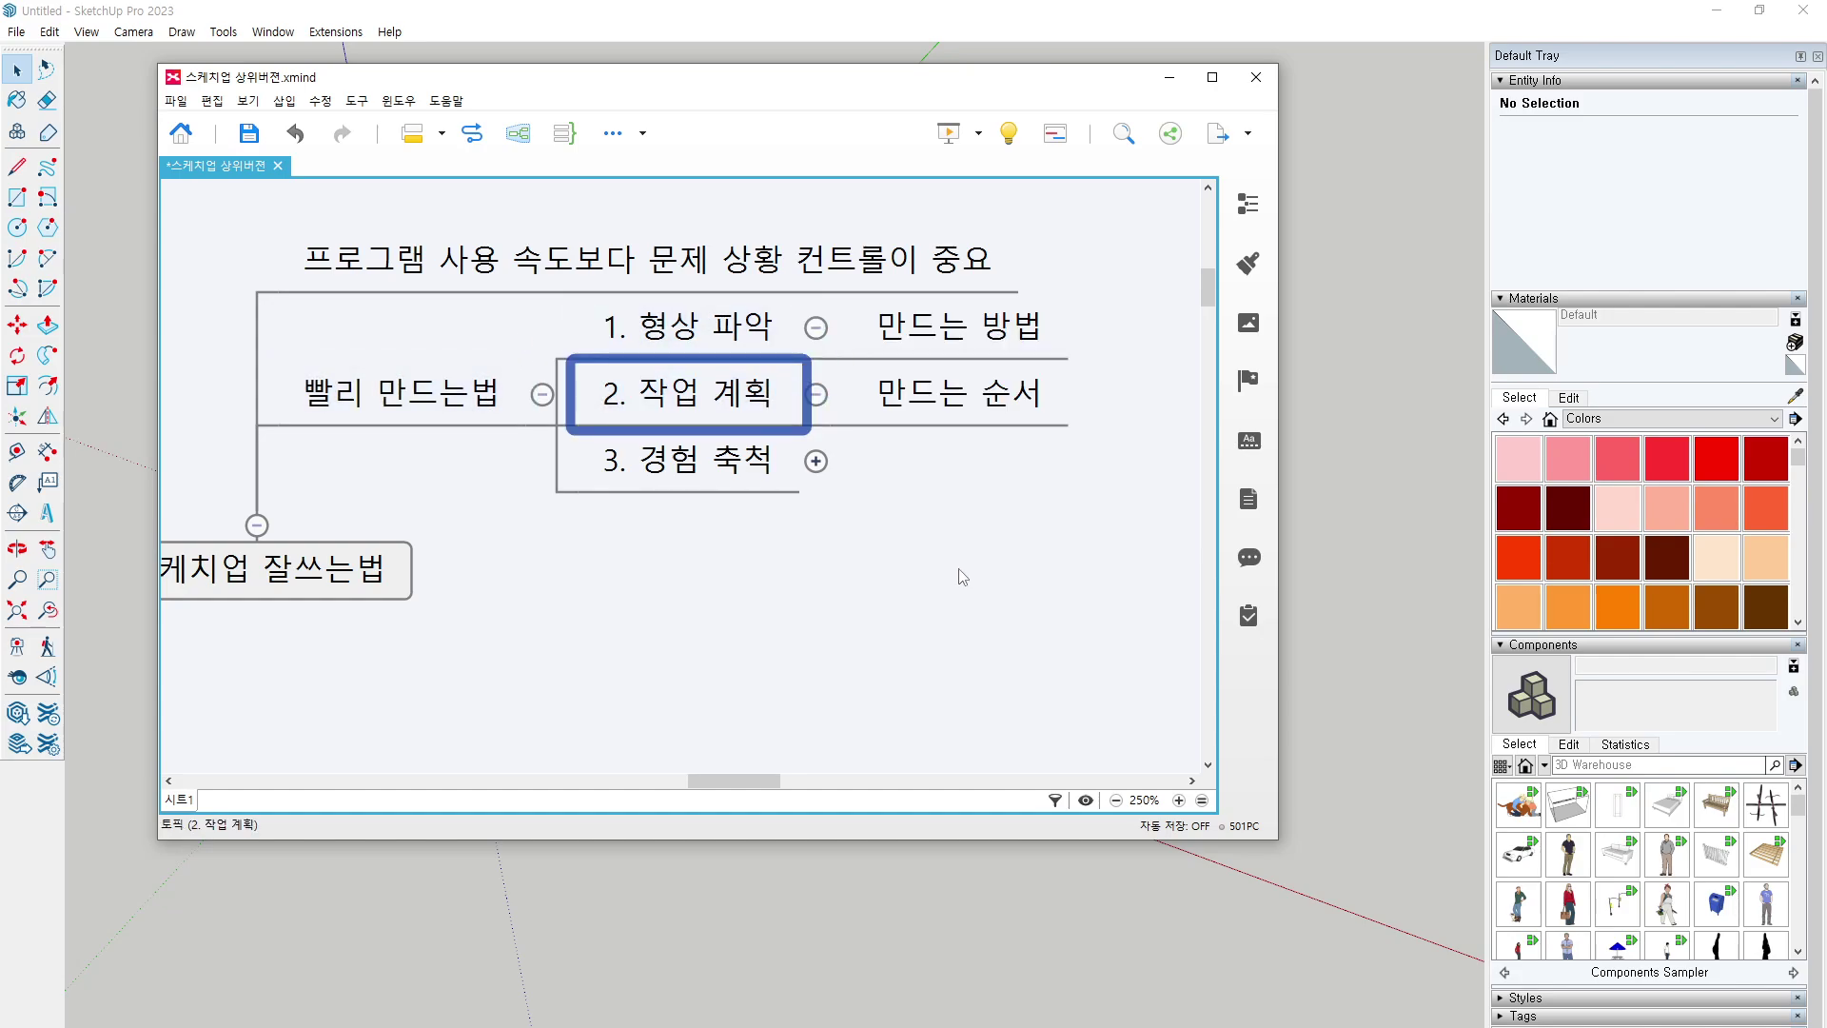
click(815, 460)
mouse_move(813, 529)
mouse_down()
mouse_move(963, 373)
mouse_move(1056, 411)
mouse_move(1068, 477)
mouse_move(1093, 462)
mouse_up()
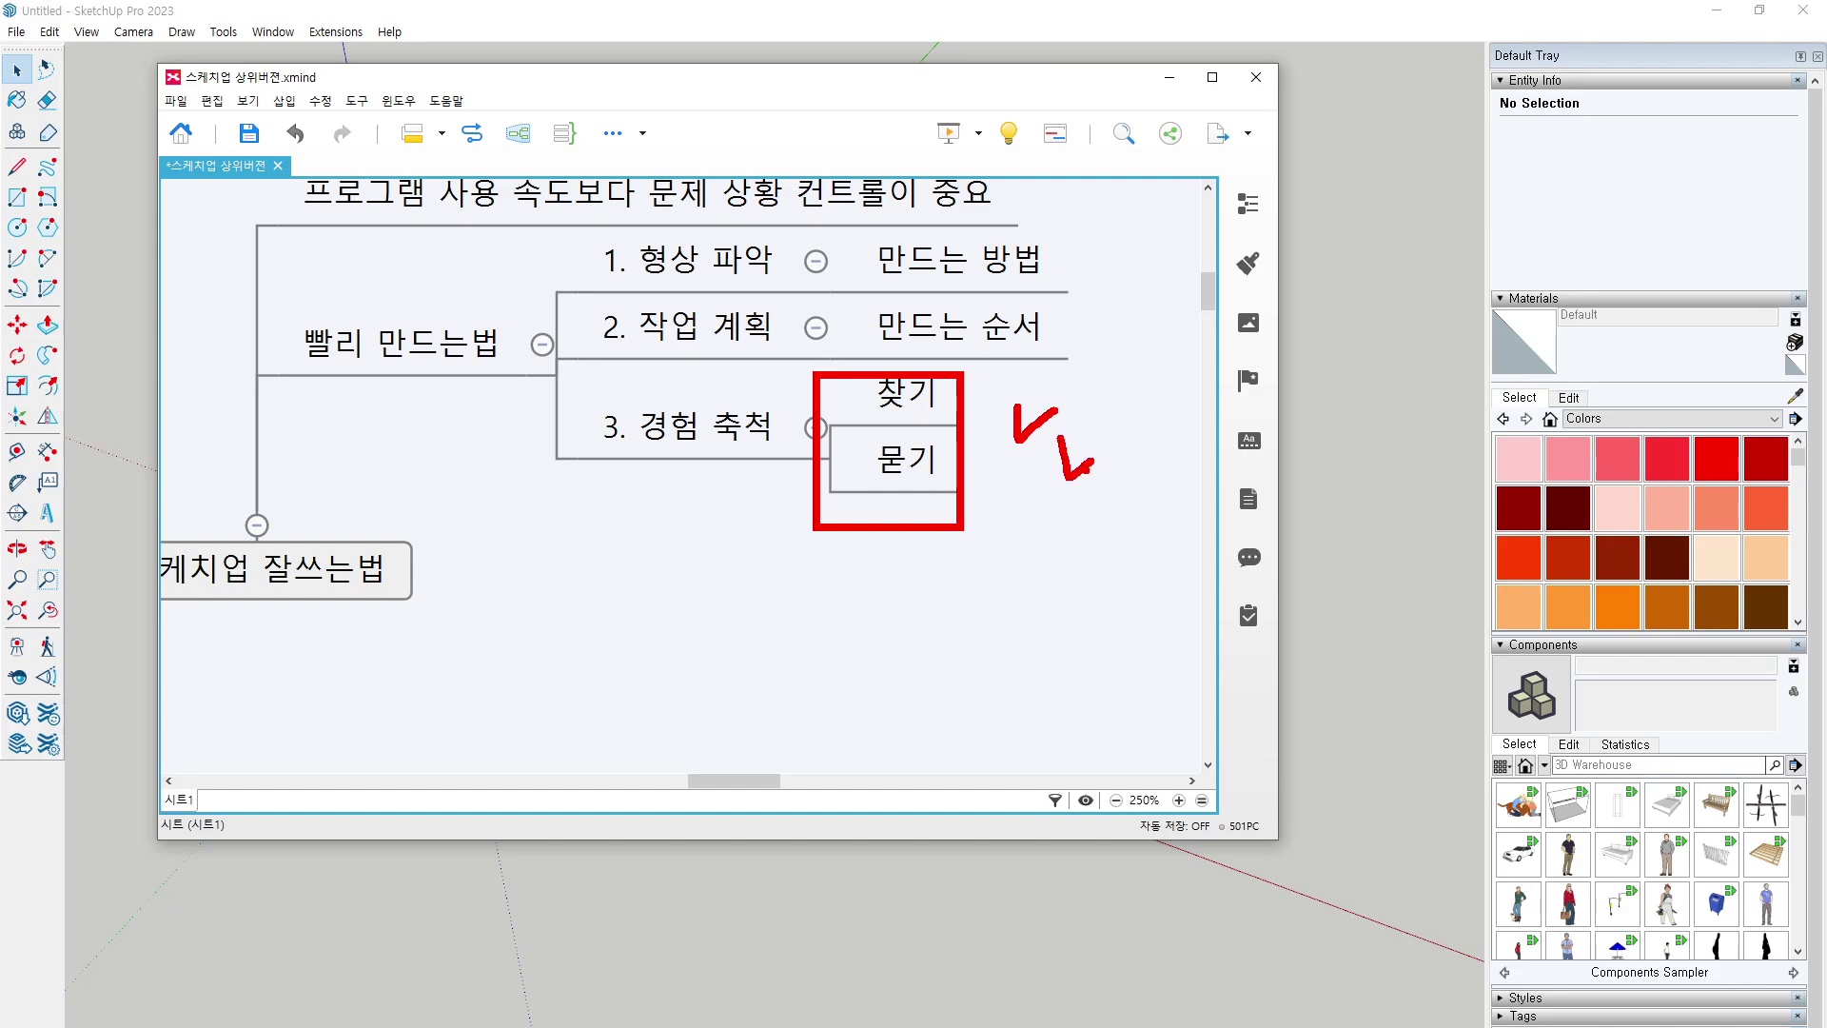
drag(965, 348, 972, 463)
drag(442, 376, 388, 397)
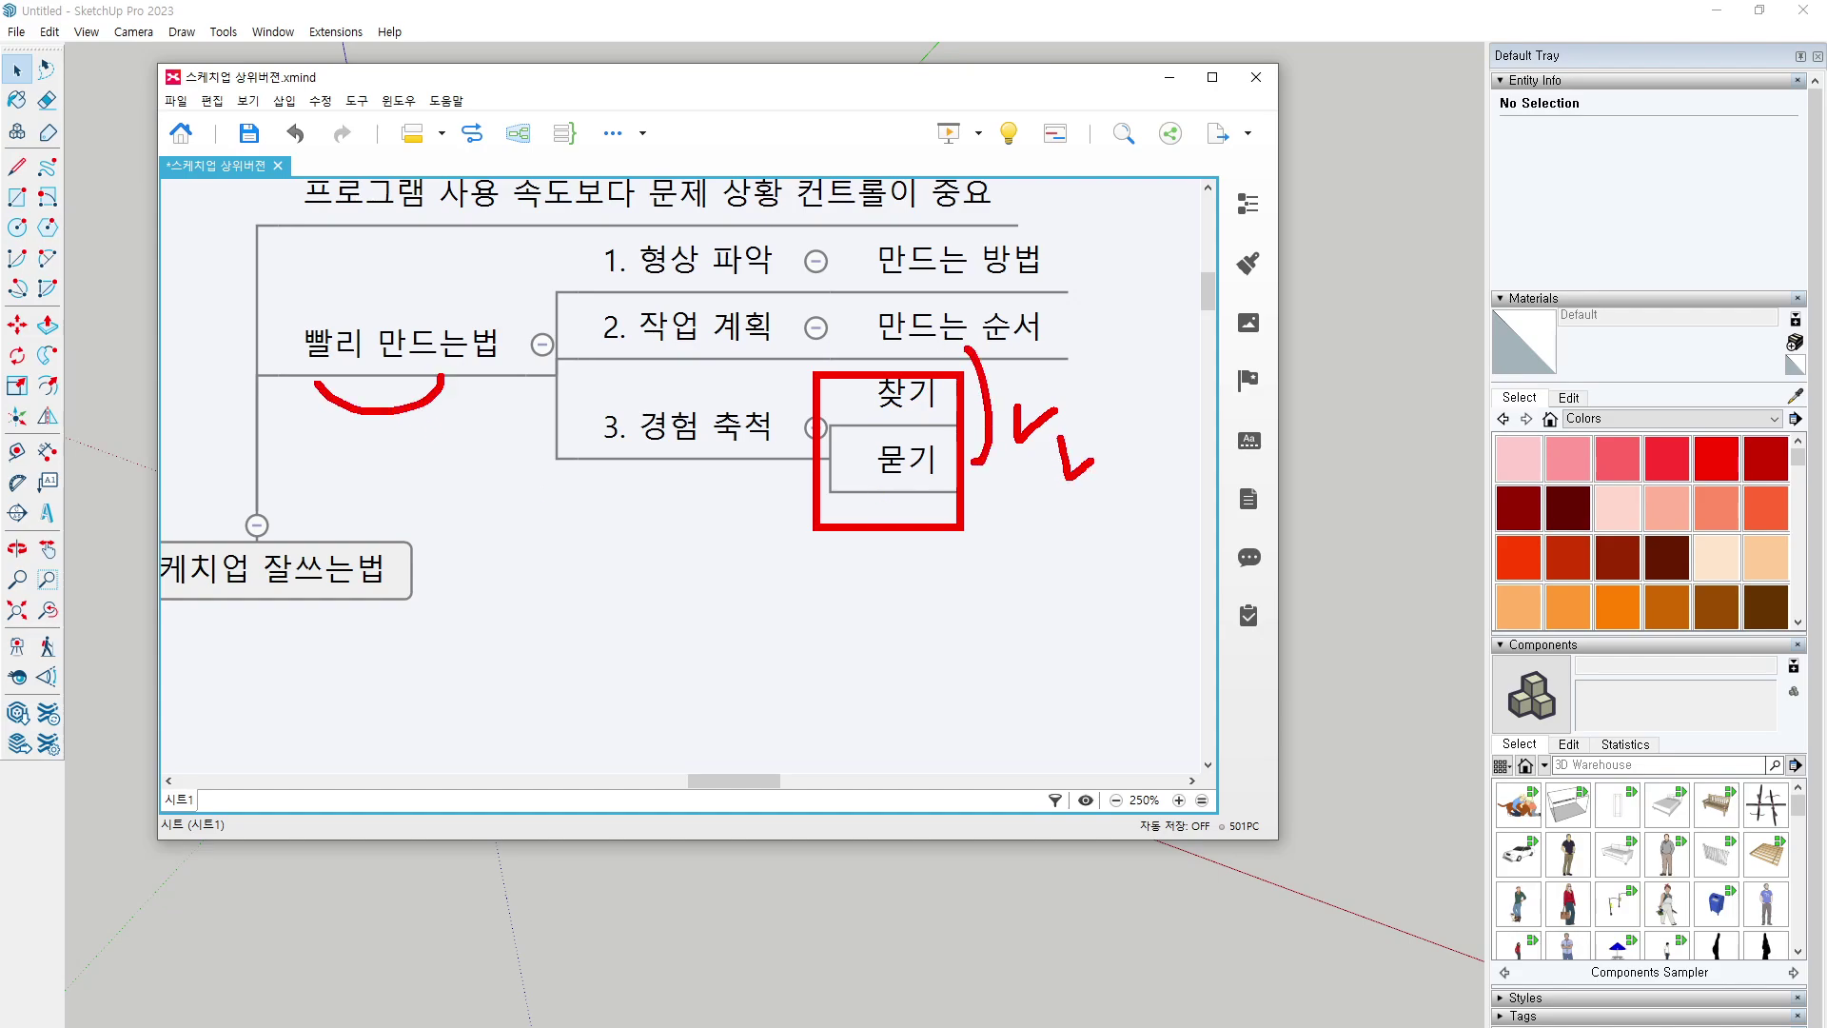
key(Escape)
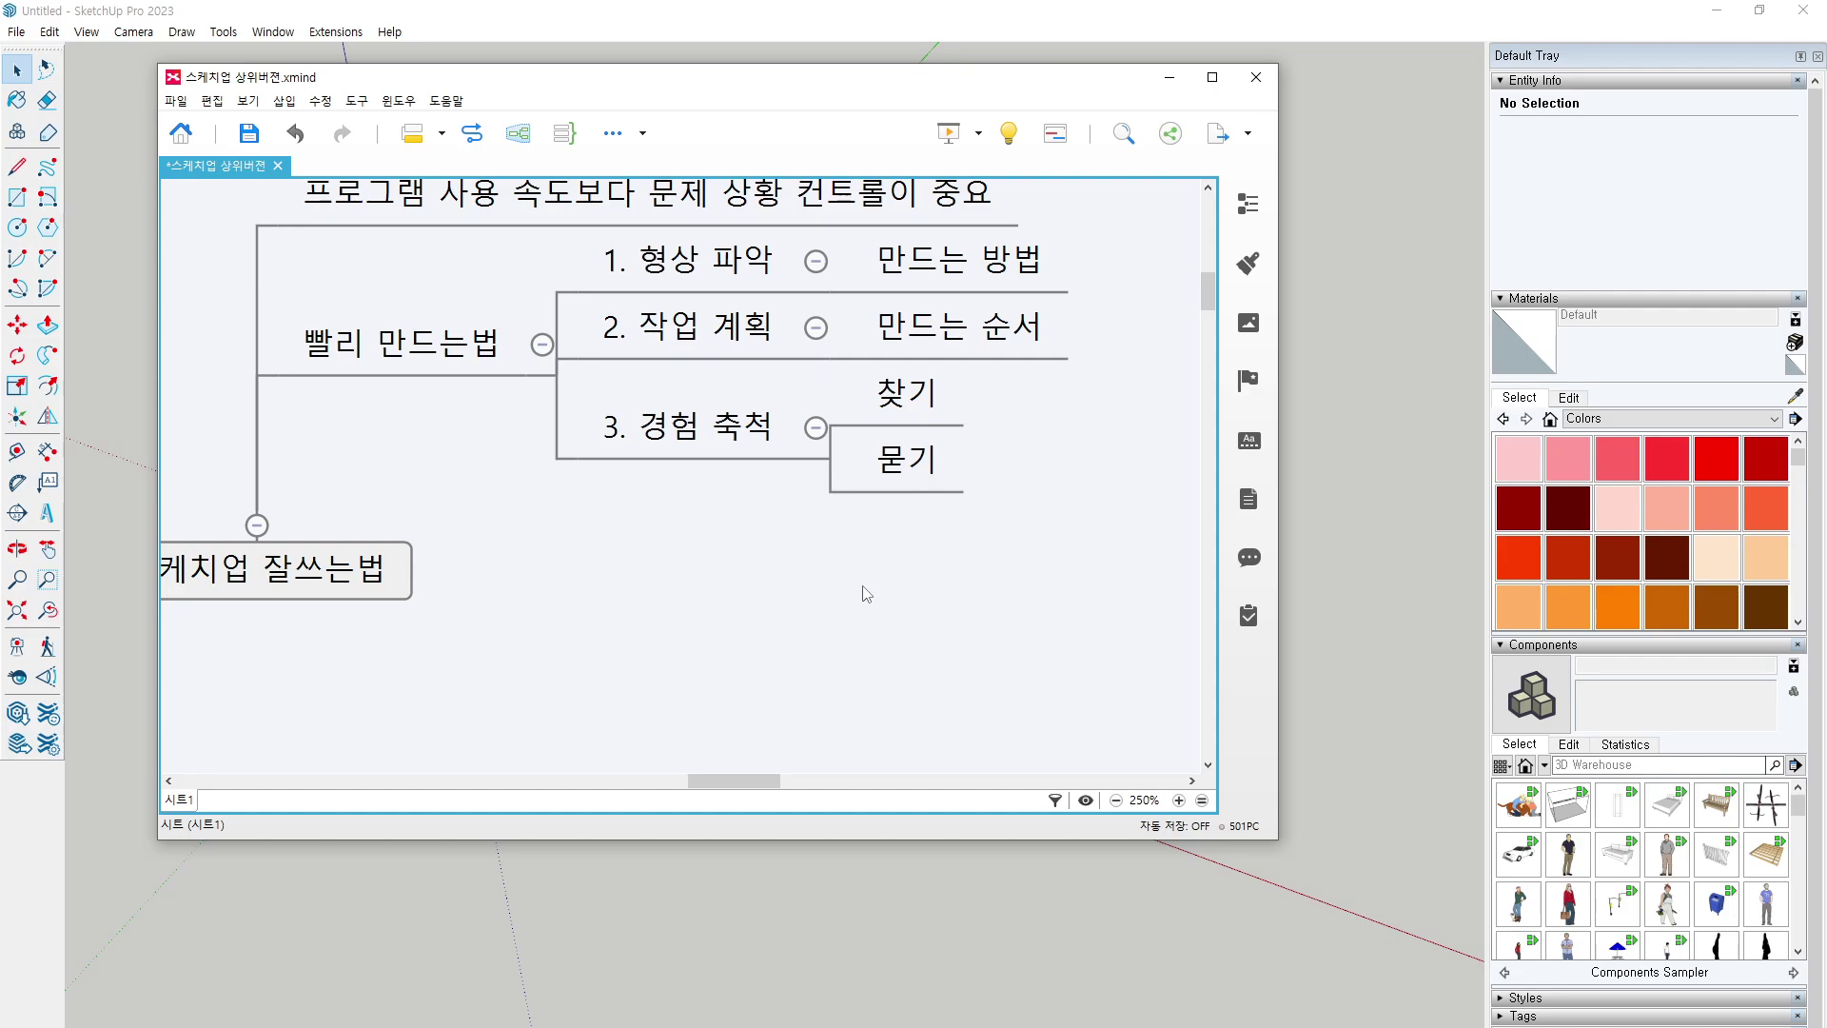
click(543, 345)
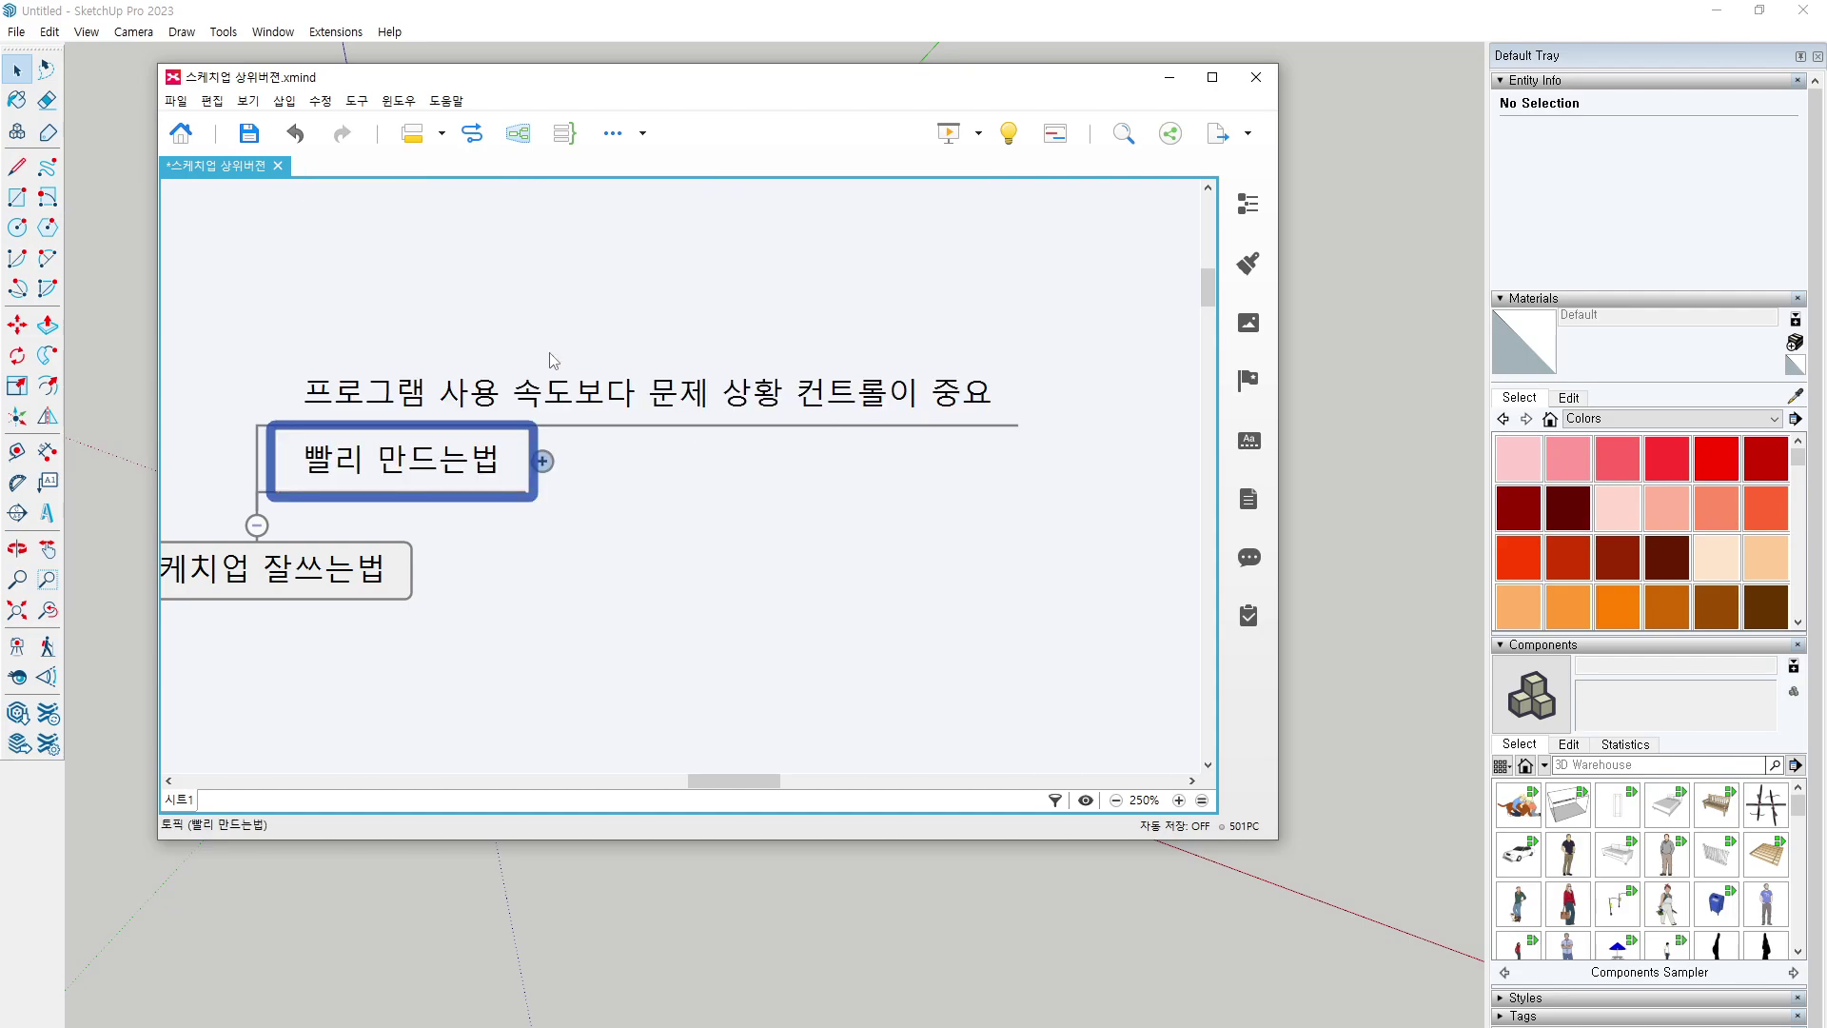
click(821, 588)
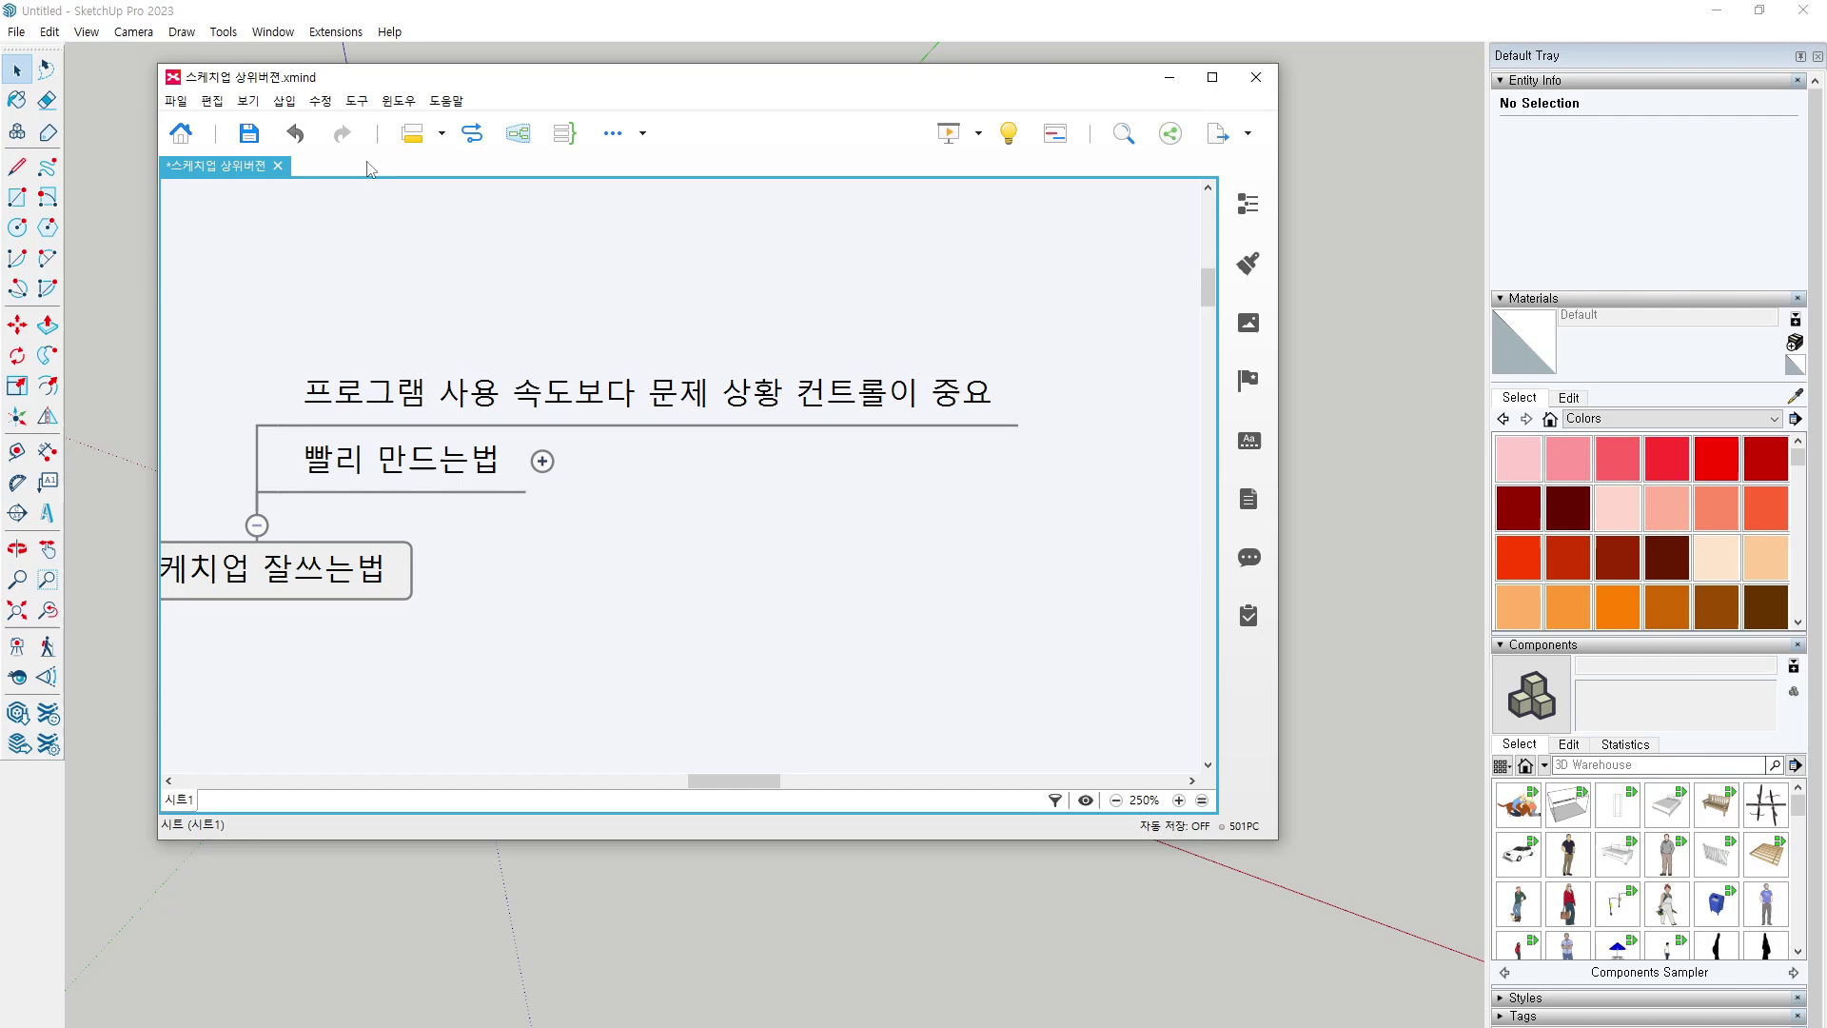
key(alt+Tab)
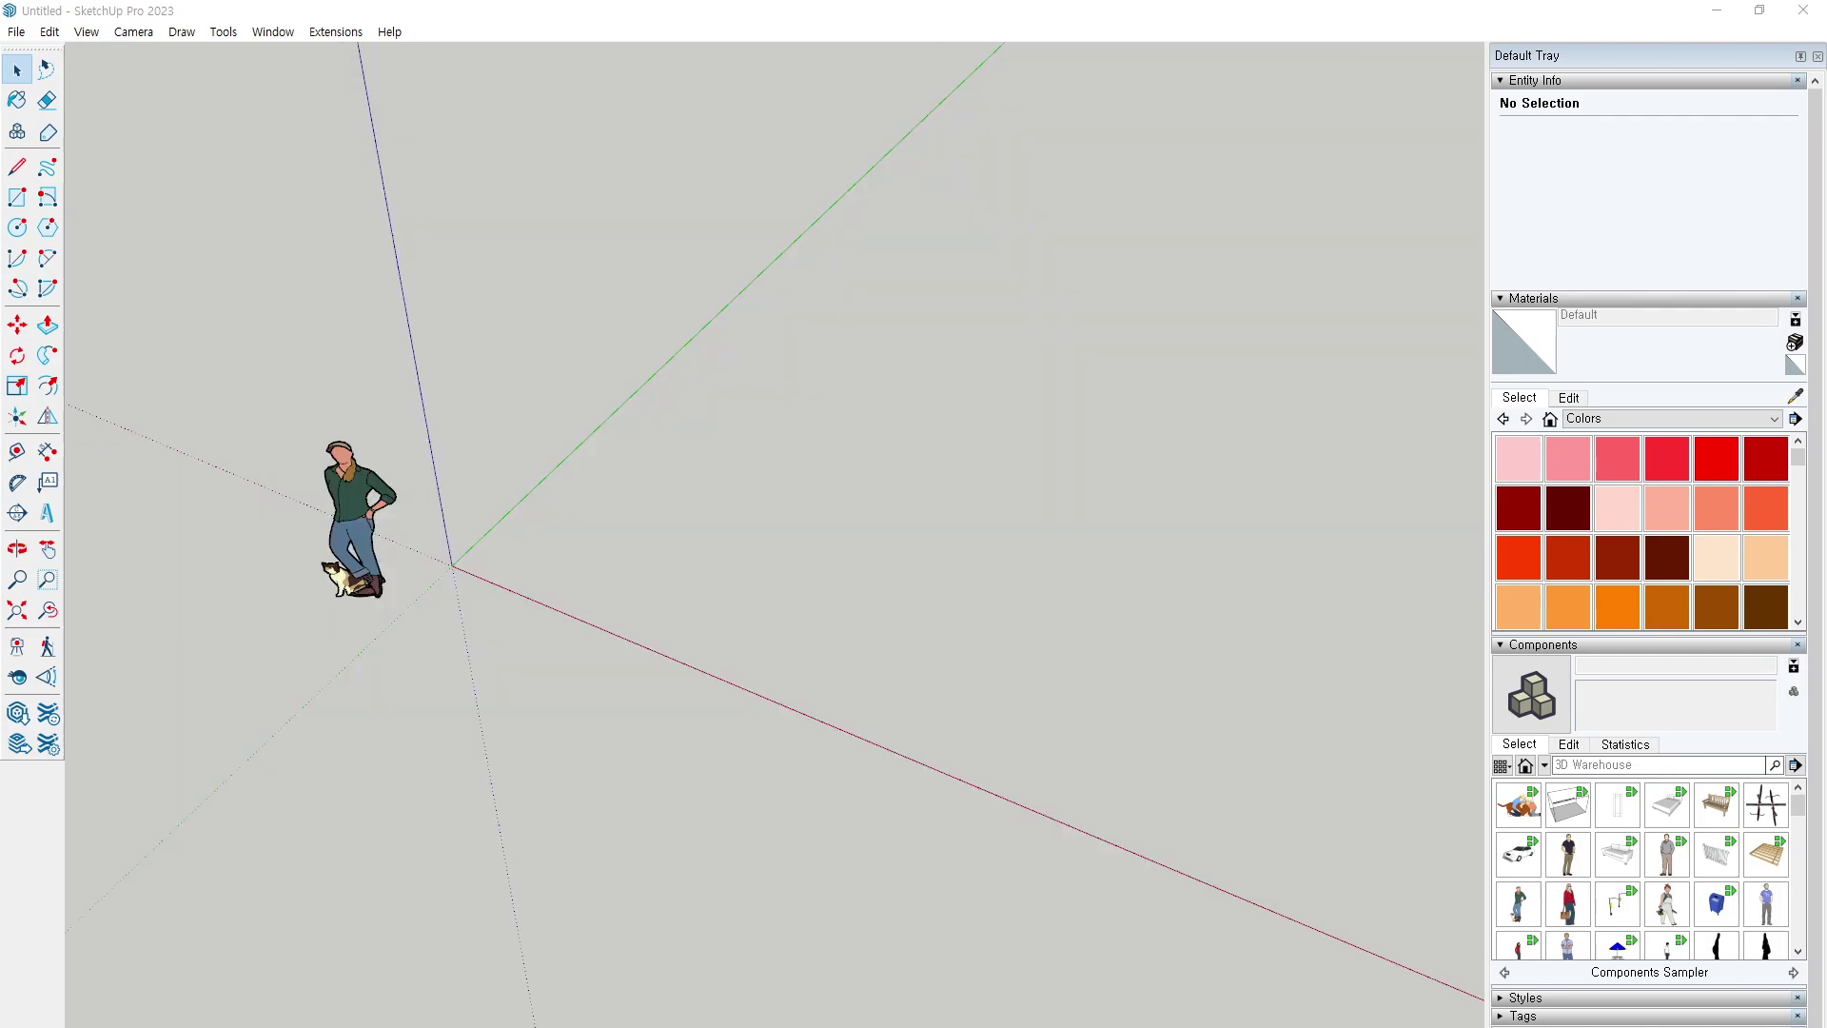
key(alt+Tab)
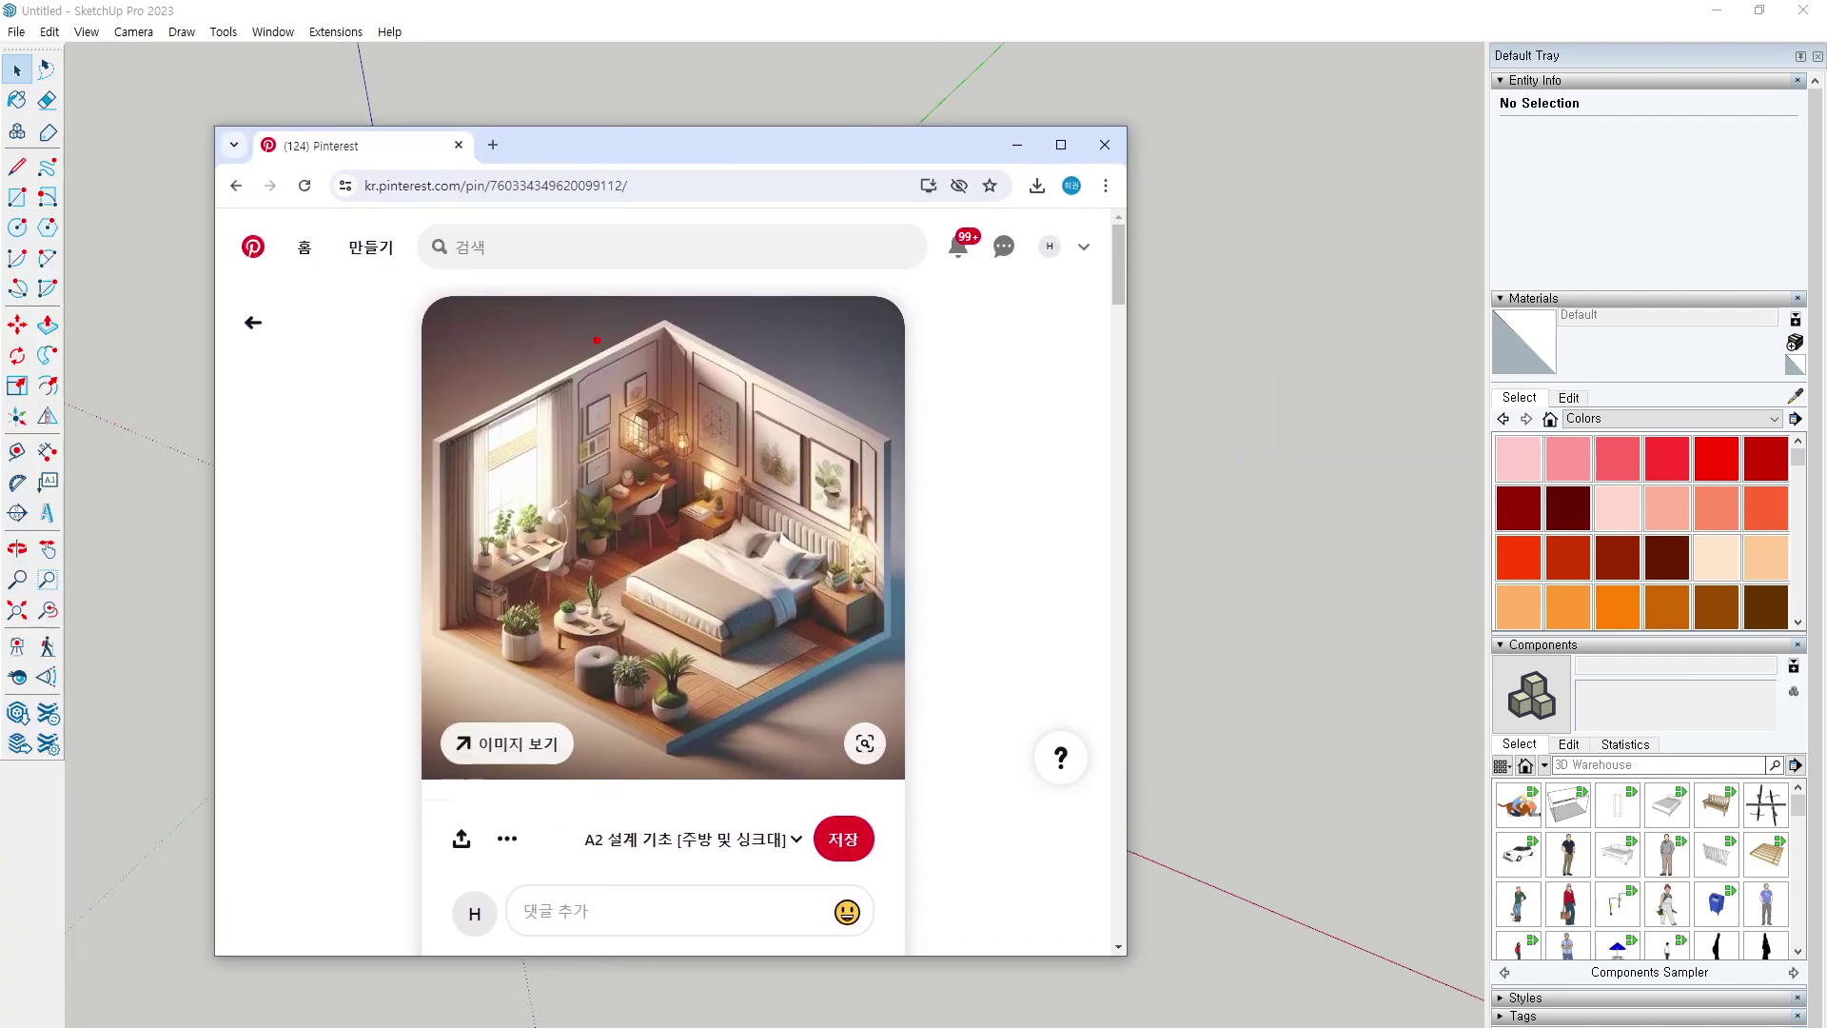
drag(596, 339, 624, 332)
drag(728, 682, 744, 686)
mouse_move(547, 510)
mouse_down()
mouse_move(468, 495)
mouse_move(562, 449)
mouse_move(526, 506)
mouse_up()
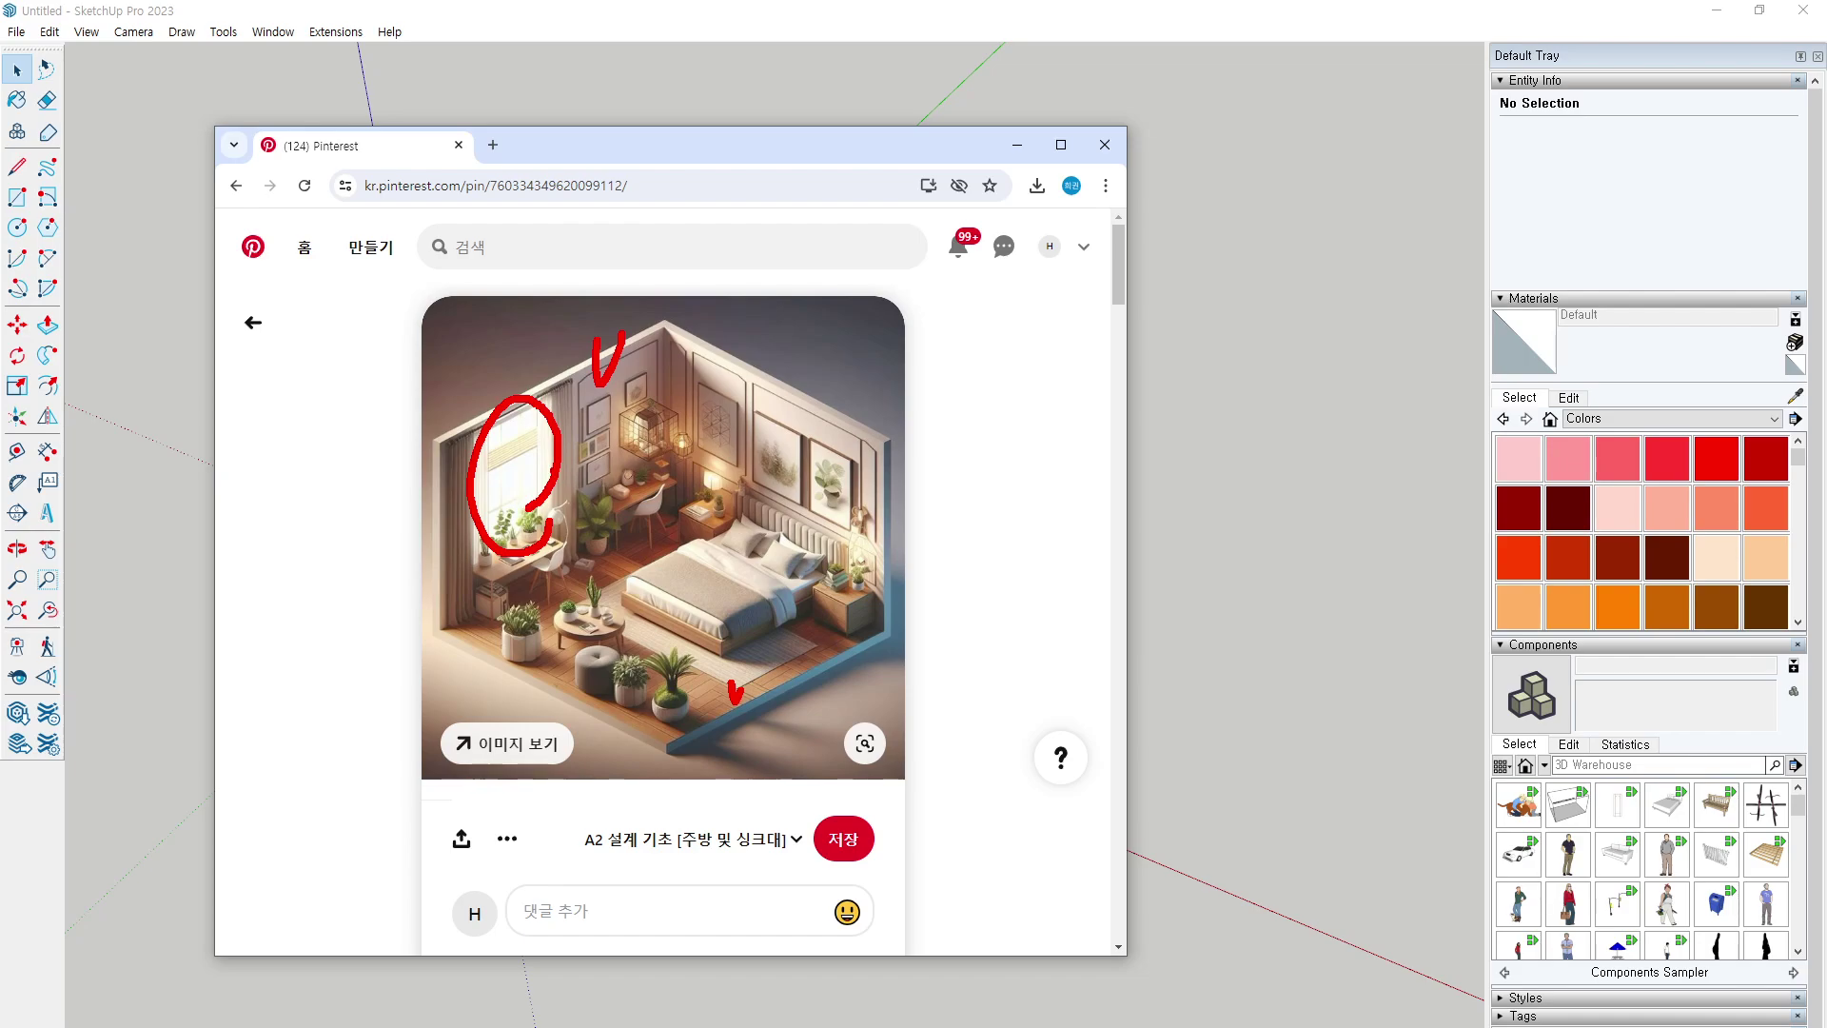
key(Escape)
key(alt+Tab)
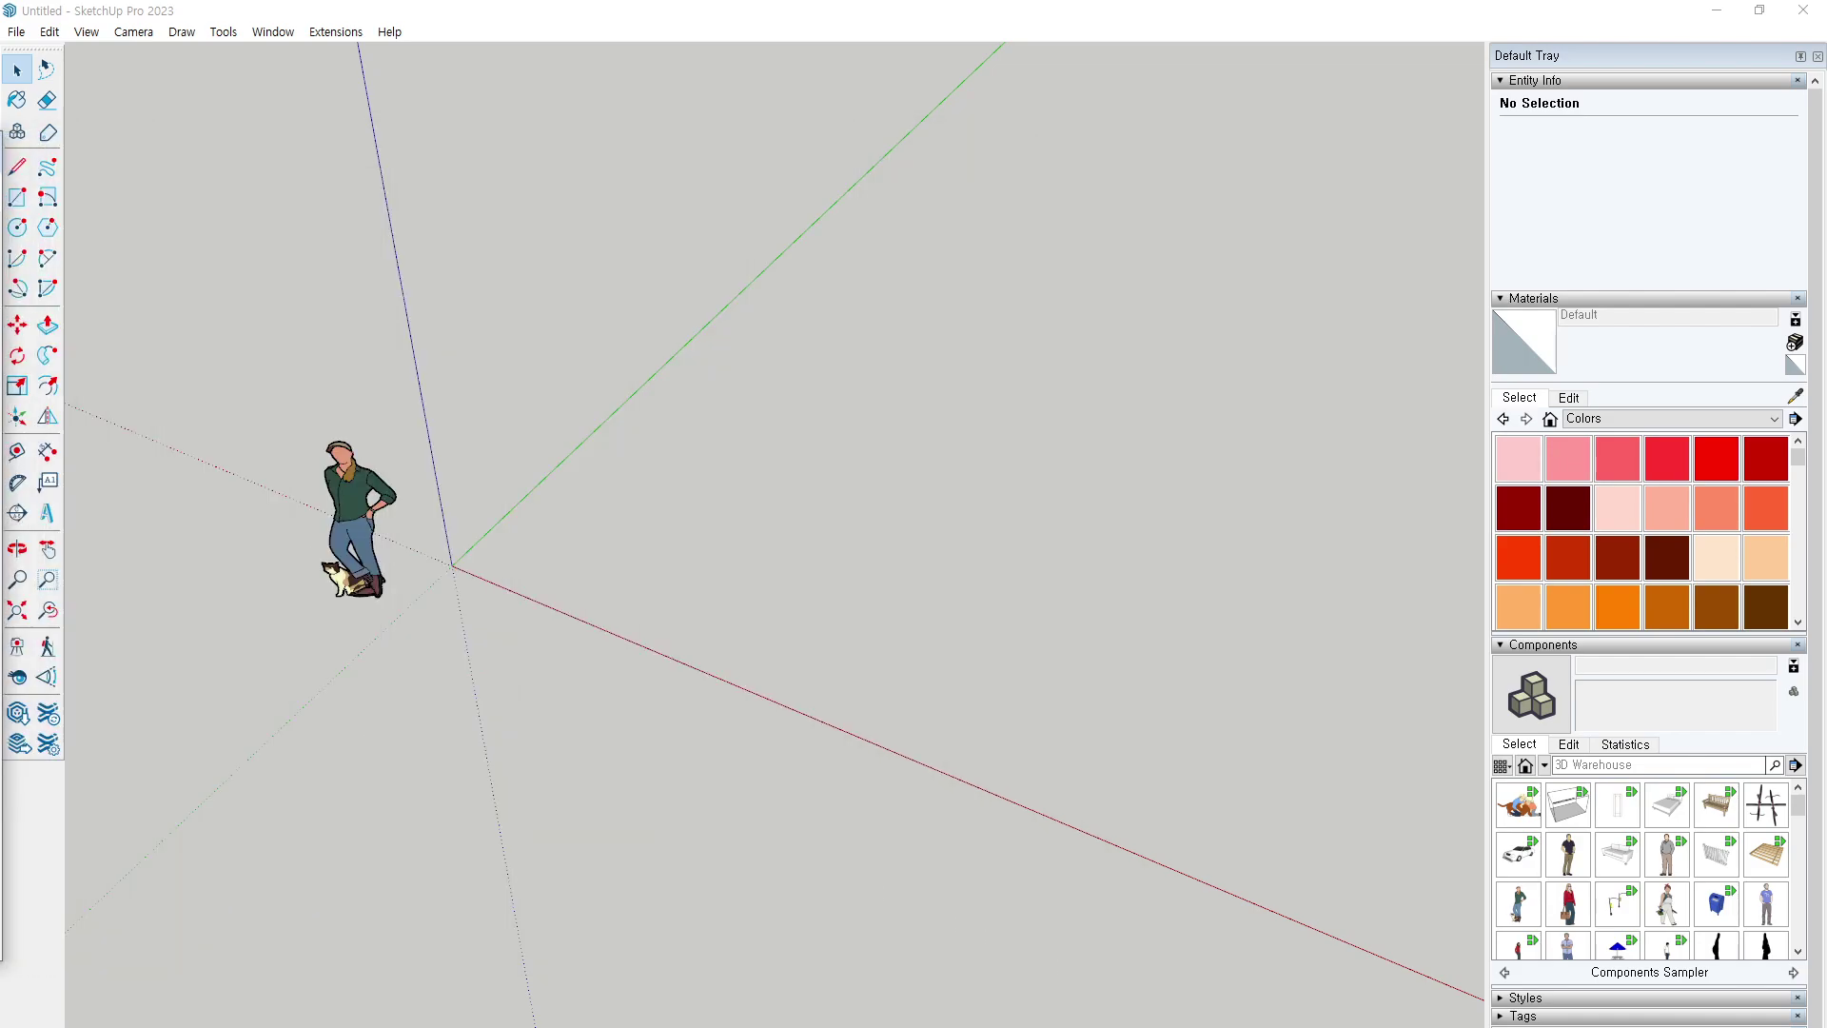
Draw a thin rectangular footprint and push/pull it up into a thick standing wall.
middle_drag(681, 522, 591, 582)
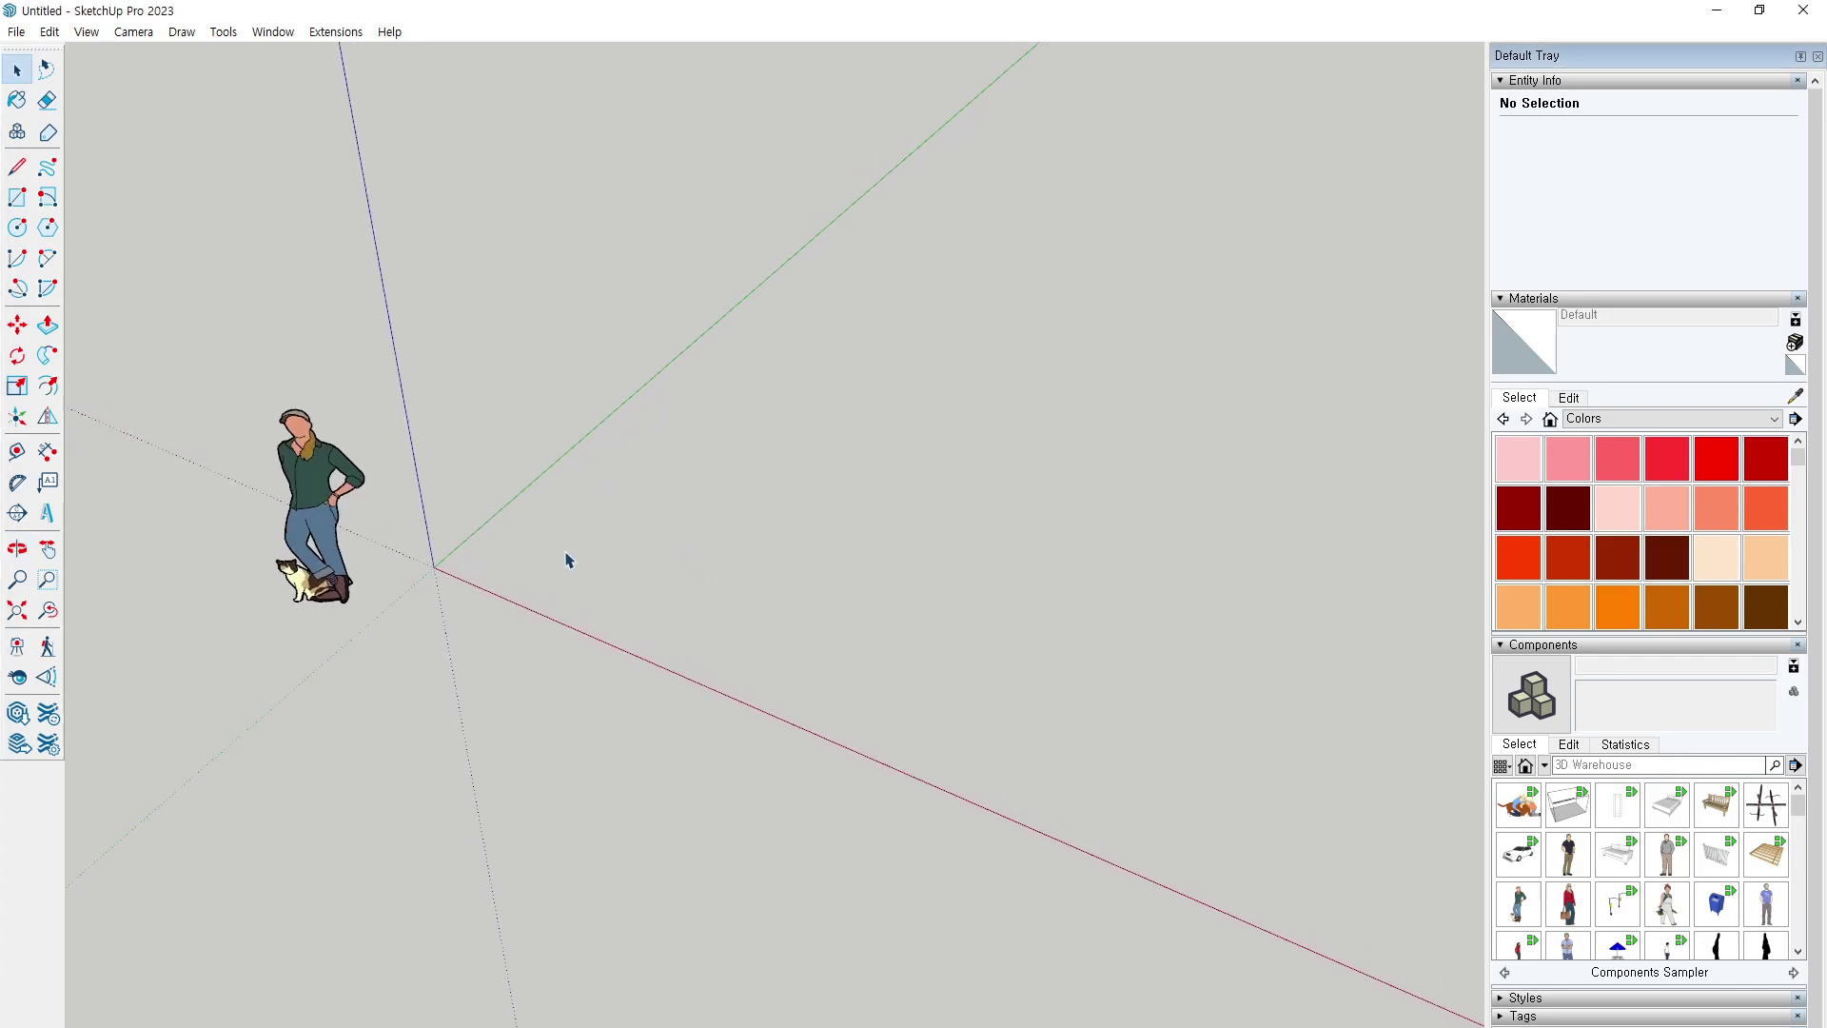
key(r)
click(507, 577)
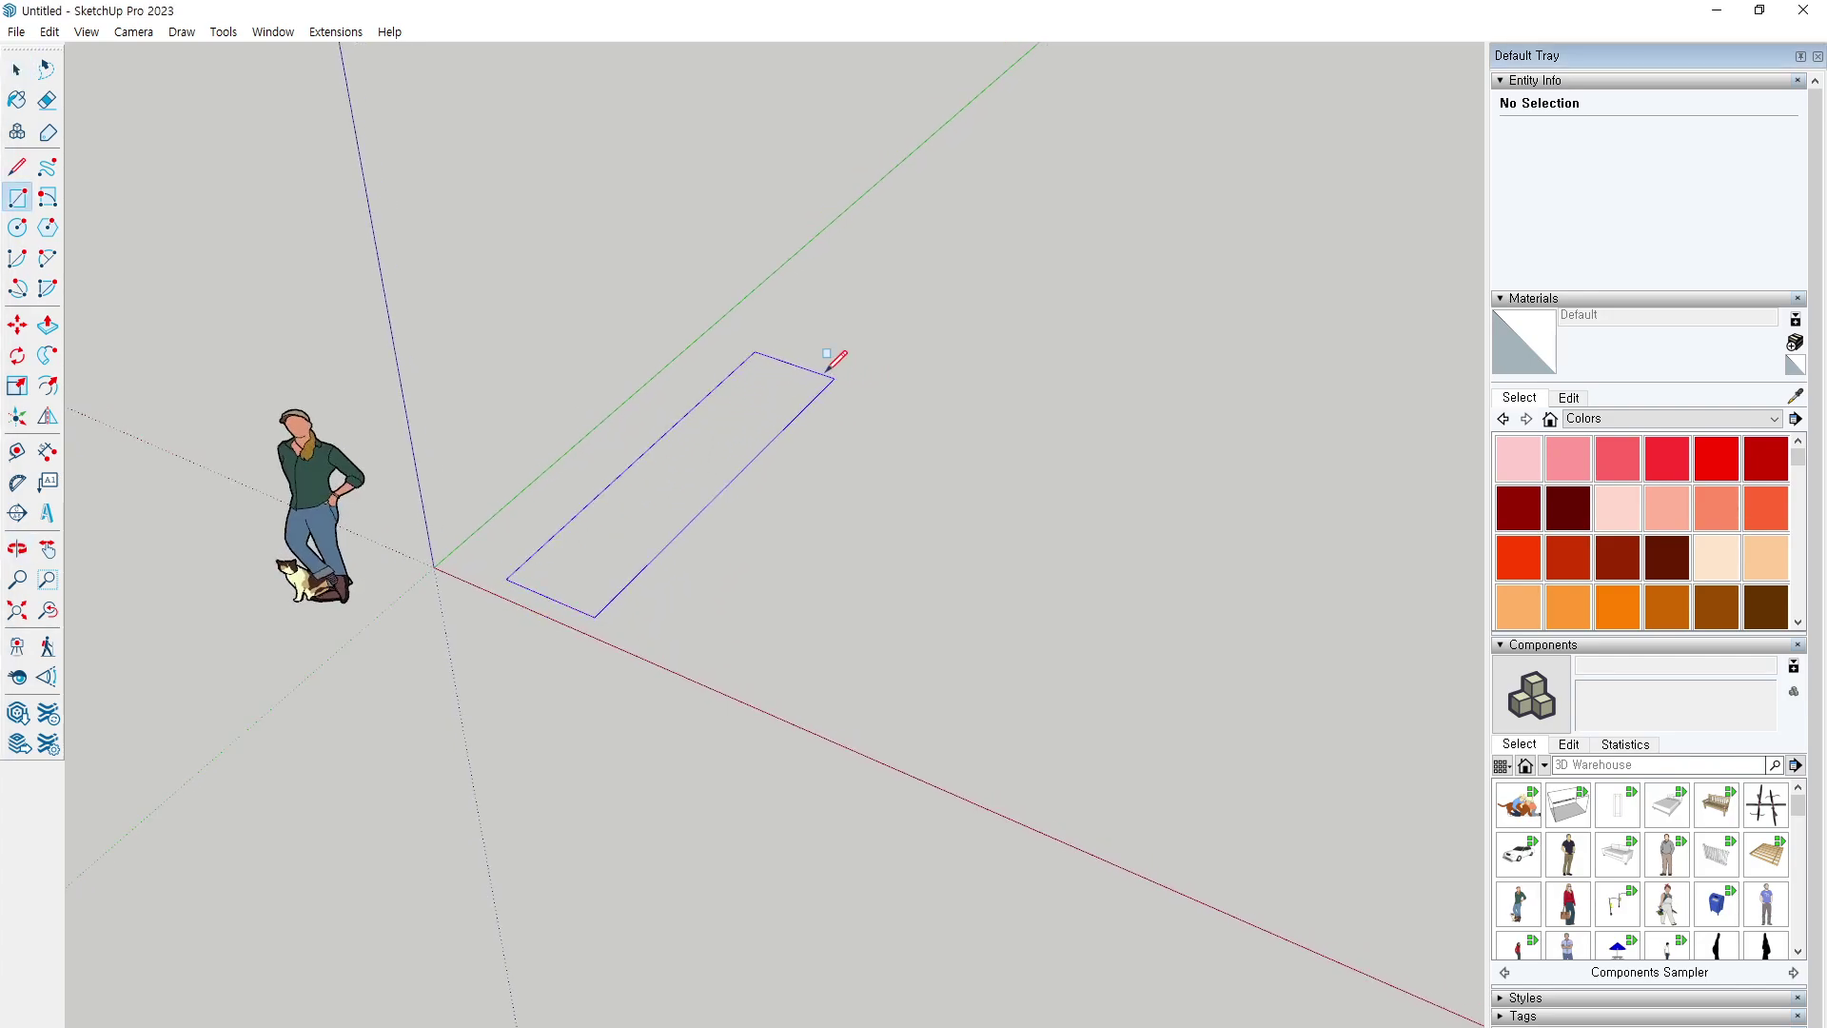
click(821, 333)
key(p)
click(733, 403)
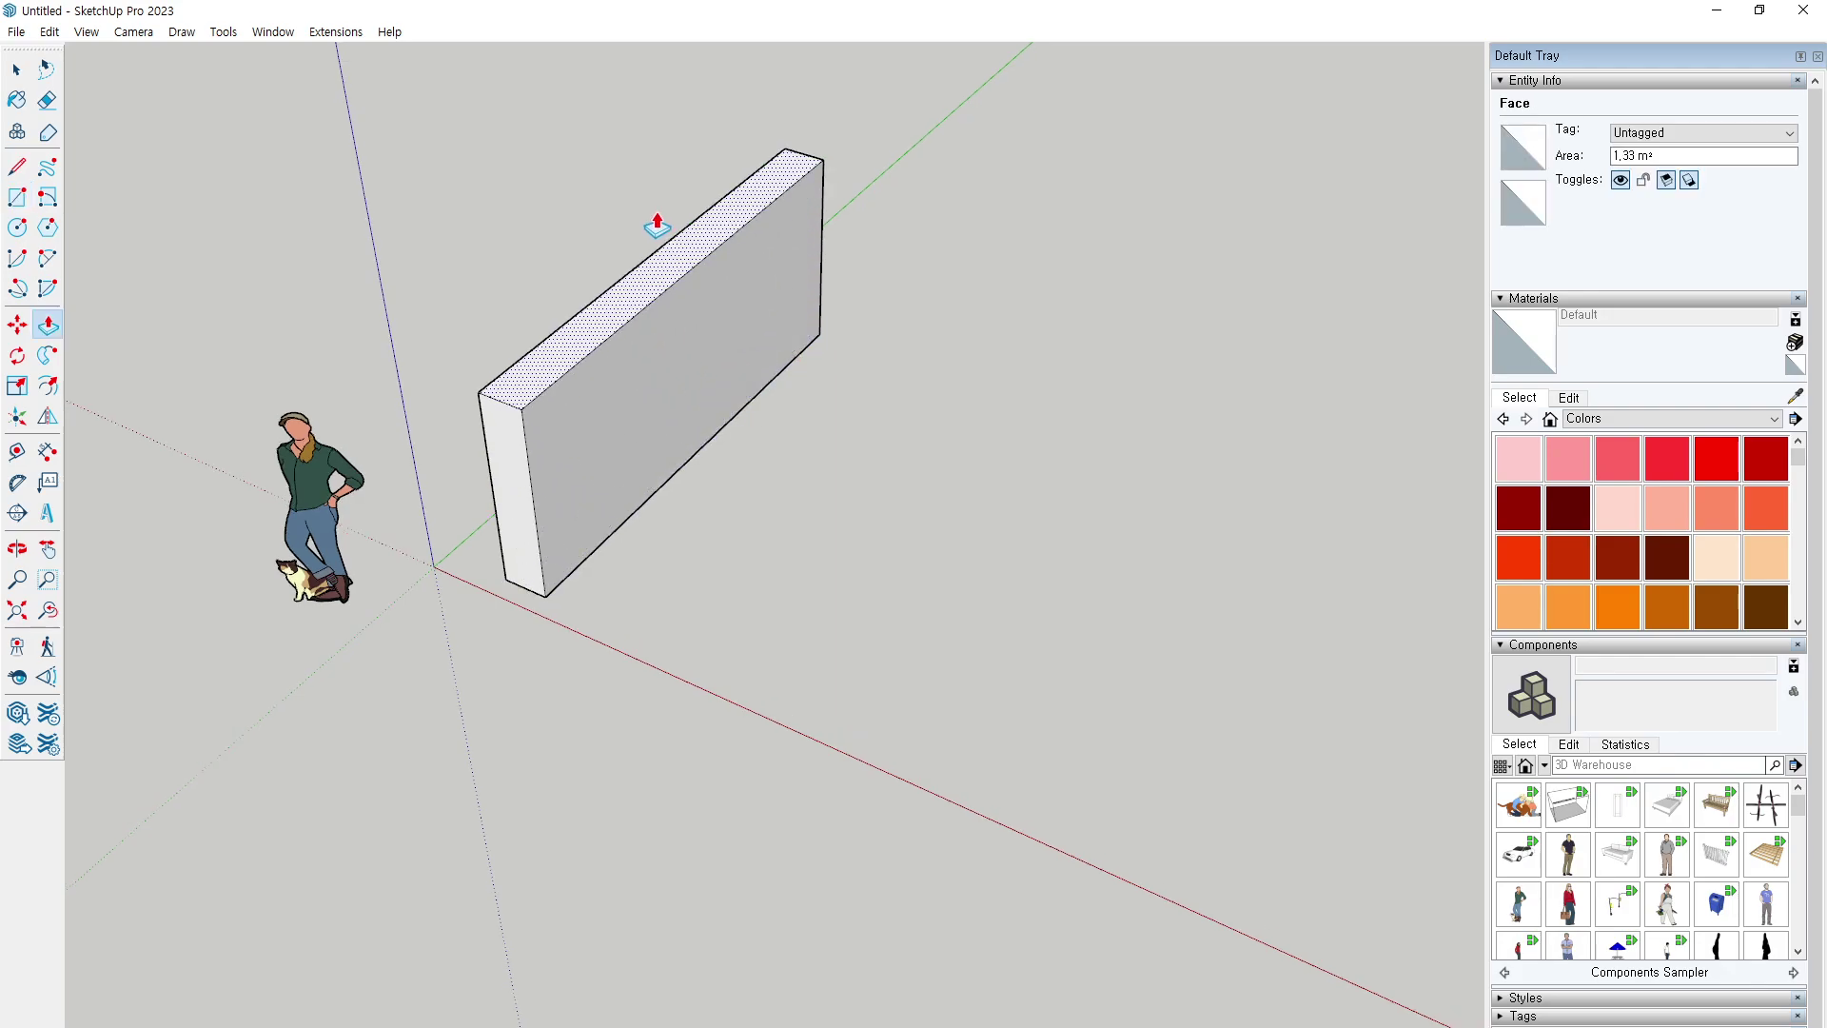
click(635, 171)
Draw a window rectangle on the wall face and push it through the wall.
middle_drag(652, 396, 616, 380)
key(r)
click(553, 298)
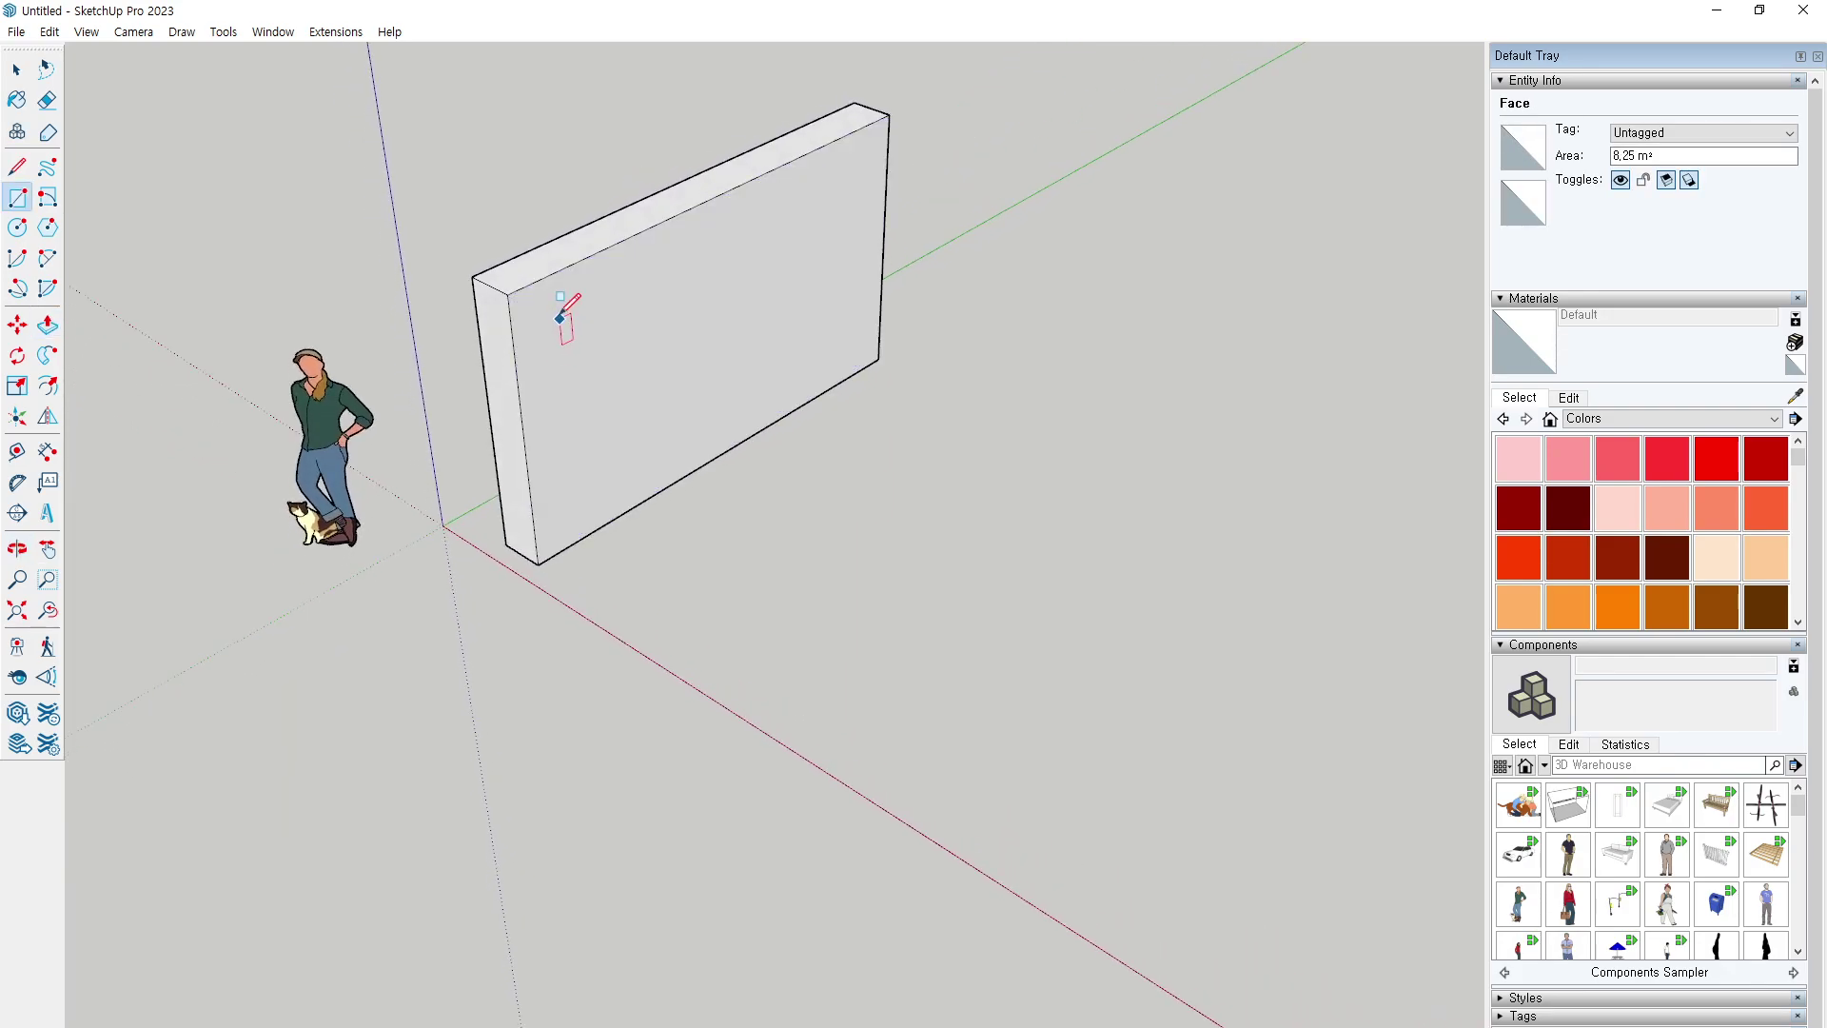
click(683, 399)
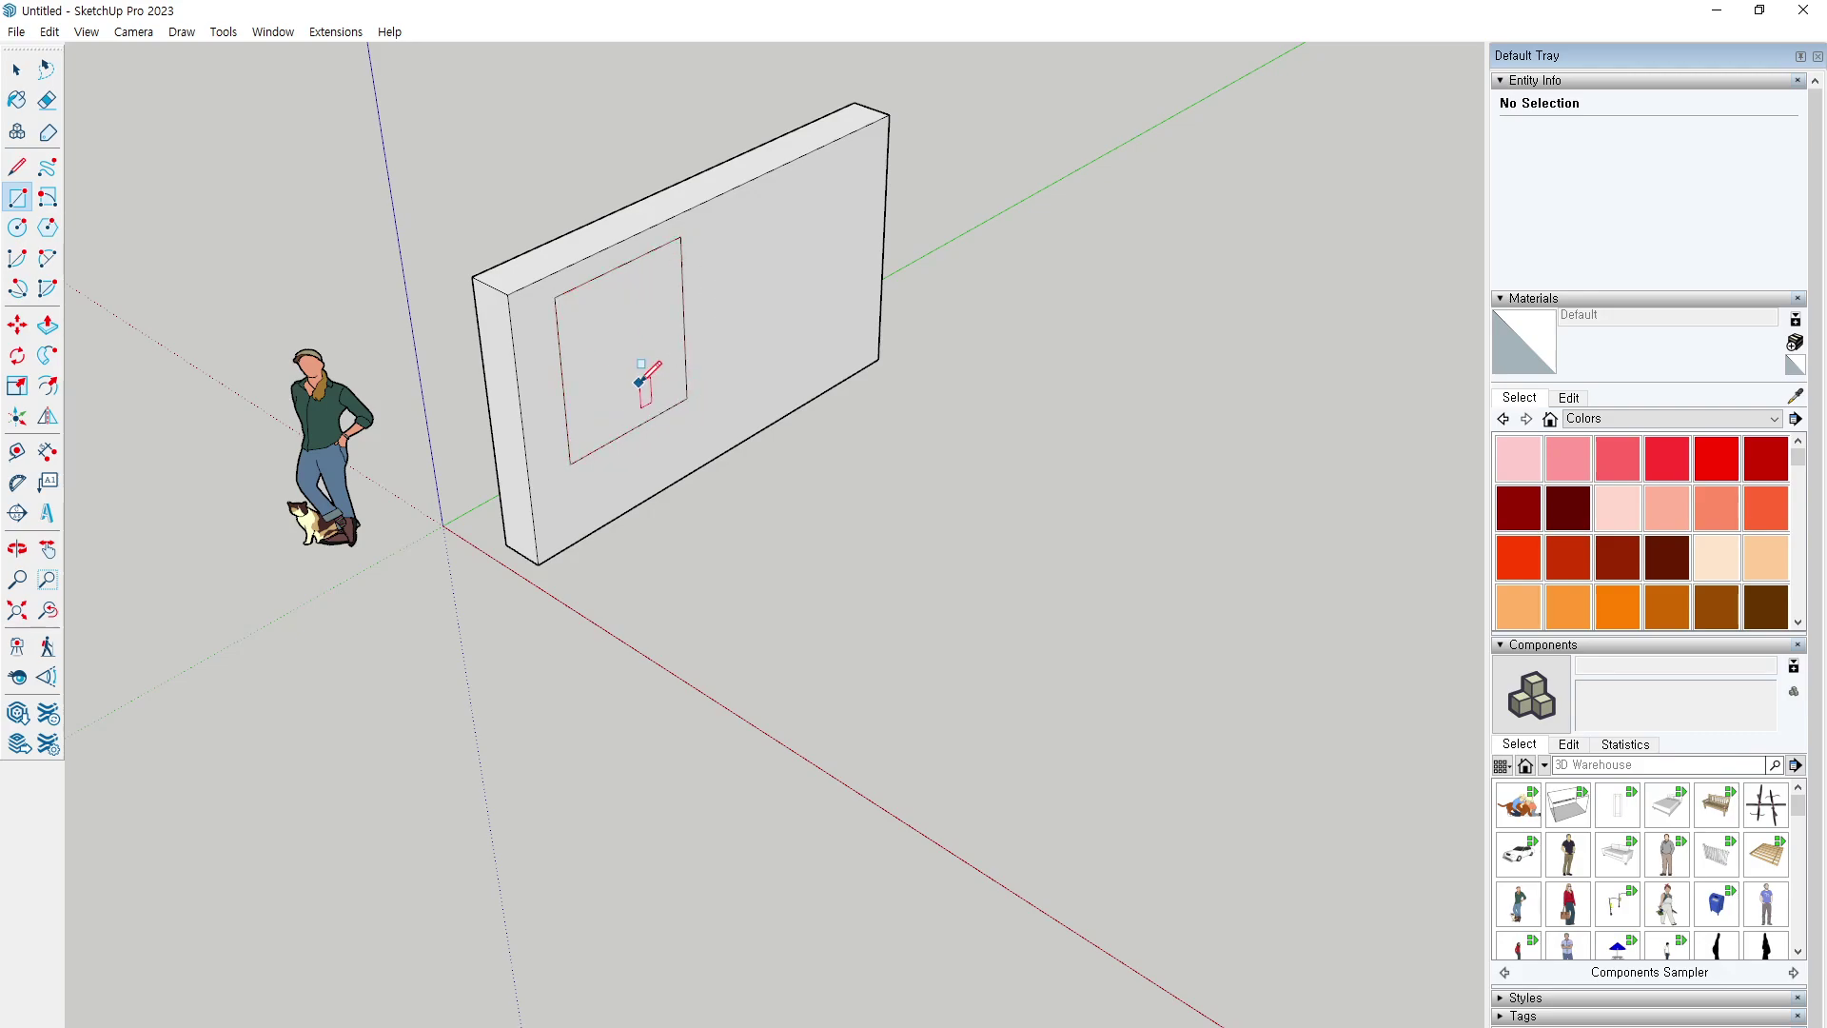
middle_drag(640, 375, 656, 411)
key(p)
click(603, 359)
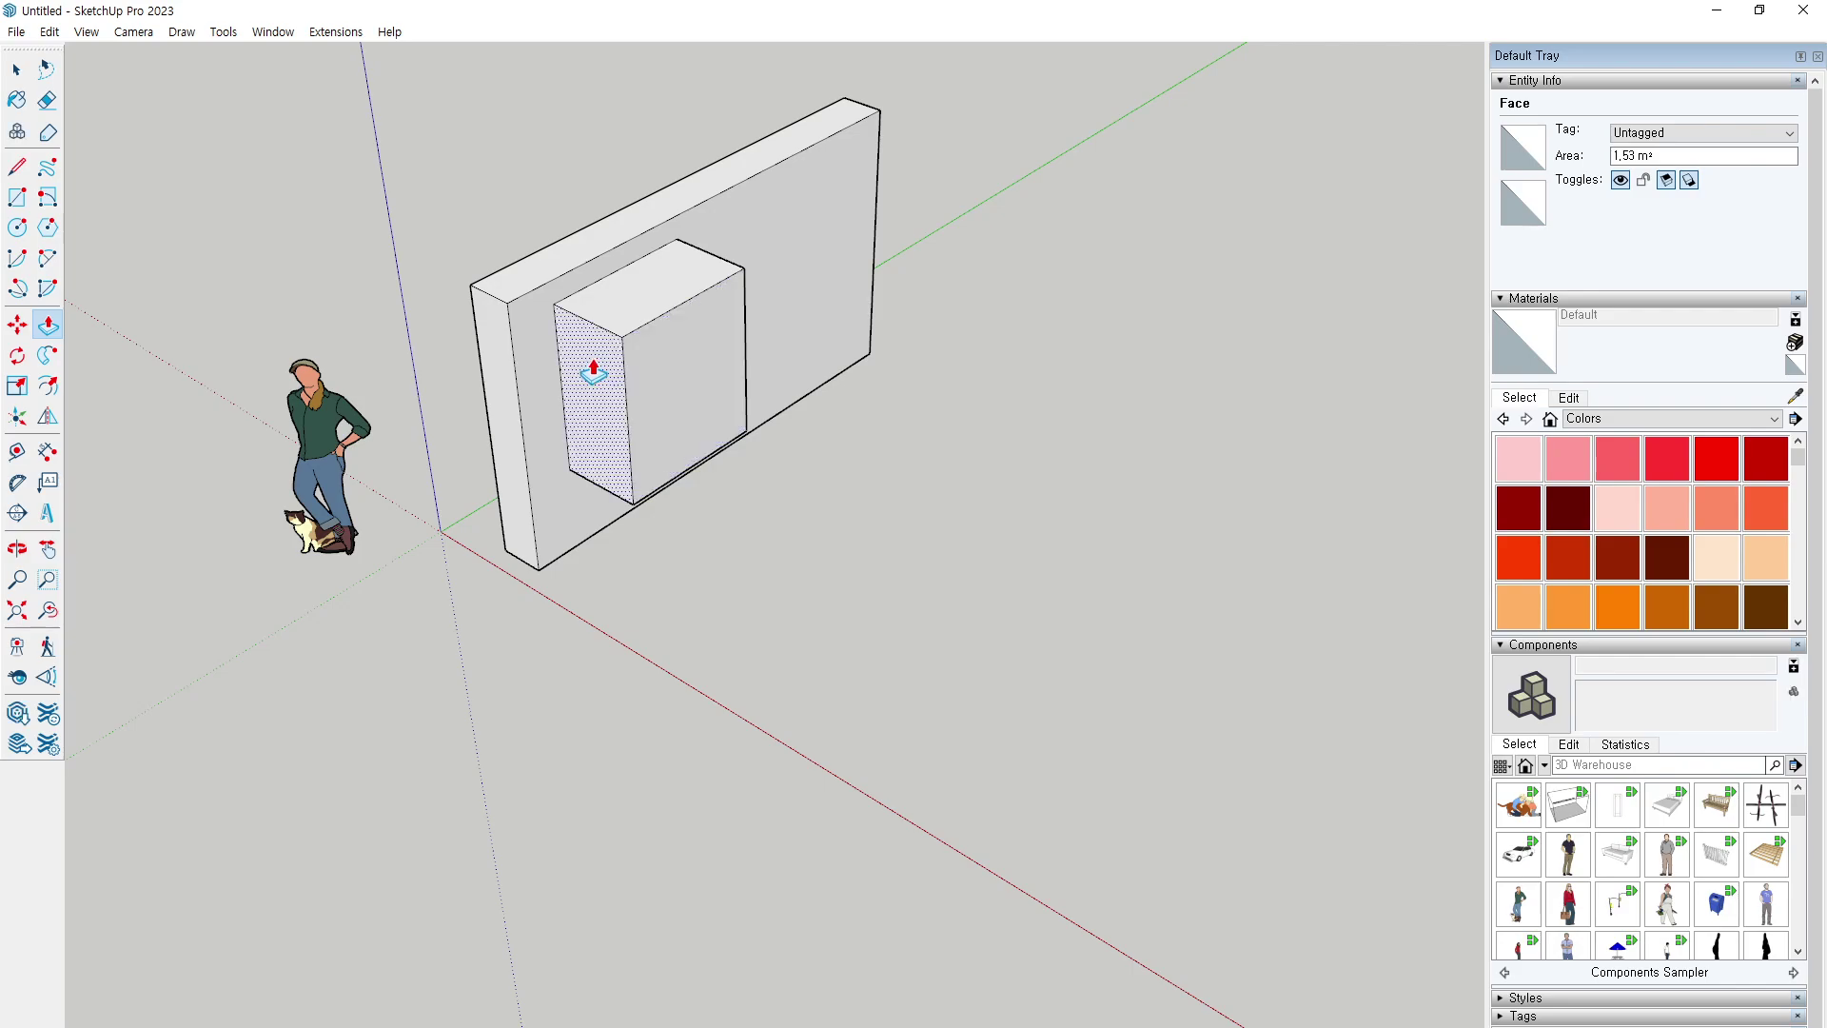
mouse_move(517, 349)
middle_down()
mouse_move(842, 411)
mouse_move(1337, 408)
middle_up()
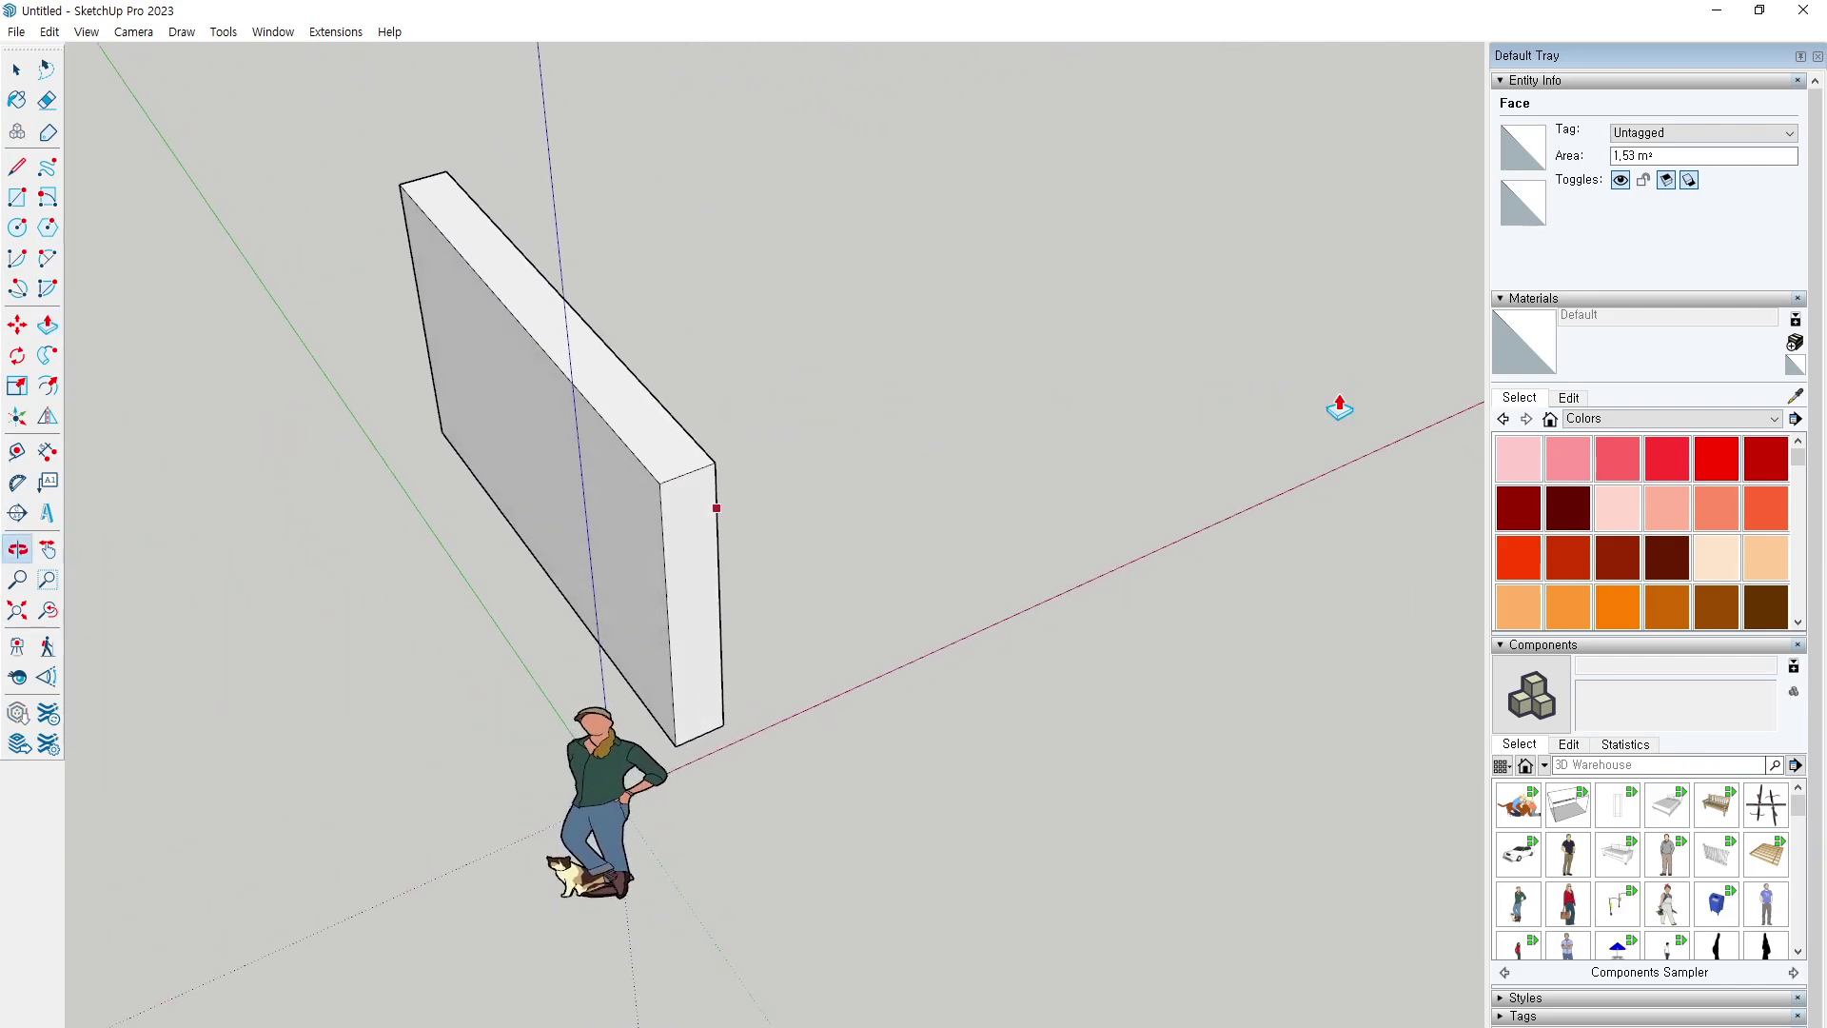
click(500, 348)
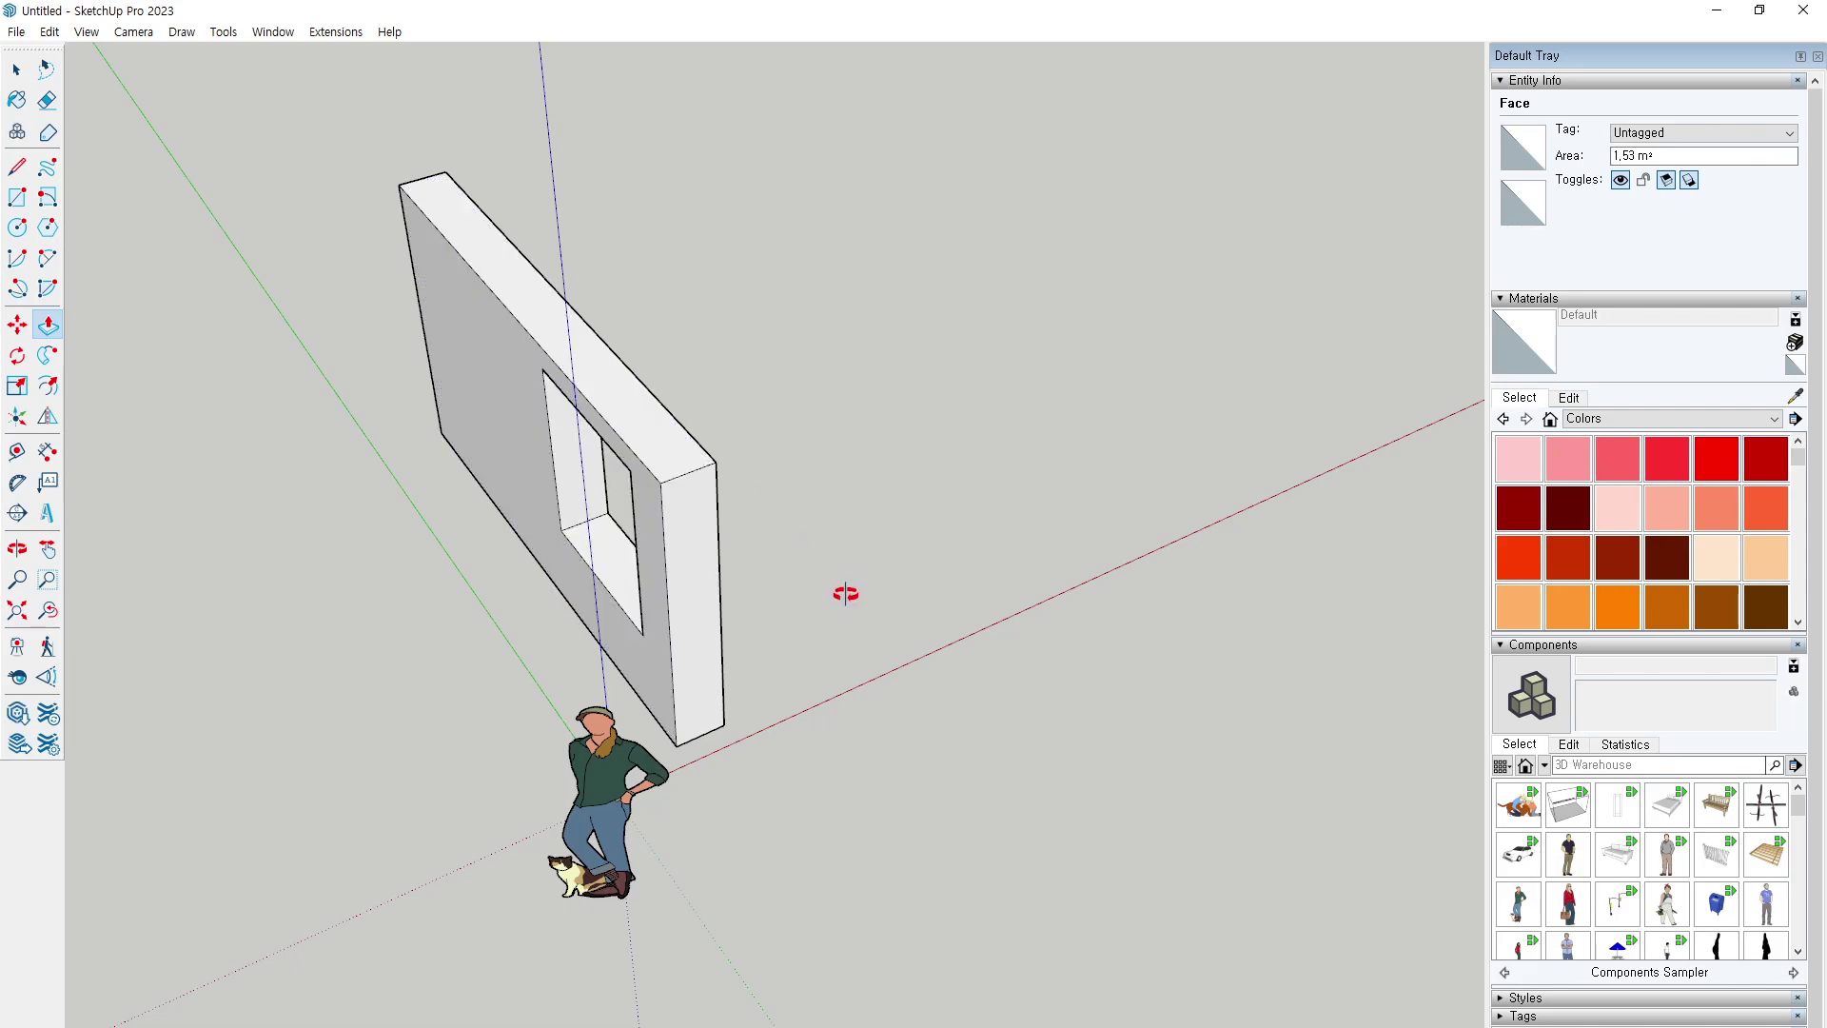
Orbit to the wall's back side and circle the window opening in red.
mouse_move(845, 596)
middle_down()
mouse_move(218, 509)
mouse_move(838, 488)
mouse_move(787, 334)
middle_up()
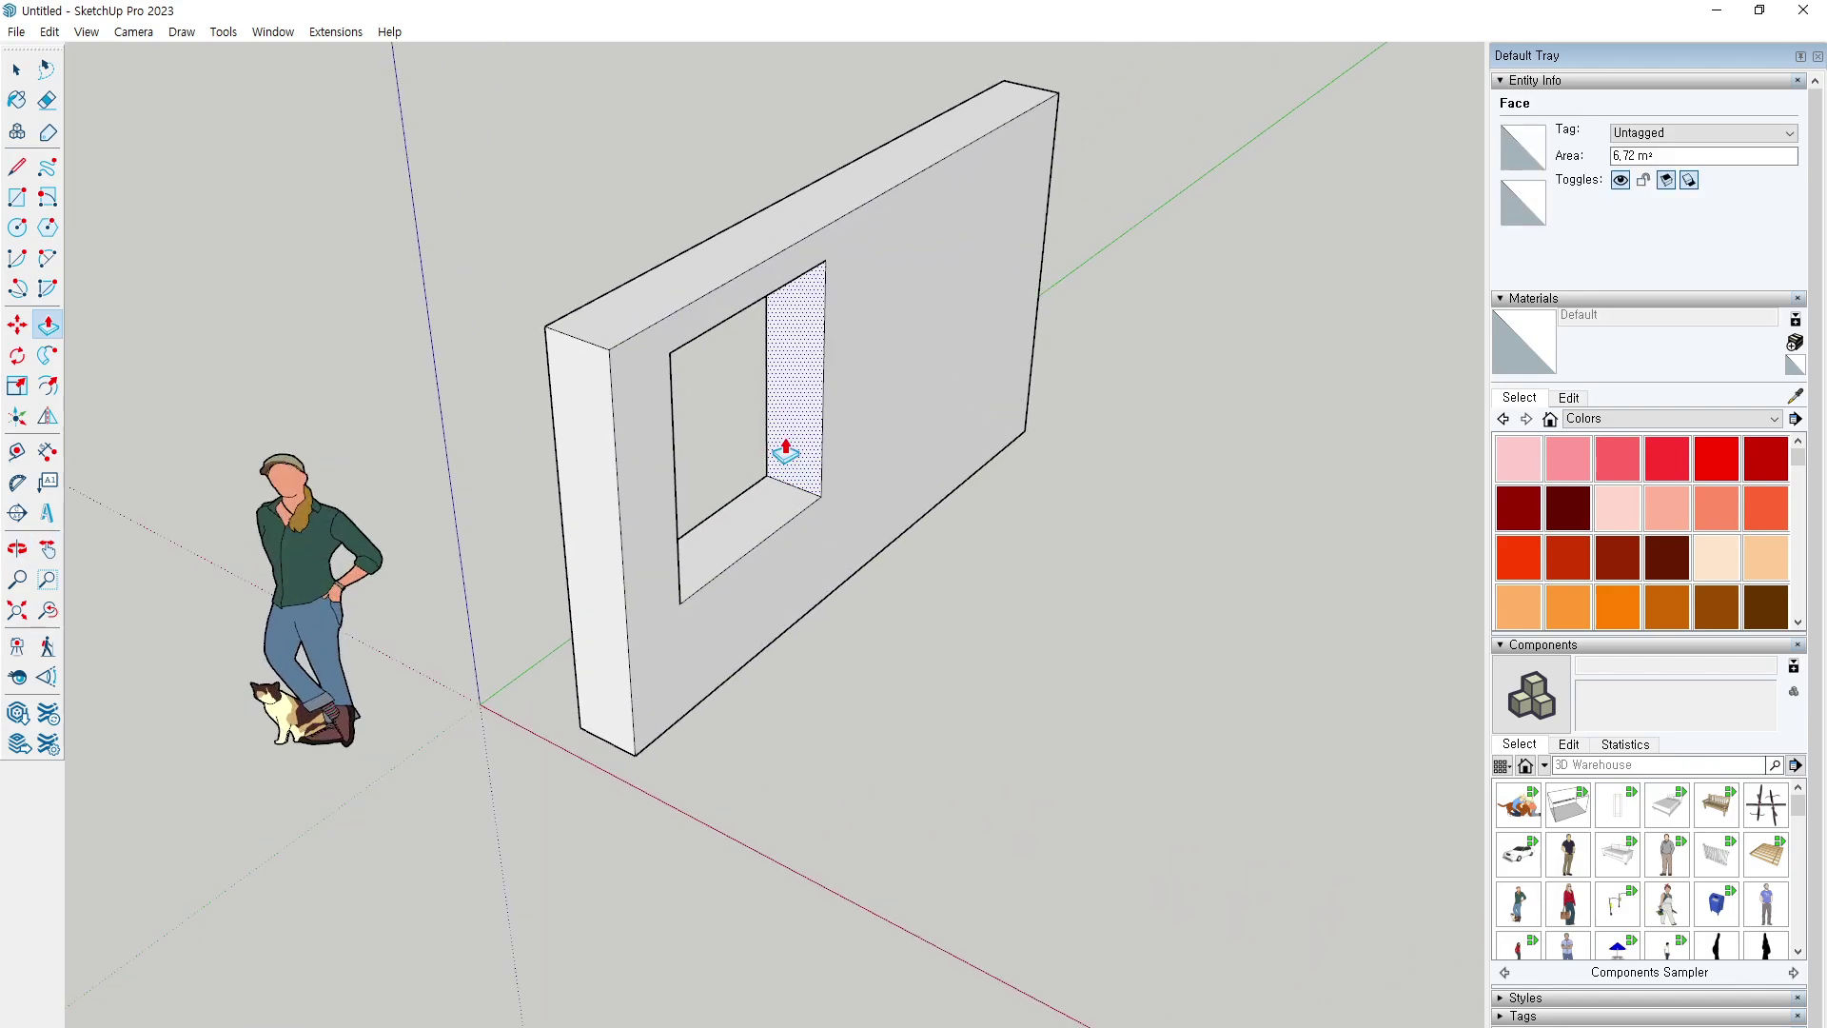
drag(752, 495, 780, 480)
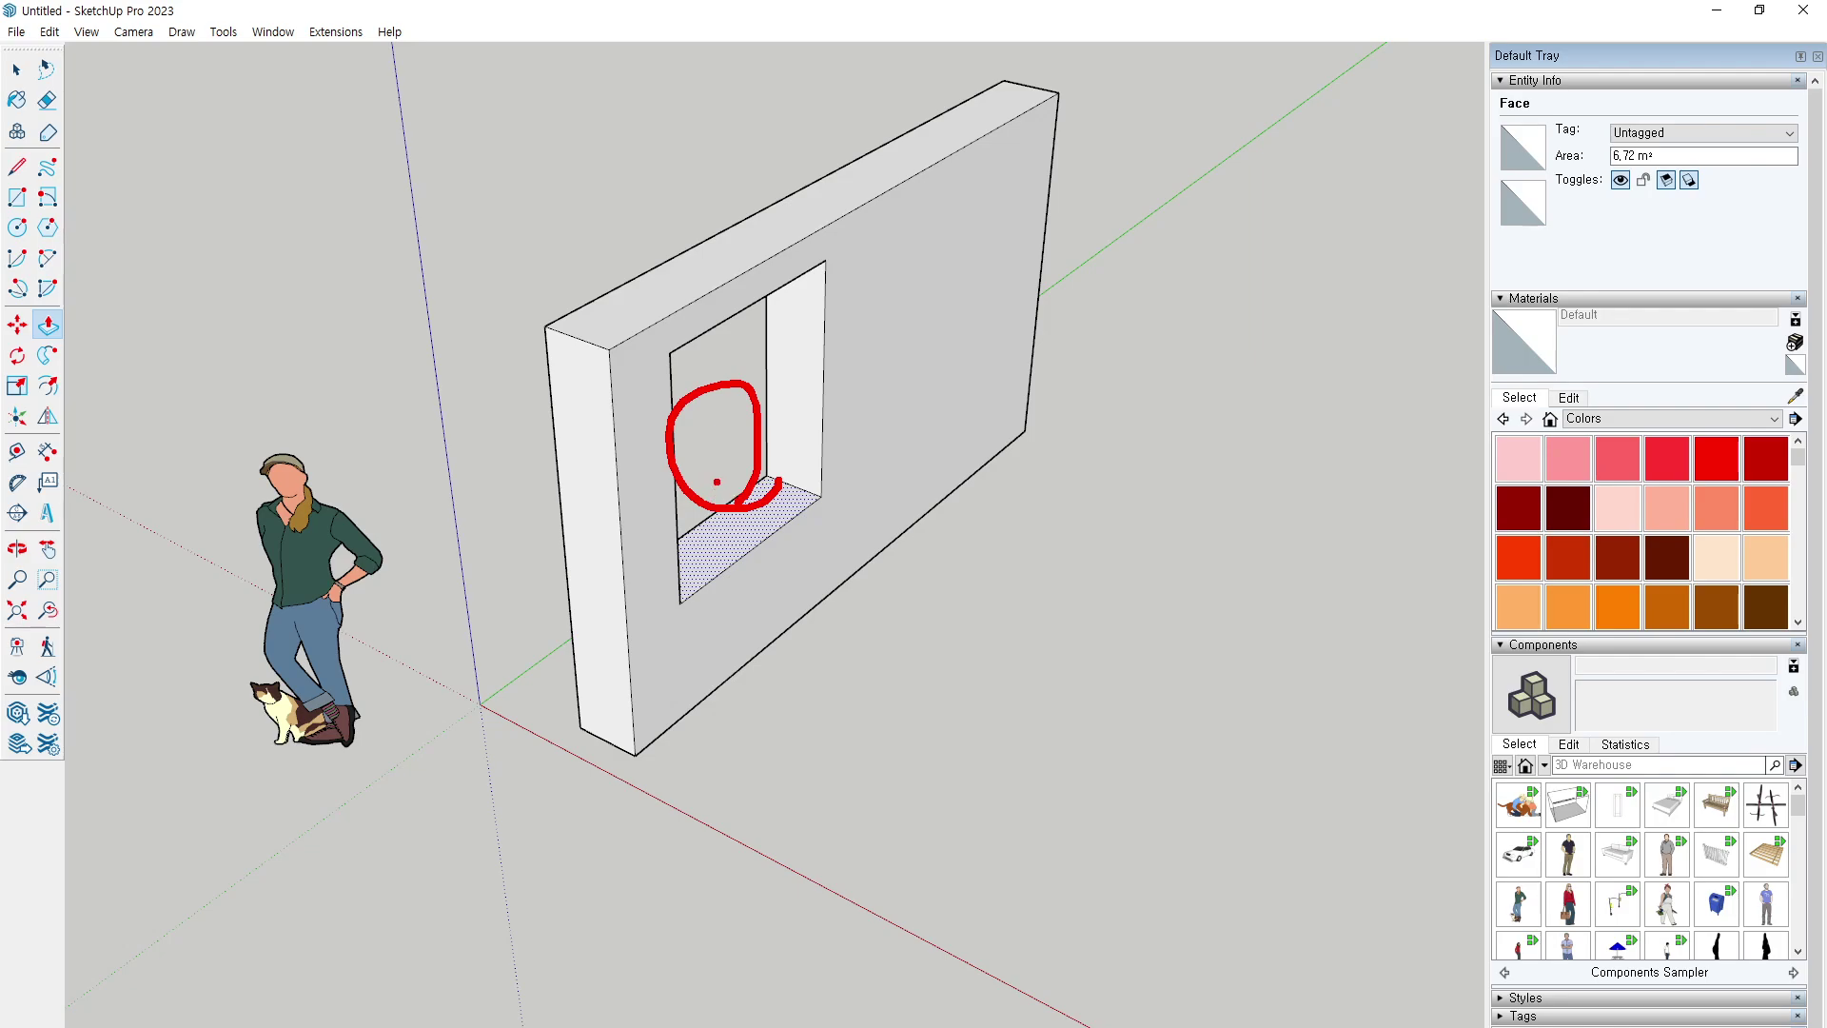
key(Escape)
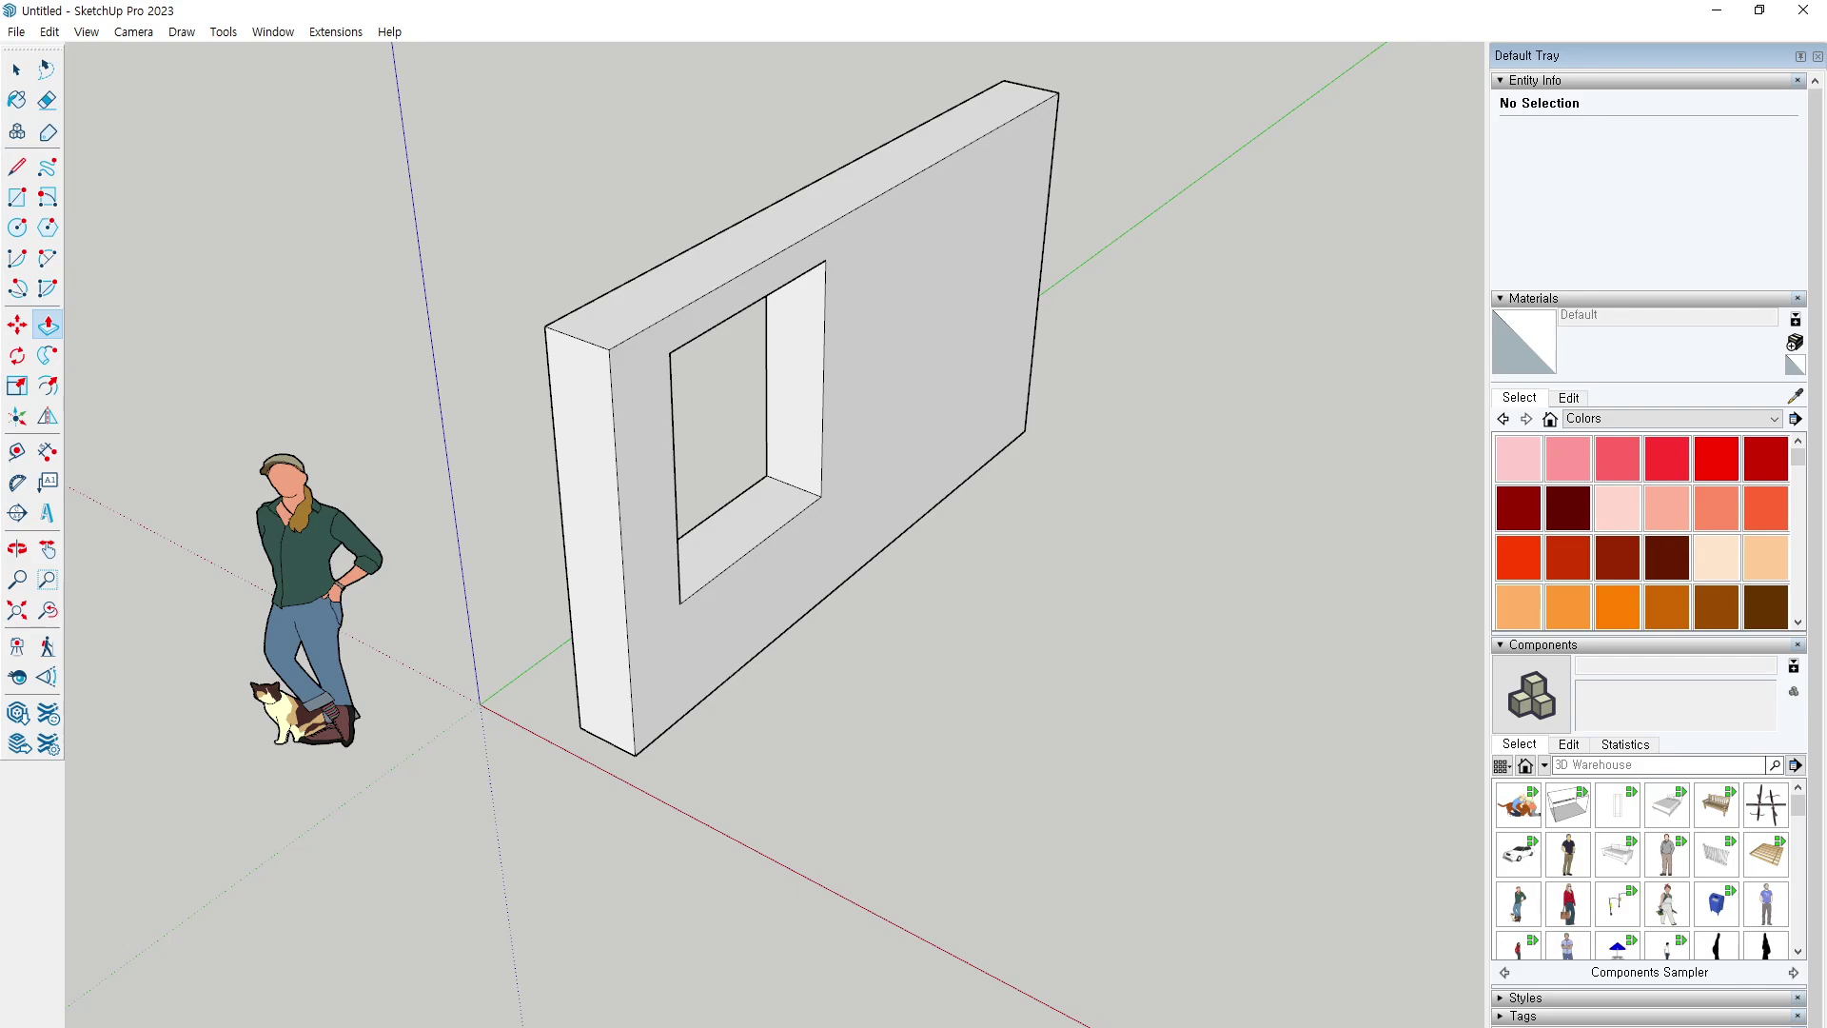
key(alt+Tab)
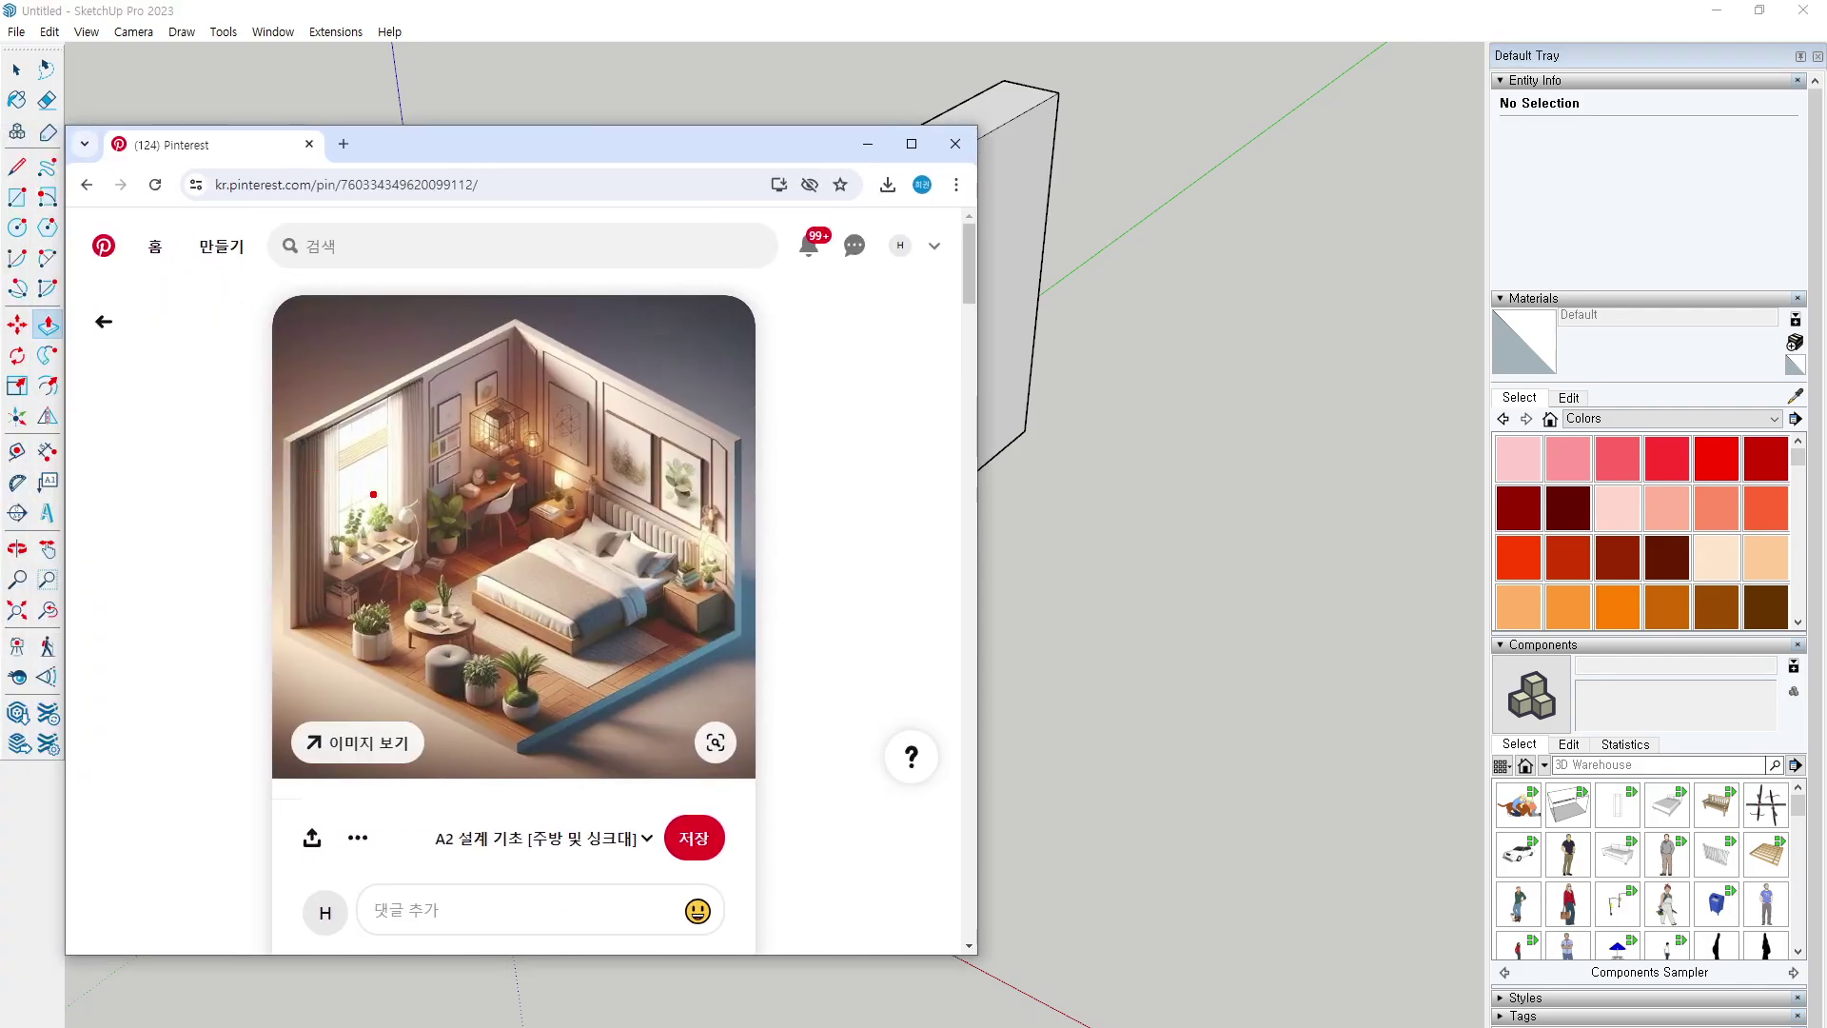
mouse_move(379, 483)
mouse_down()
mouse_move(392, 456)
mouse_move(381, 479)
mouse_up()
drag(460, 408, 486, 415)
mouse_move(560, 425)
mouse_down()
mouse_move(575, 460)
mouse_move(624, 443)
mouse_up()
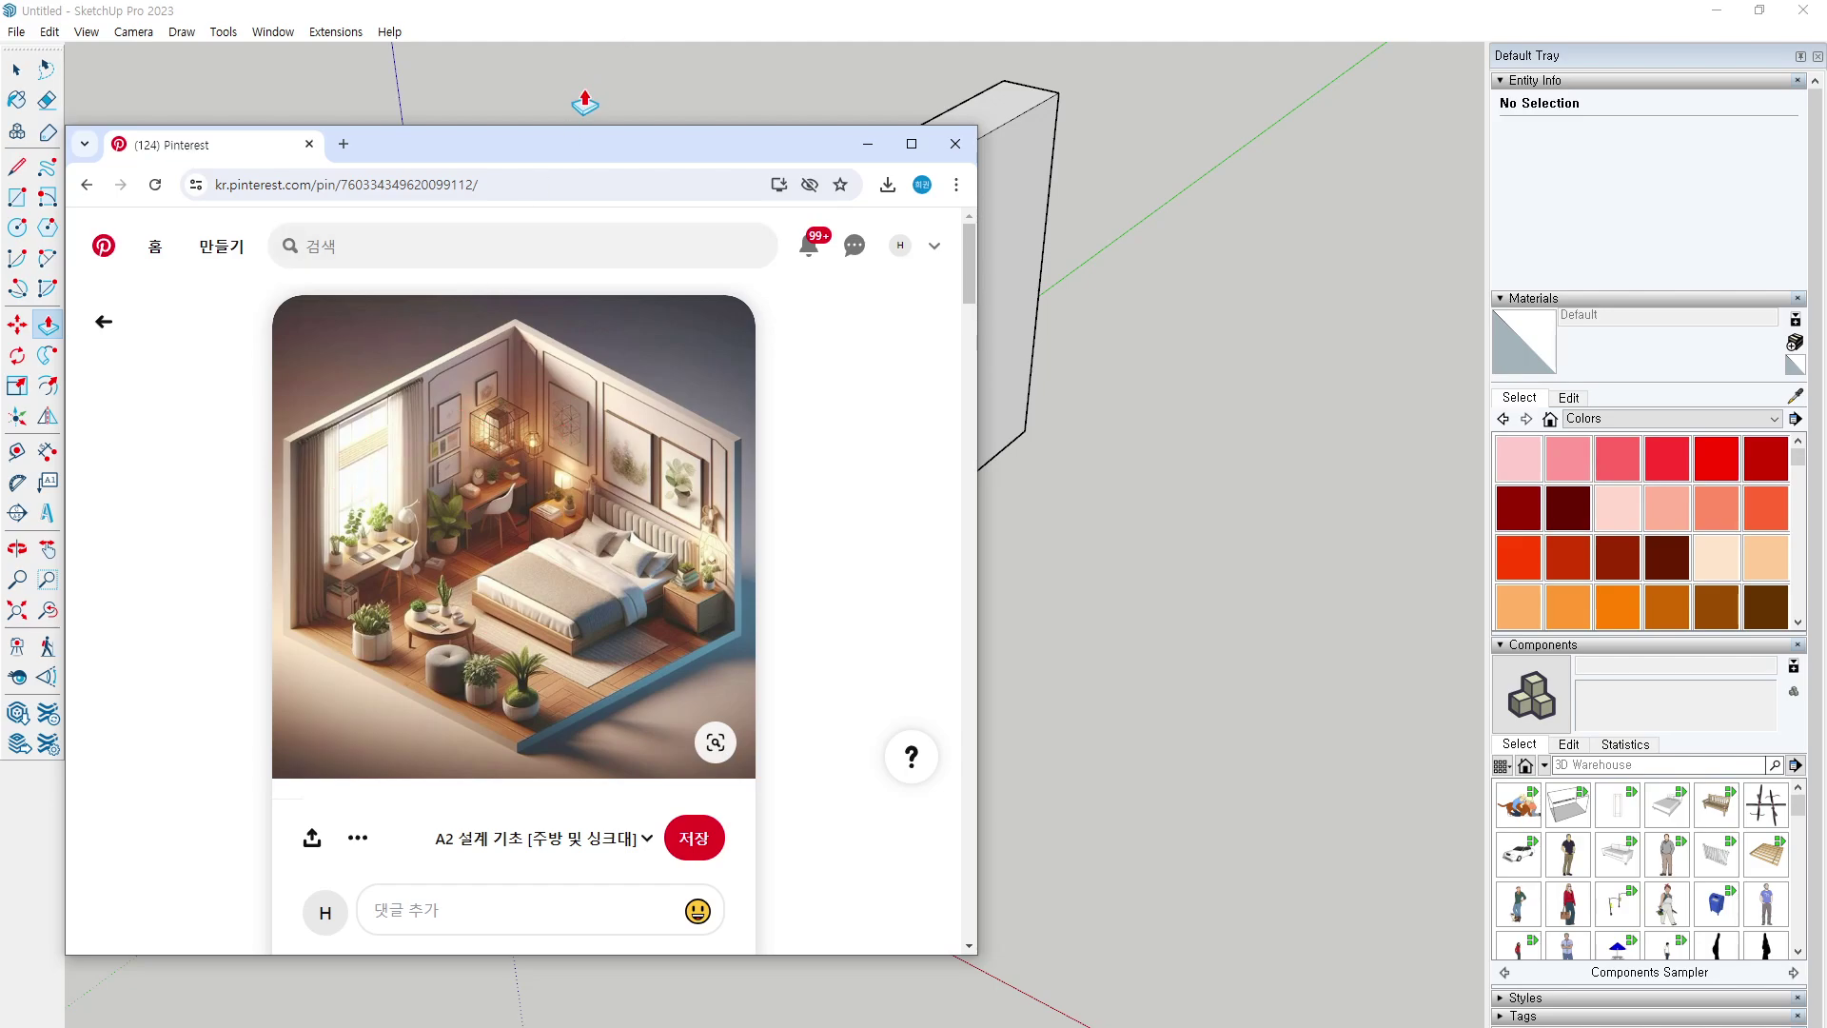
key(alt+Tab)
key(alt+Tab)
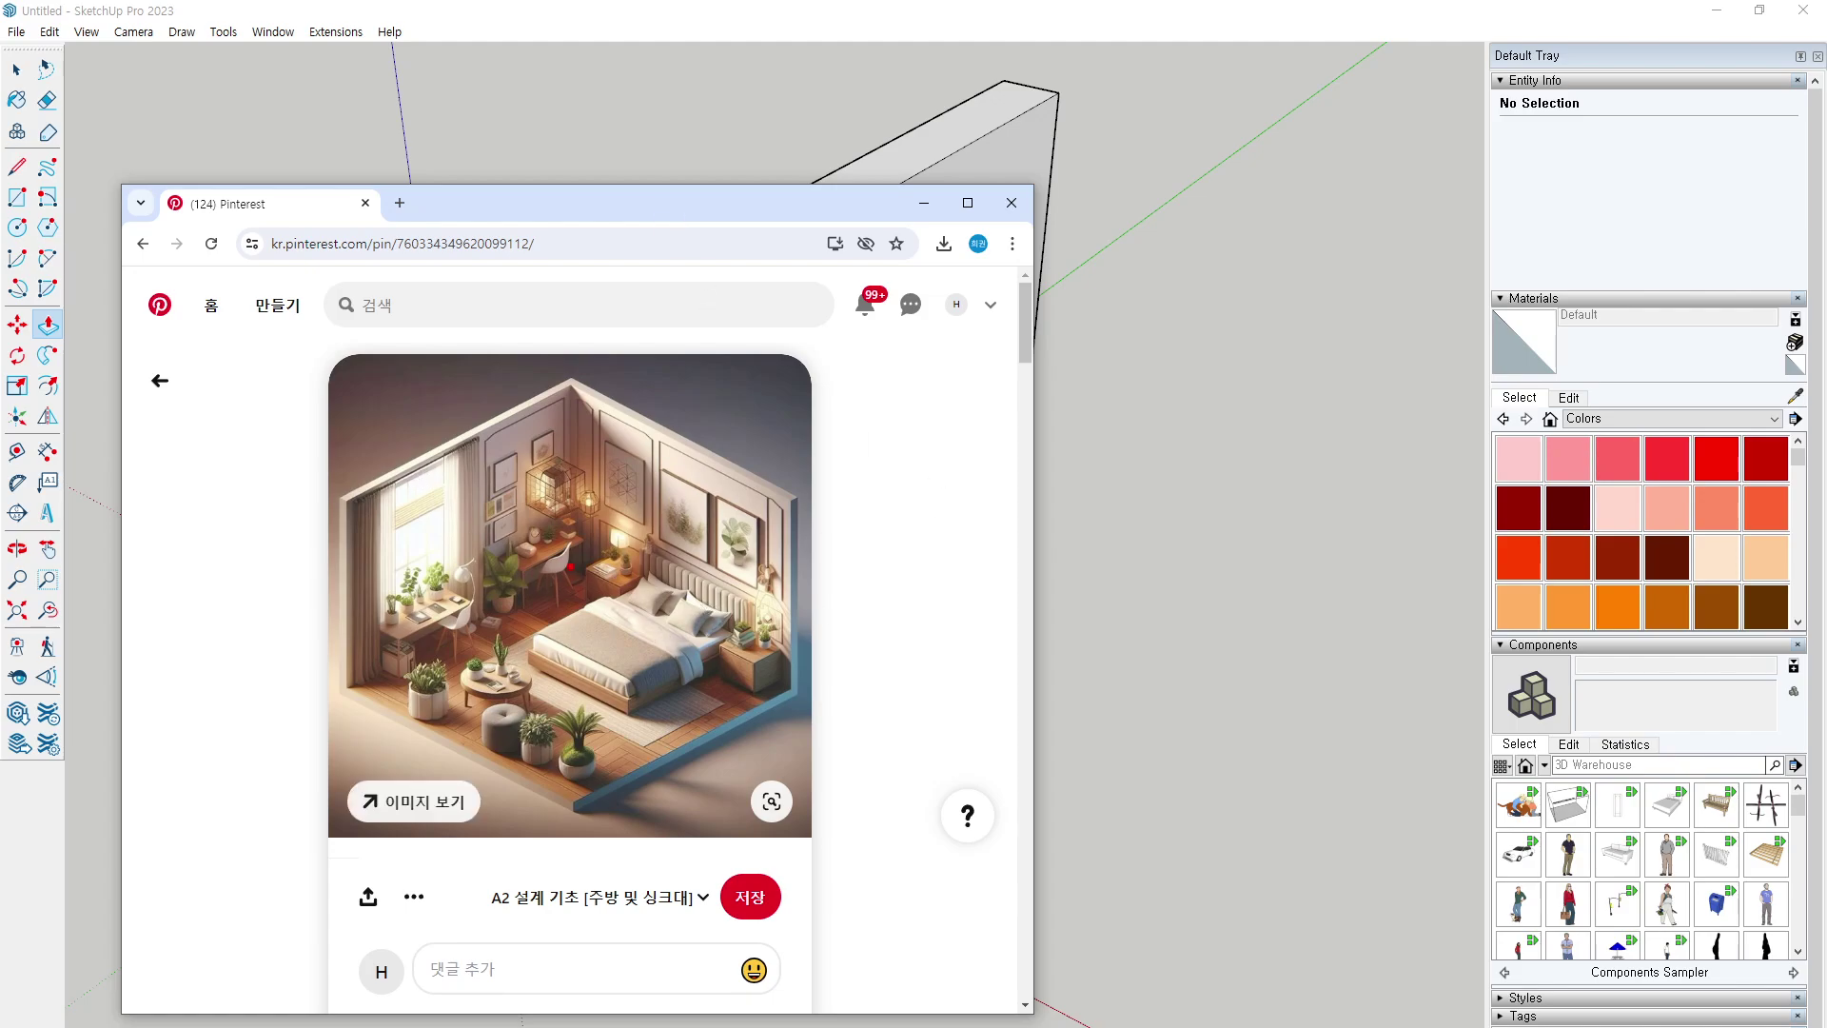
drag(568, 621, 564, 692)
drag(499, 436, 533, 430)
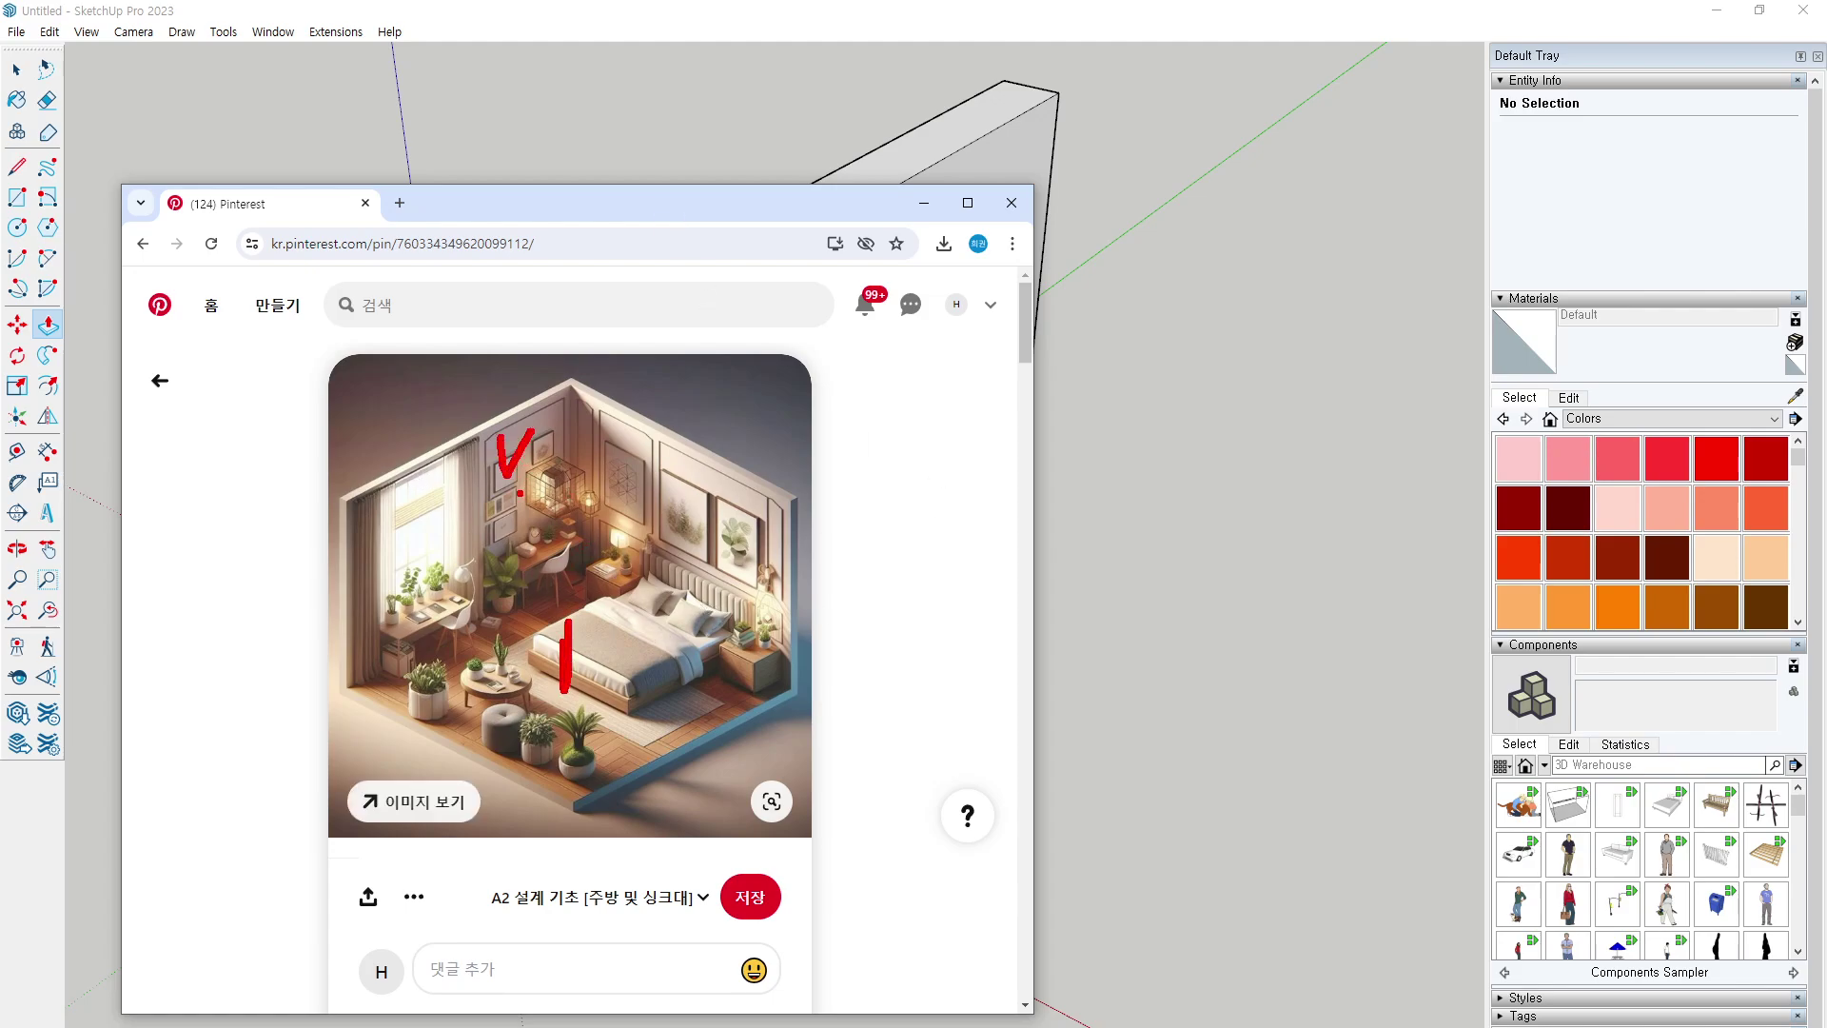
drag(400, 514, 444, 506)
key(Escape)
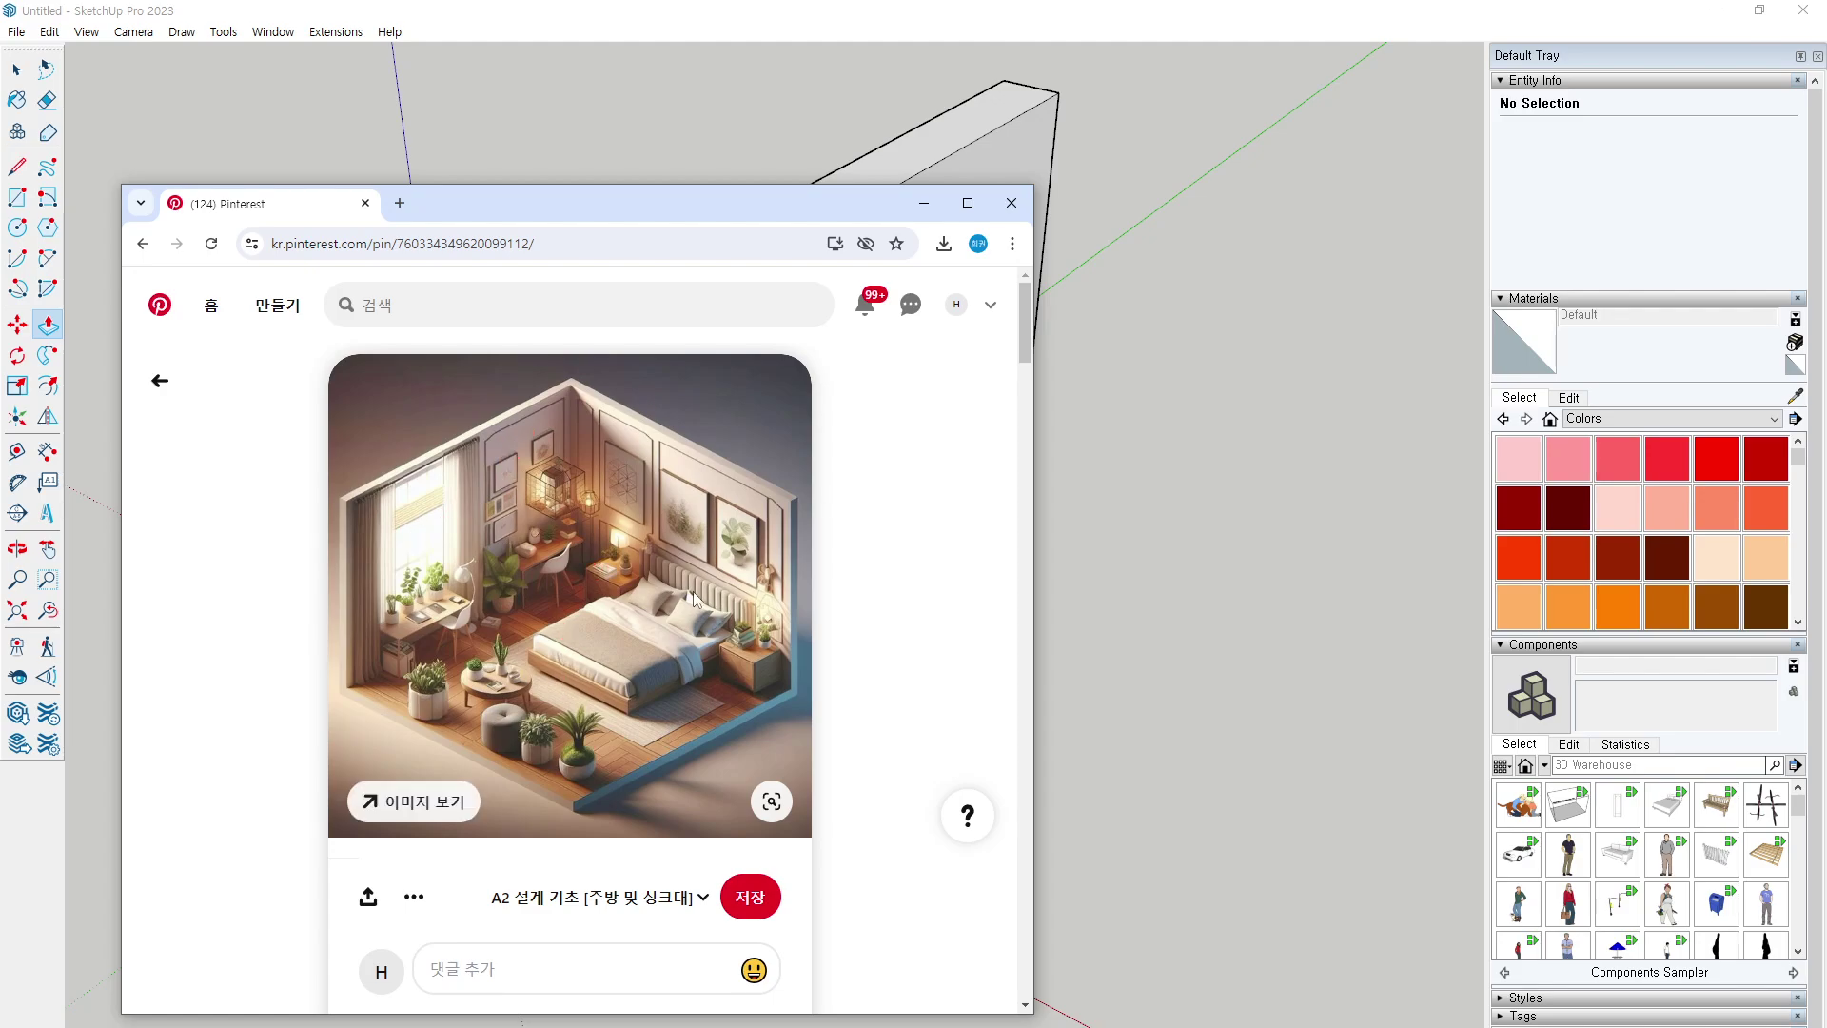
key(alt+Tab)
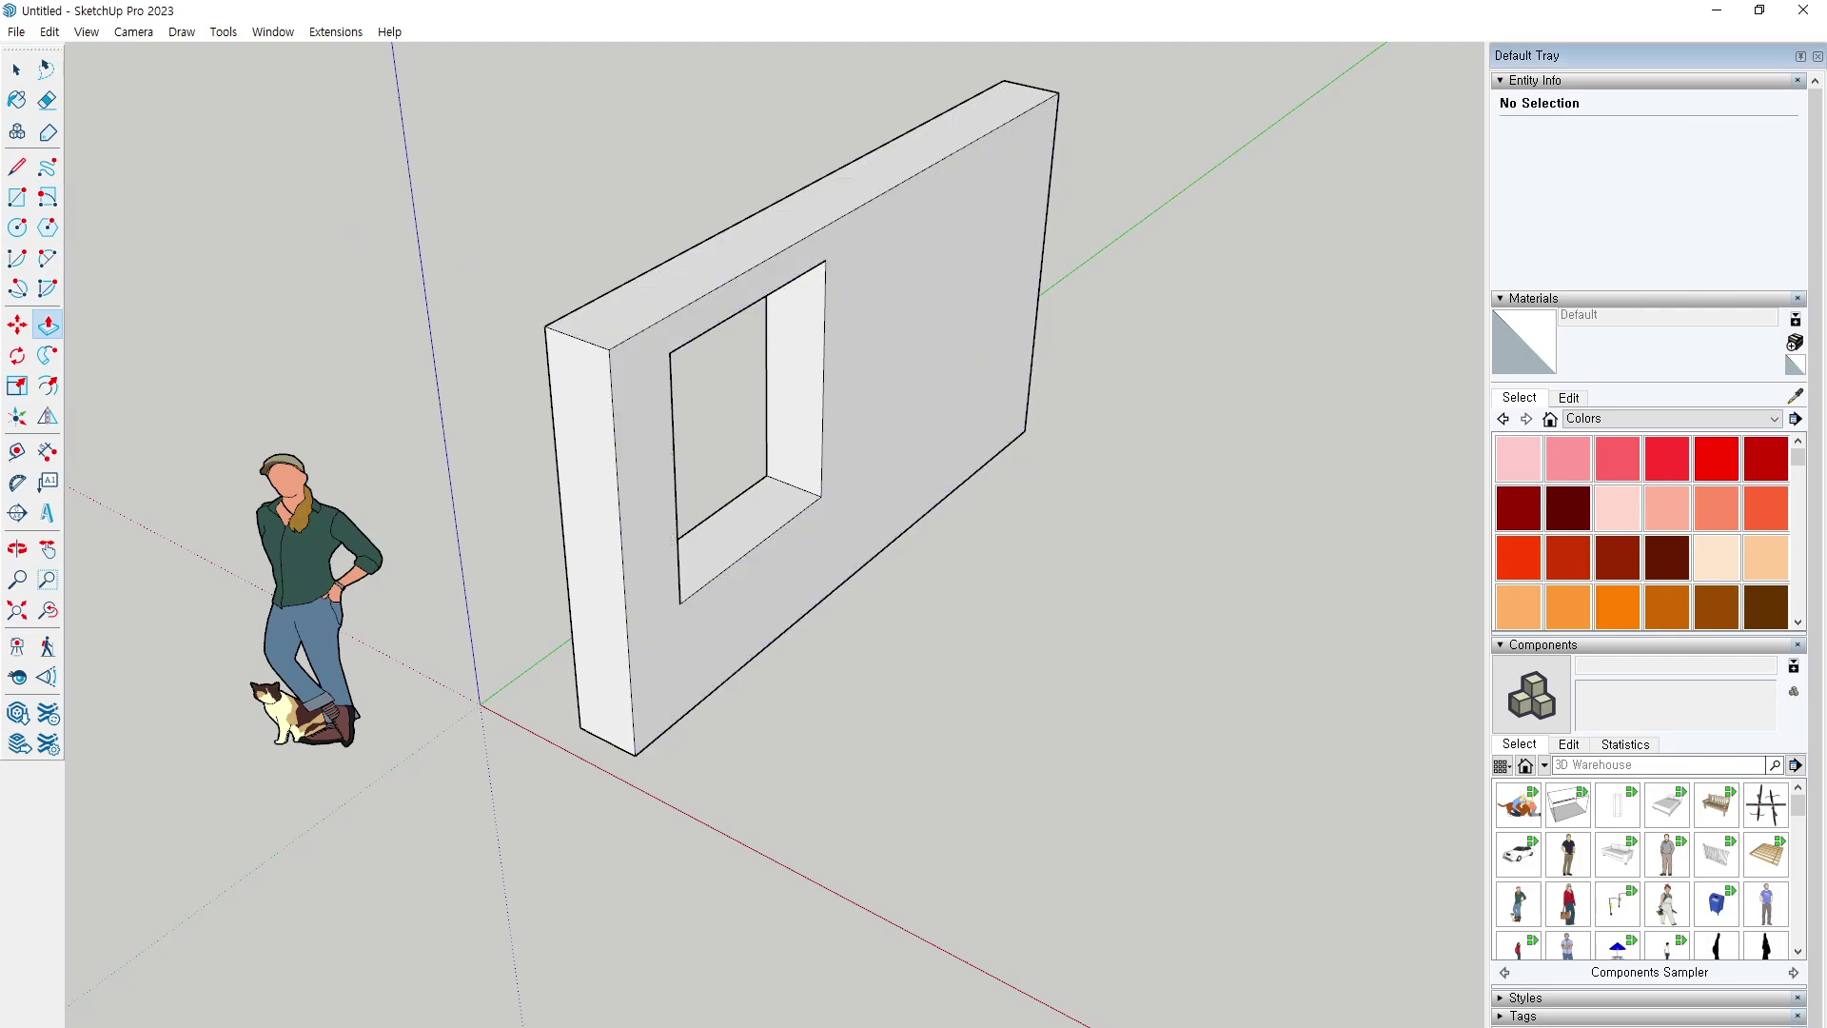
Select the whole windowed wall and delete it, then reframe the view.
key(space)
triple_click(942, 339)
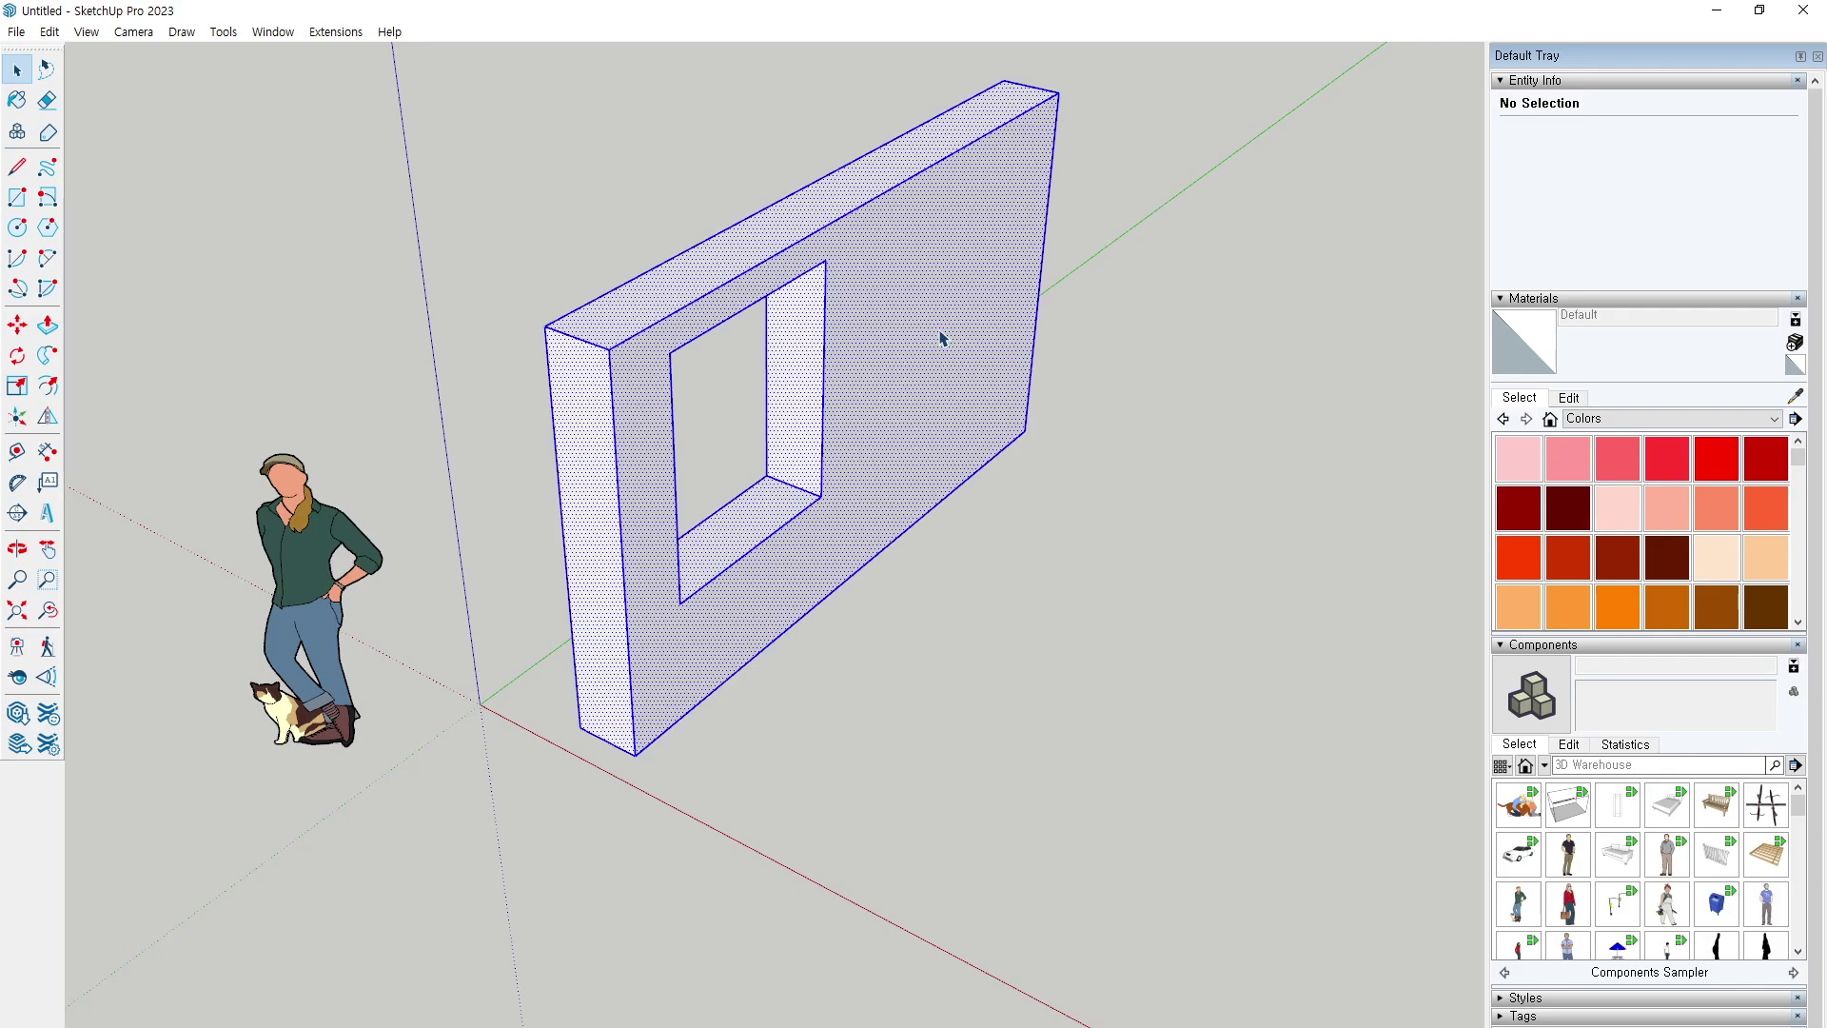
mouse_move(942, 339)
middle_down()
mouse_move(795, 396)
mouse_move(970, 485)
middle_up()
key(Delete)
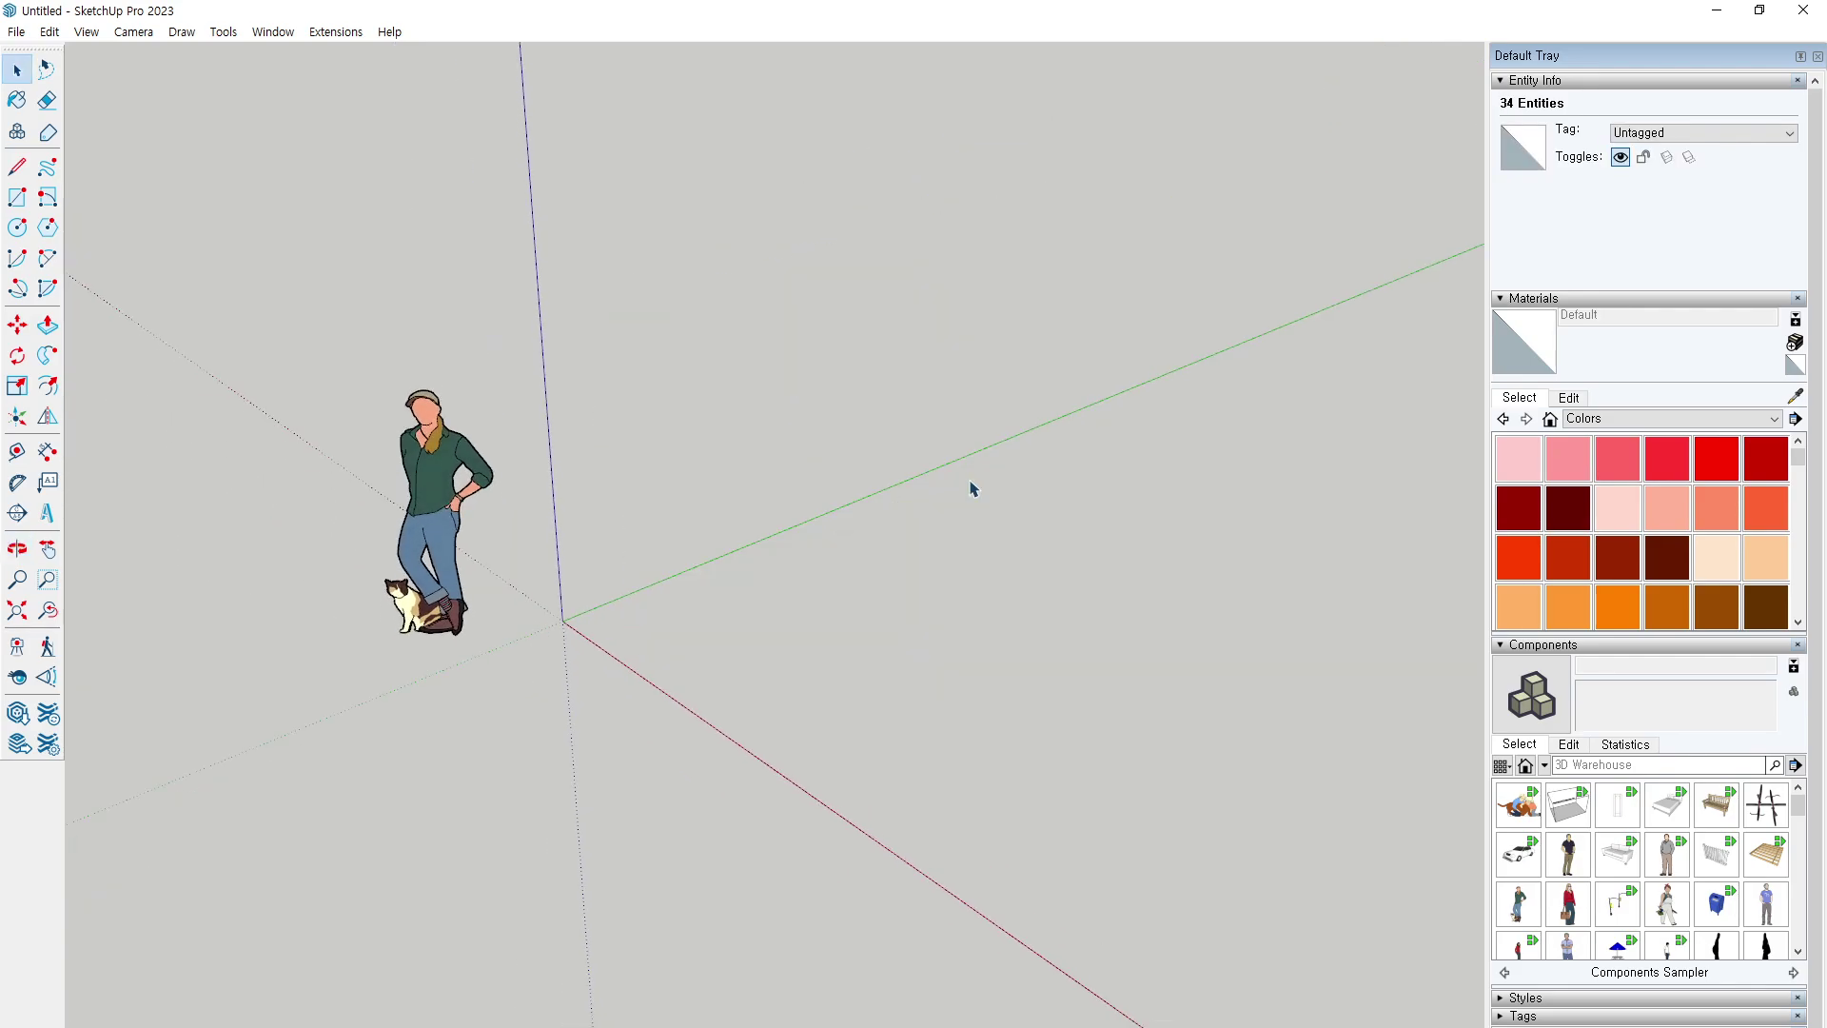
mouse_move(701, 550)
middle_down()
mouse_move(876, 632)
mouse_move(991, 653)
middle_up()
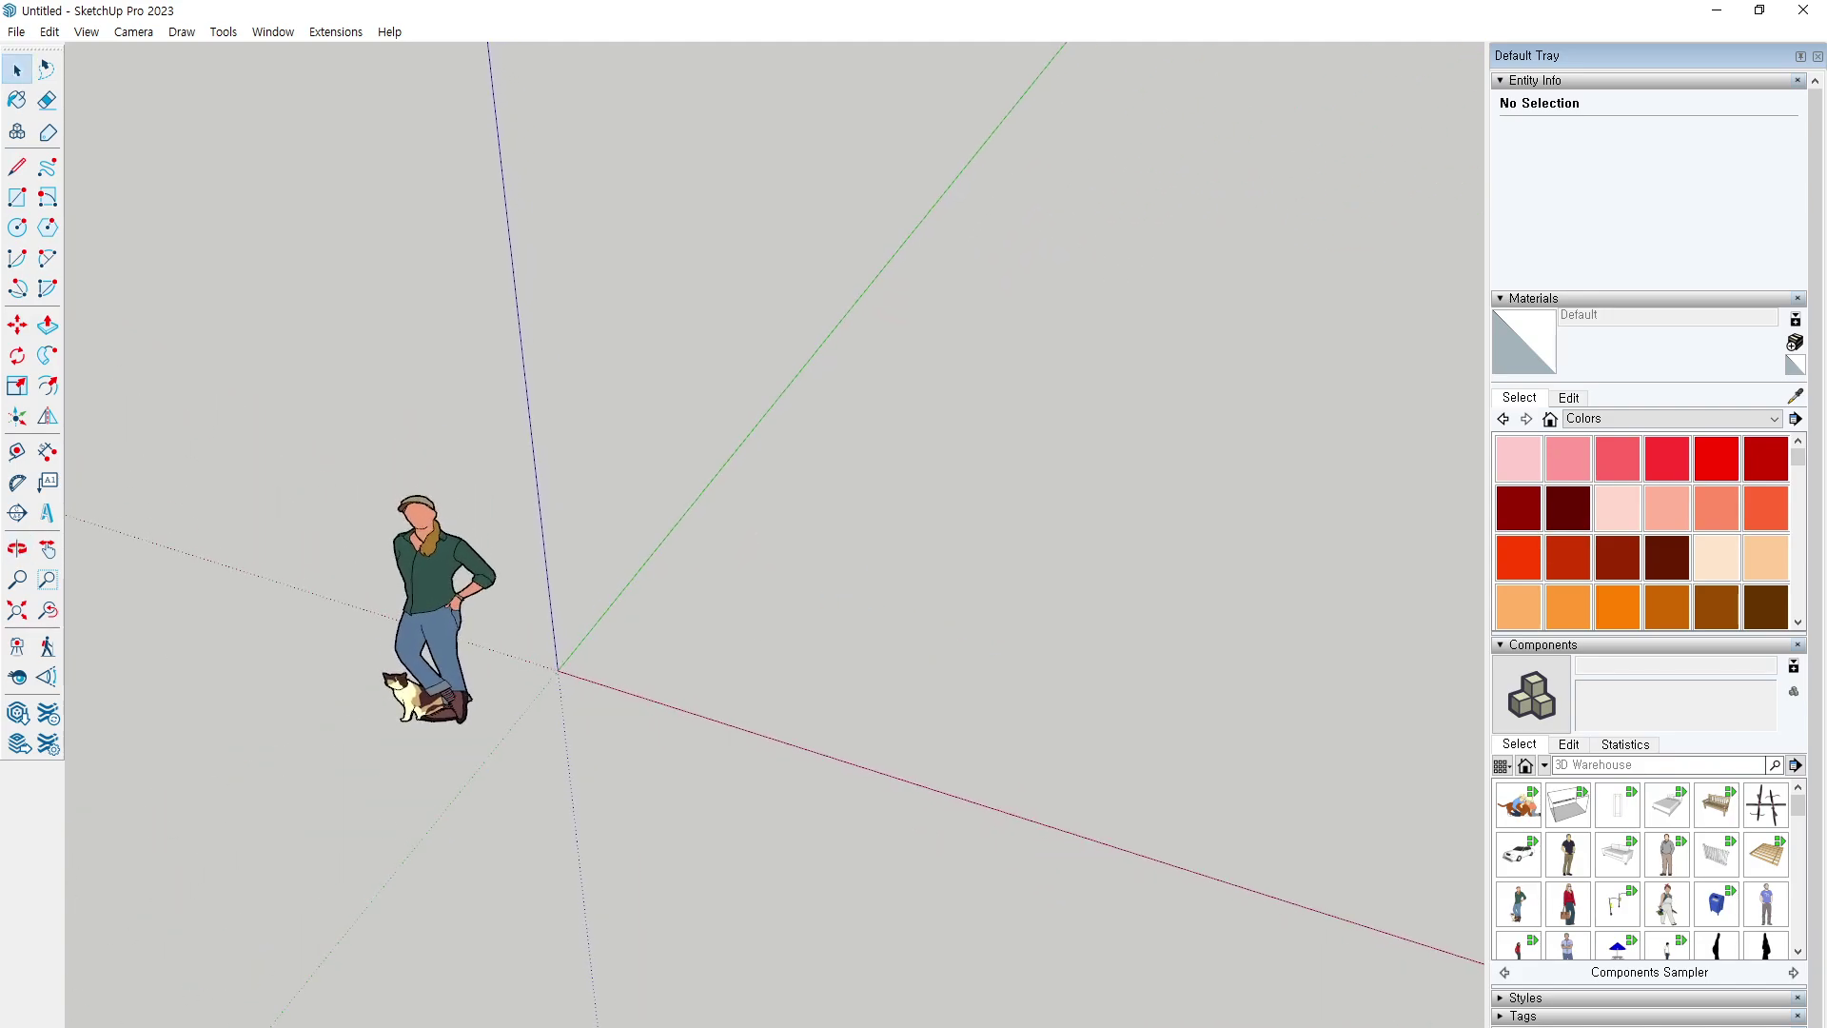
shift+middle_drag(656, 564, 416, 522)
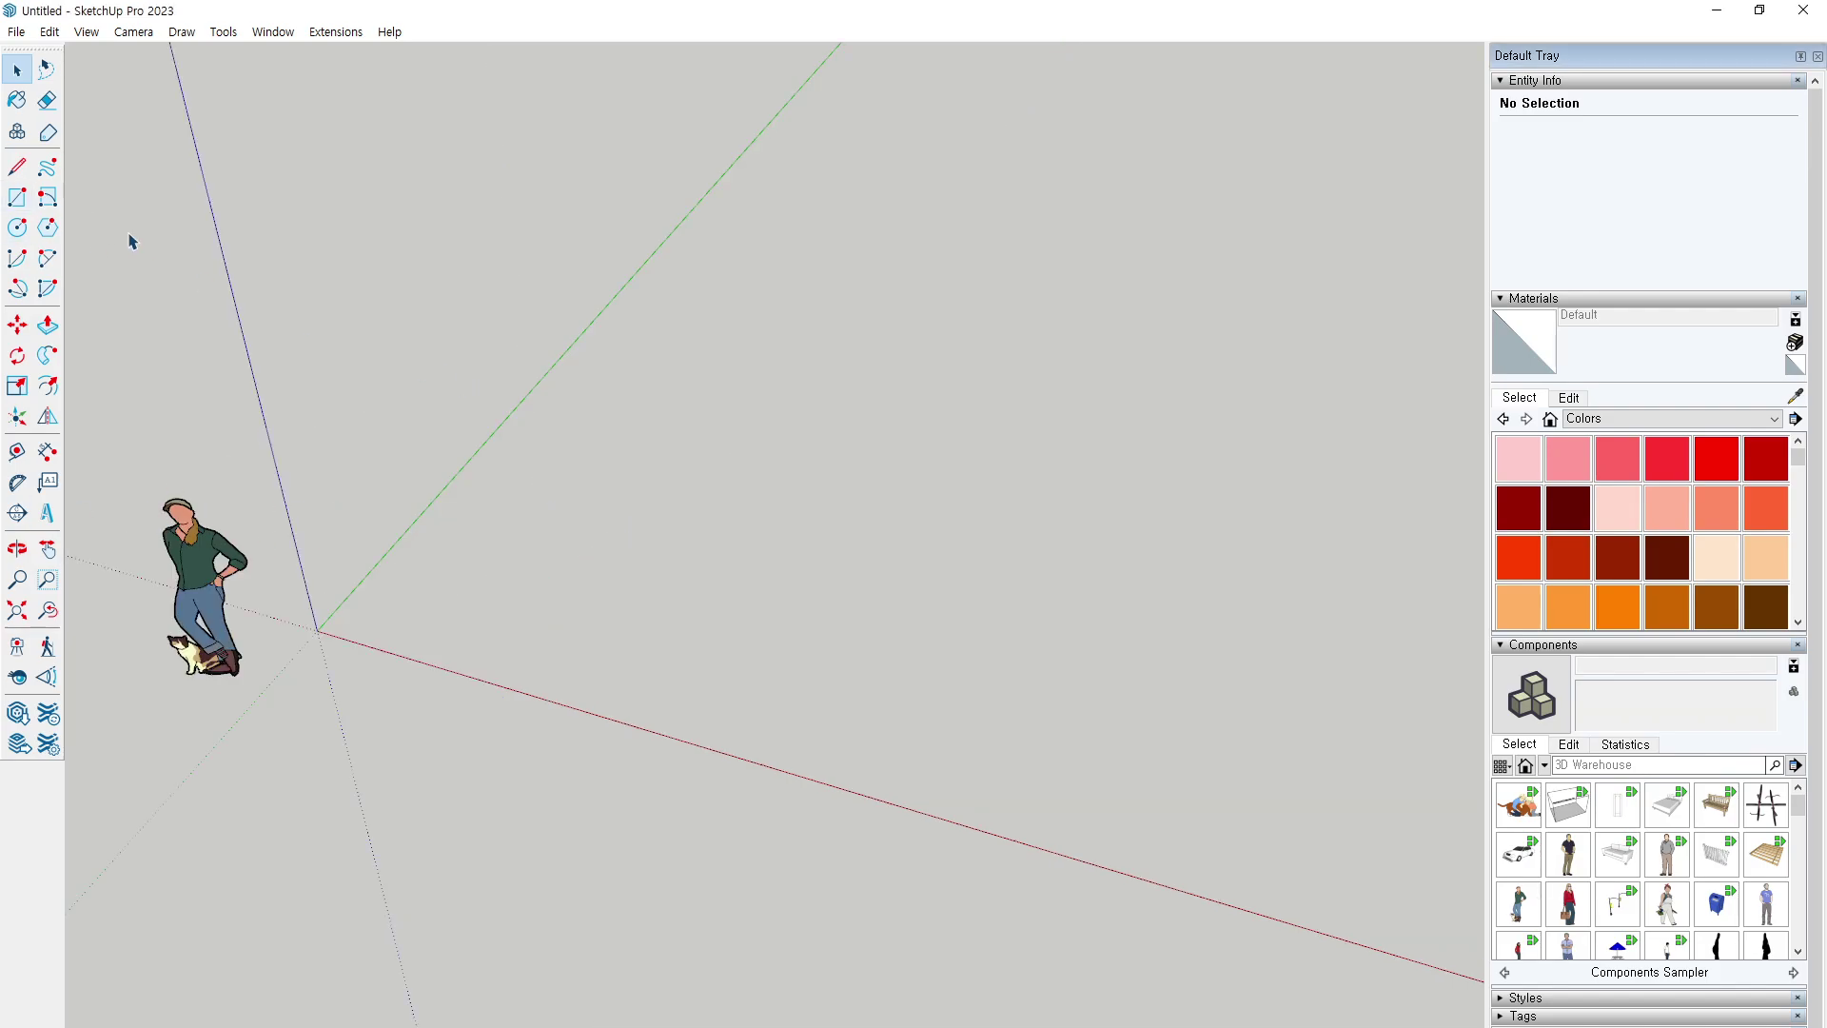
Draw a 5000 x 5000 square floor face and pick it with Push/Pull.
click(18, 197)
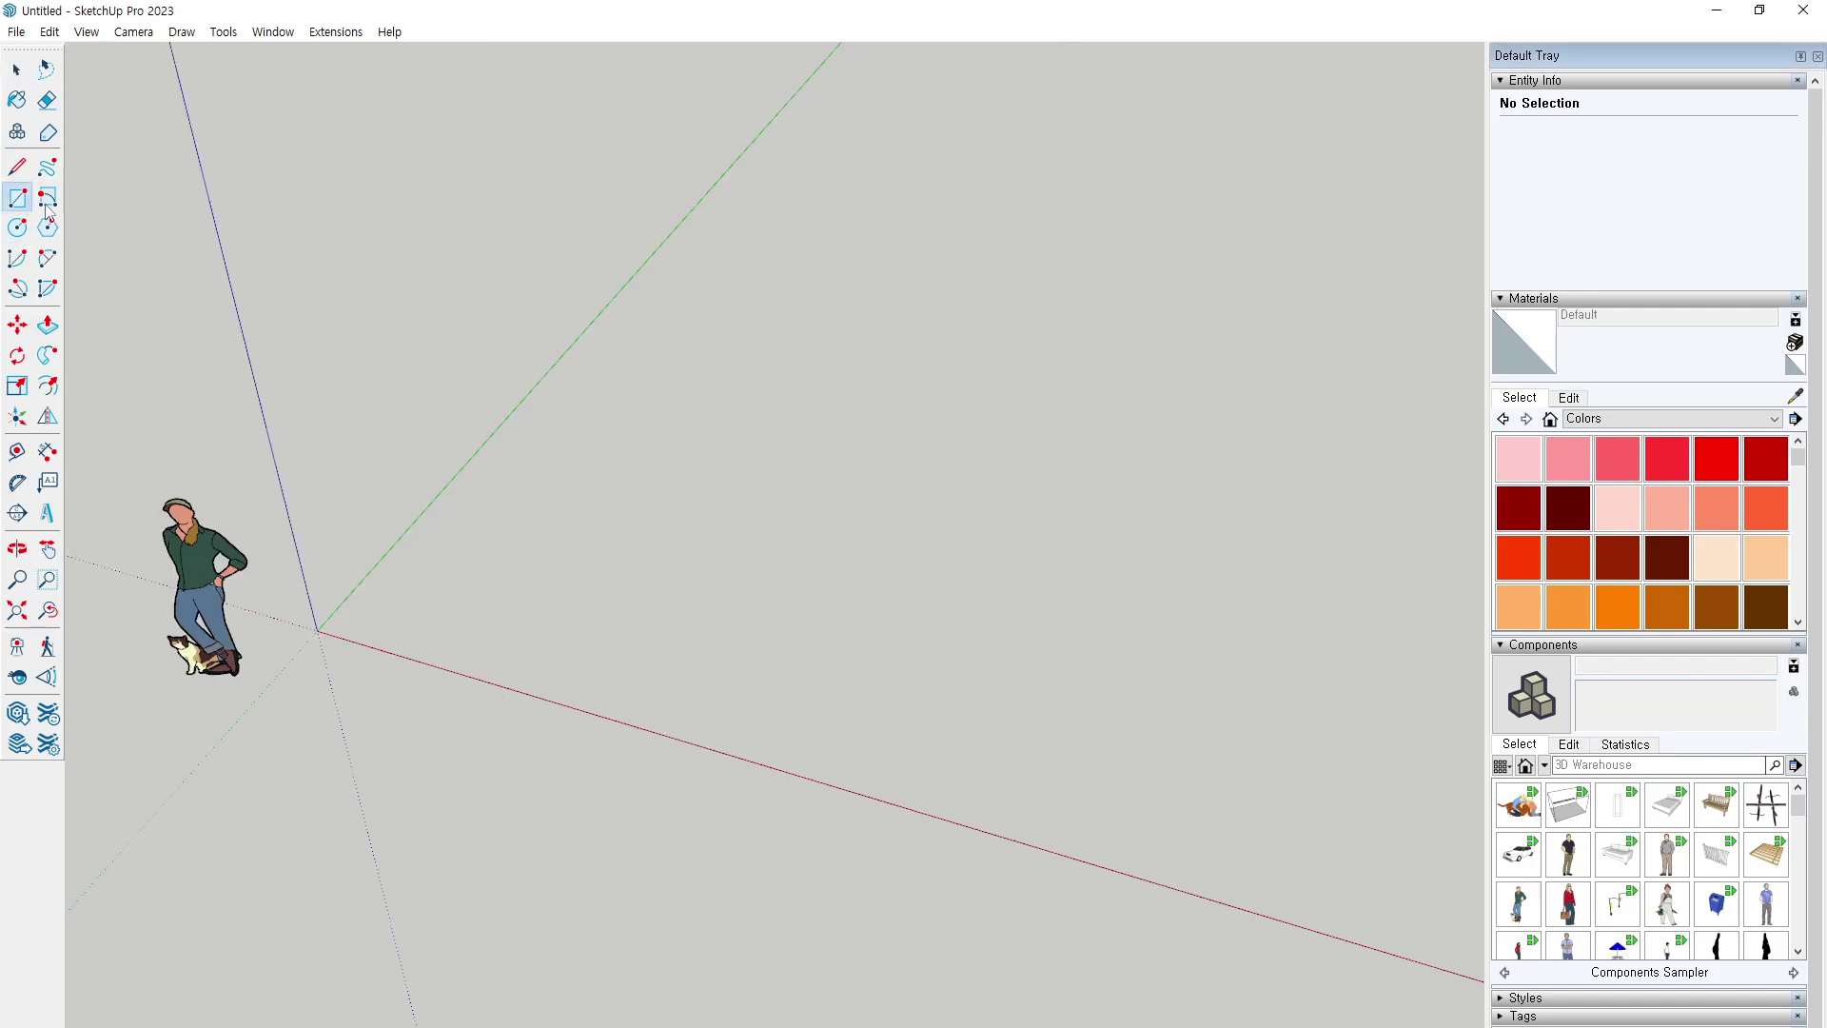
click(422, 605)
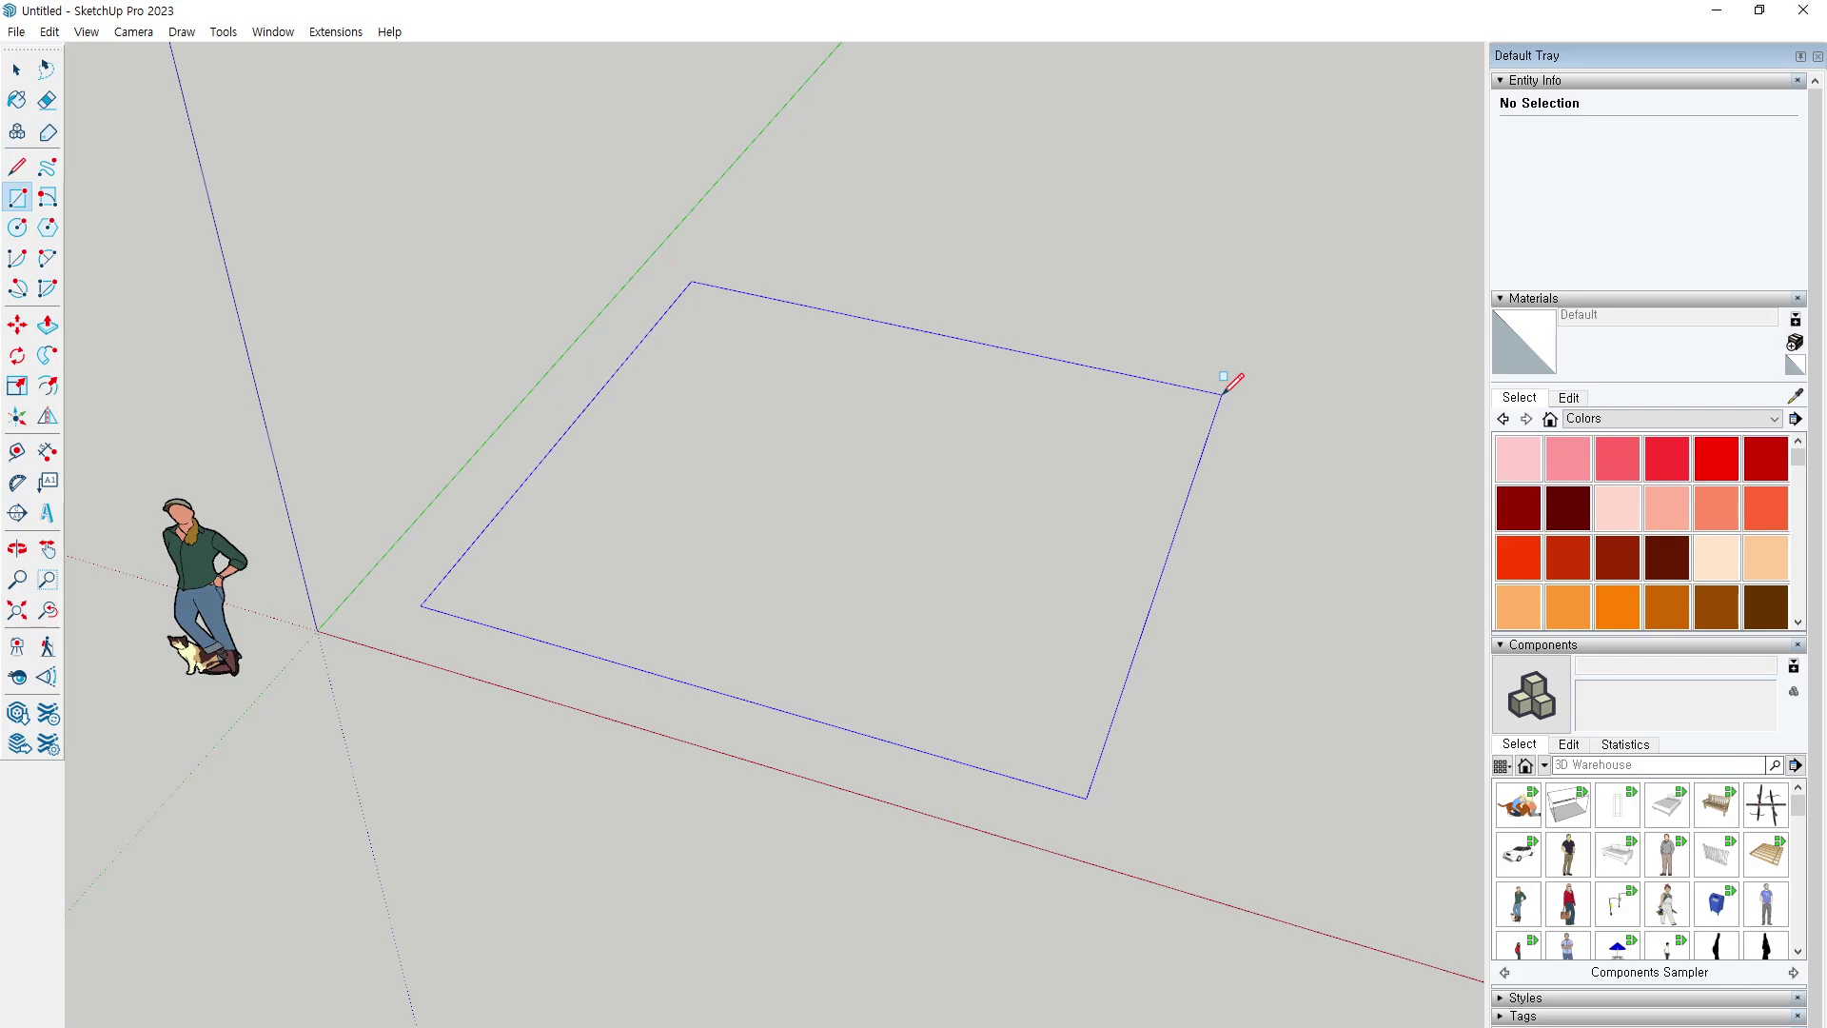
key(Return)
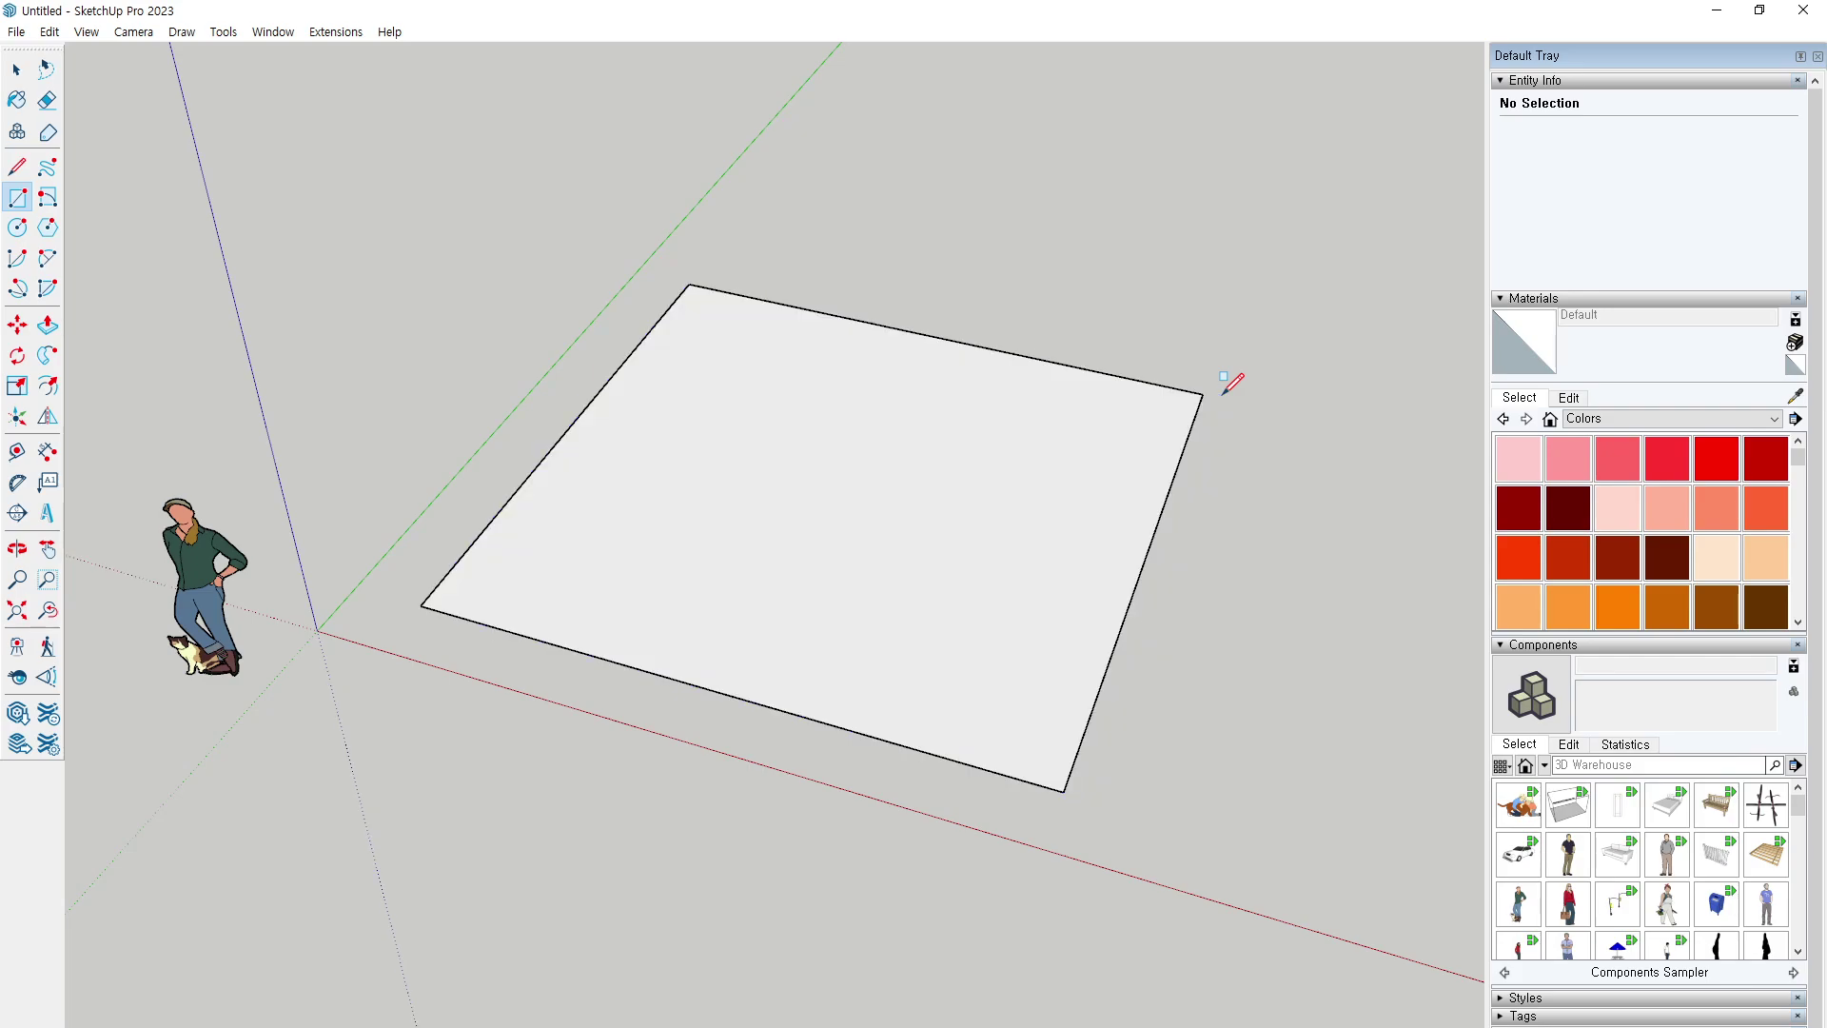
key(p)
mouse_move(1089, 590)
middle_down()
mouse_move(1005, 571)
mouse_move(954, 620)
mouse_move(895, 586)
middle_up()
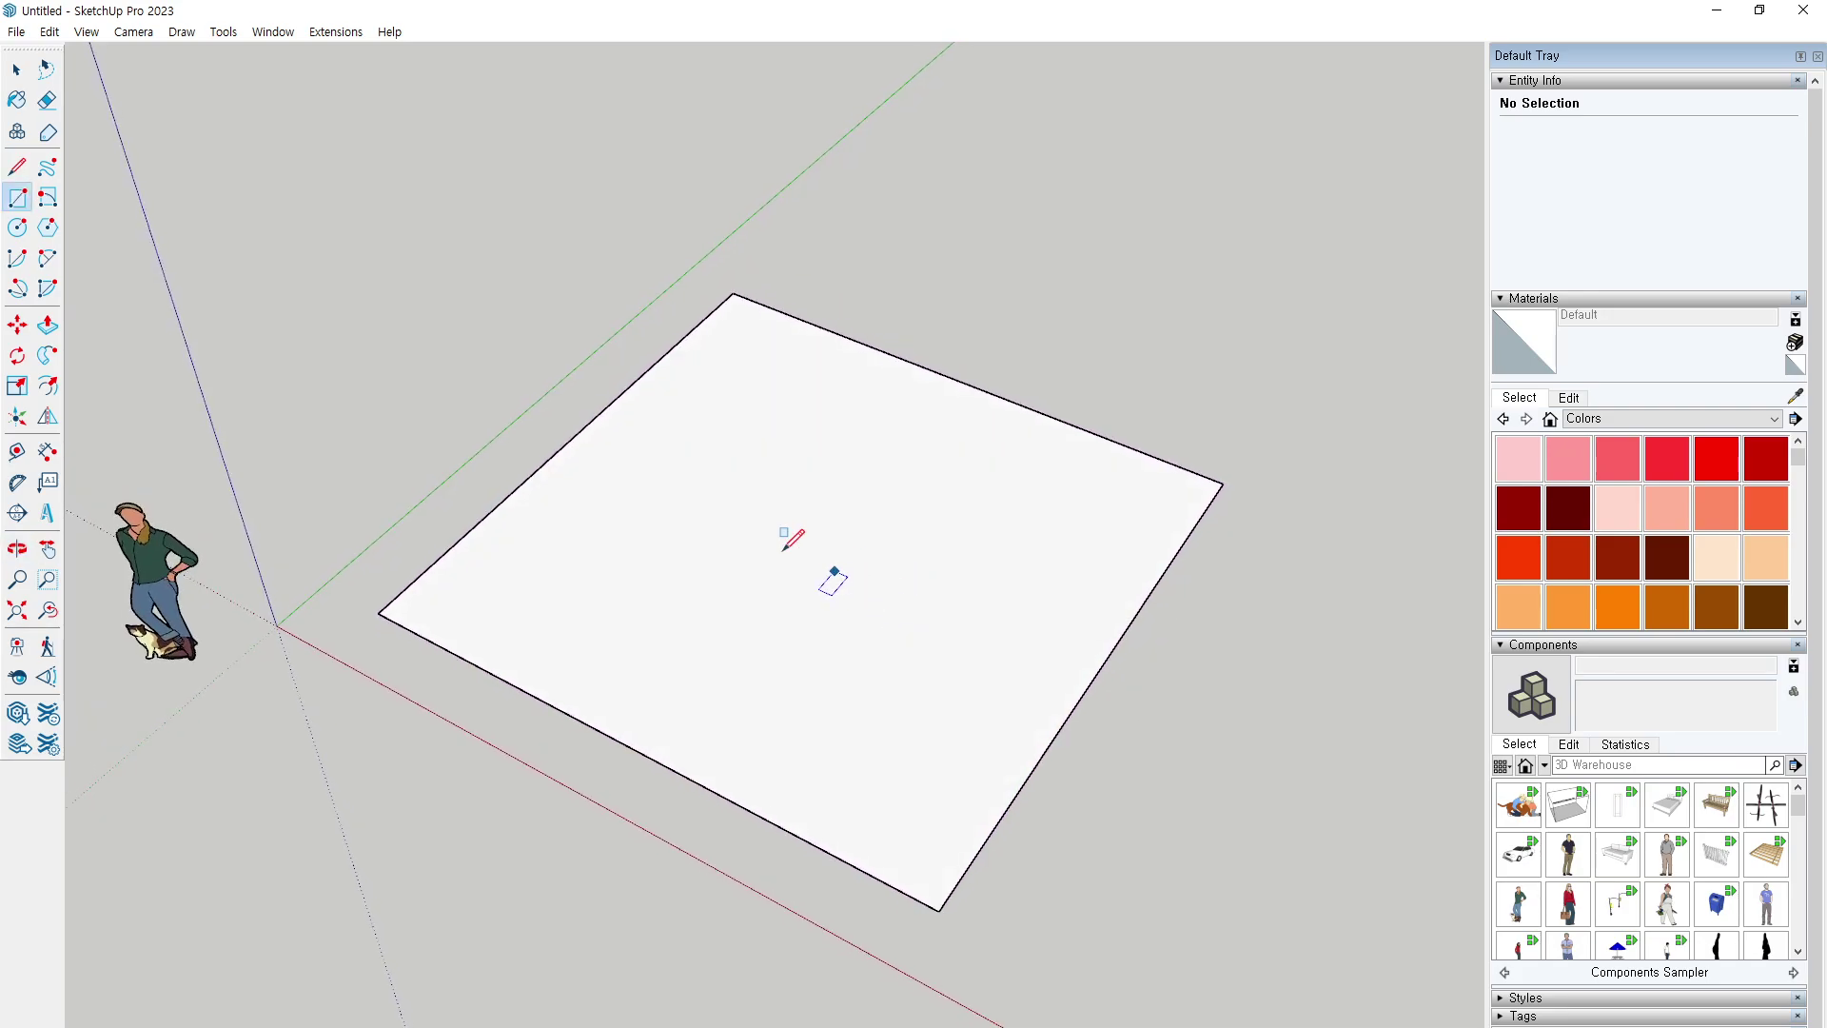
click(48, 326)
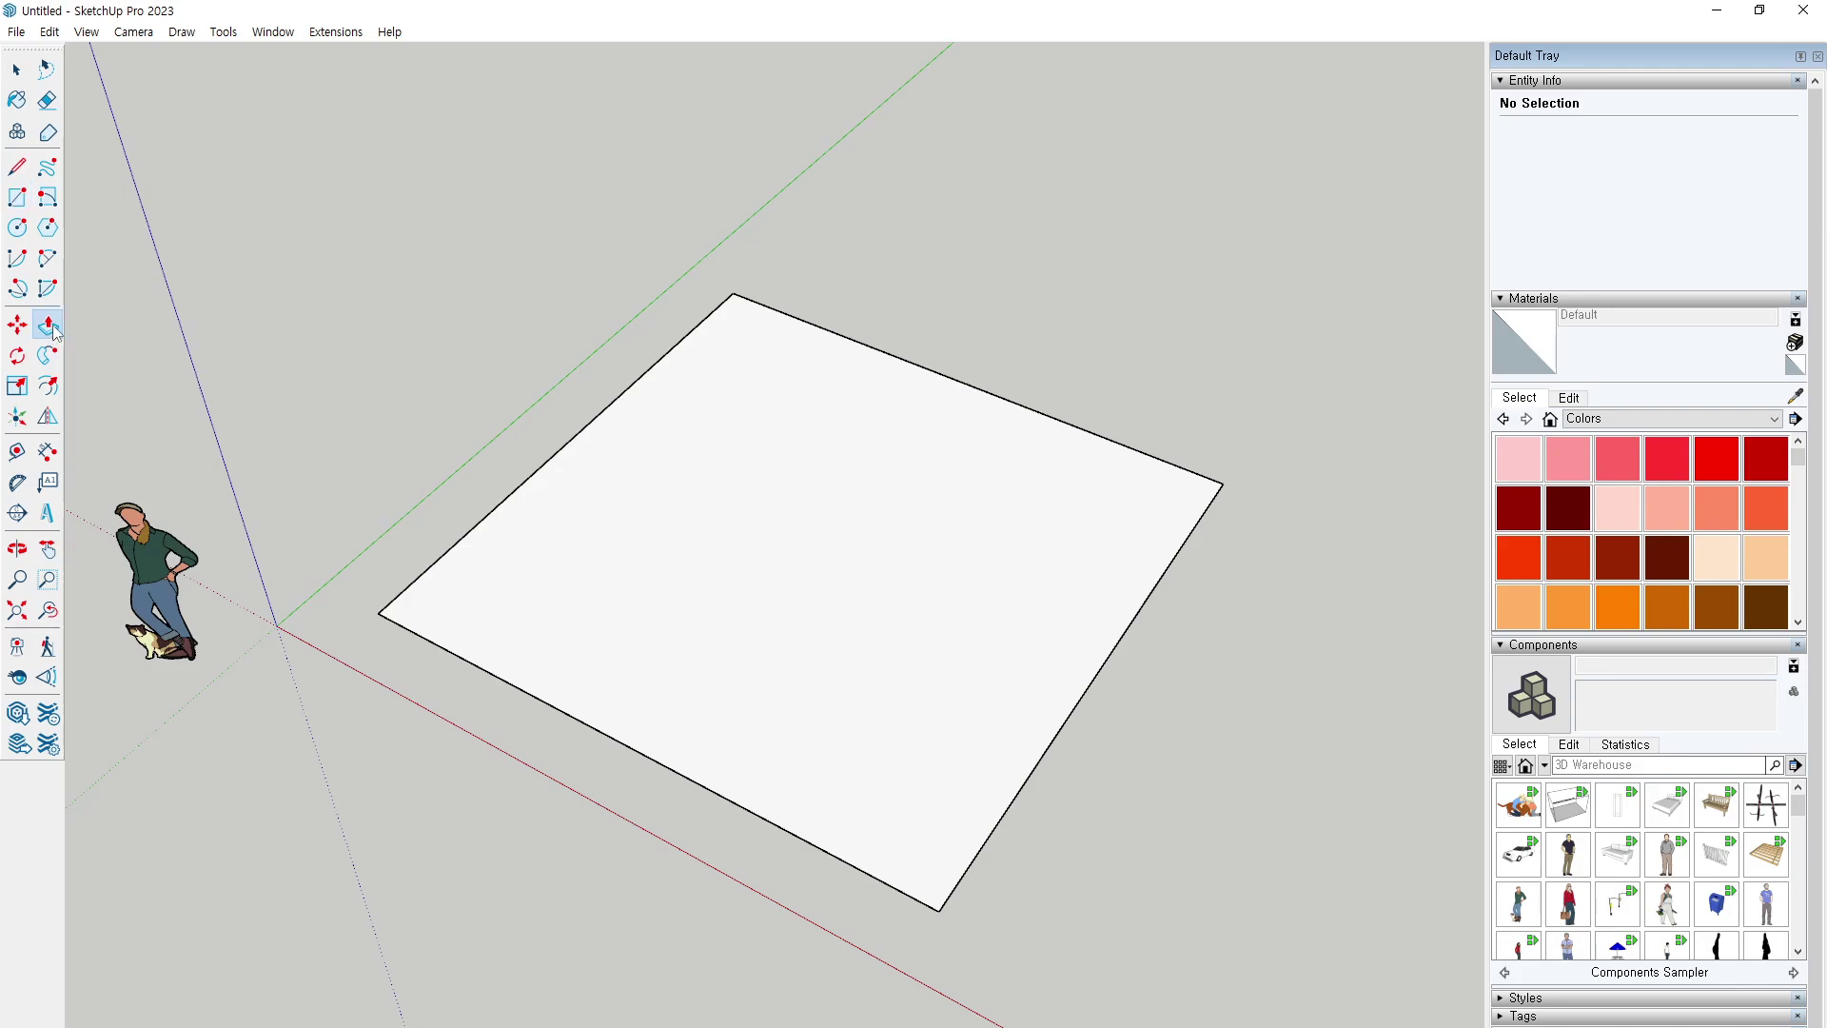
click(970, 611)
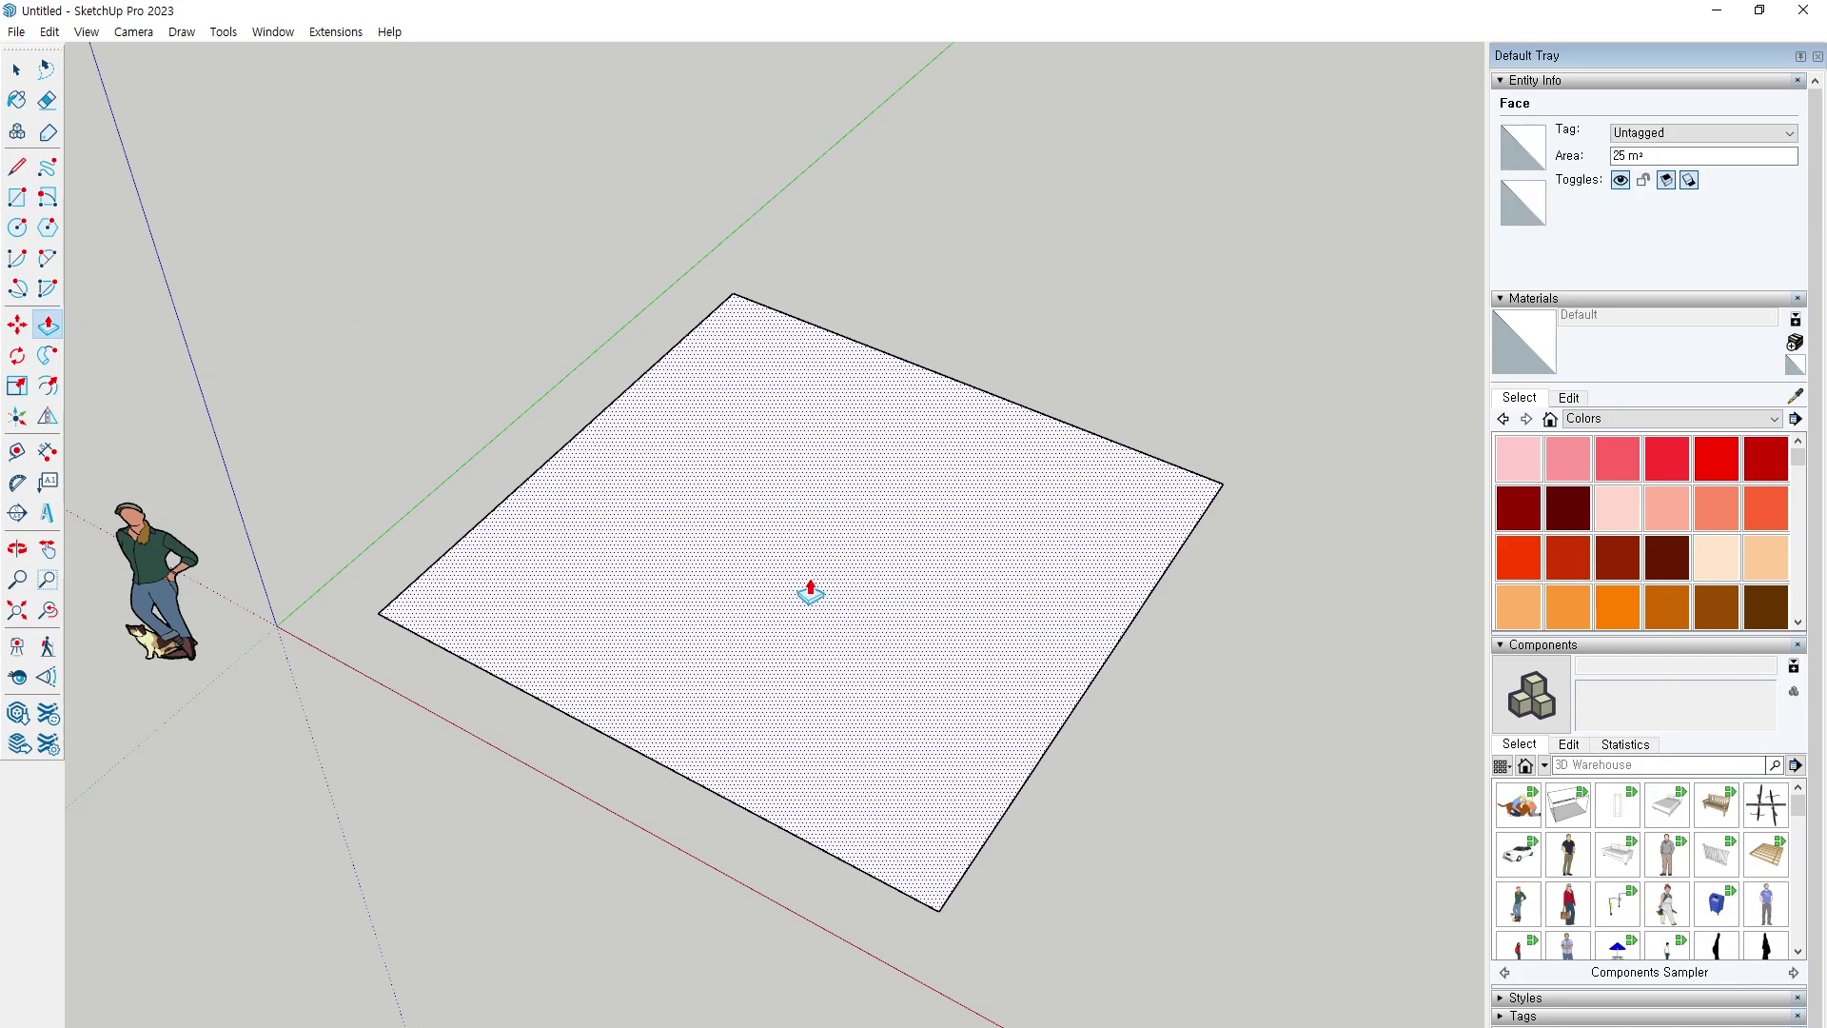
Raise the floor face a short distance into a thin slab, then return to Select.
mouse_move(789, 583)
mouse_down()
mouse_move(656, 406)
mouse_move(711, 397)
mouse_move(720, 573)
mouse_up()
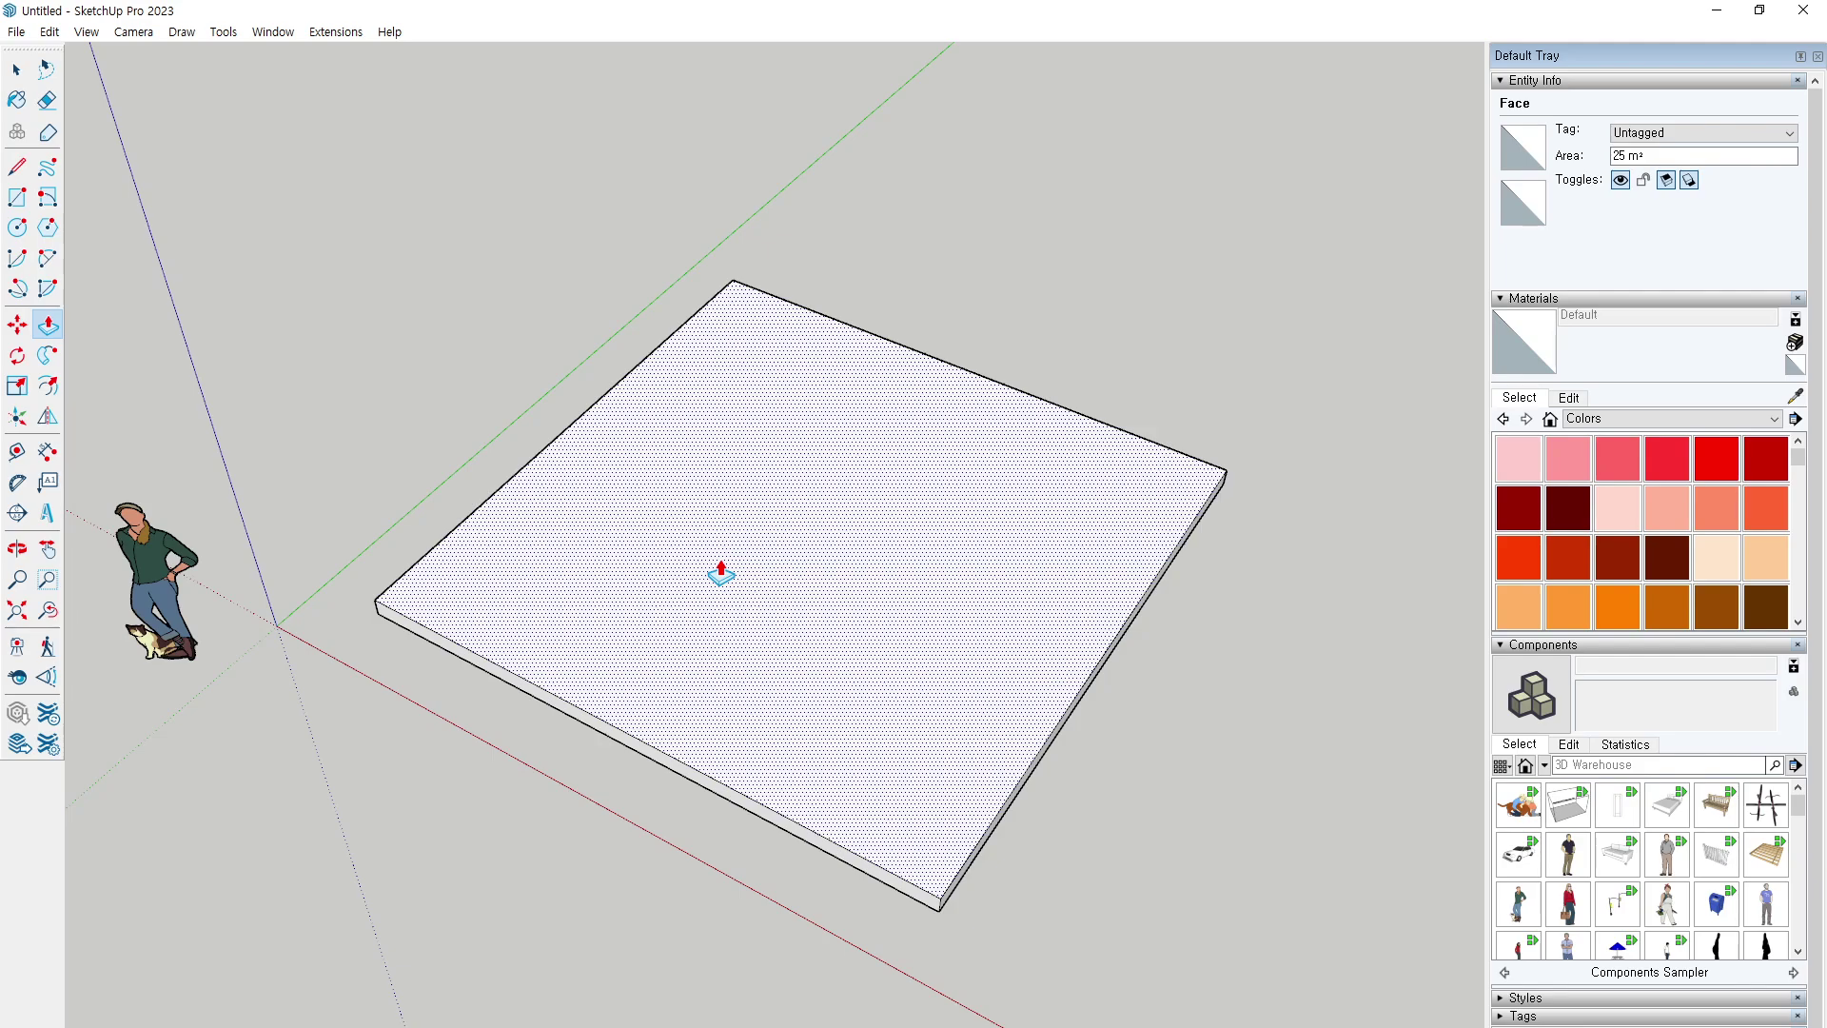
drag(720, 574, 719, 560)
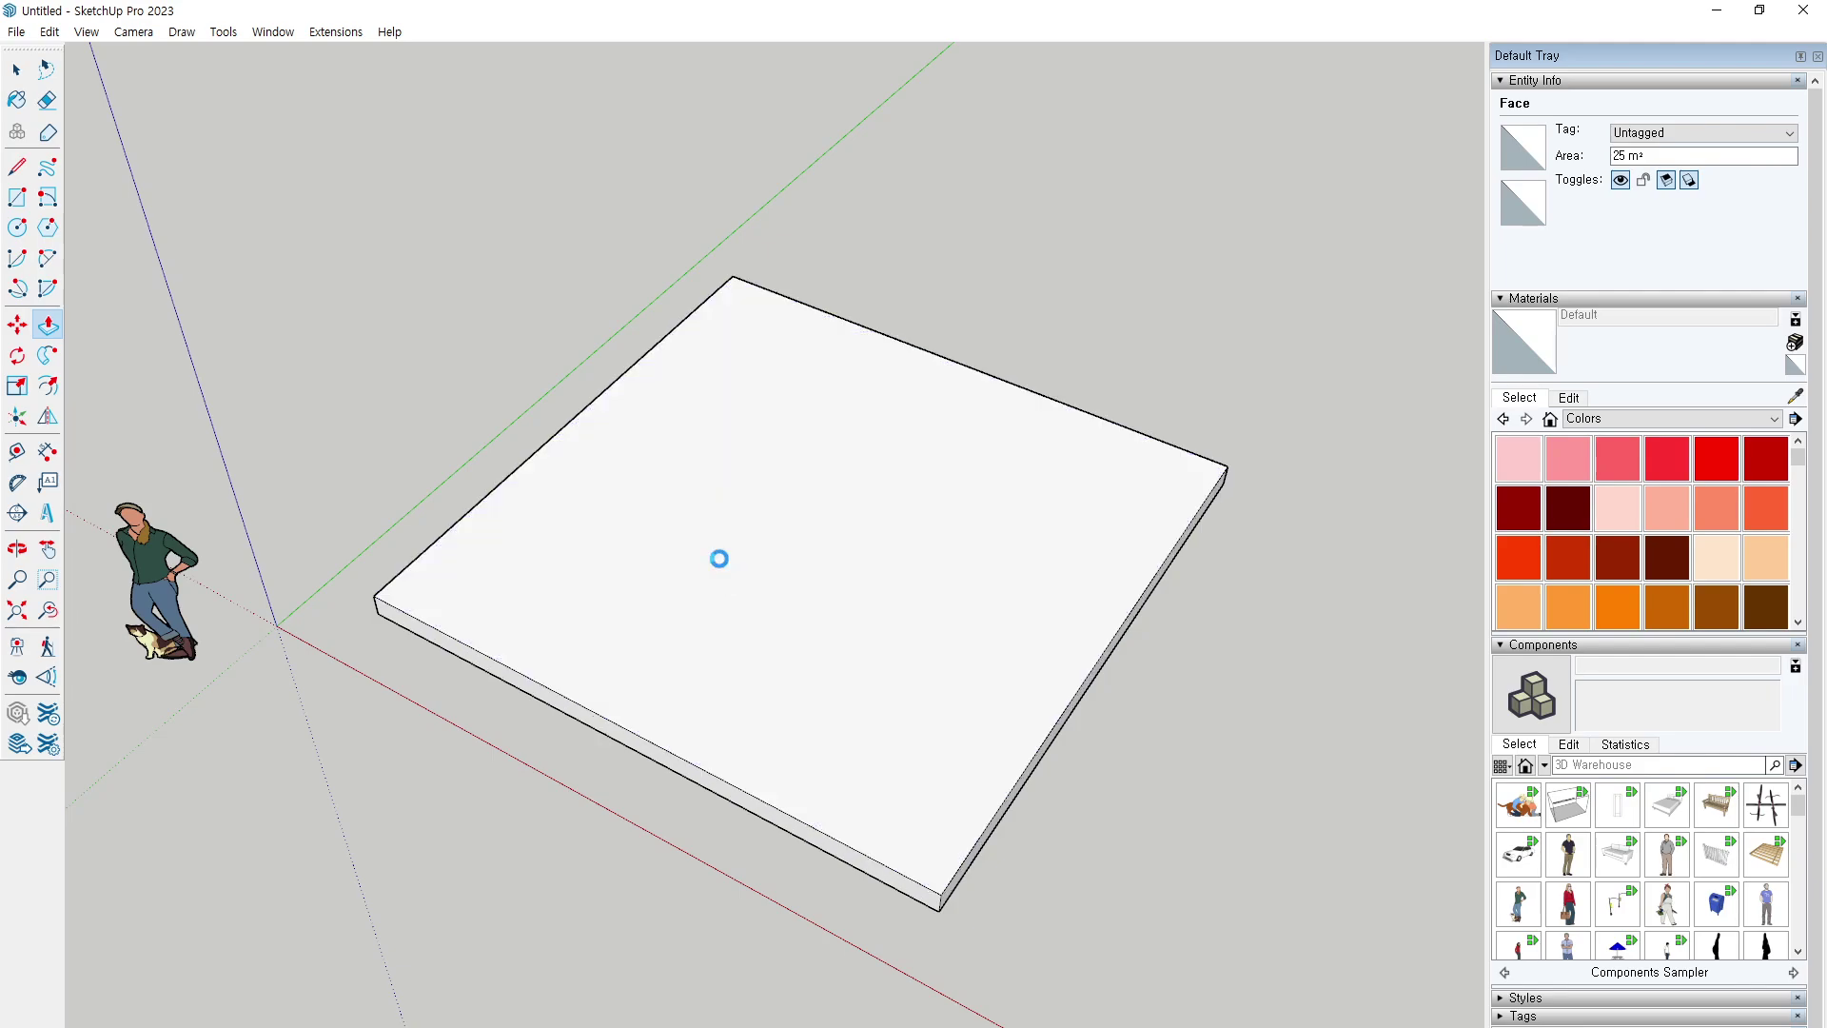
key(o)
drag(583, 477, 593, 476)
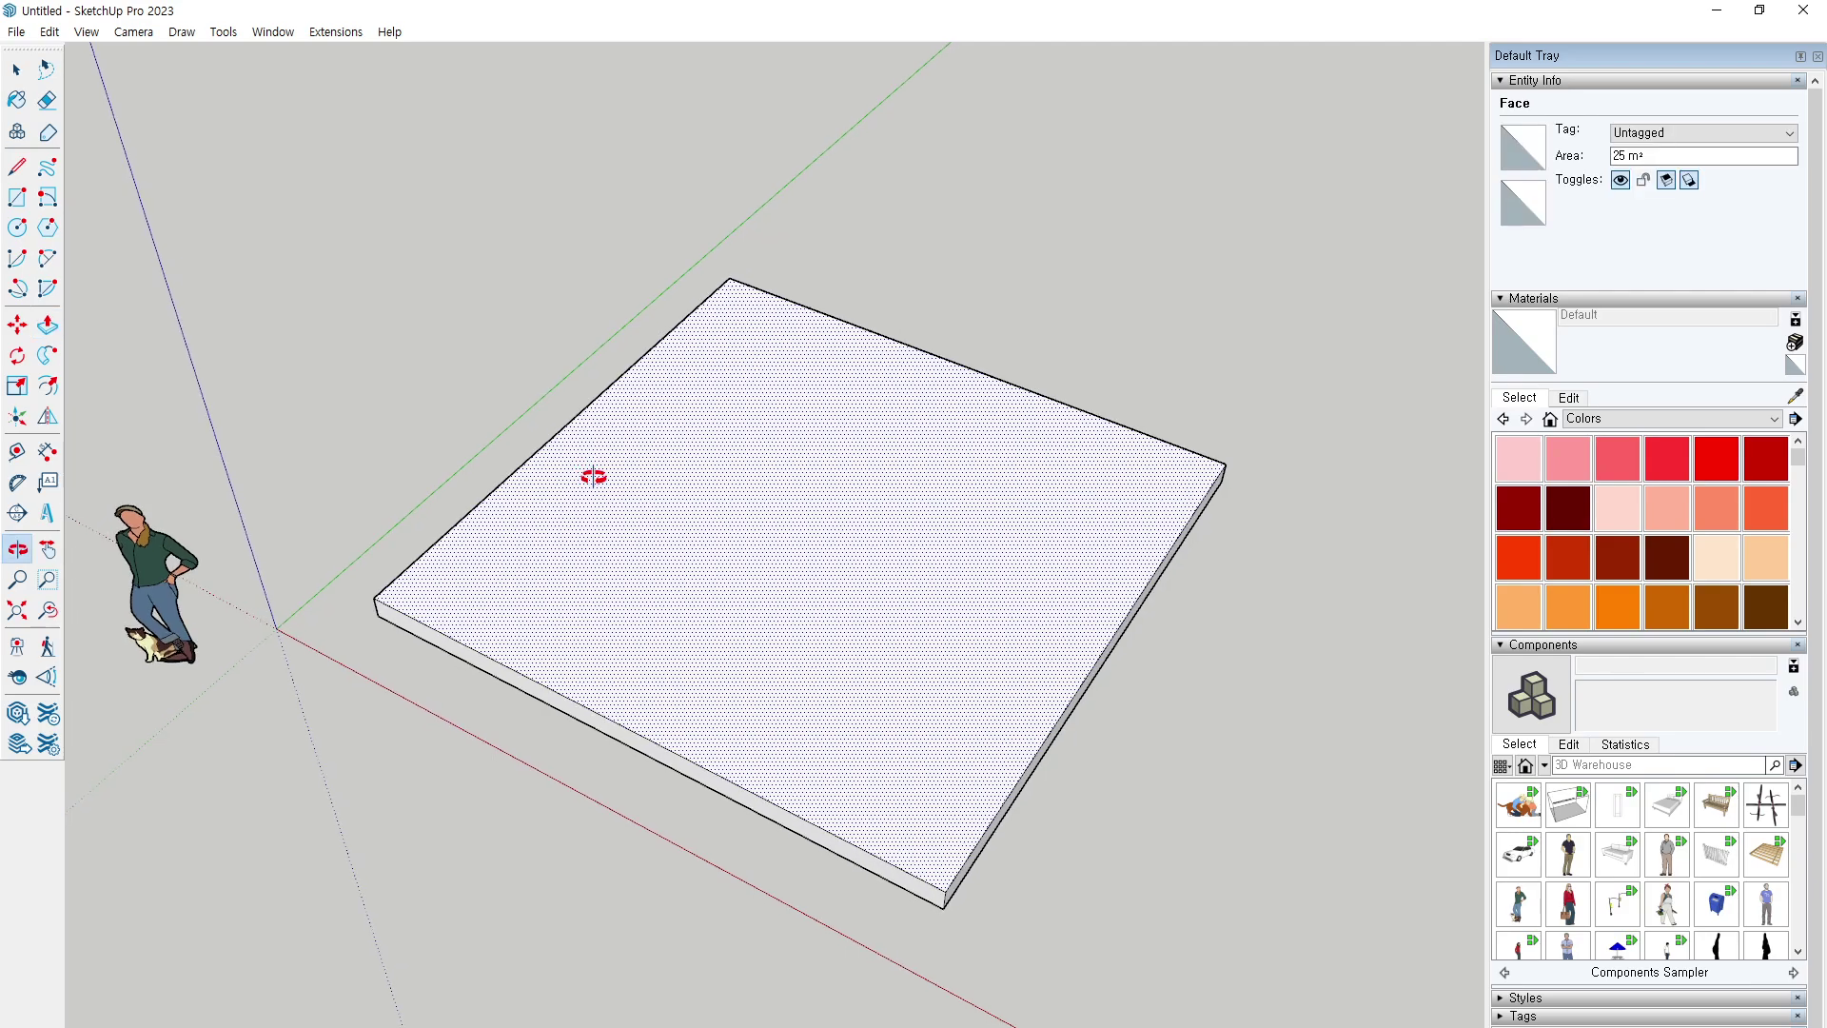
key(p)
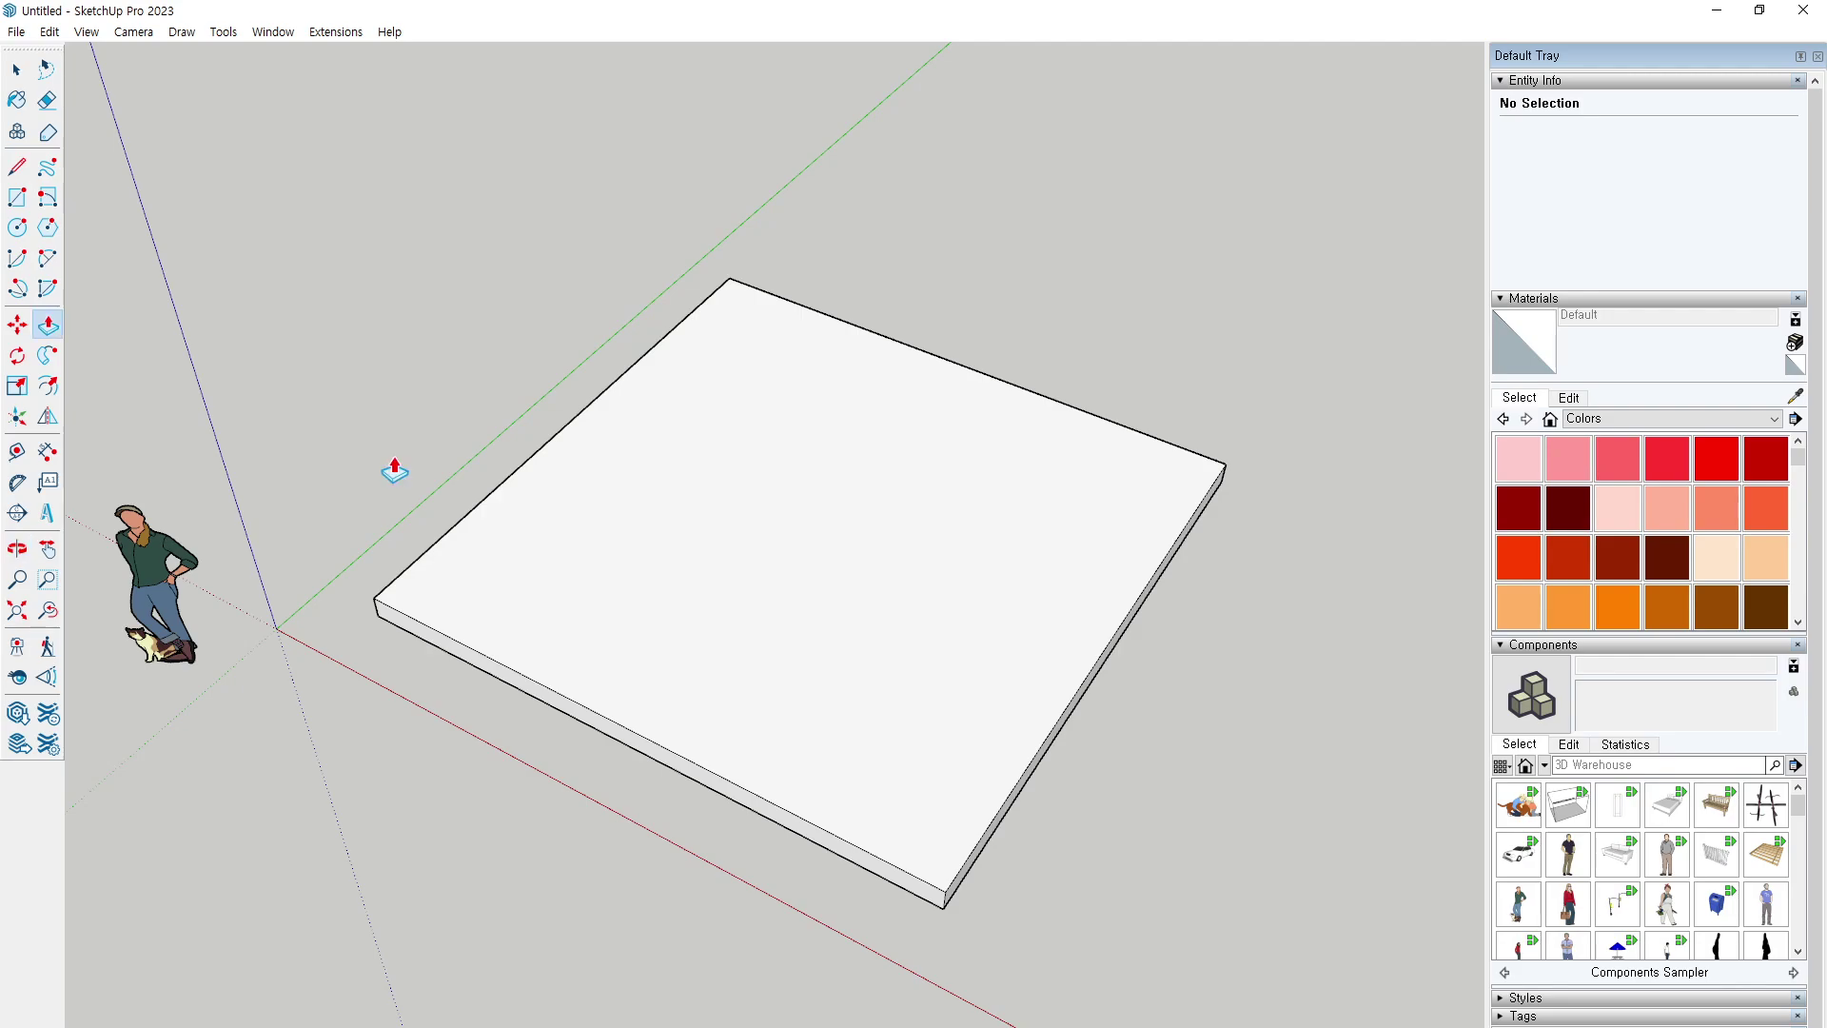
click(14, 326)
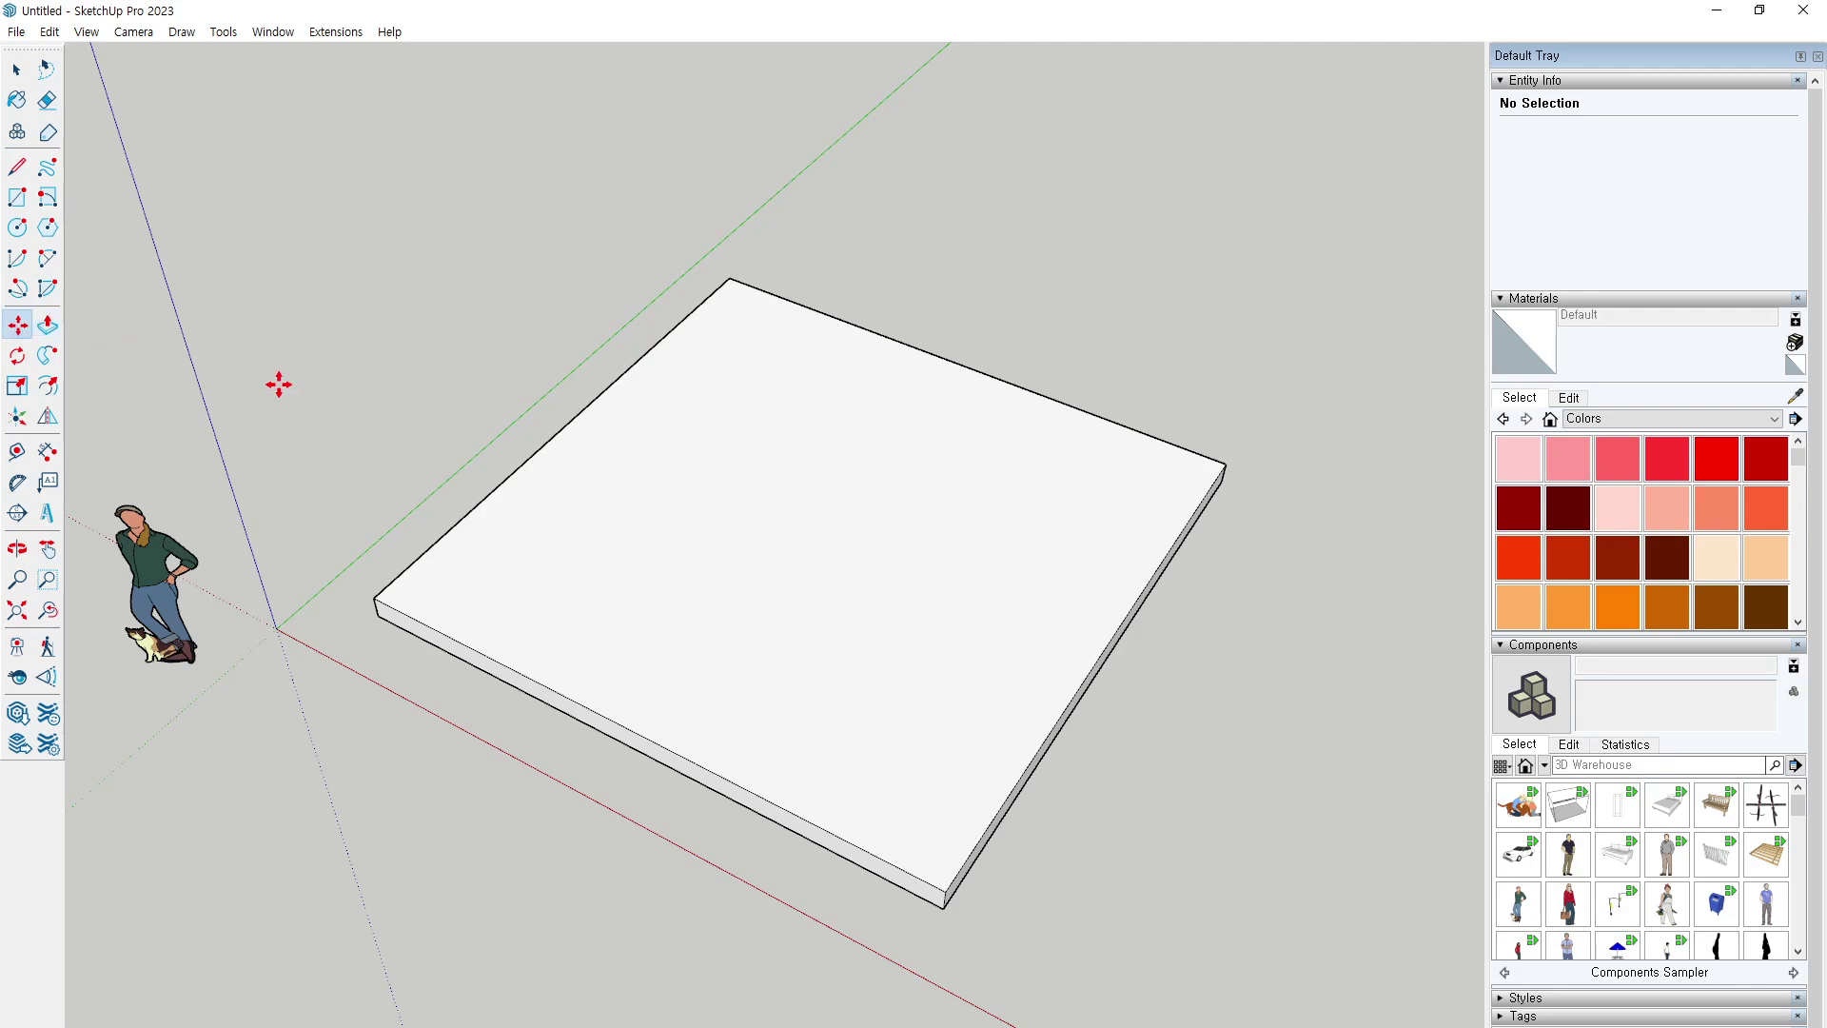
key(space)
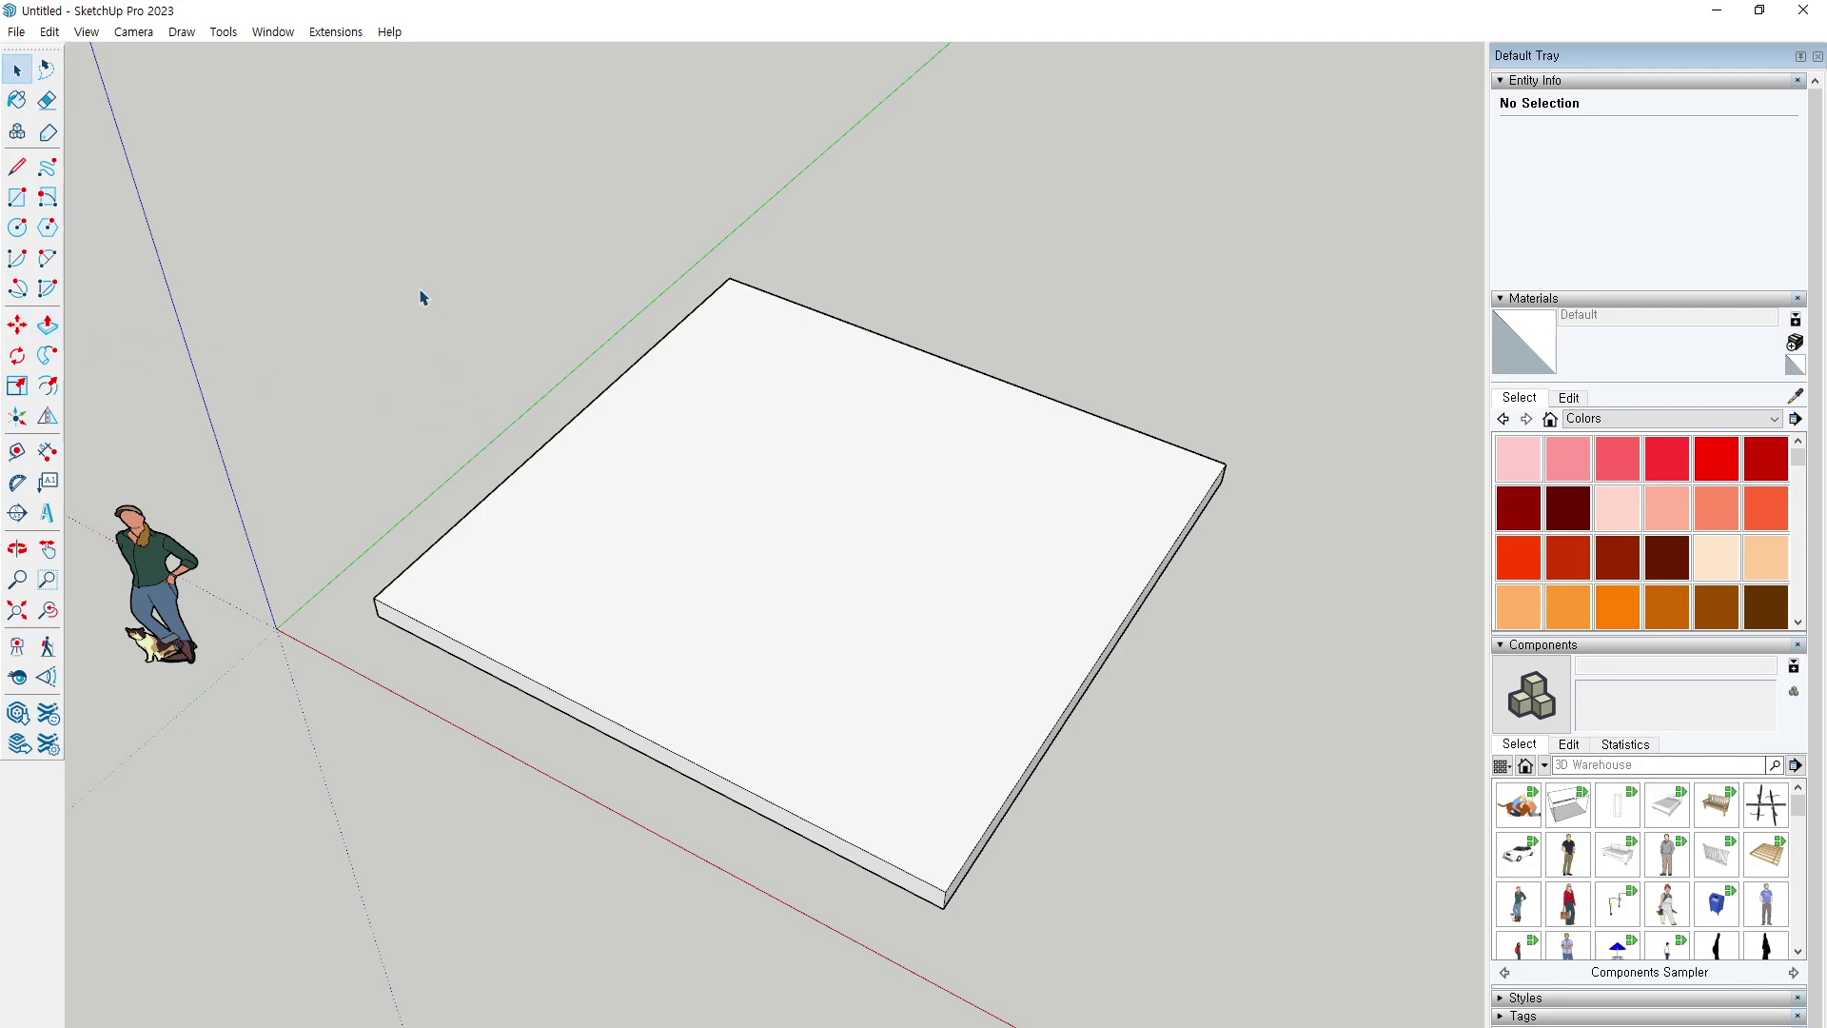
Move the slab's back-left top edge 100 mm inward to mark a narrow strip.
click(564, 438)
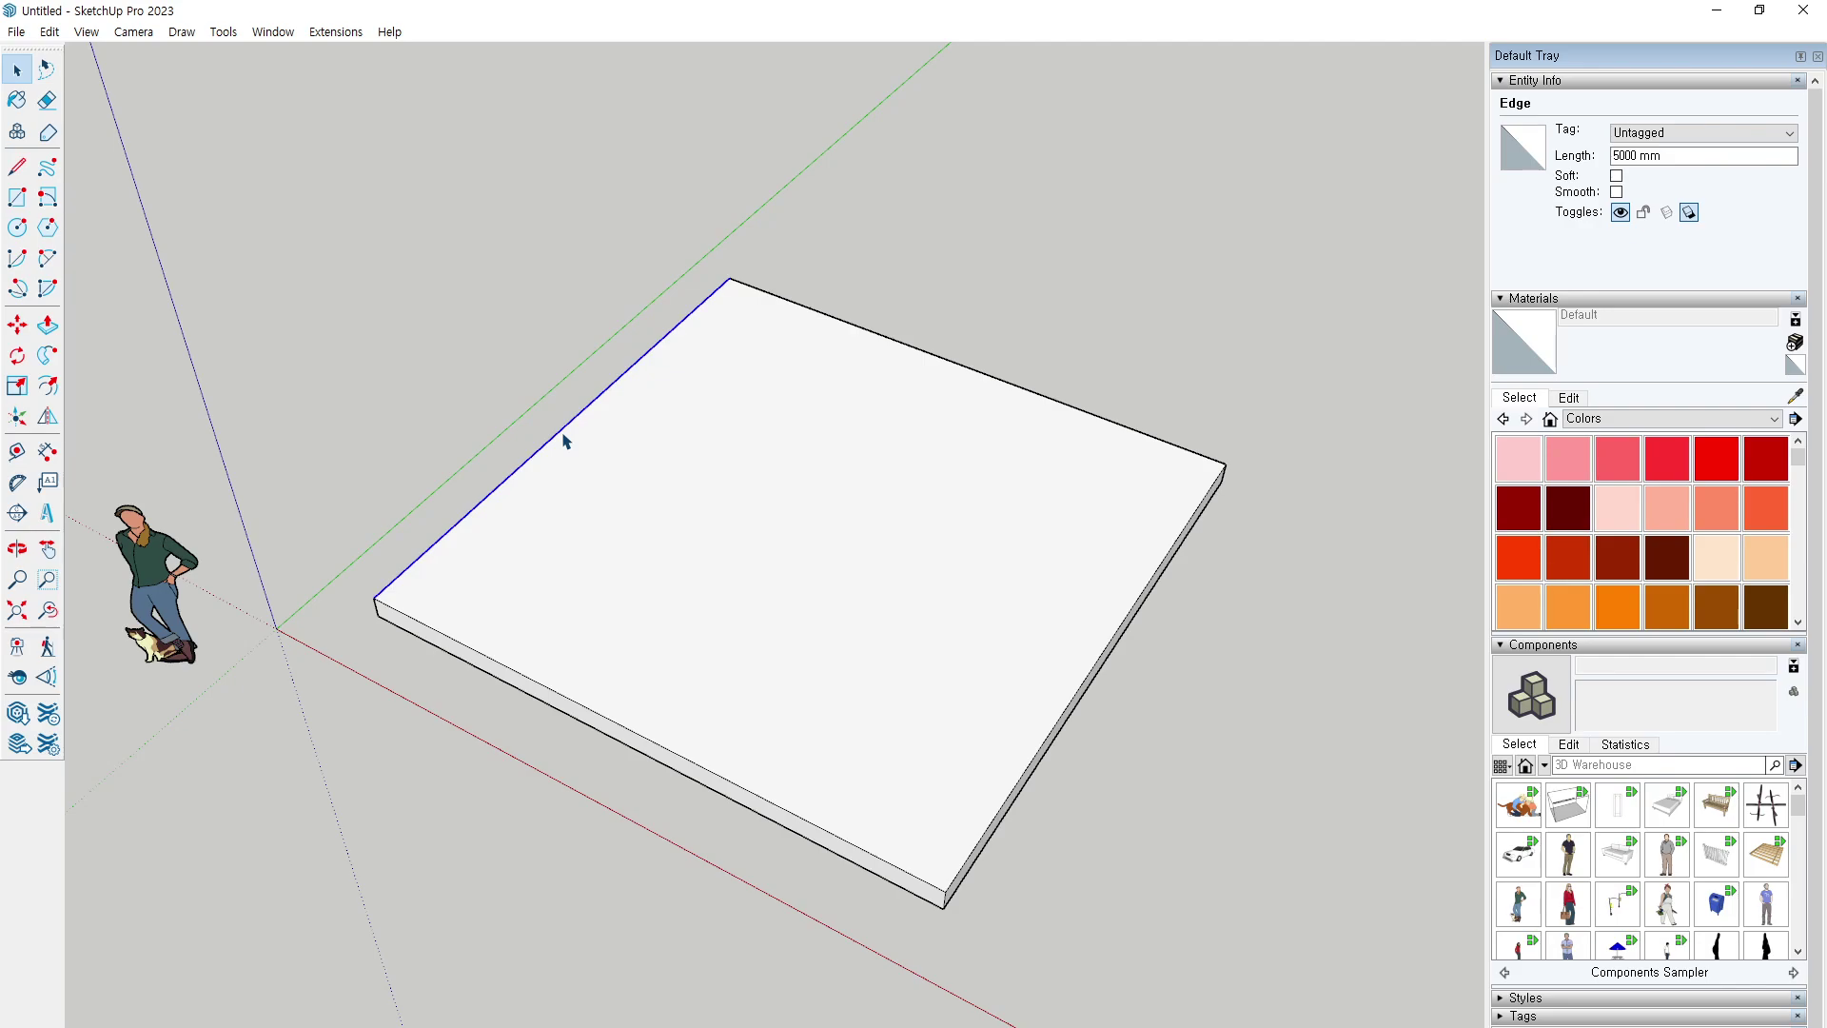
click(437, 453)
click(17, 325)
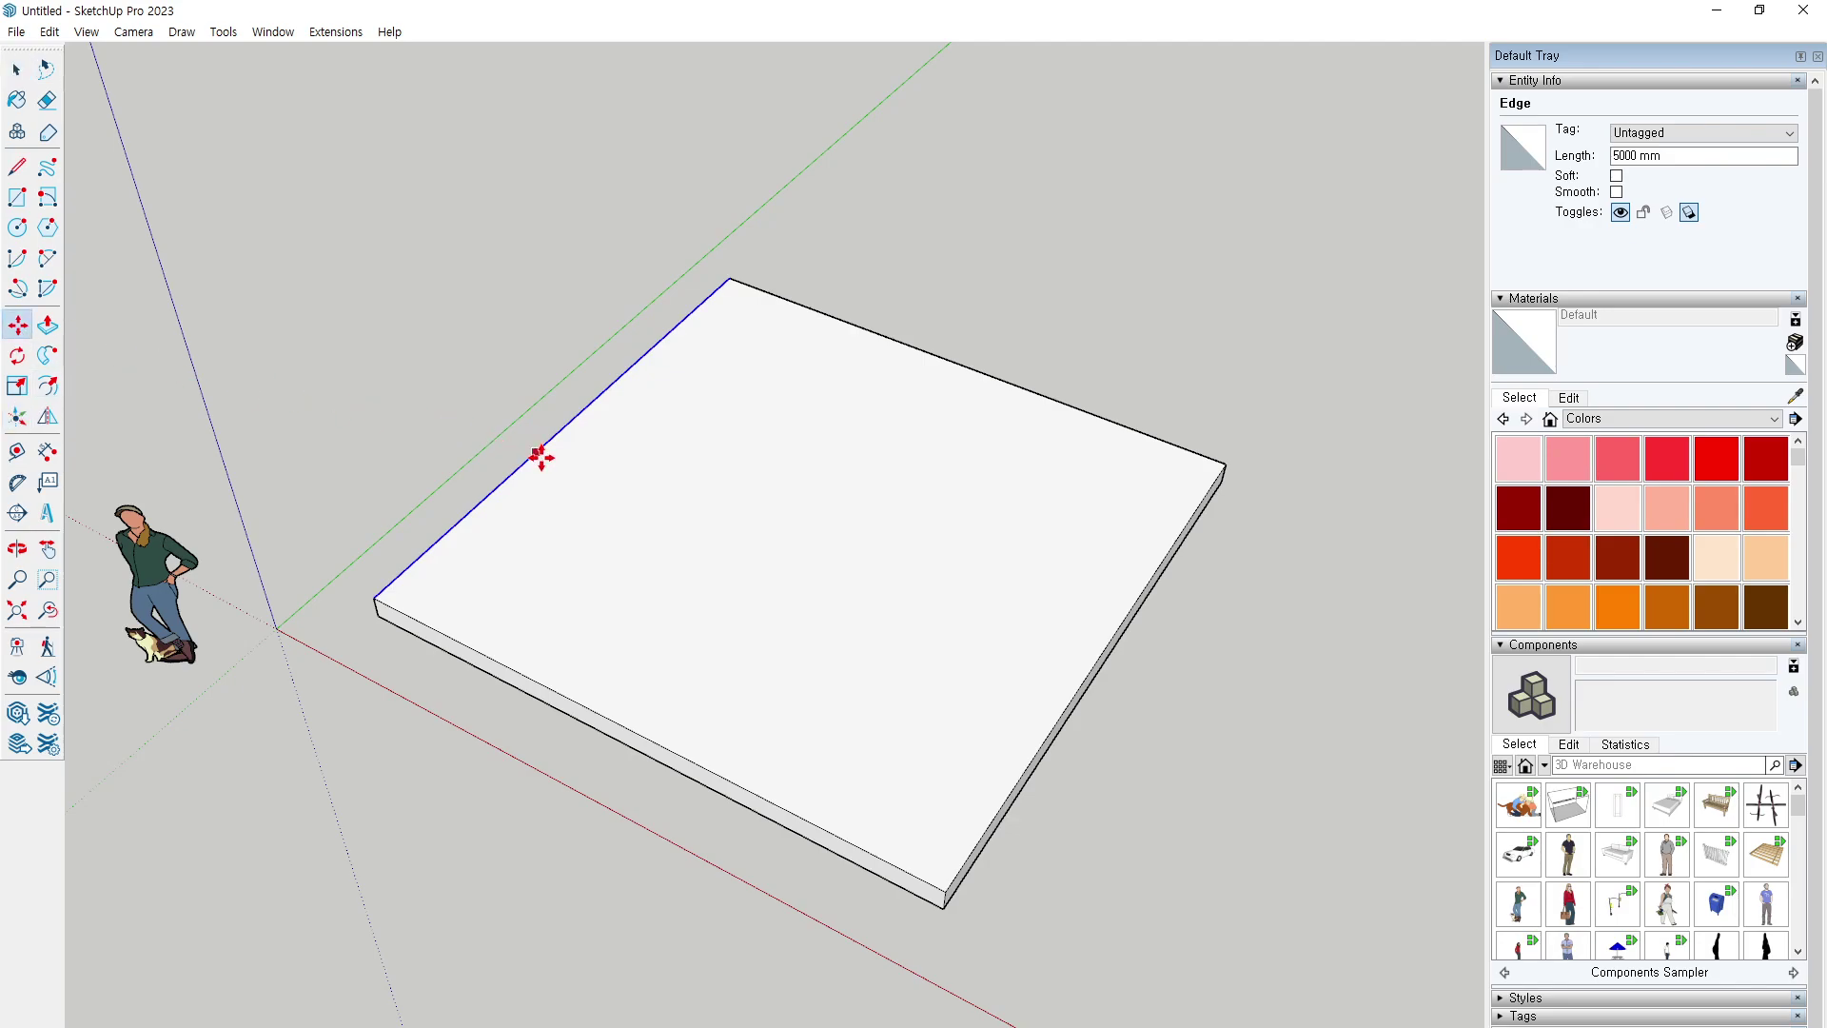
drag(539, 458, 612, 499)
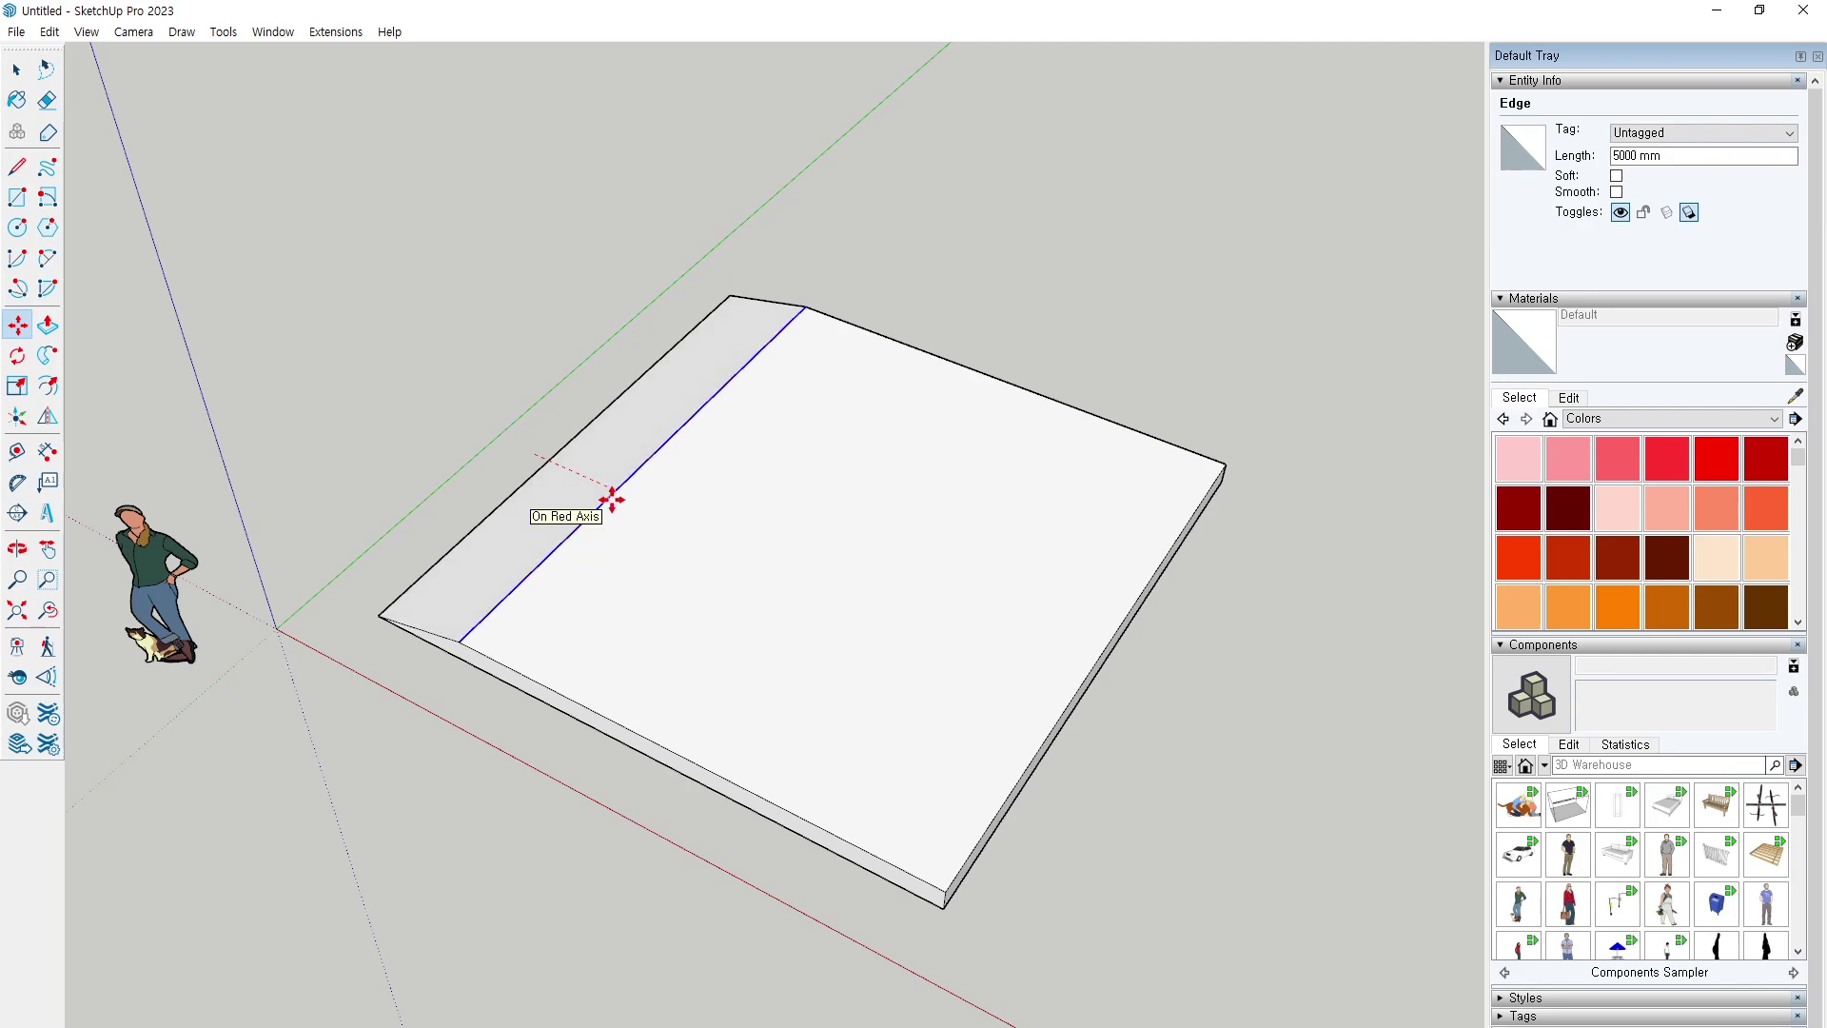
drag(612, 500, 380, 388)
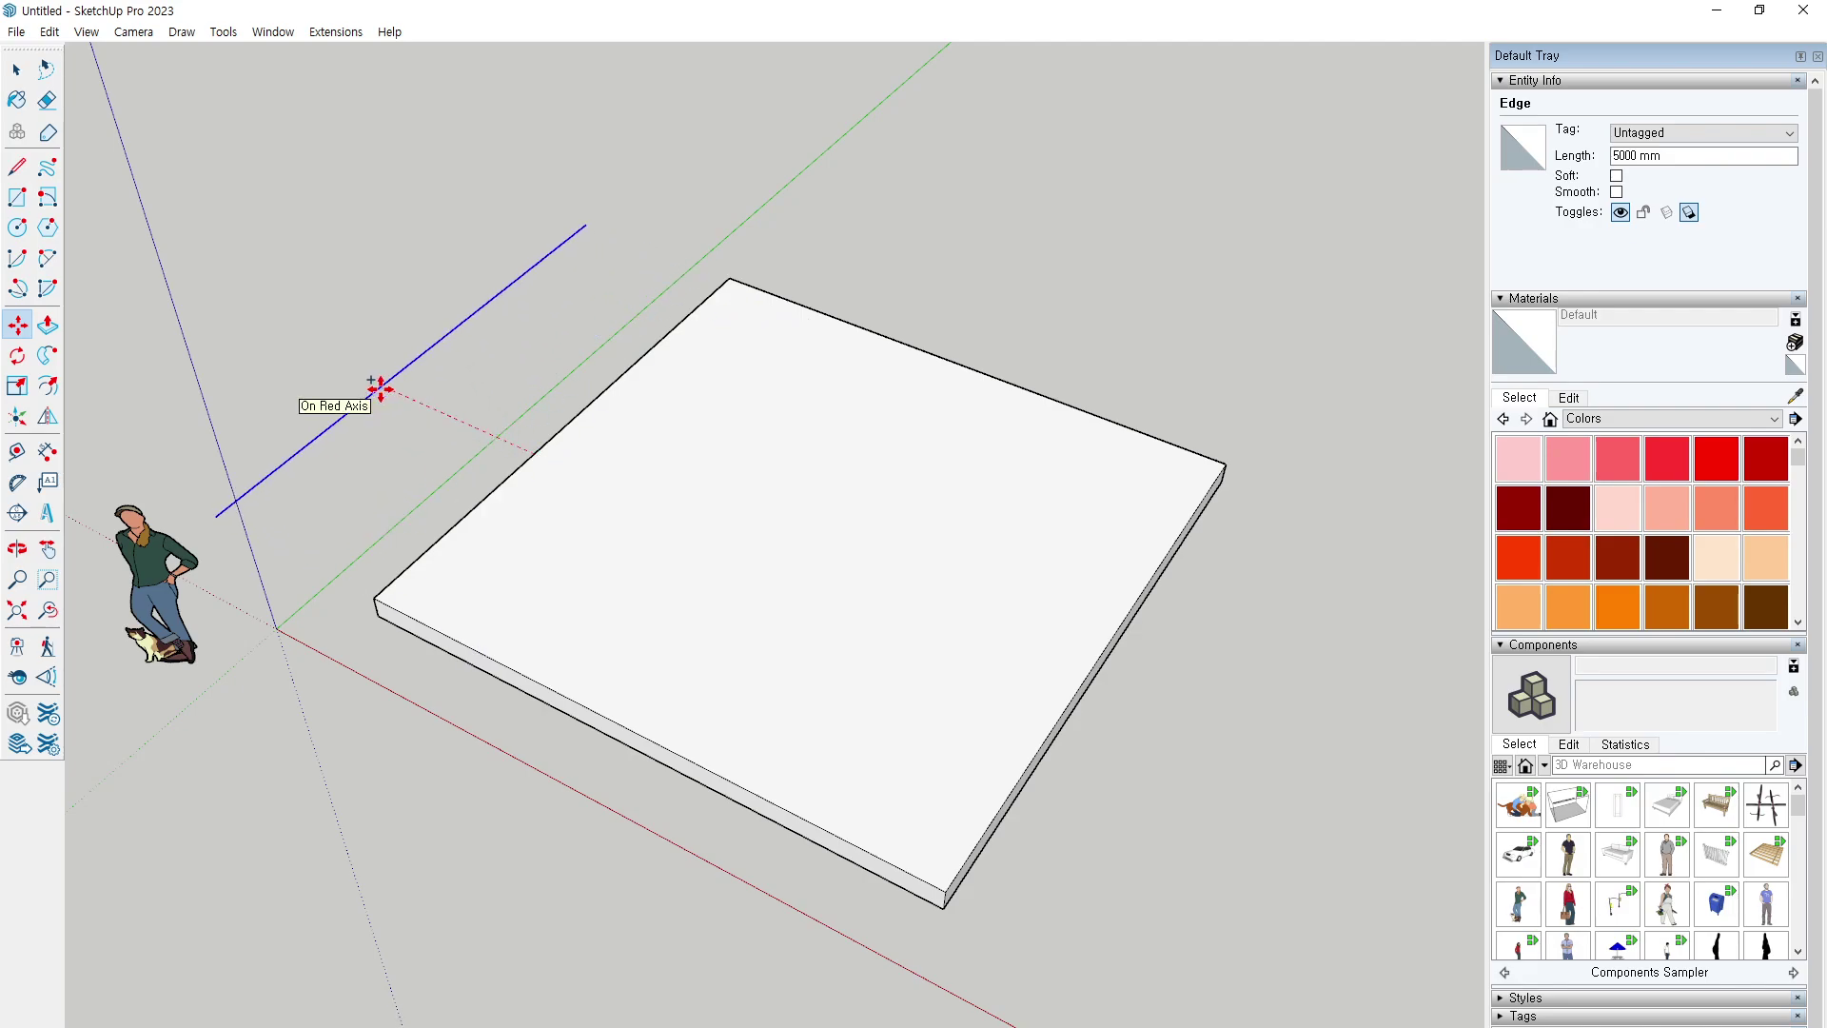
drag(380, 389, 604, 485)
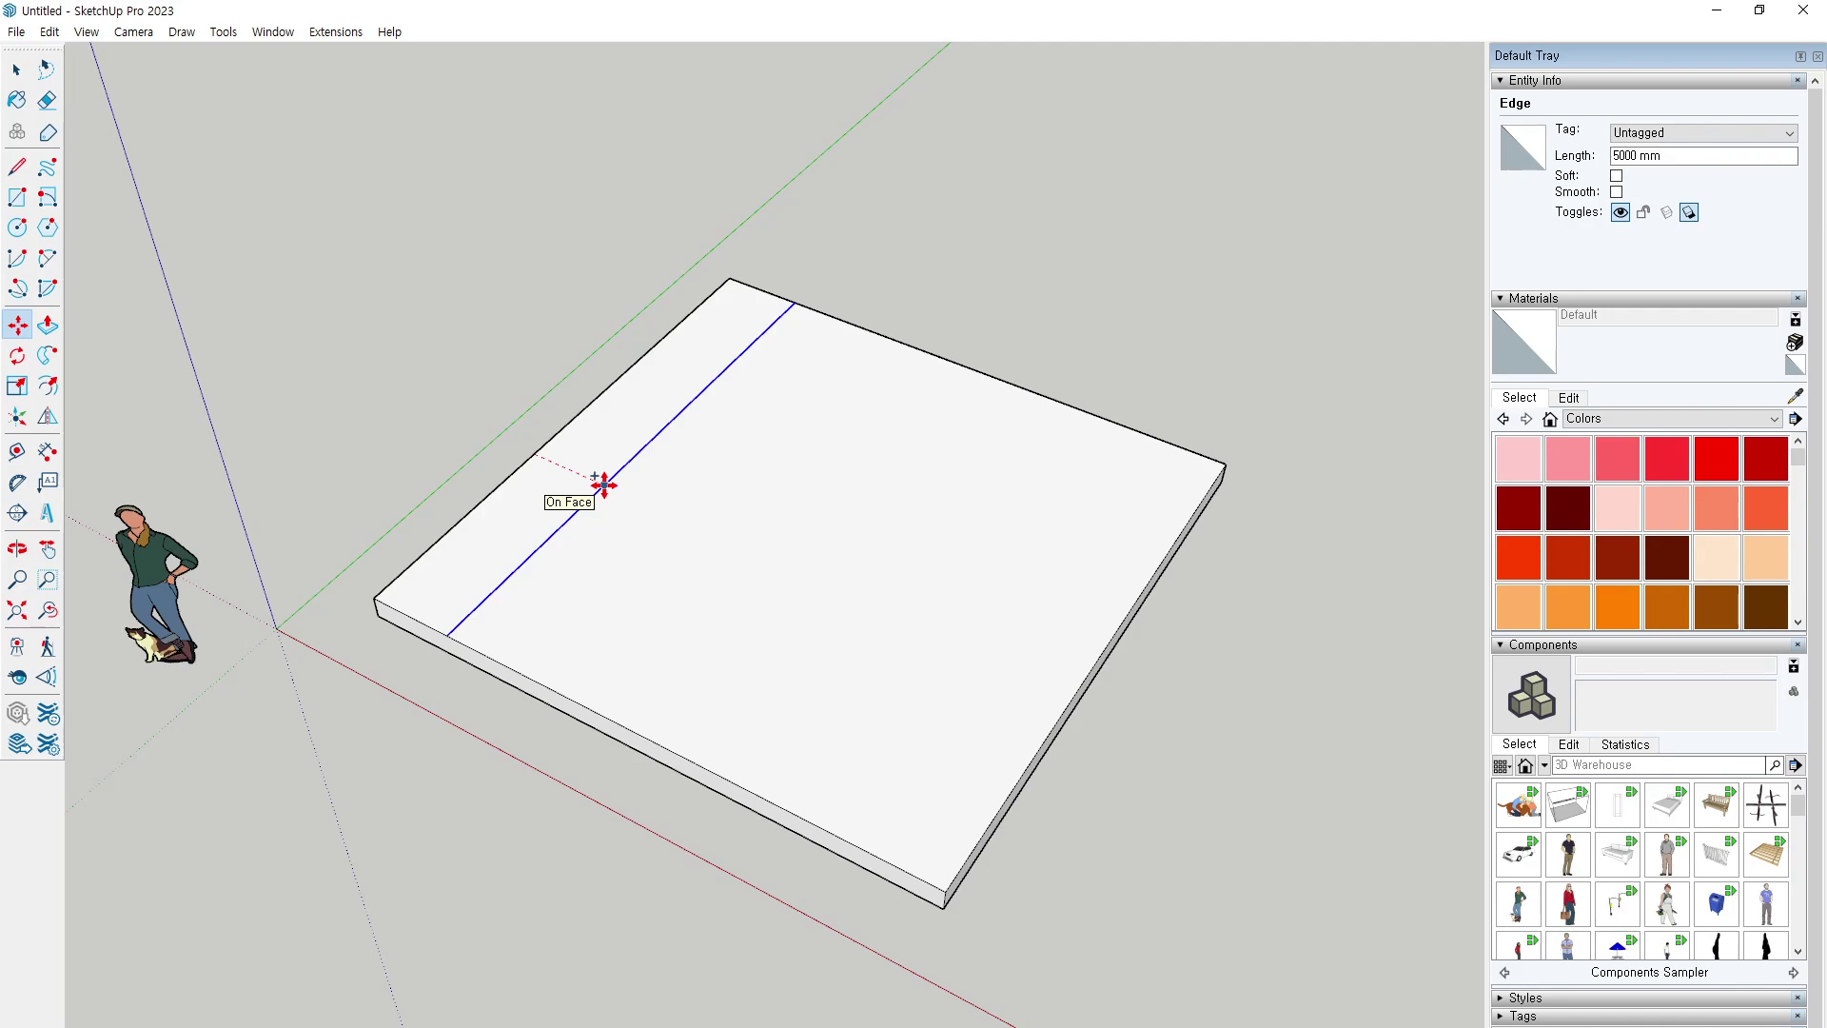
text(100)
key(Return)
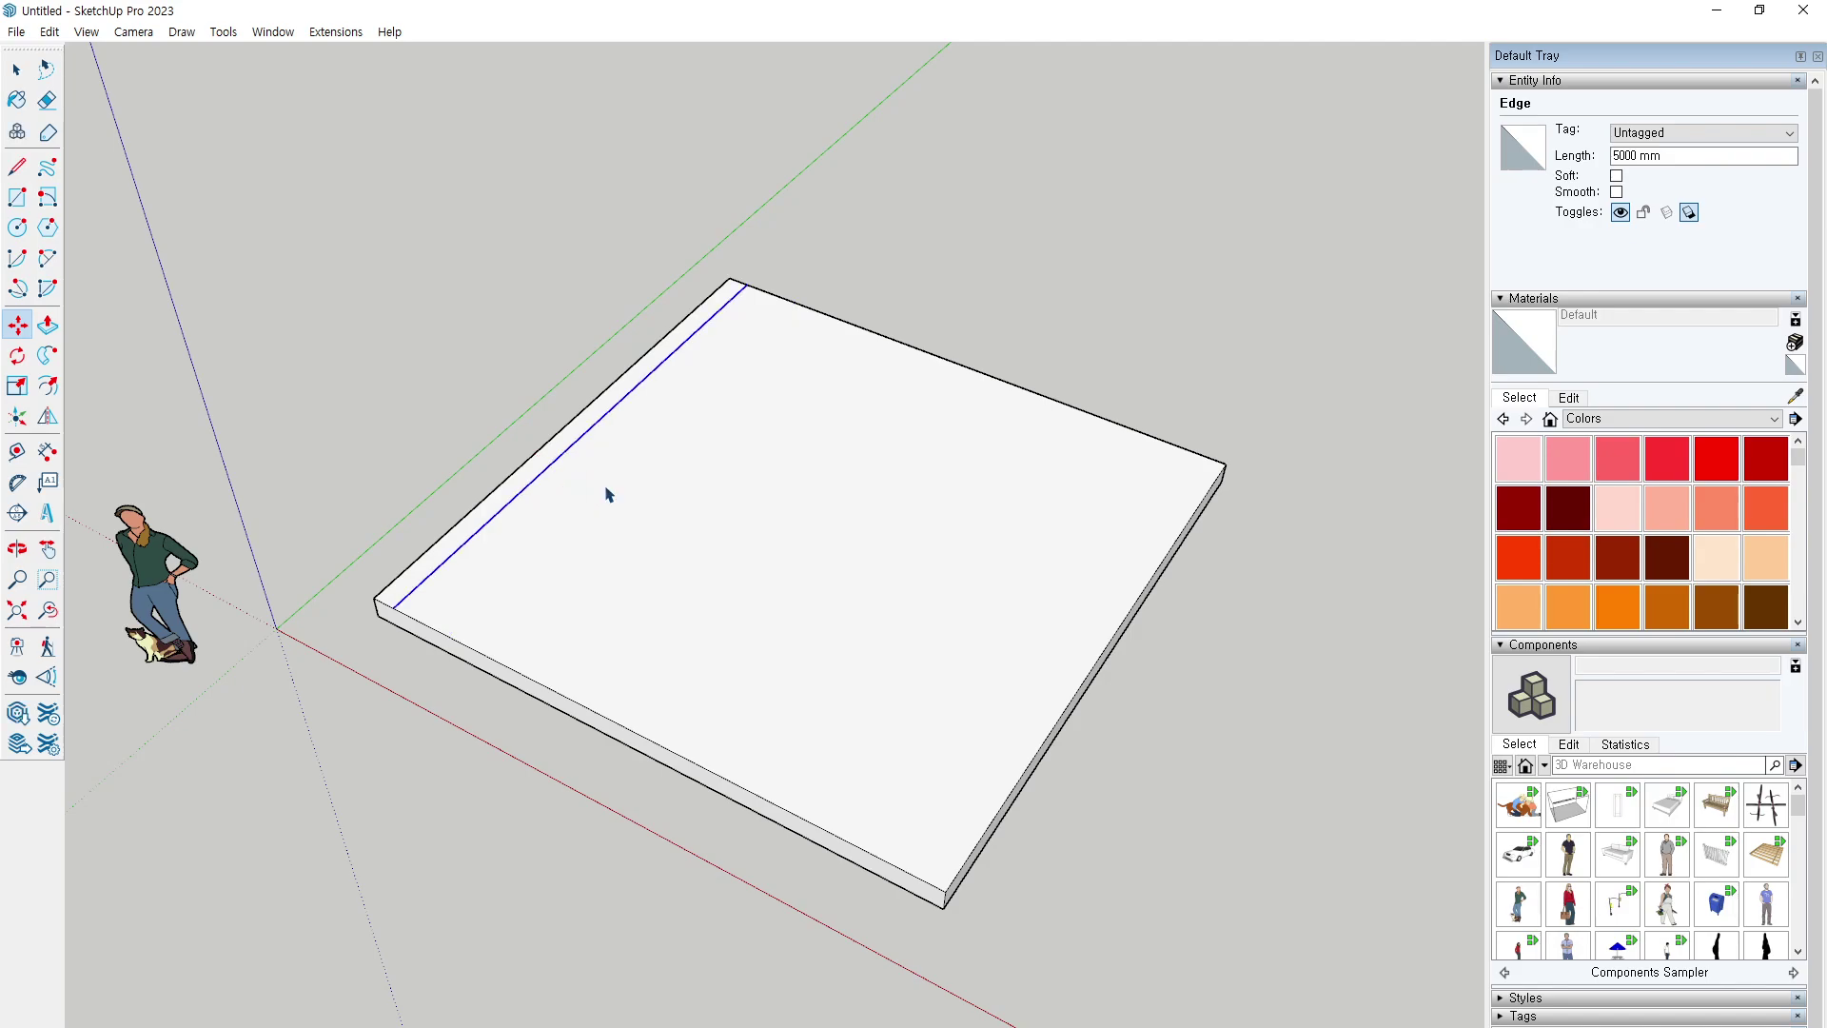
key(space)
click(469, 314)
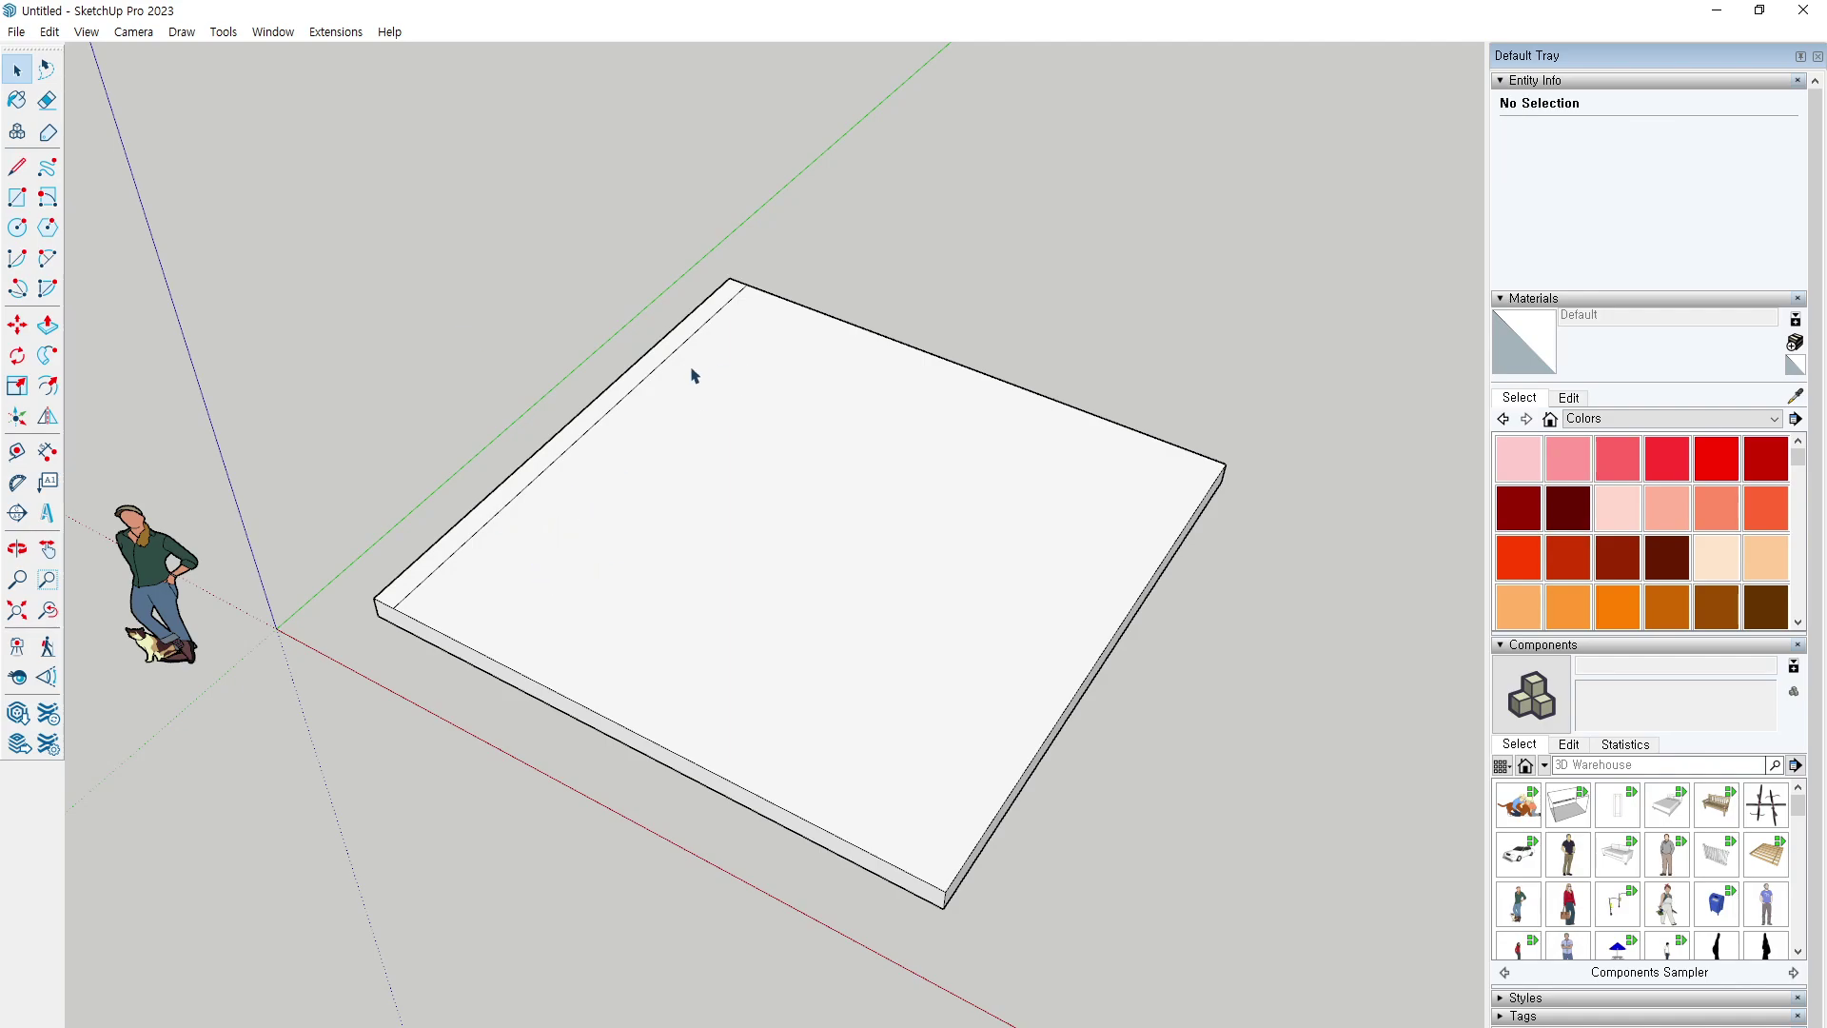
Sketch an on-screen triangle diagram explaining the offset, then clear it.
mouse_move(339, 164)
mouse_down()
mouse_move(244, 254)
mouse_move(377, 191)
mouse_move(335, 135)
mouse_up()
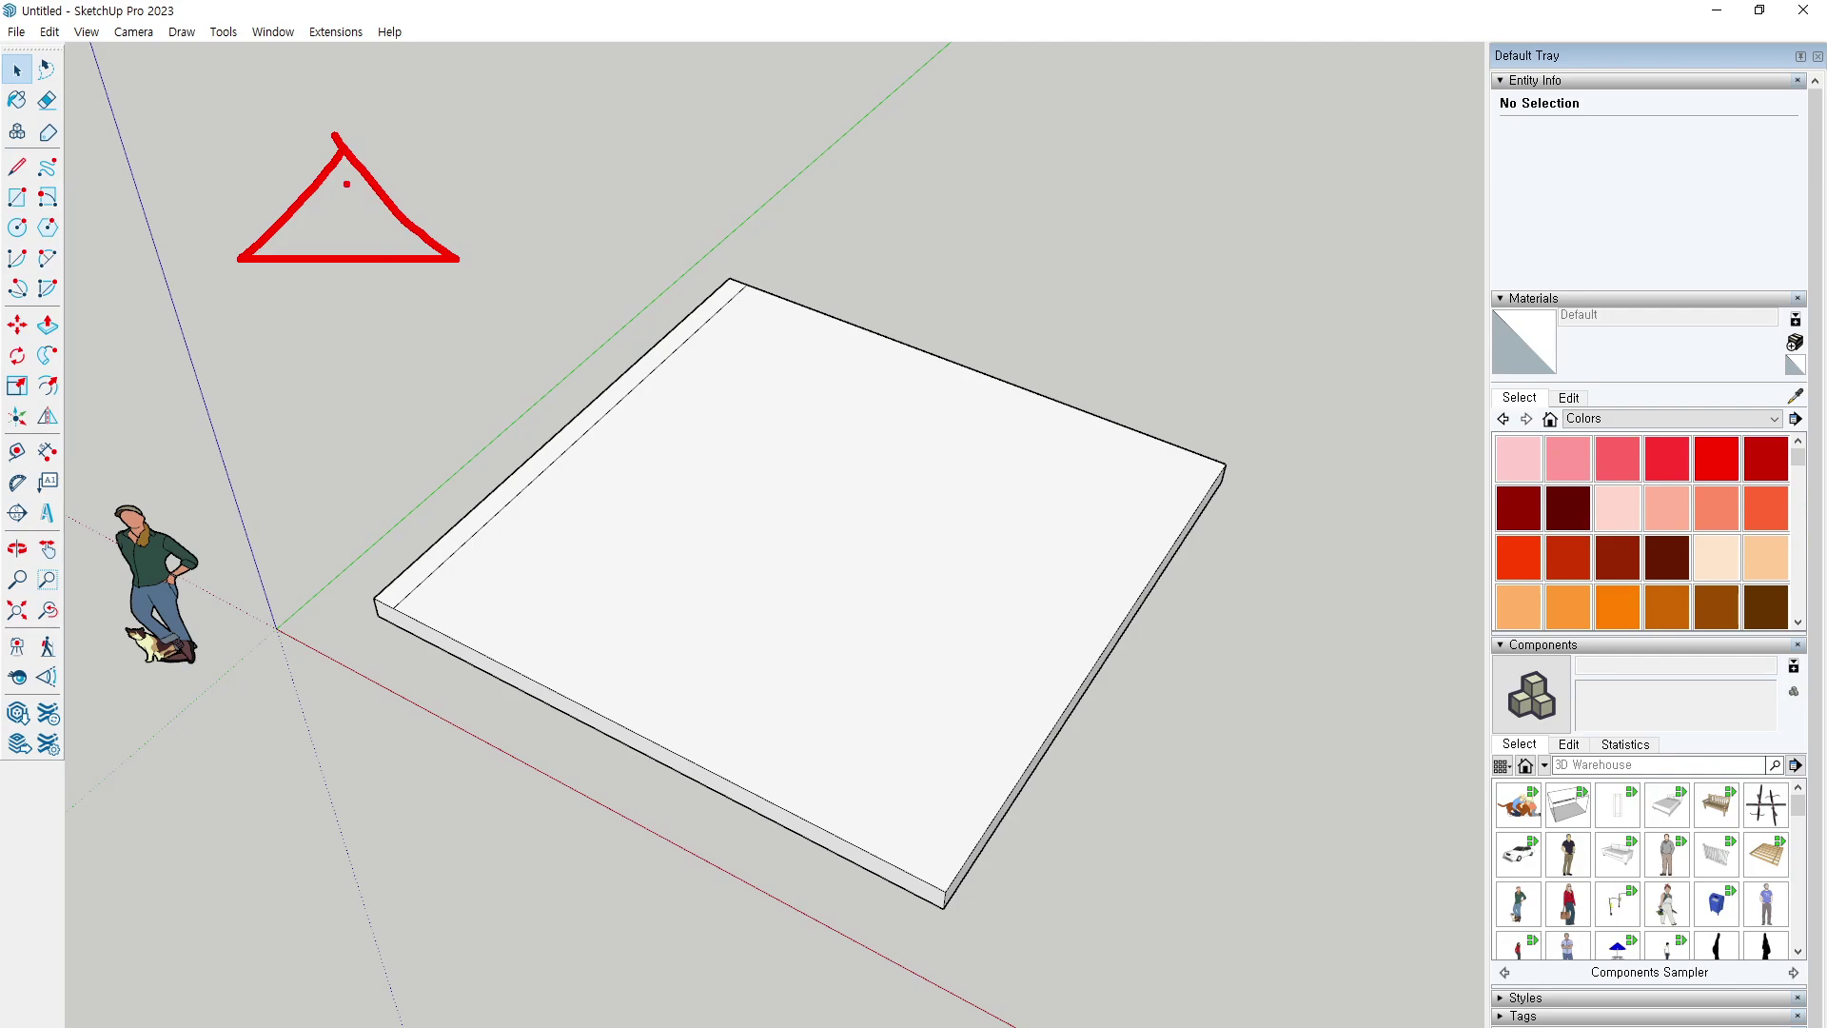
drag(374, 177, 328, 267)
mouse_move(316, 203)
mouse_down()
mouse_move(267, 243)
mouse_move(394, 225)
mouse_up()
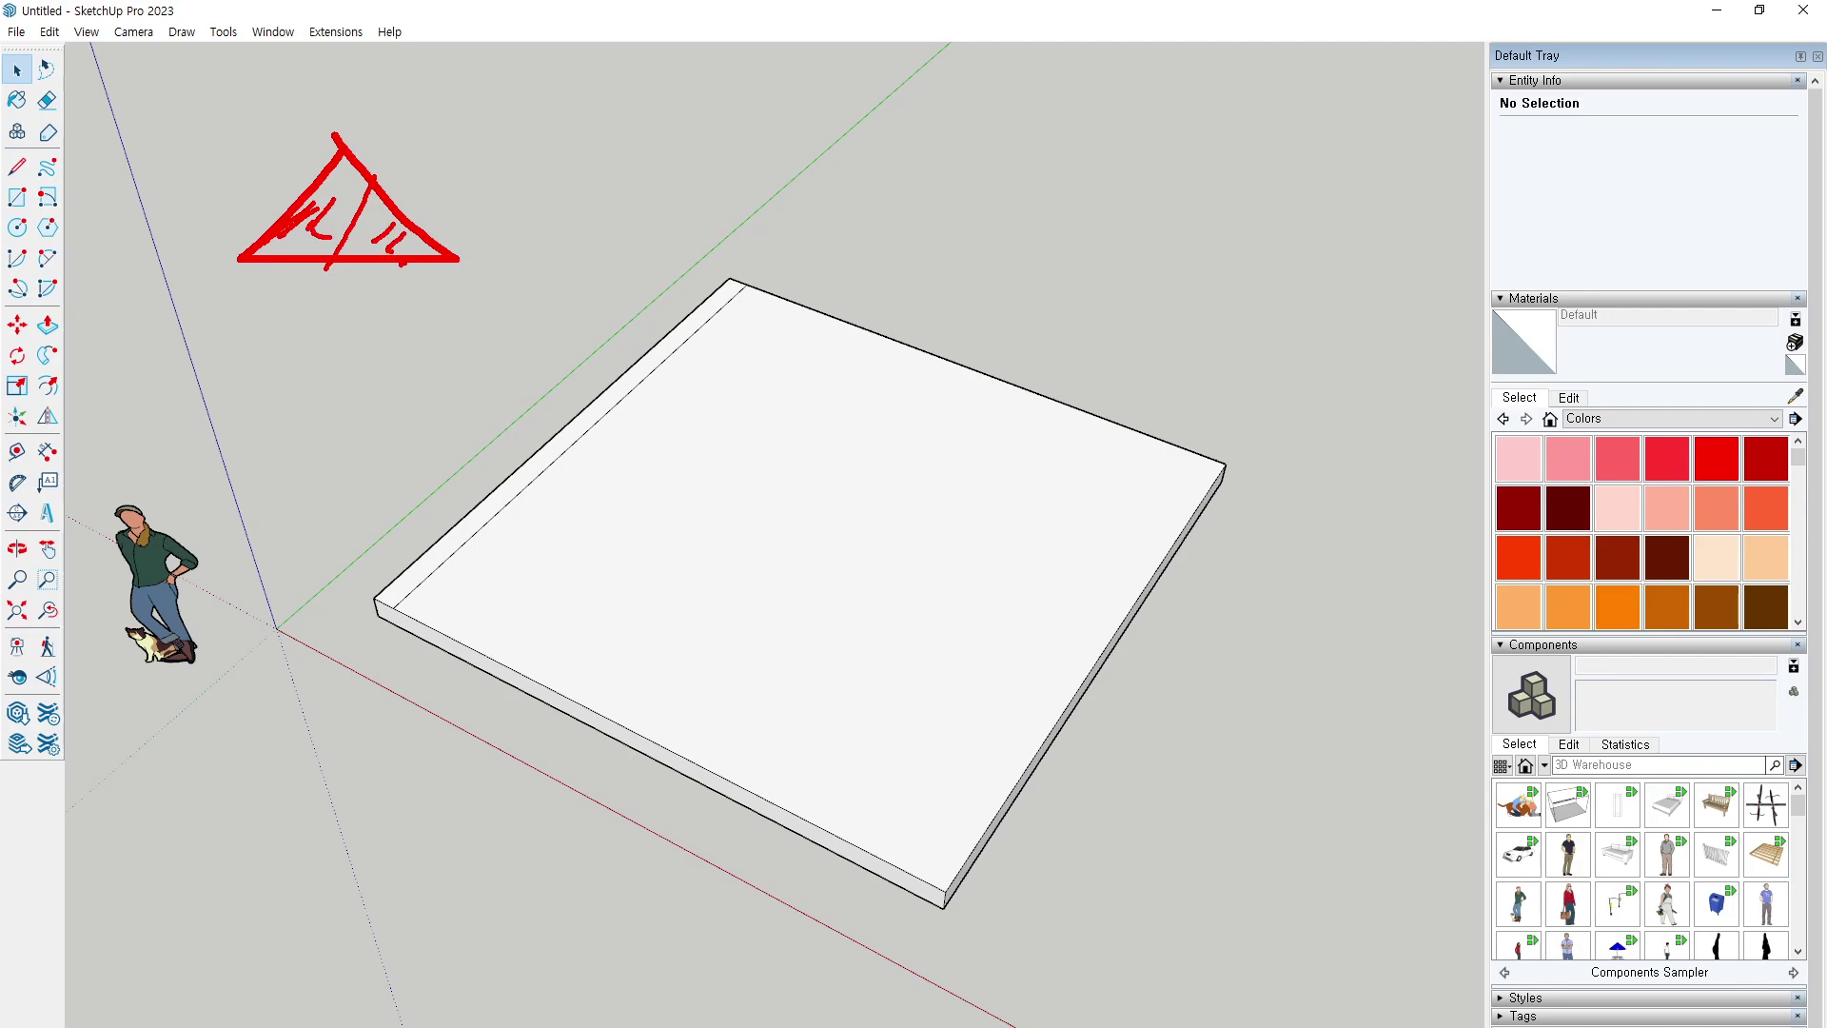
drag(253, 172, 392, 285)
mouse_move(309, 237)
mouse_down()
mouse_move(257, 254)
mouse_move(297, 256)
mouse_up()
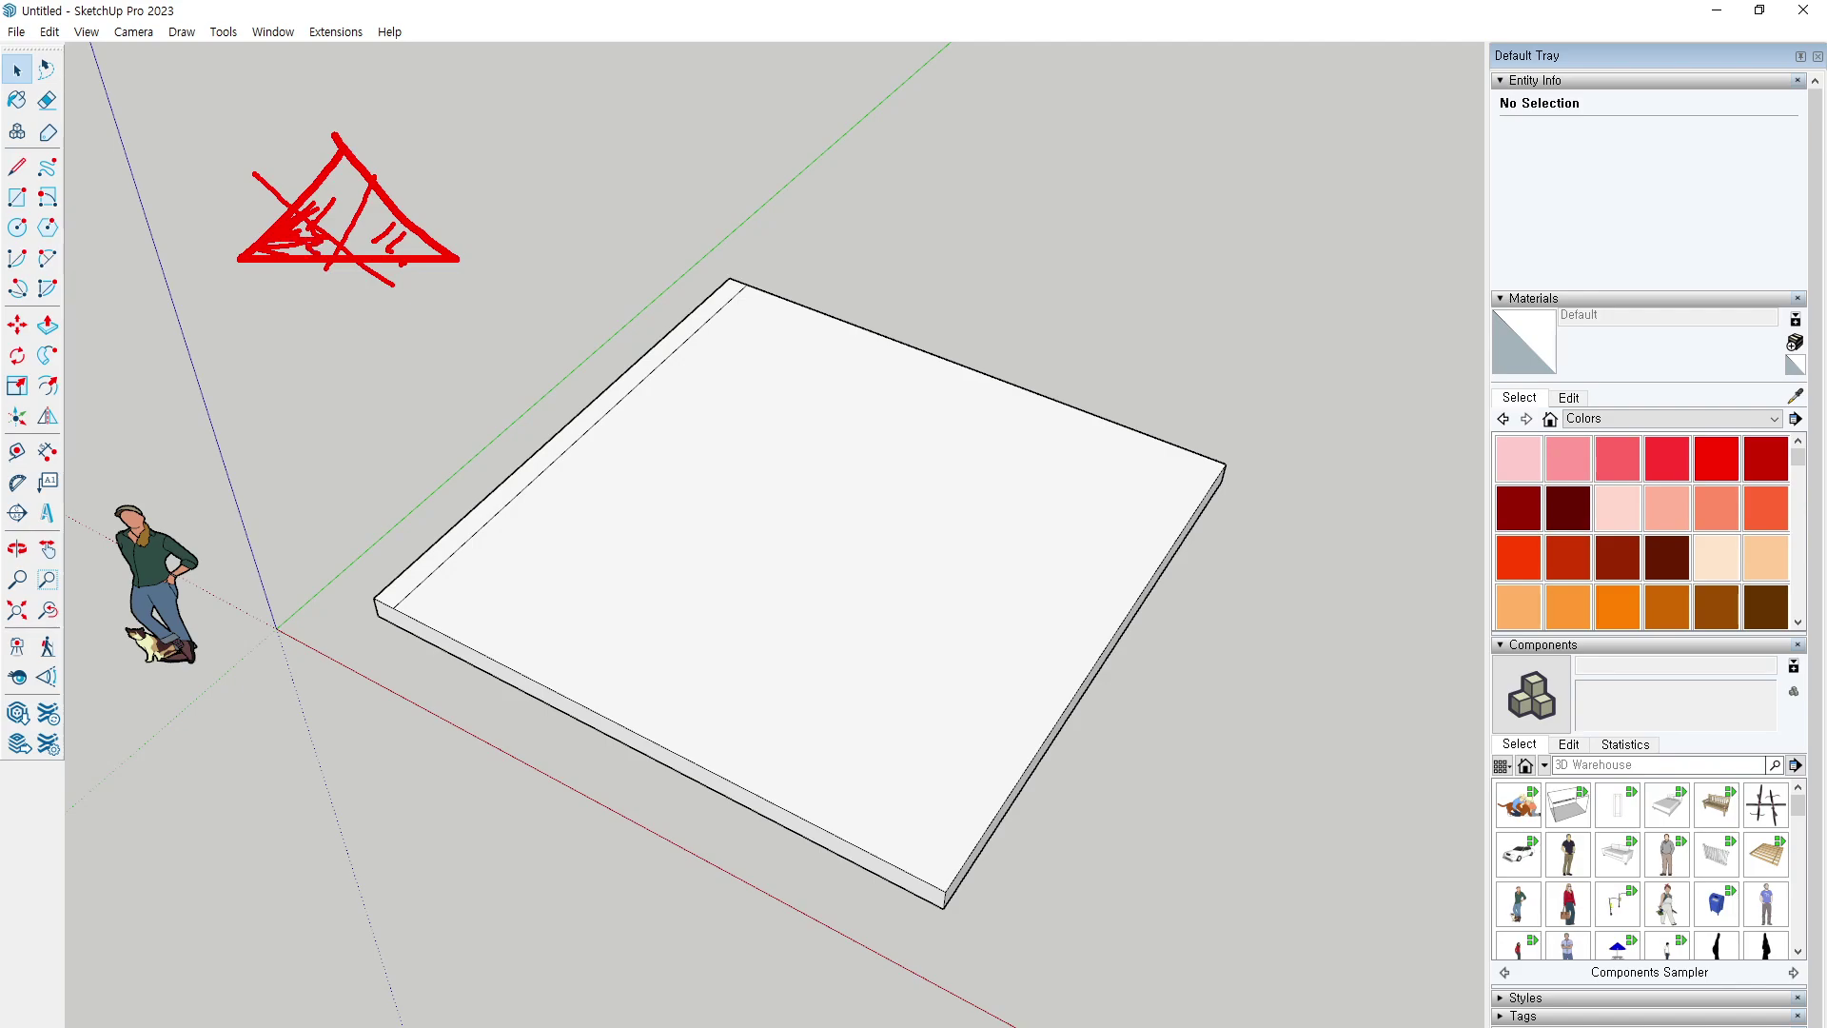
key(Escape)
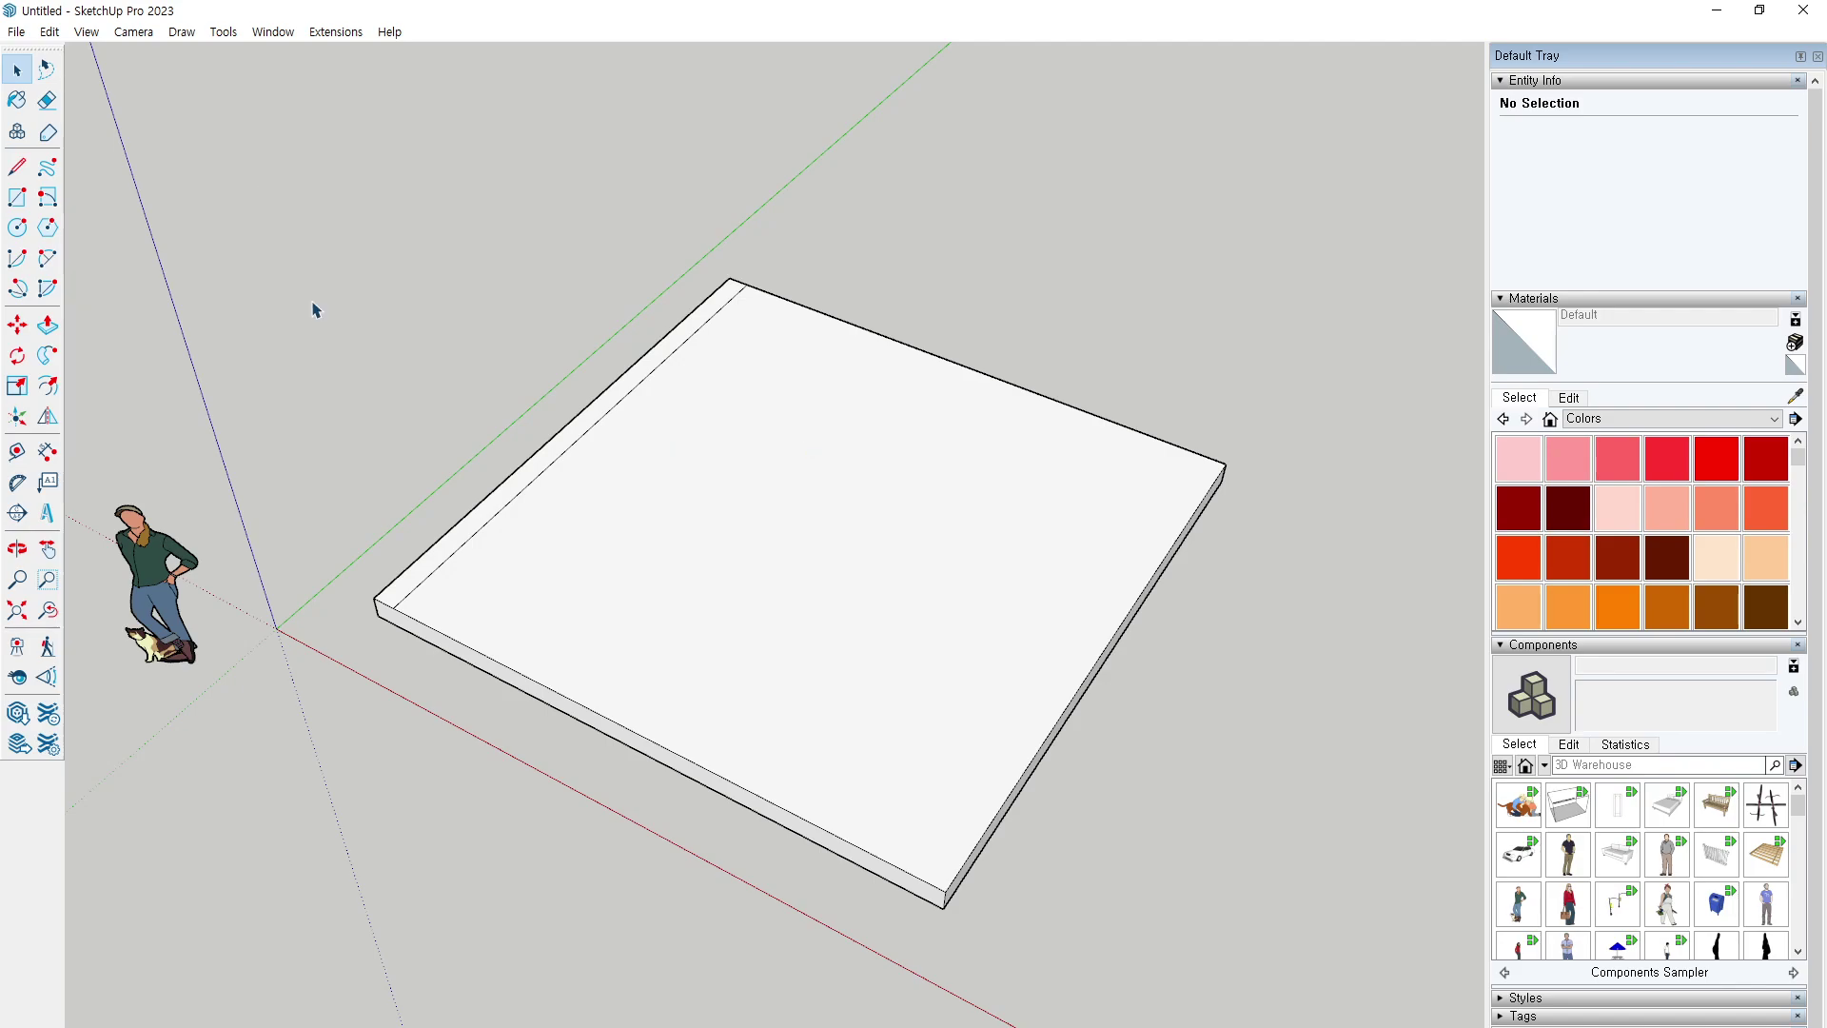
Zoom in and test-select the narrow strip face along the slab edge.
scroll(545, 509, up, 2)
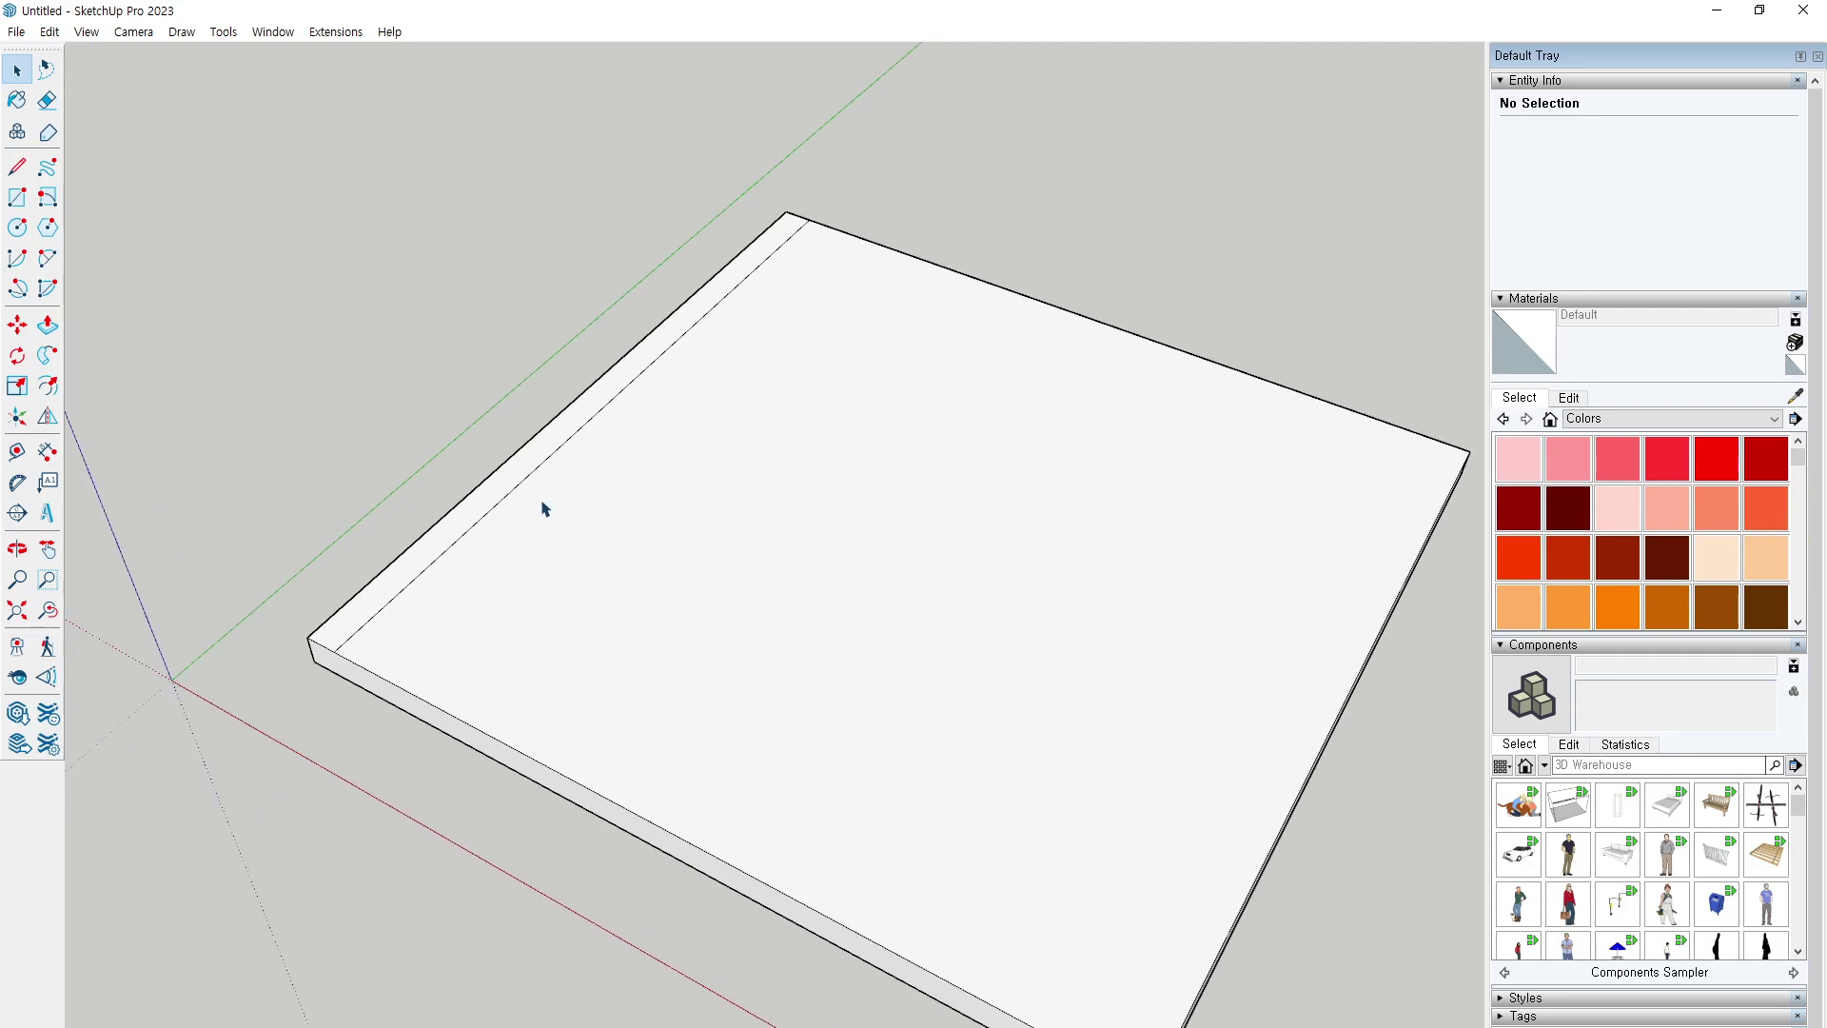
scroll(547, 513, up, 2)
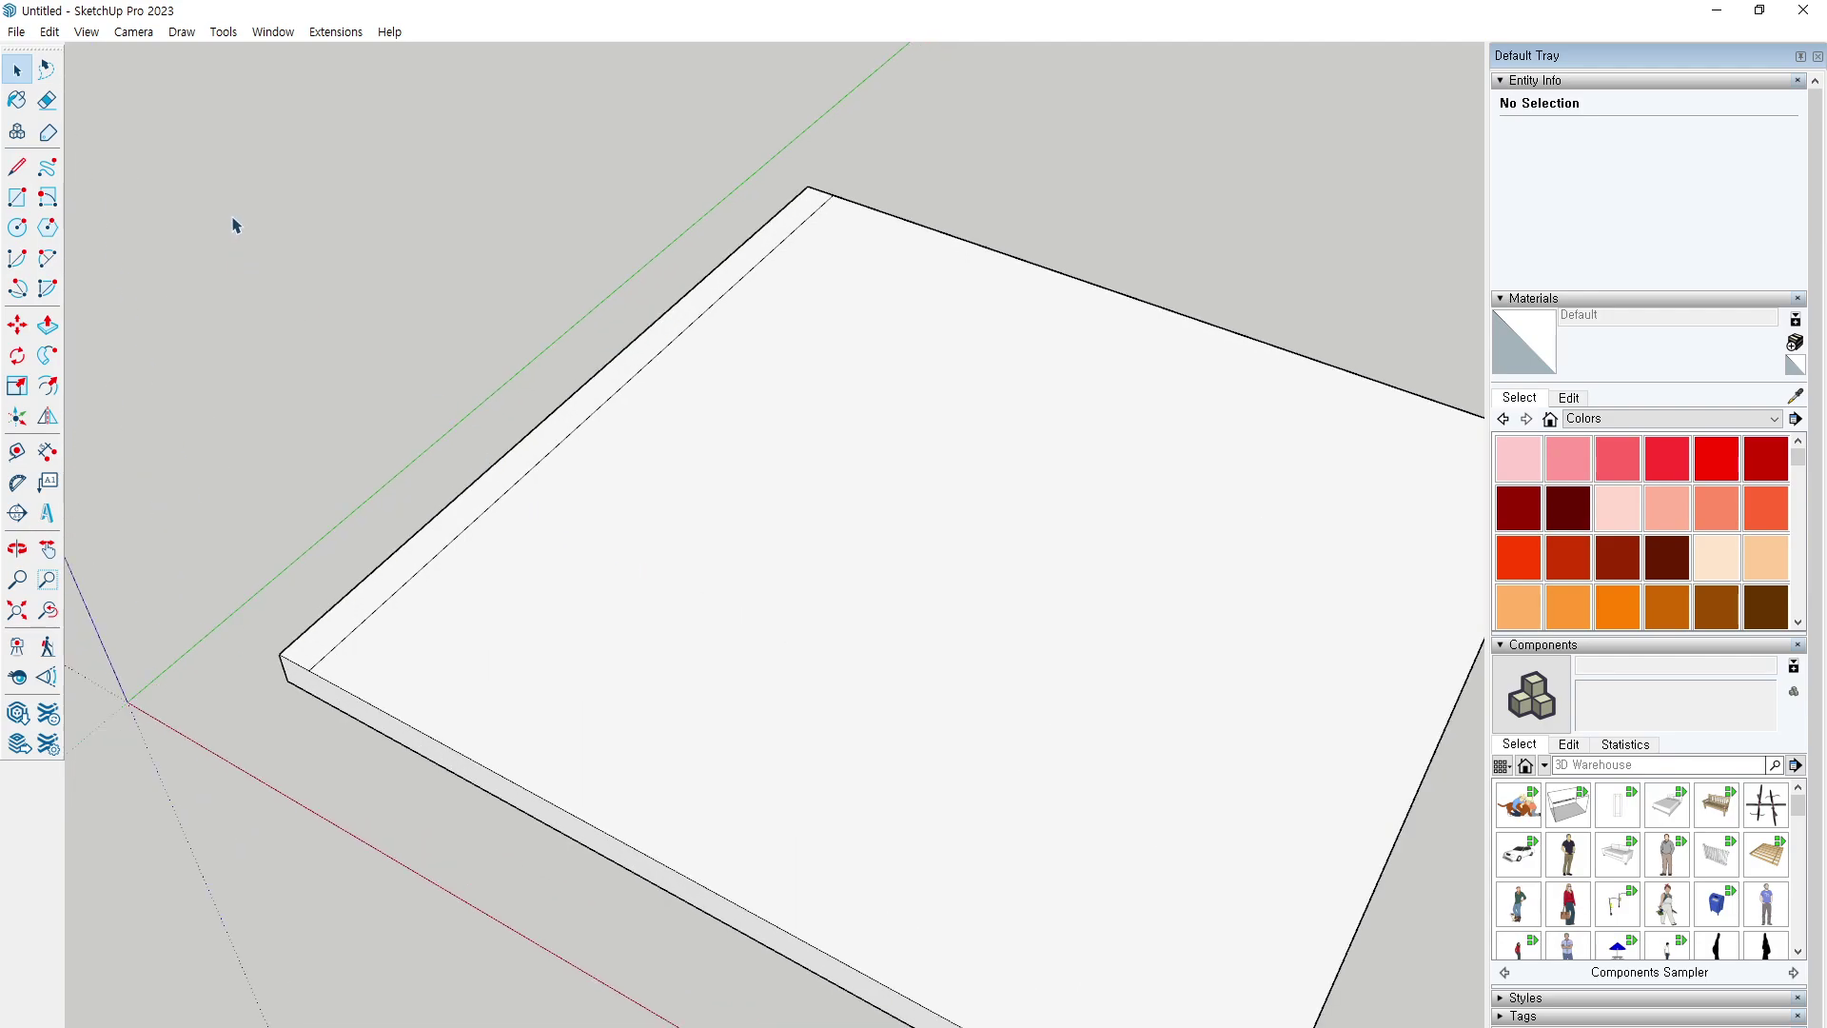
click(702, 565)
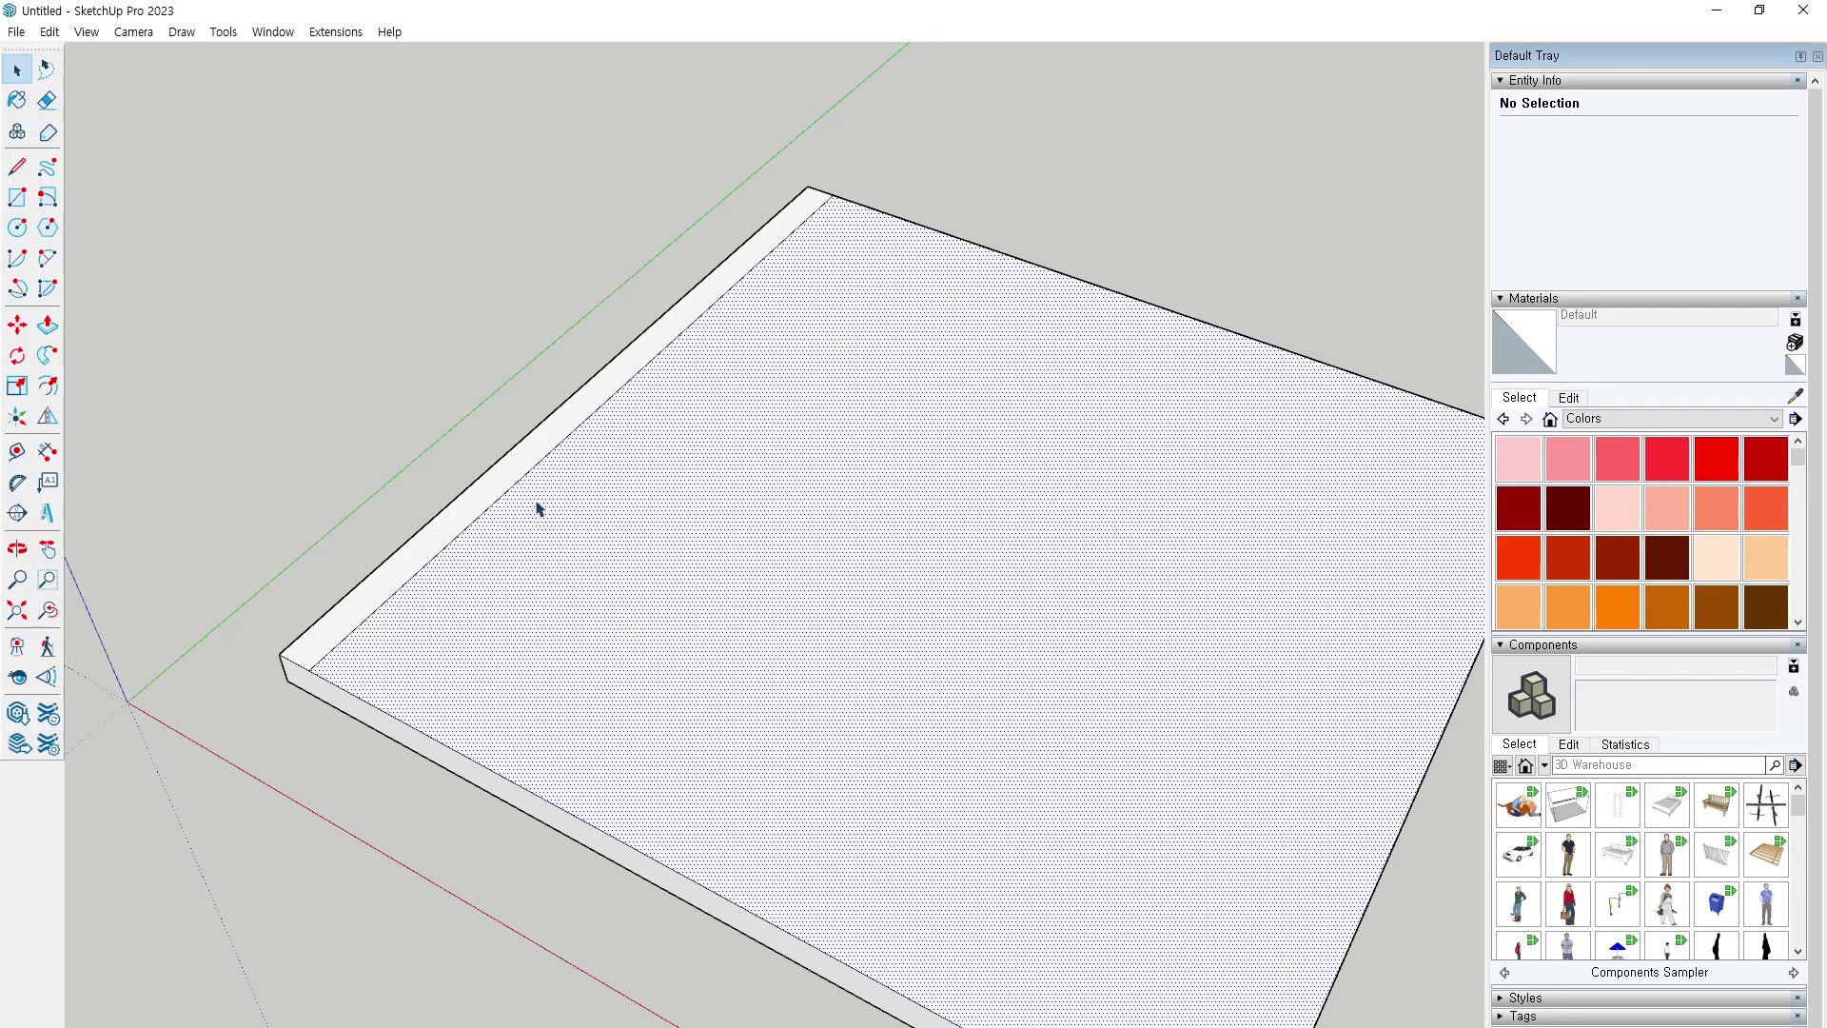
click(489, 489)
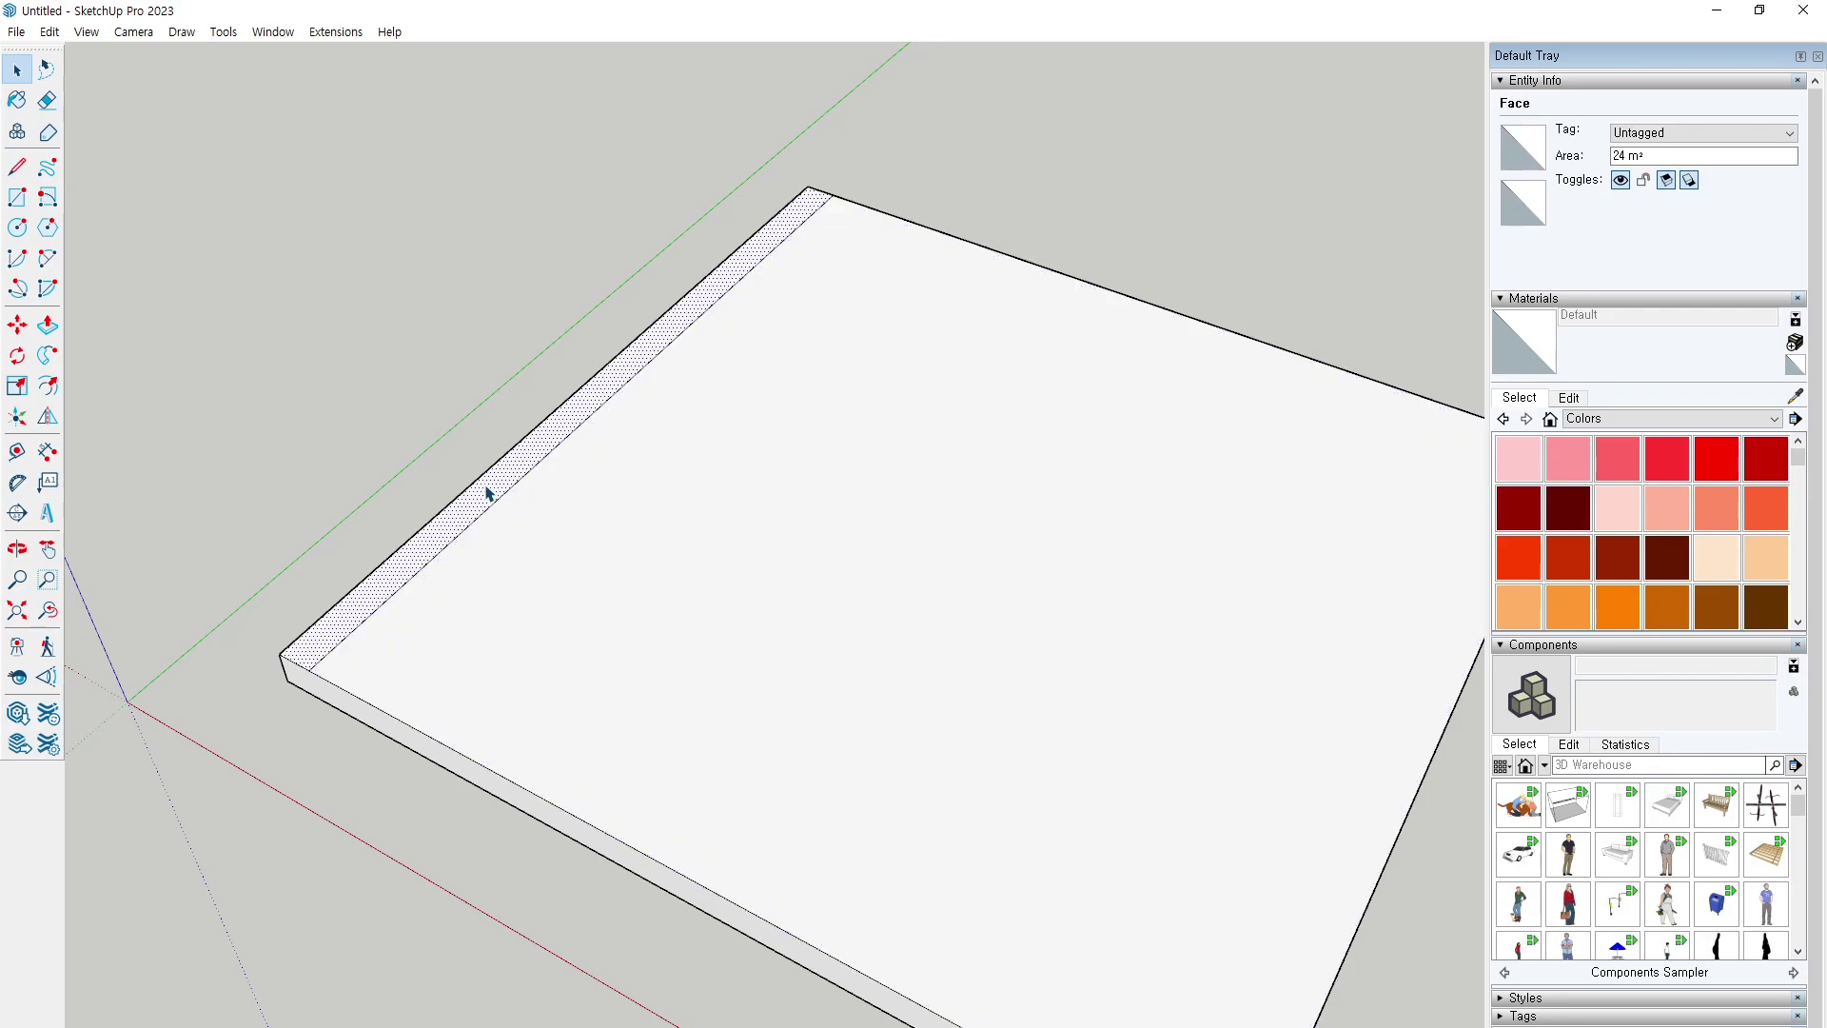
click(628, 545)
click(519, 472)
click(437, 481)
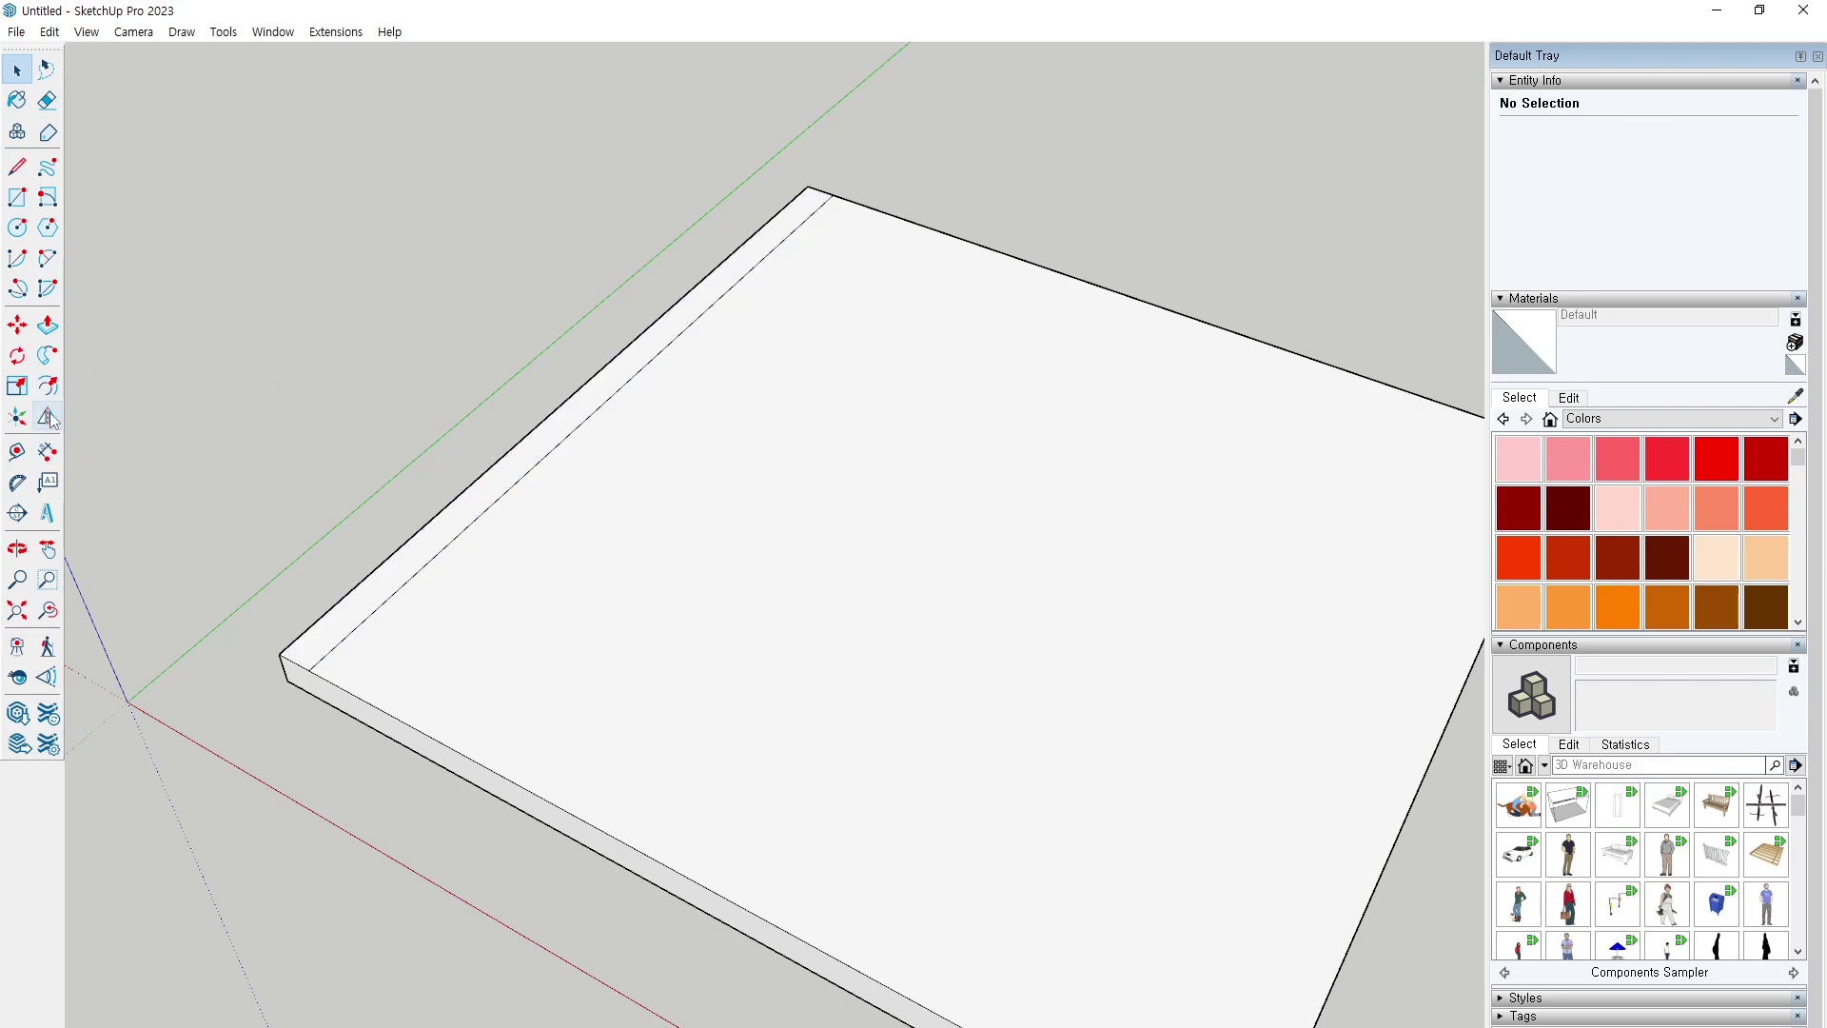
Push/Pull the narrow strip up into a tall wall and orbit out to view it.
click(48, 325)
click(440, 546)
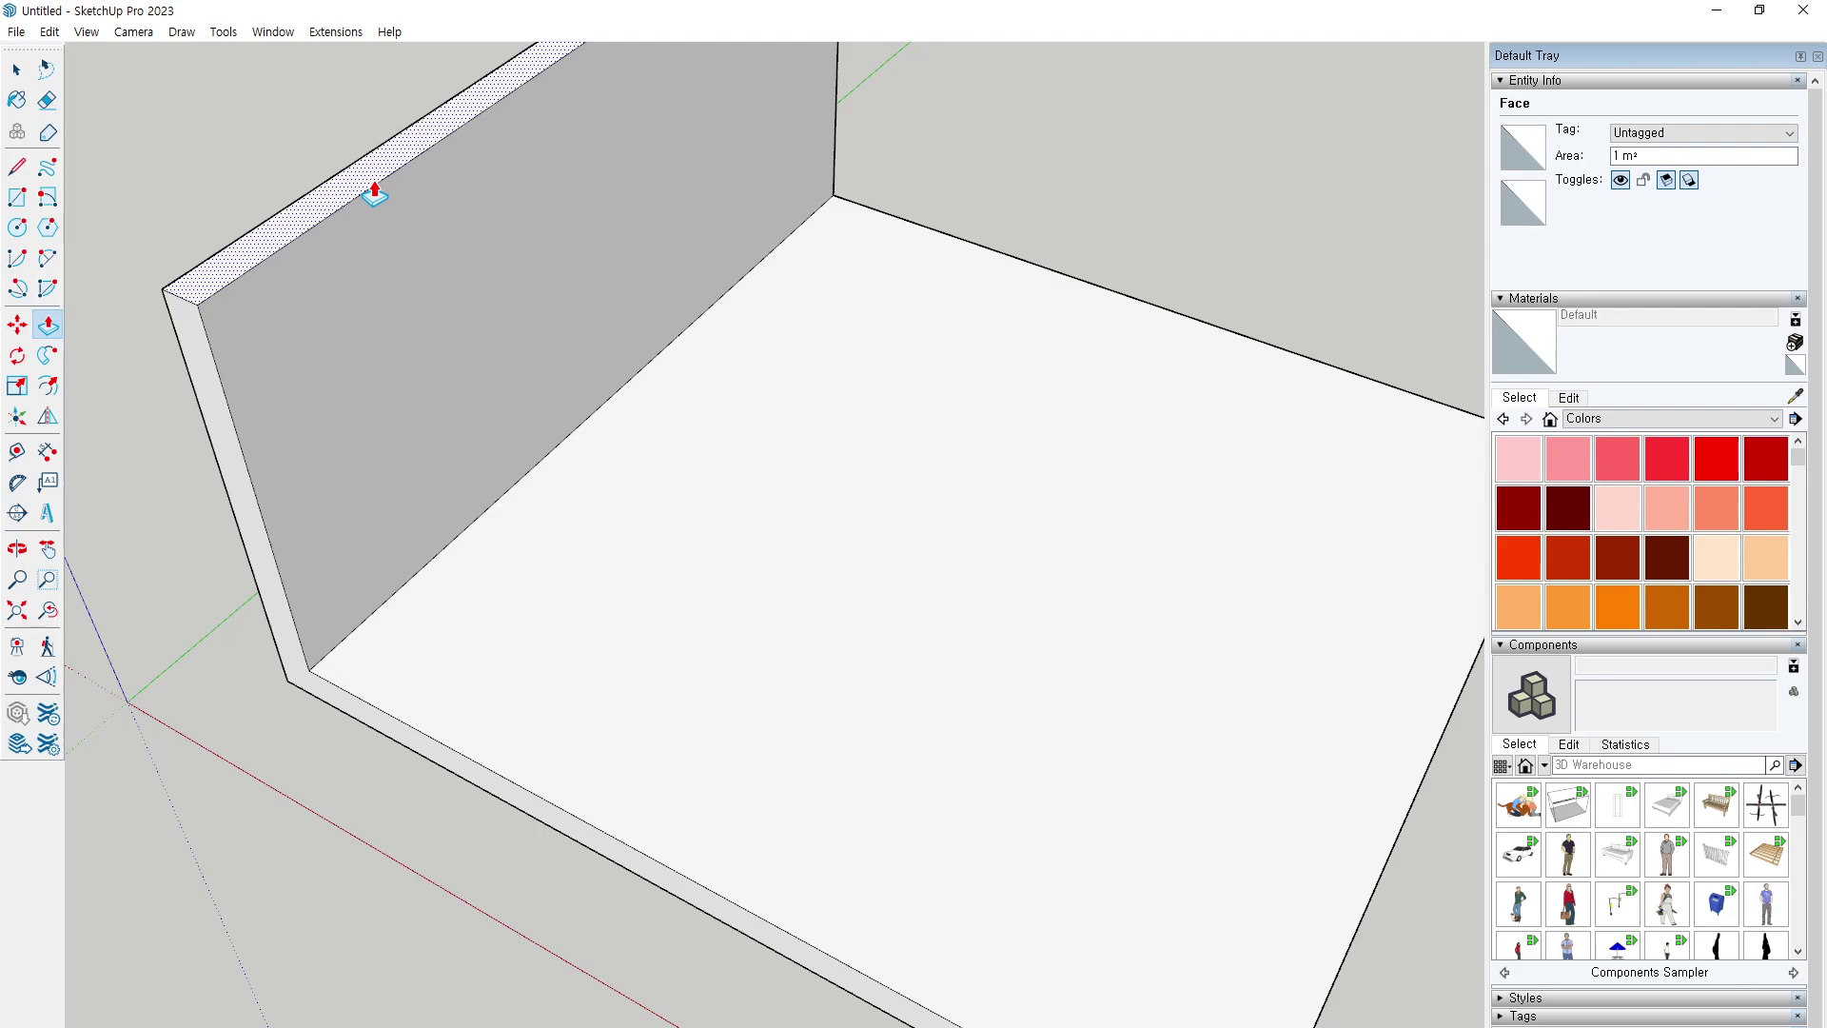
click(374, 193)
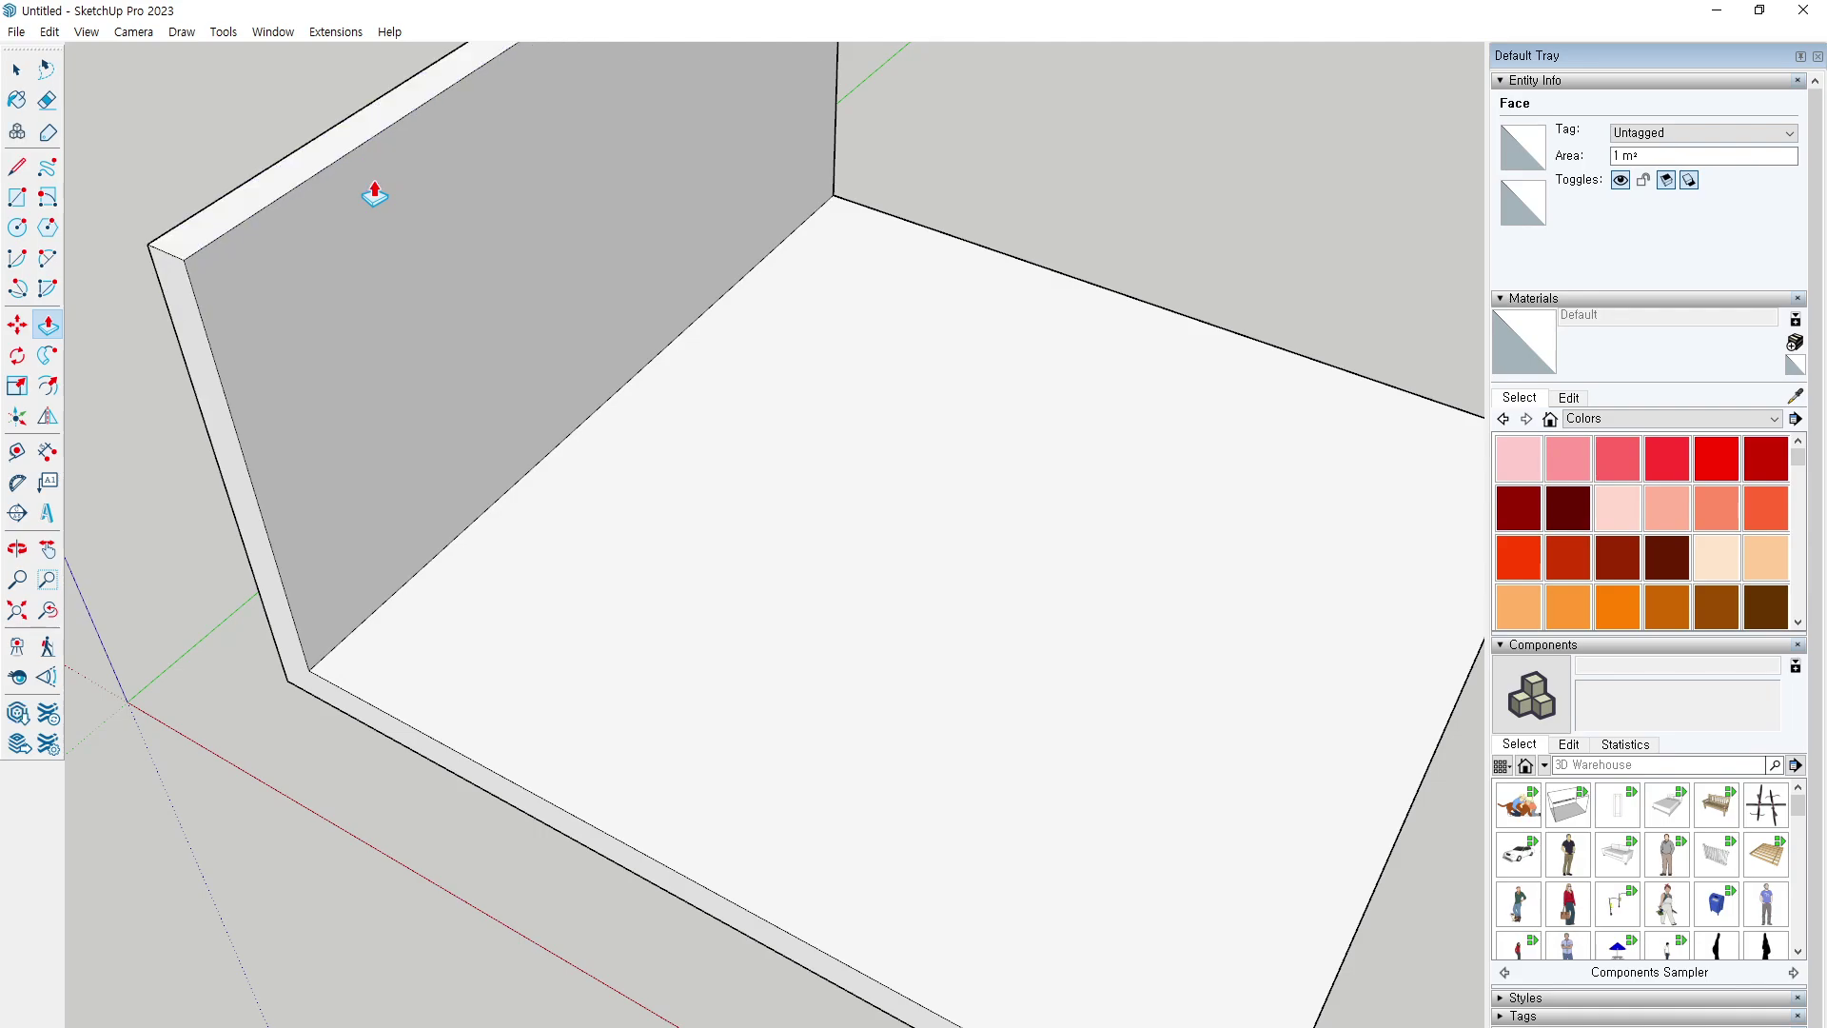
scroll(547, 583, down, 3)
middle_drag(547, 583, 592, 550)
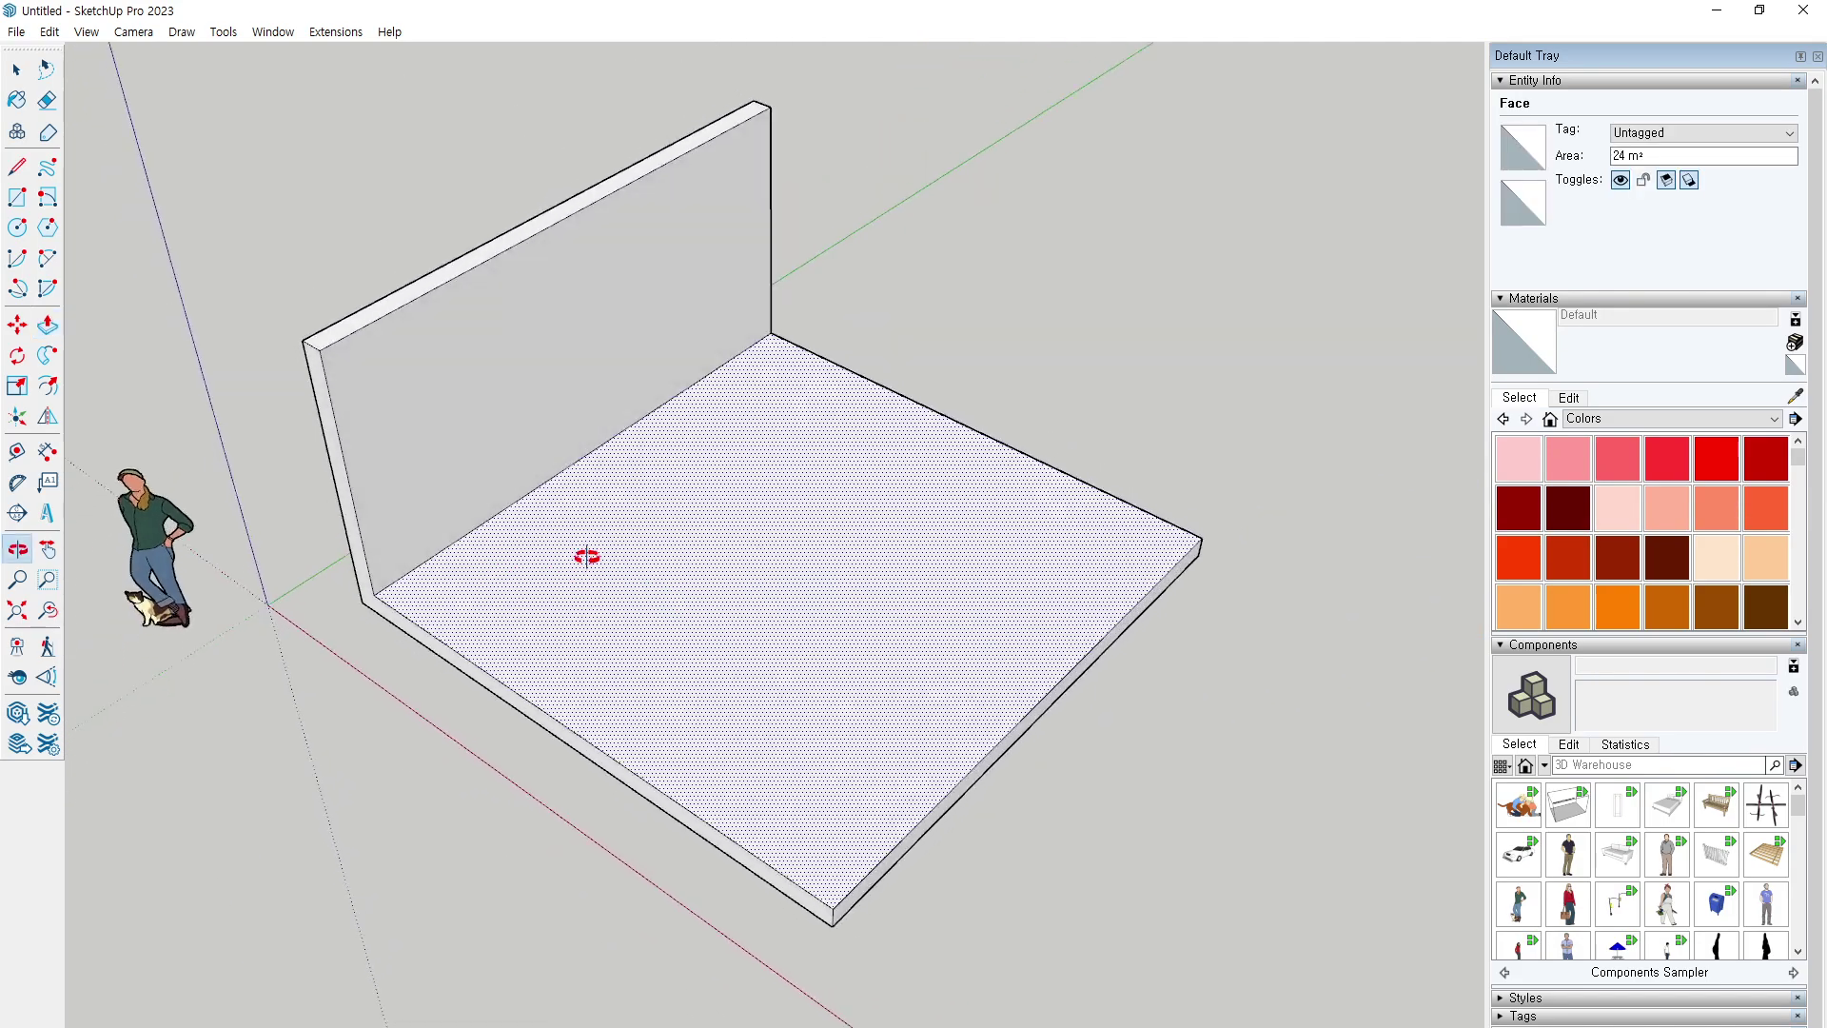
mouse_move(759, 366)
mouse_down()
mouse_move(1027, 476)
mouse_move(1174, 566)
mouse_up()
mouse_move(814, 381)
mouse_down()
mouse_move(798, 157)
mouse_move(761, 363)
mouse_up()
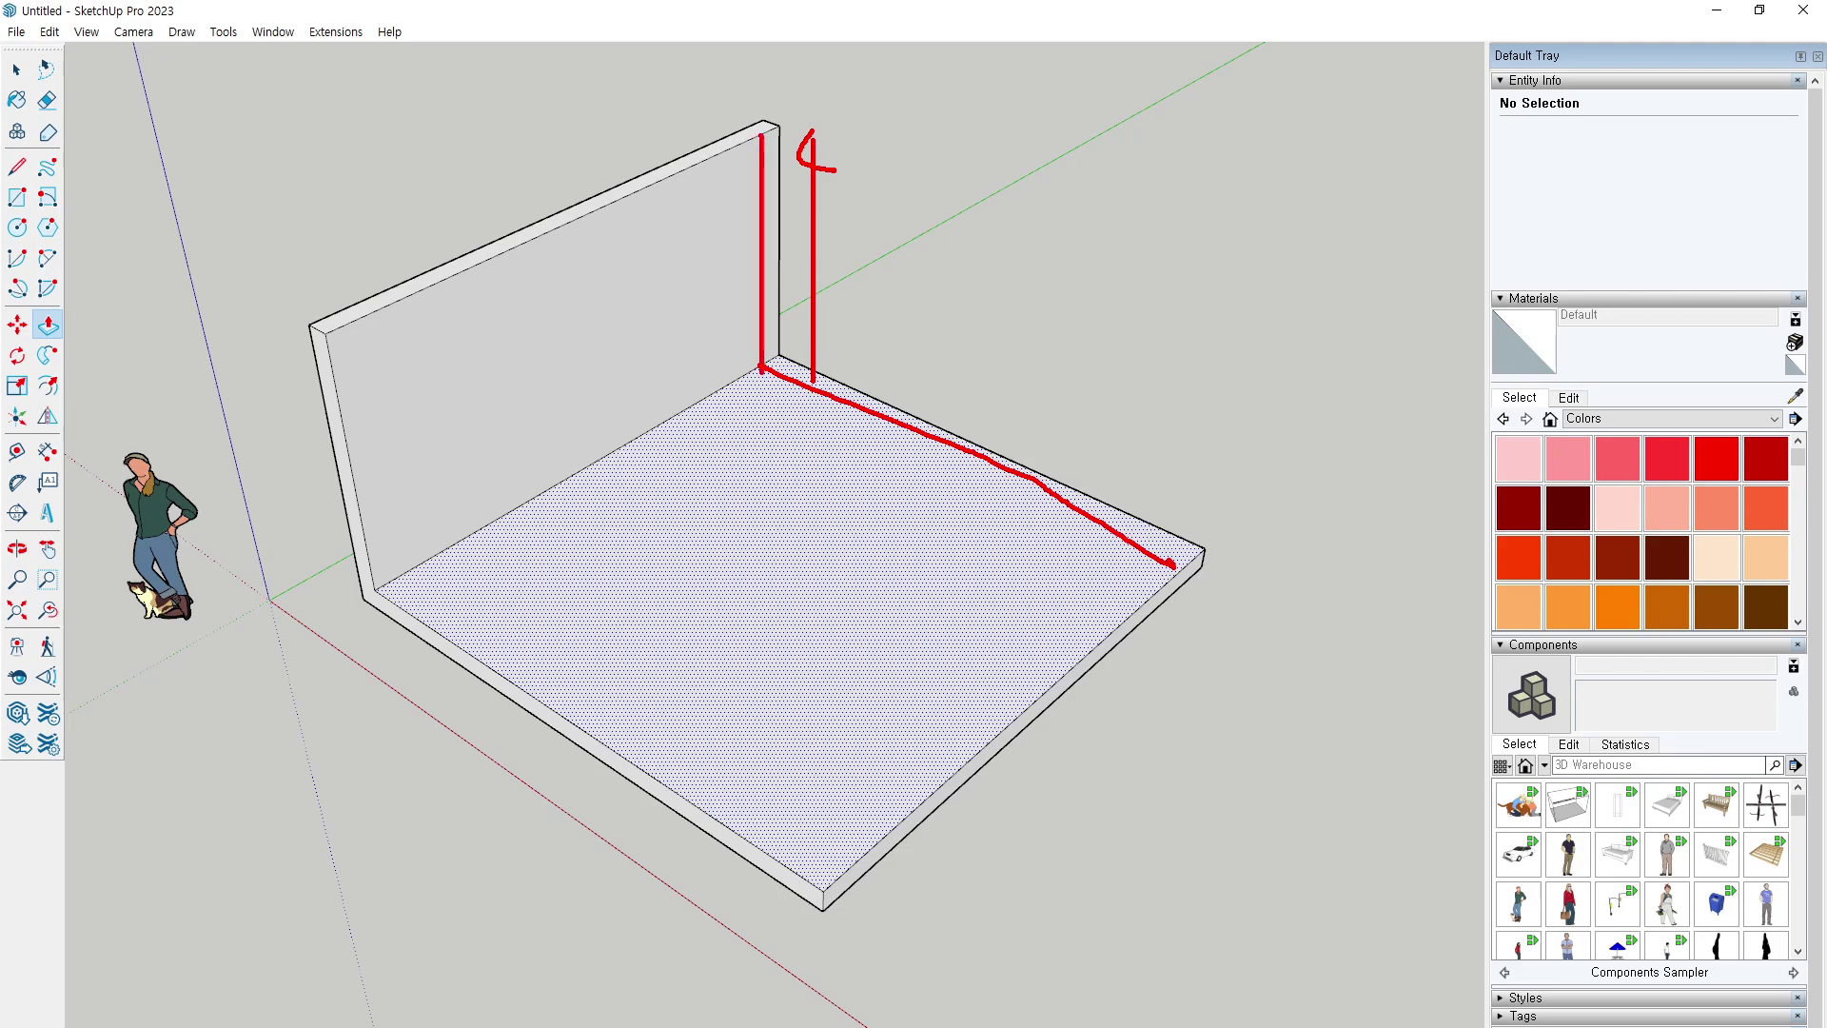
drag(767, 204, 1104, 385)
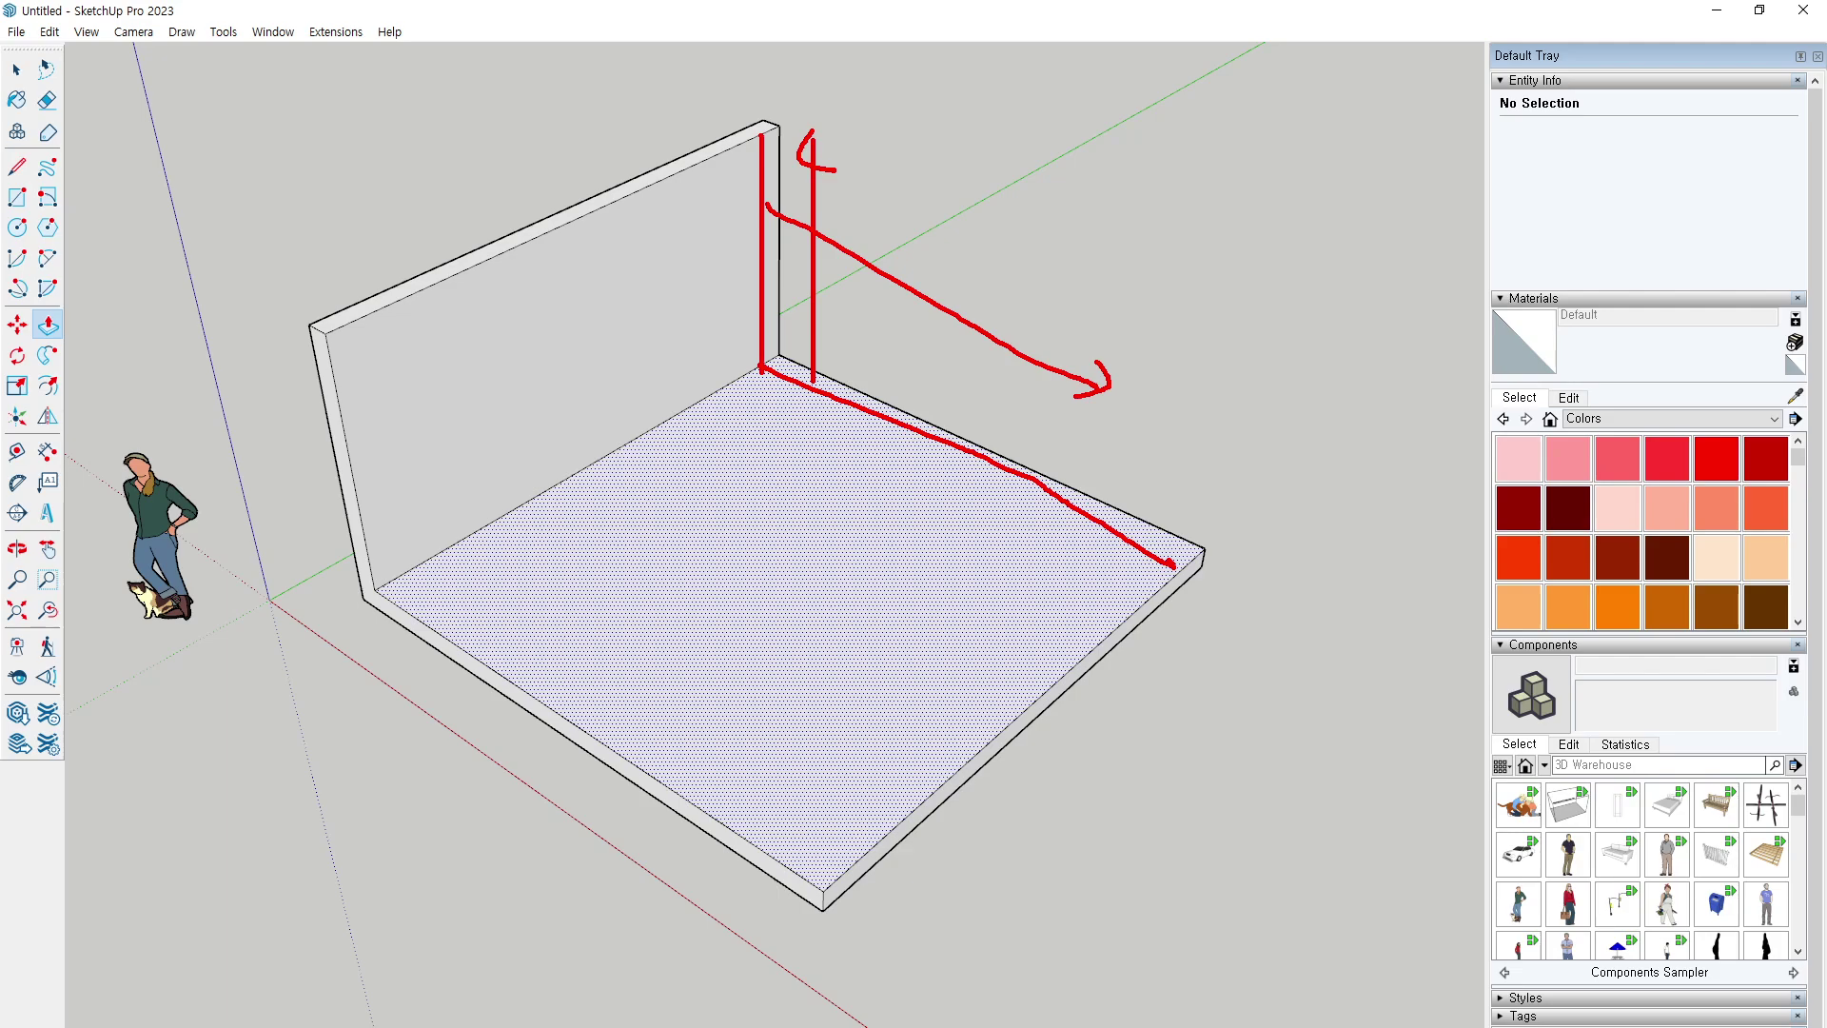
key(Escape)
key(space)
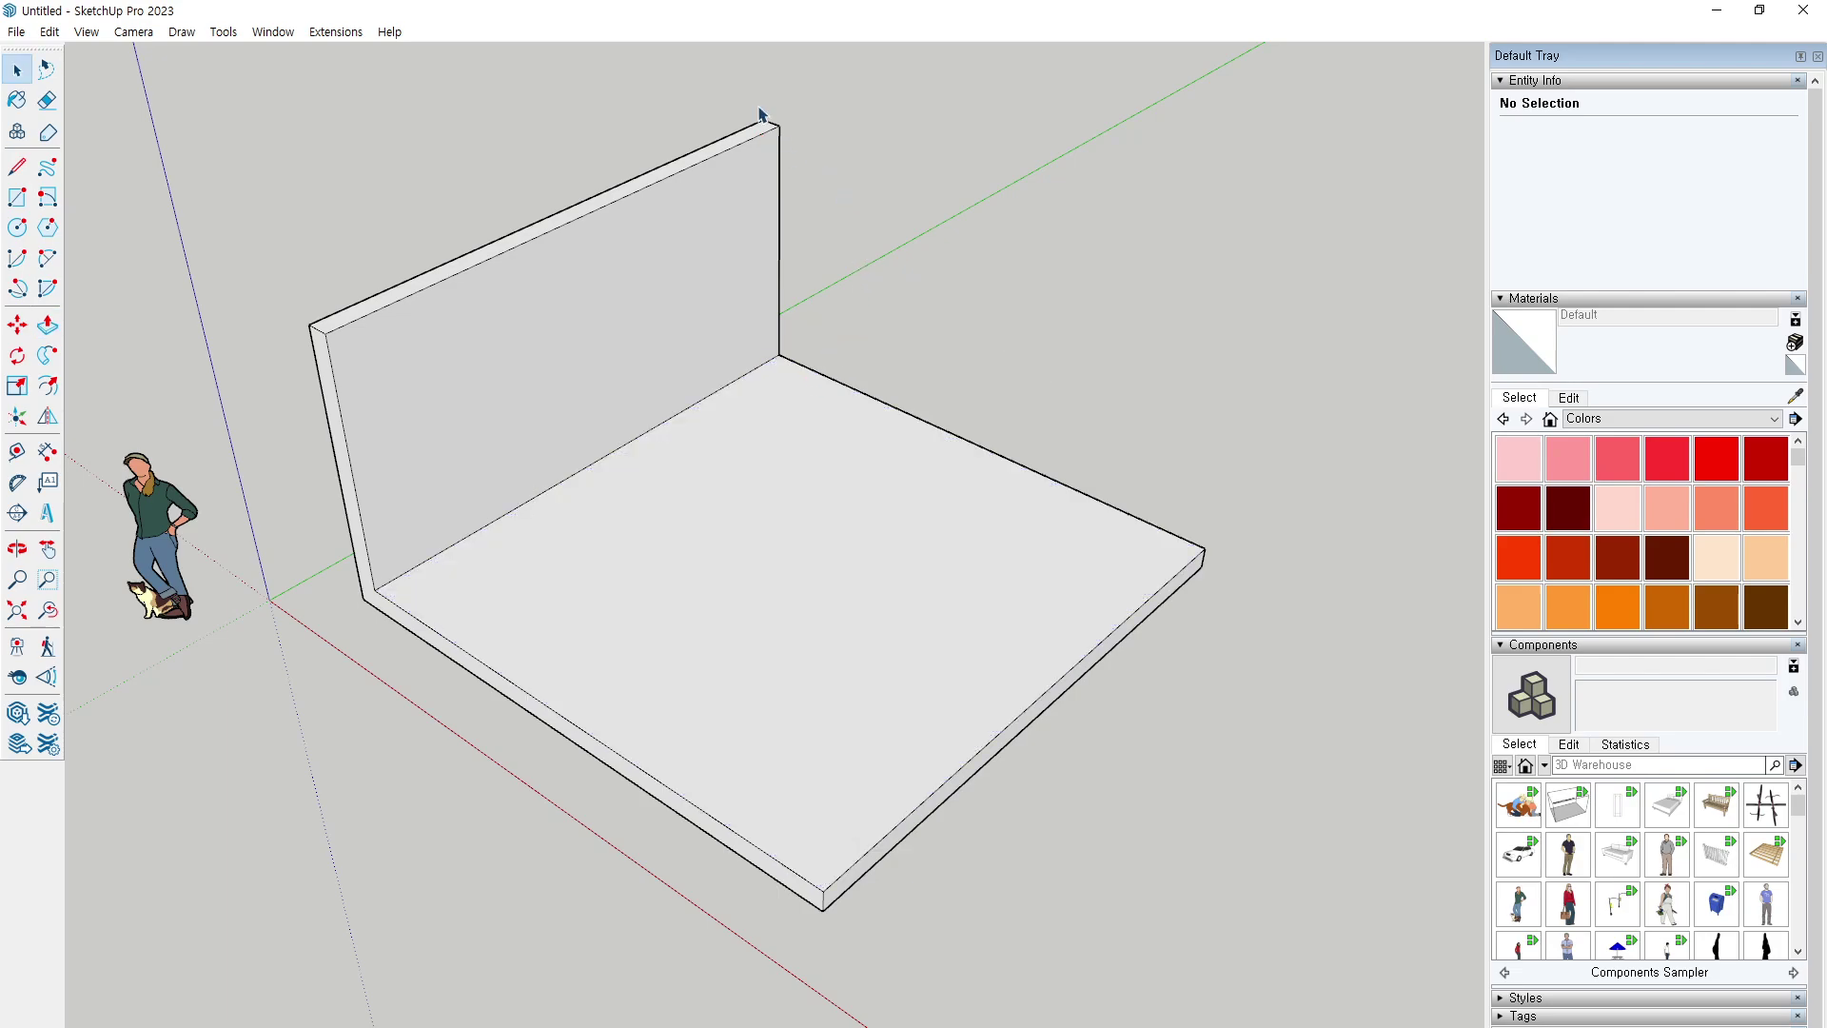
Trial-copy the wall's 2400 mm vertical corner edge slightly left, then cancel the copy.
click(17, 167)
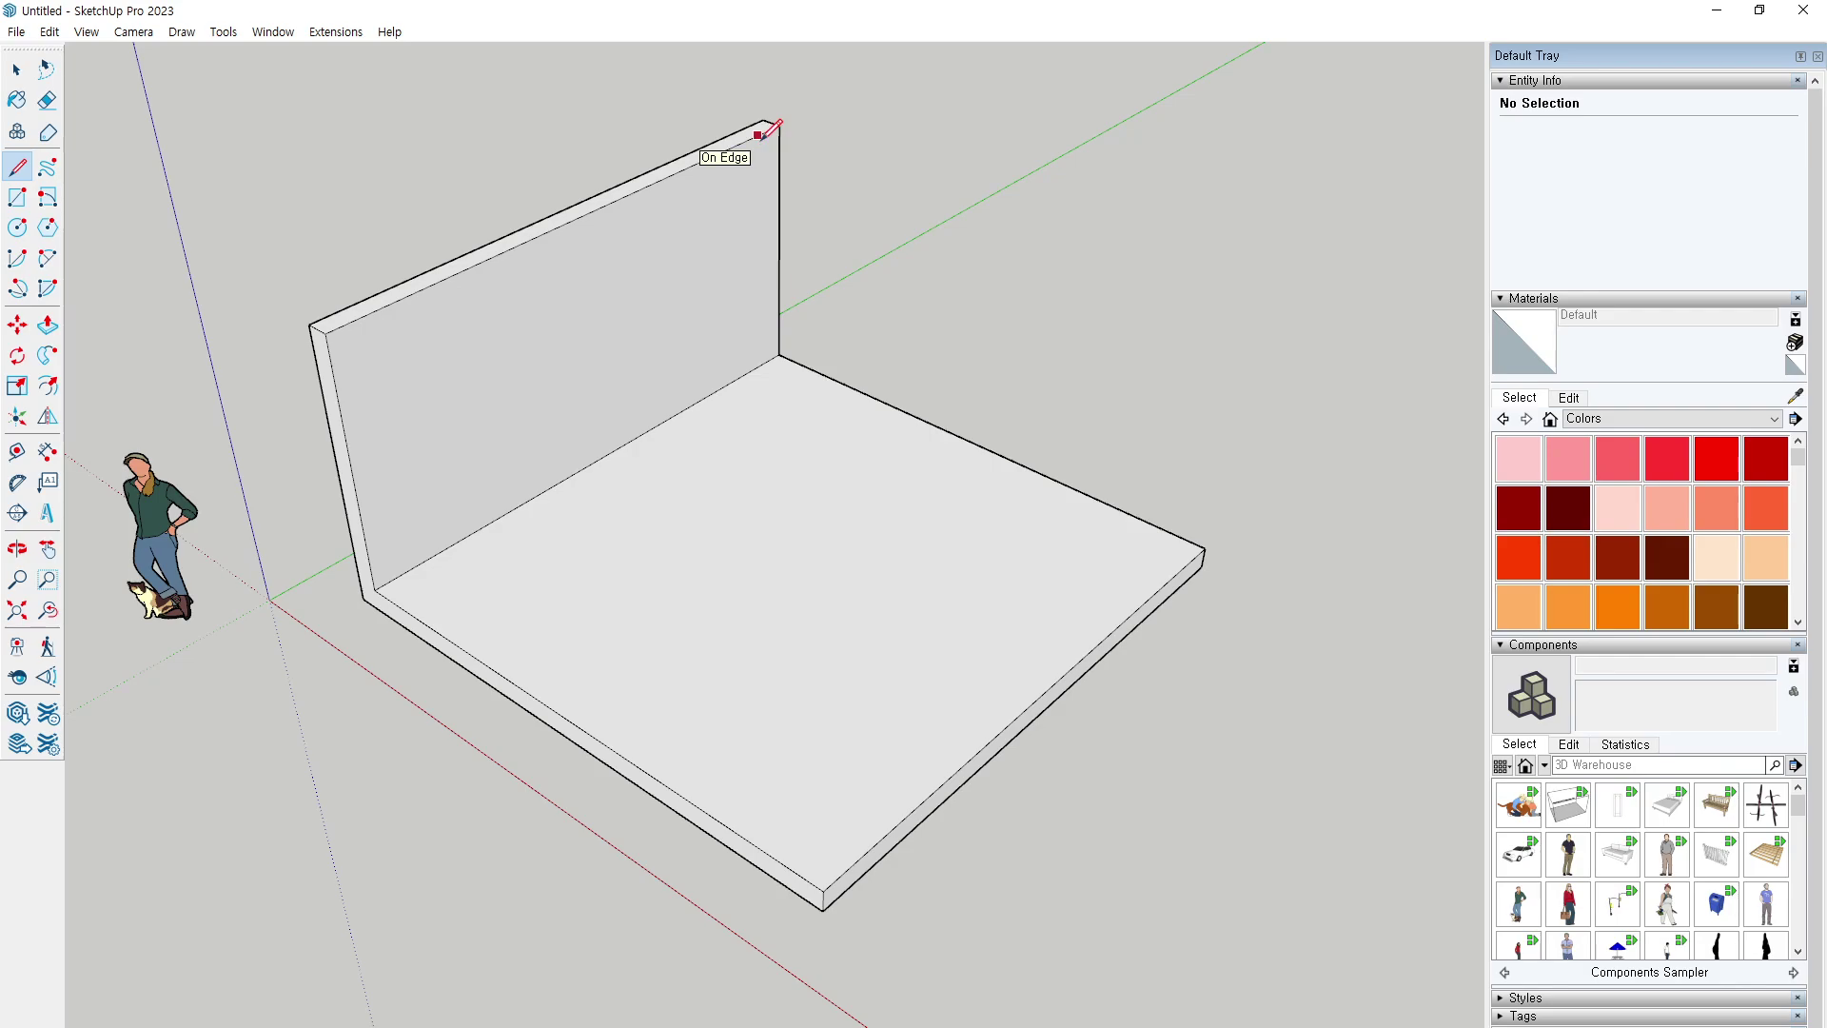
click(17, 324)
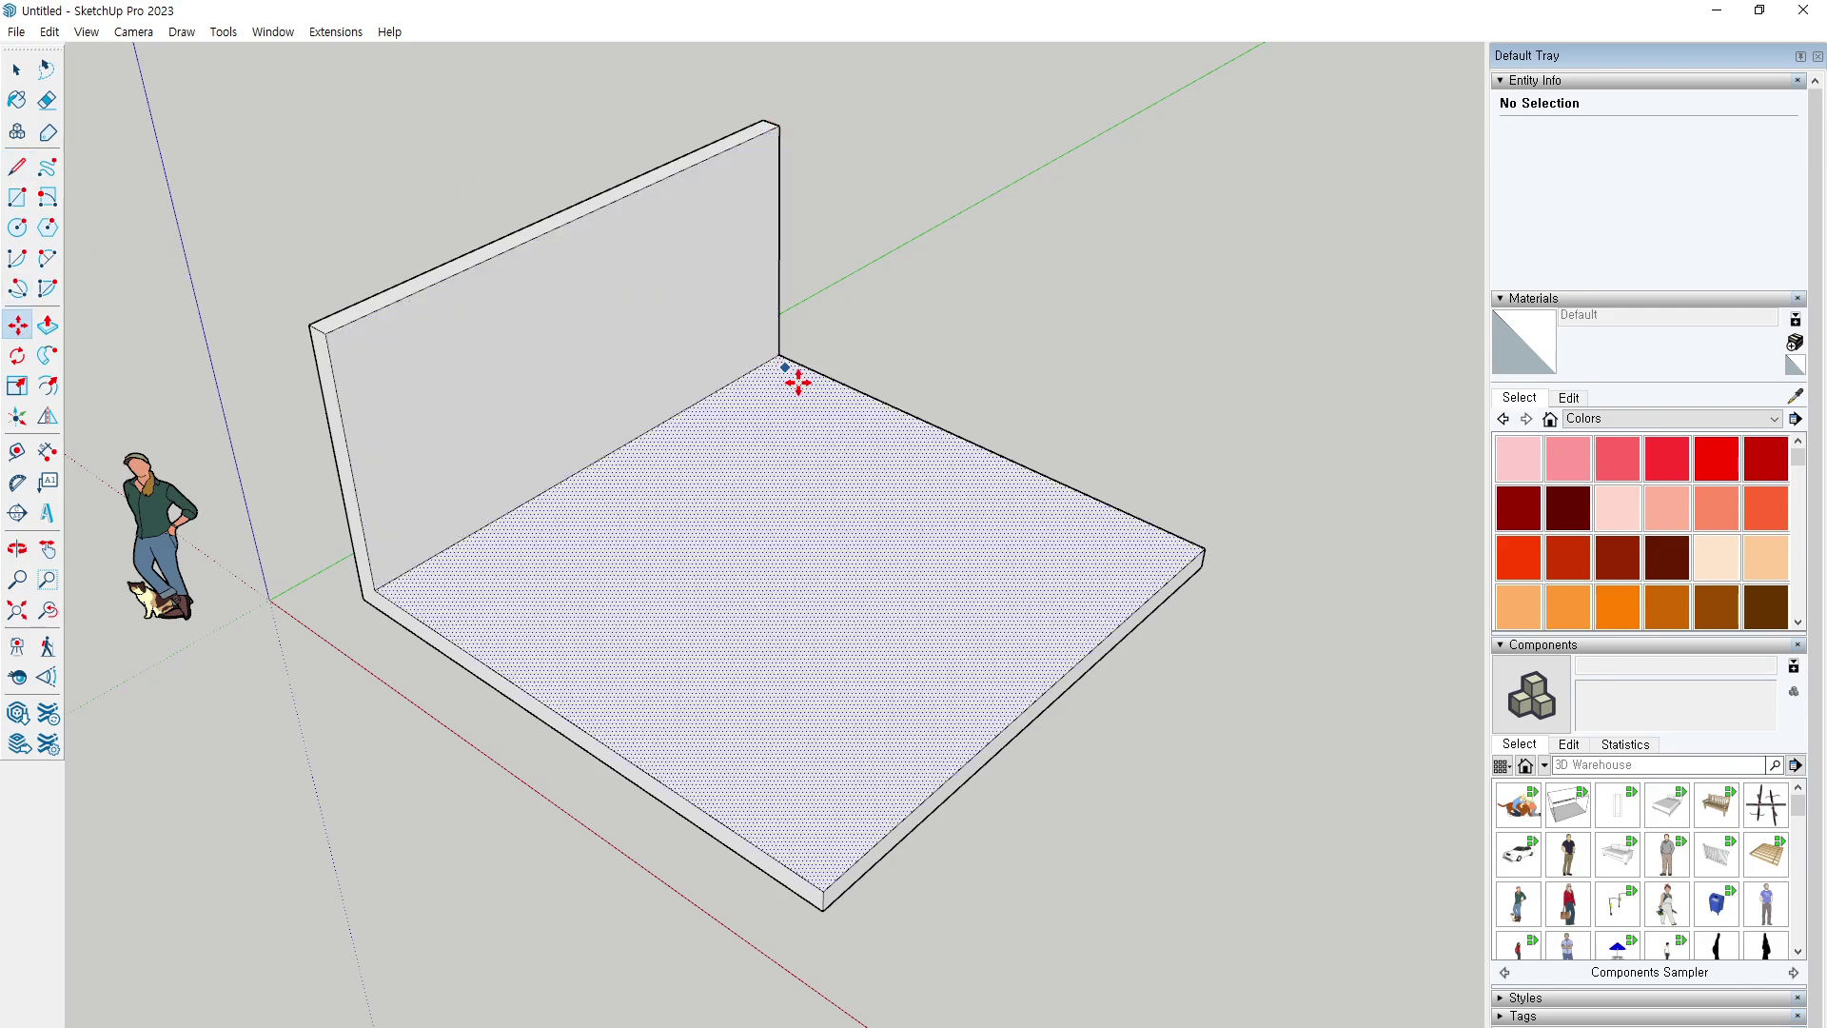
click(780, 225)
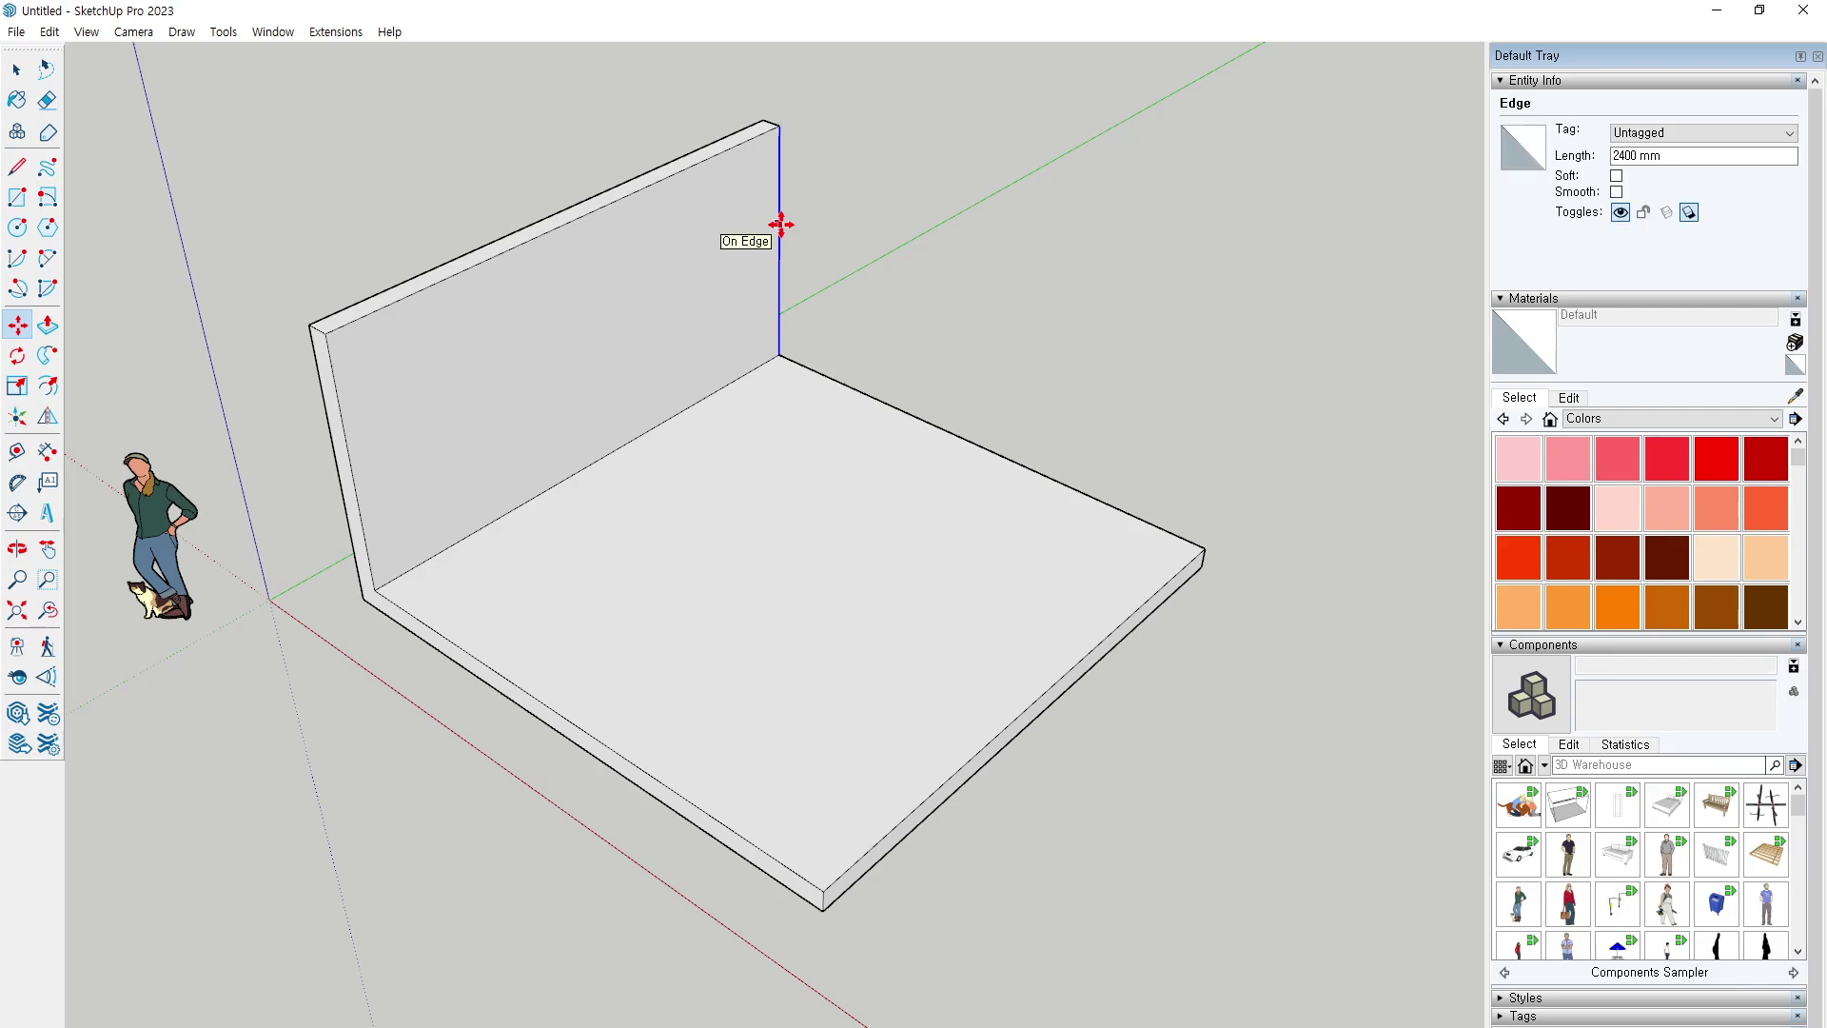
click(727, 293)
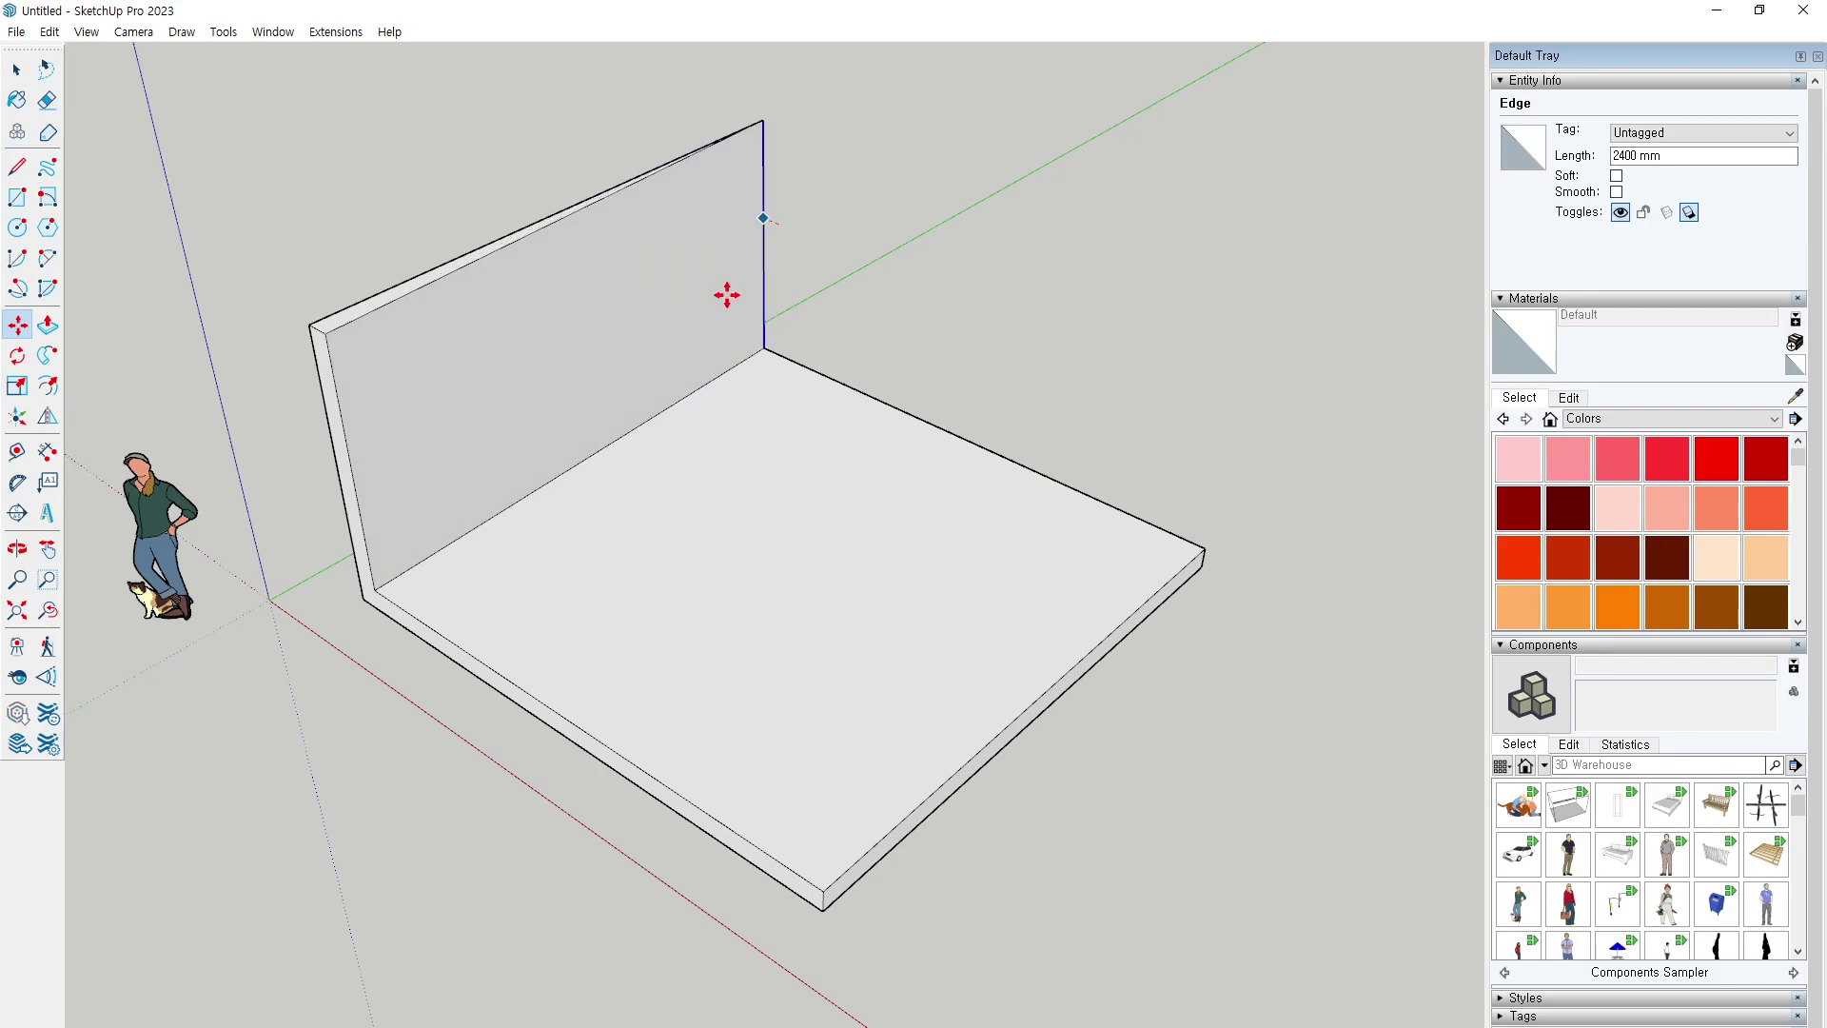
key(ctrl)
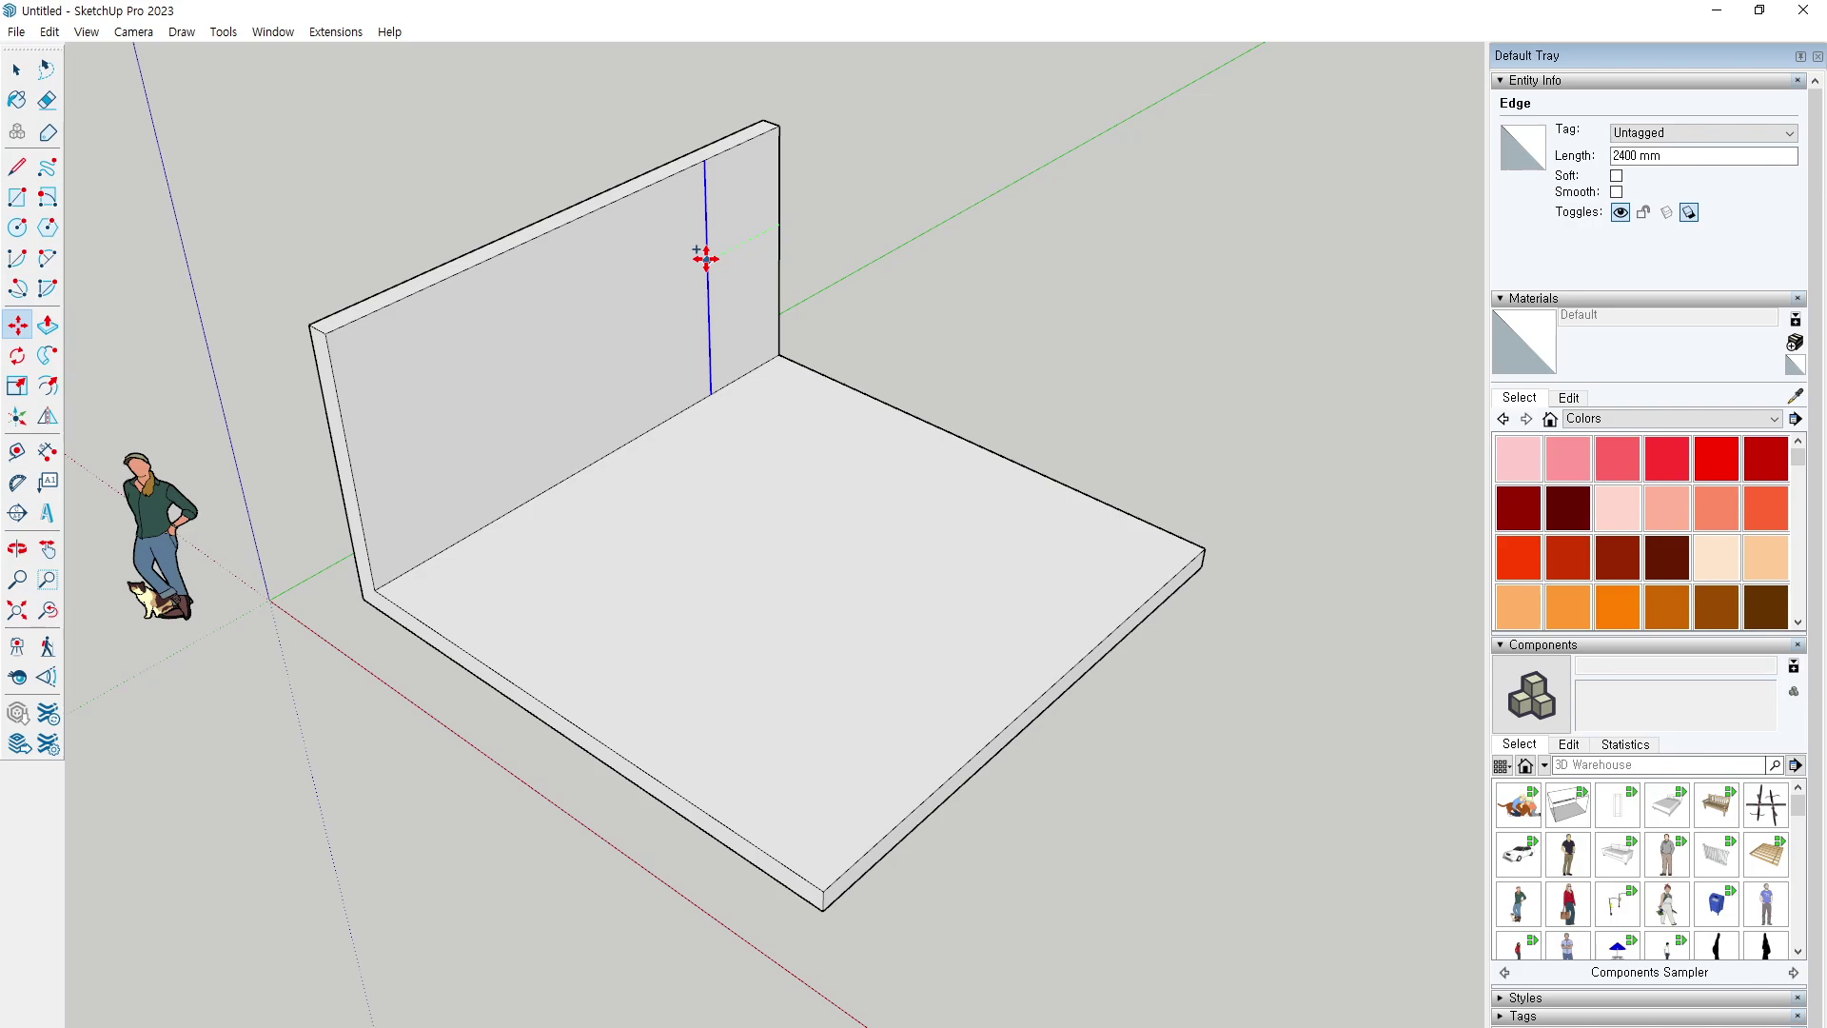
key(Escape)
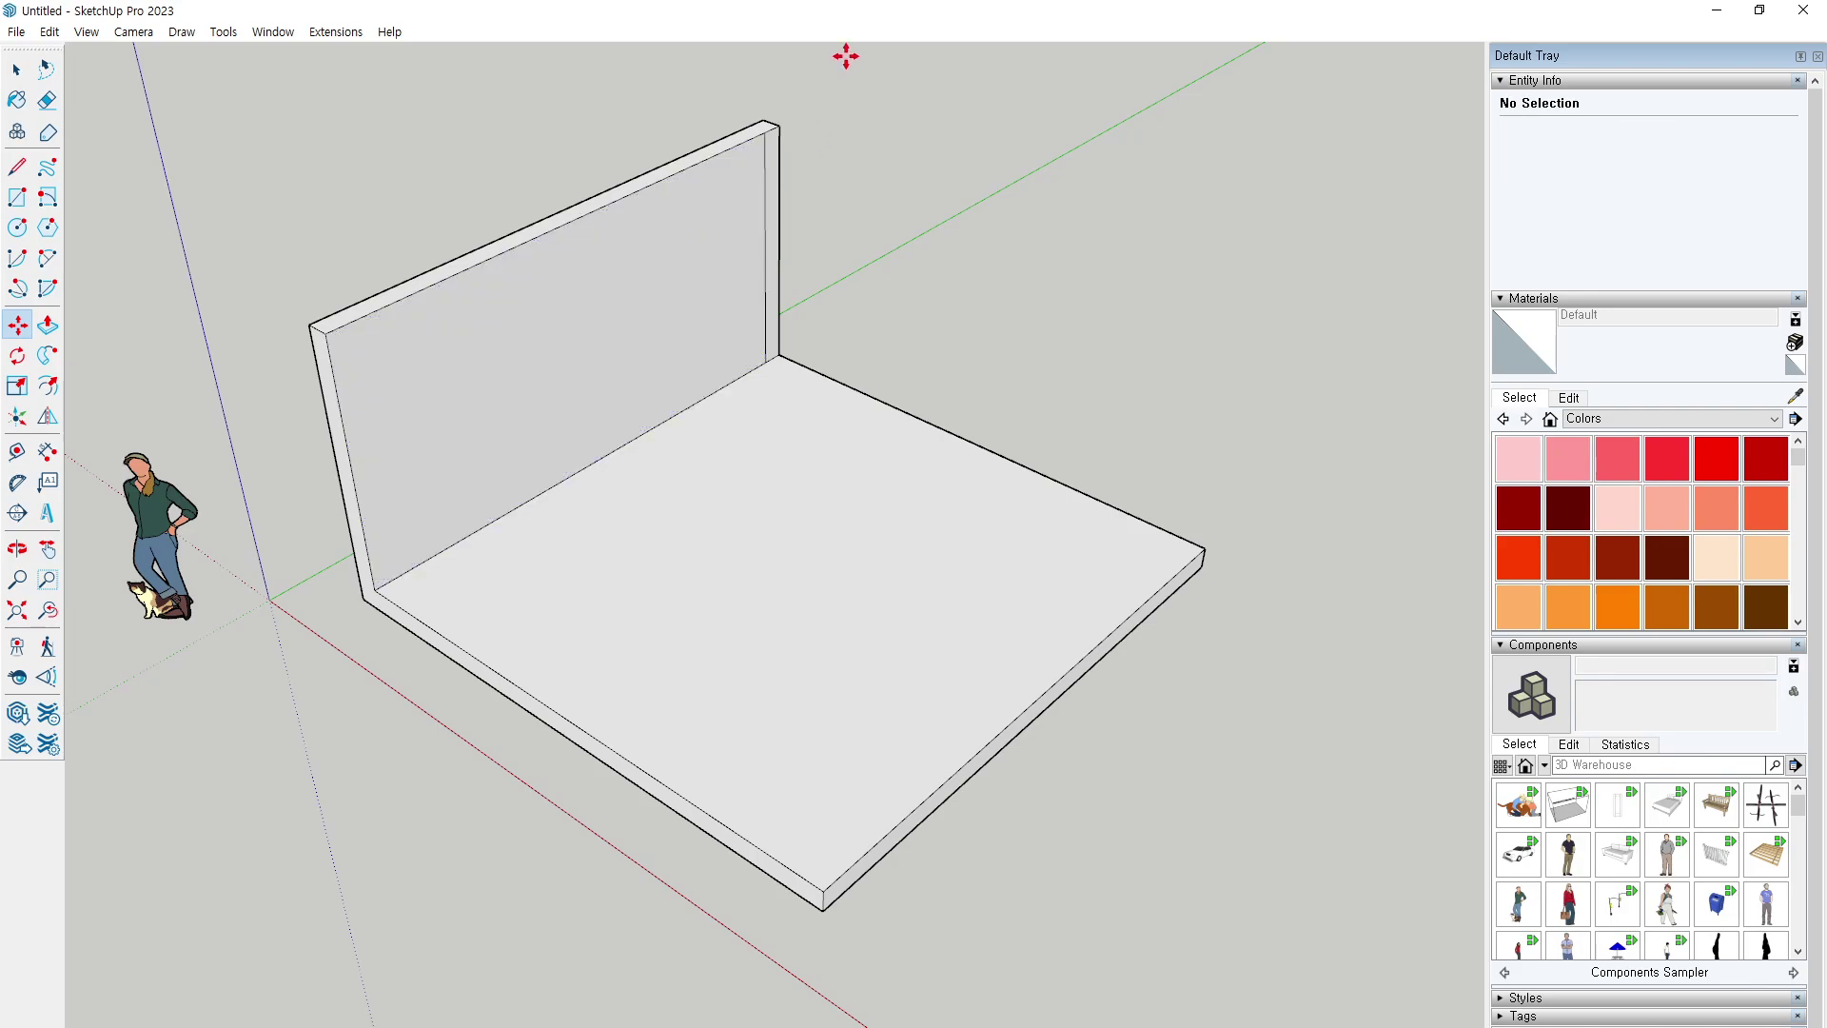
scroll(830, 103, up, 2)
key(space)
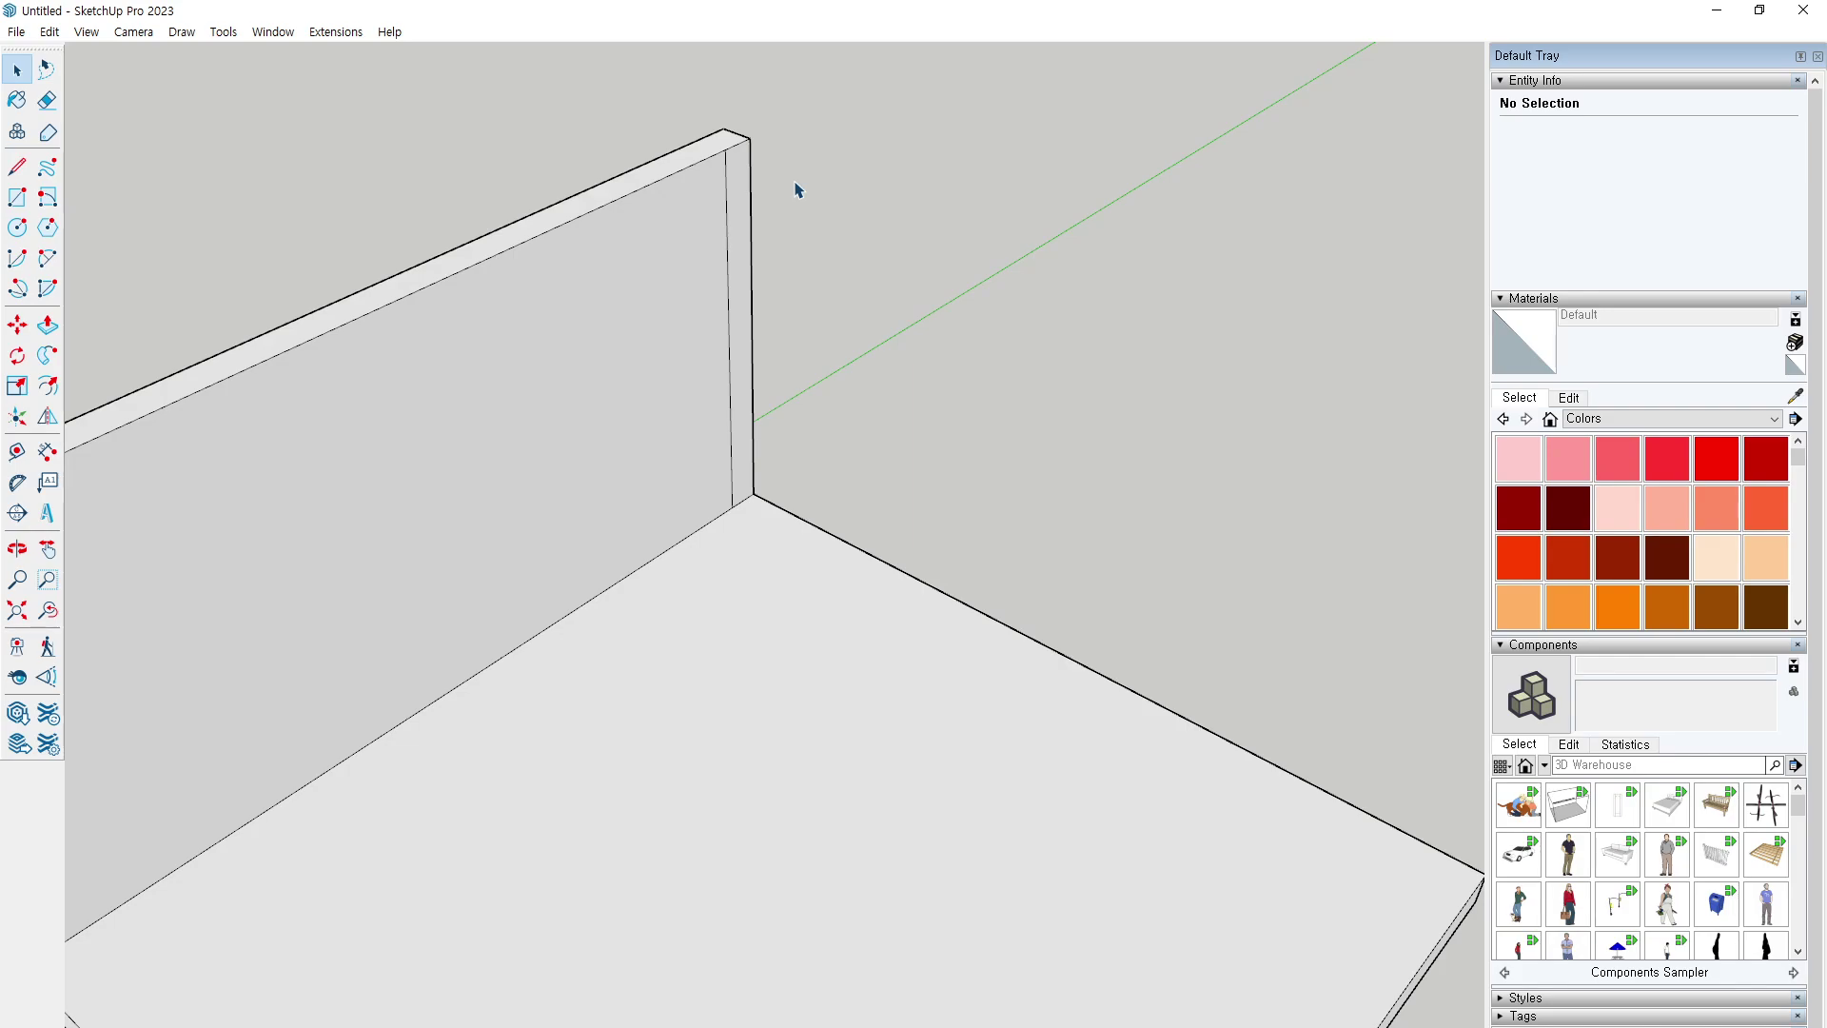
Push/Pull the wall's thin end face along the slab's right edge to the far corner.
click(46, 324)
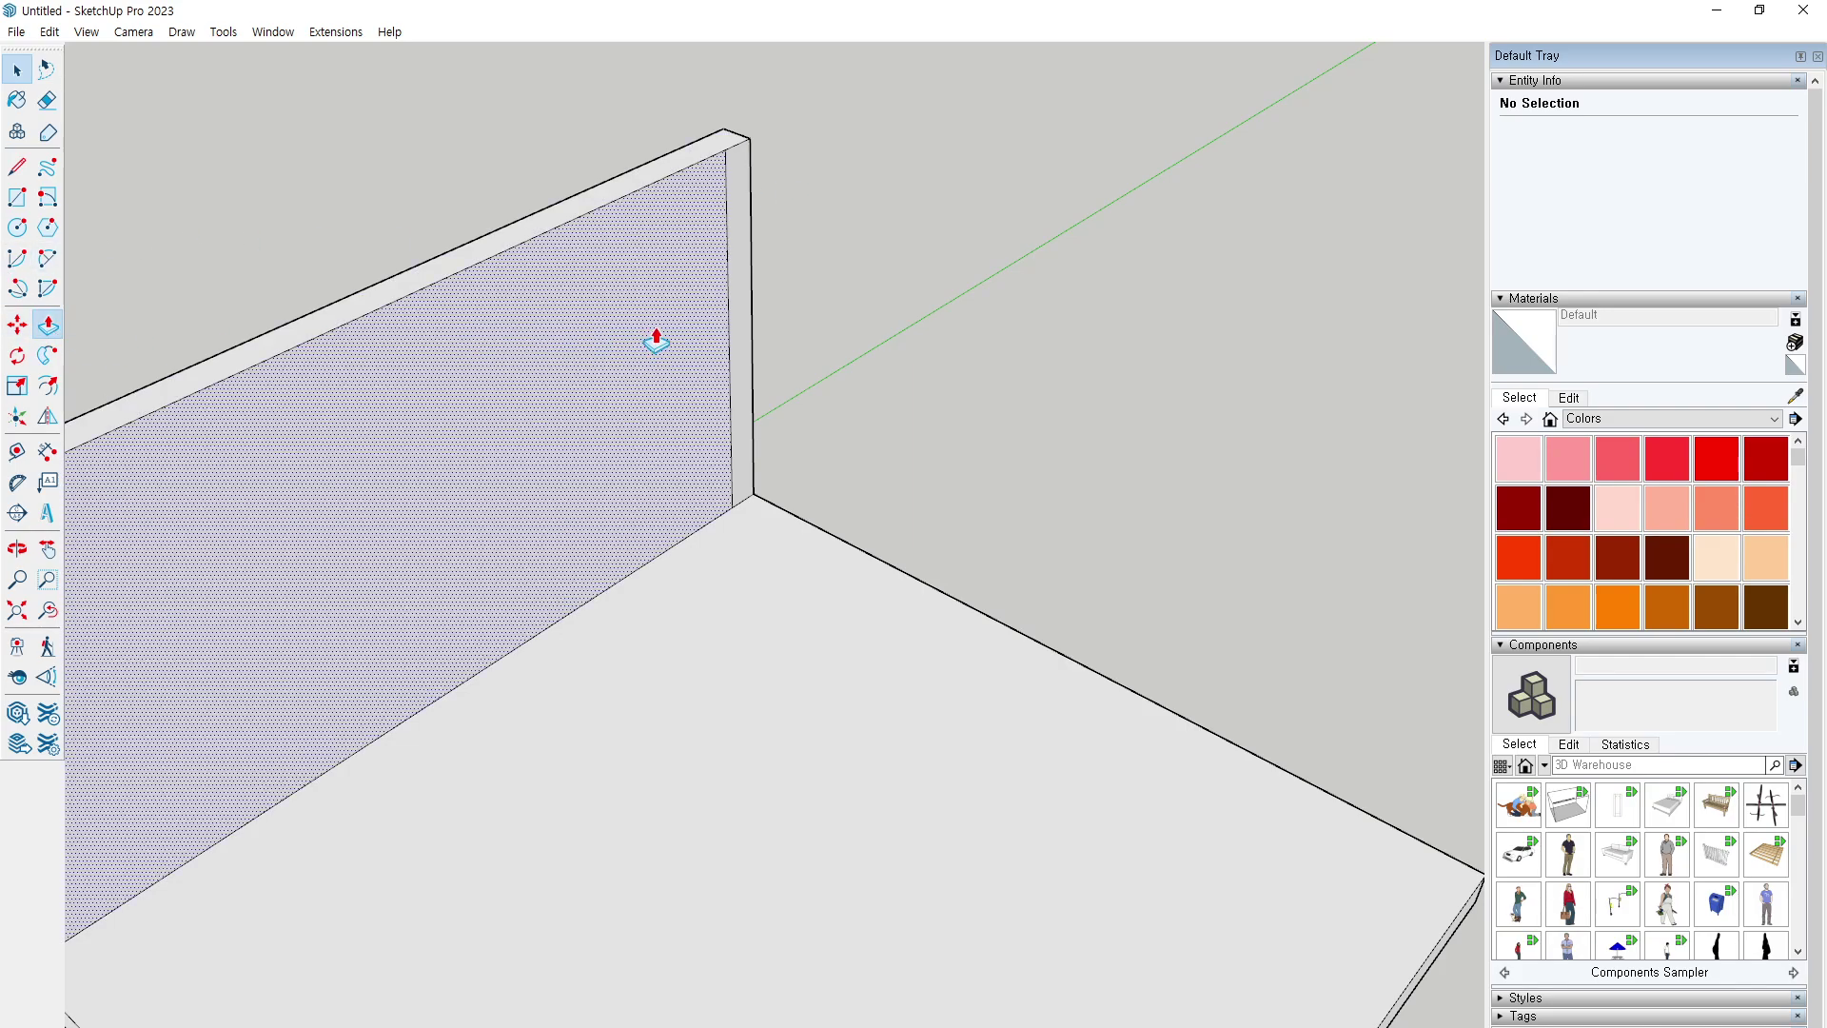
scroll(745, 259, down, 3)
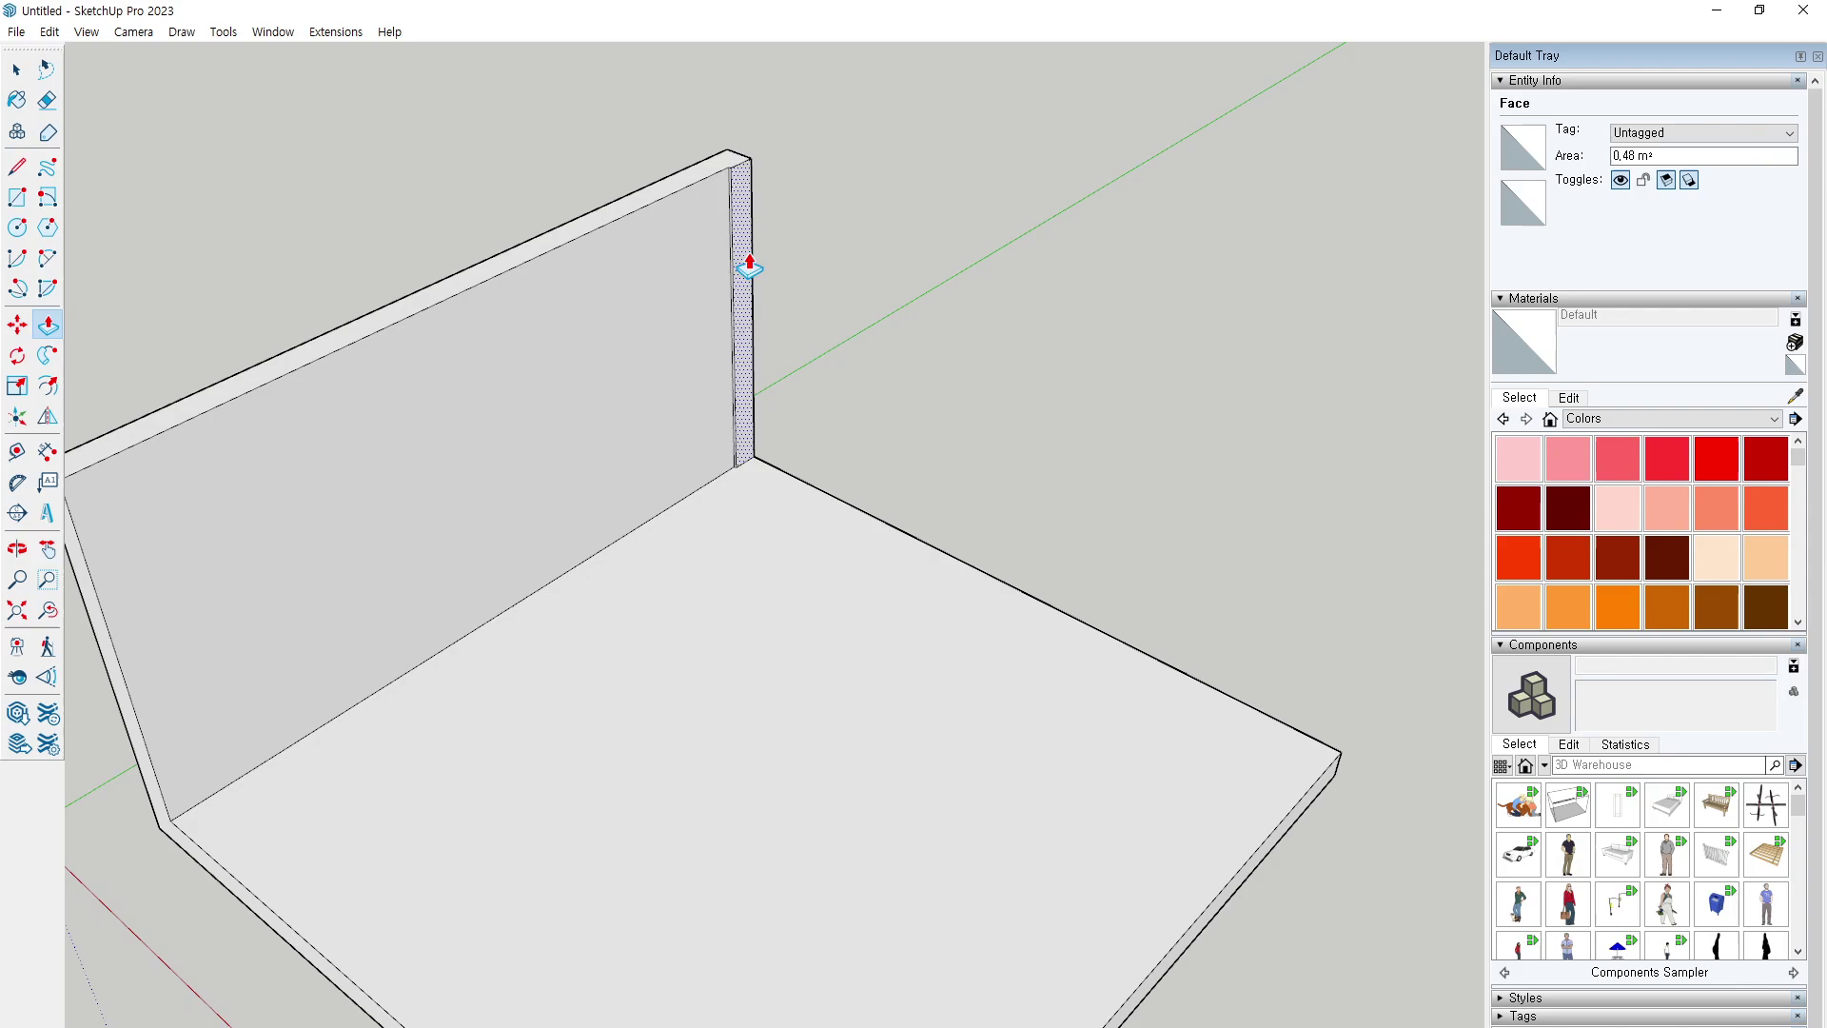
click(747, 266)
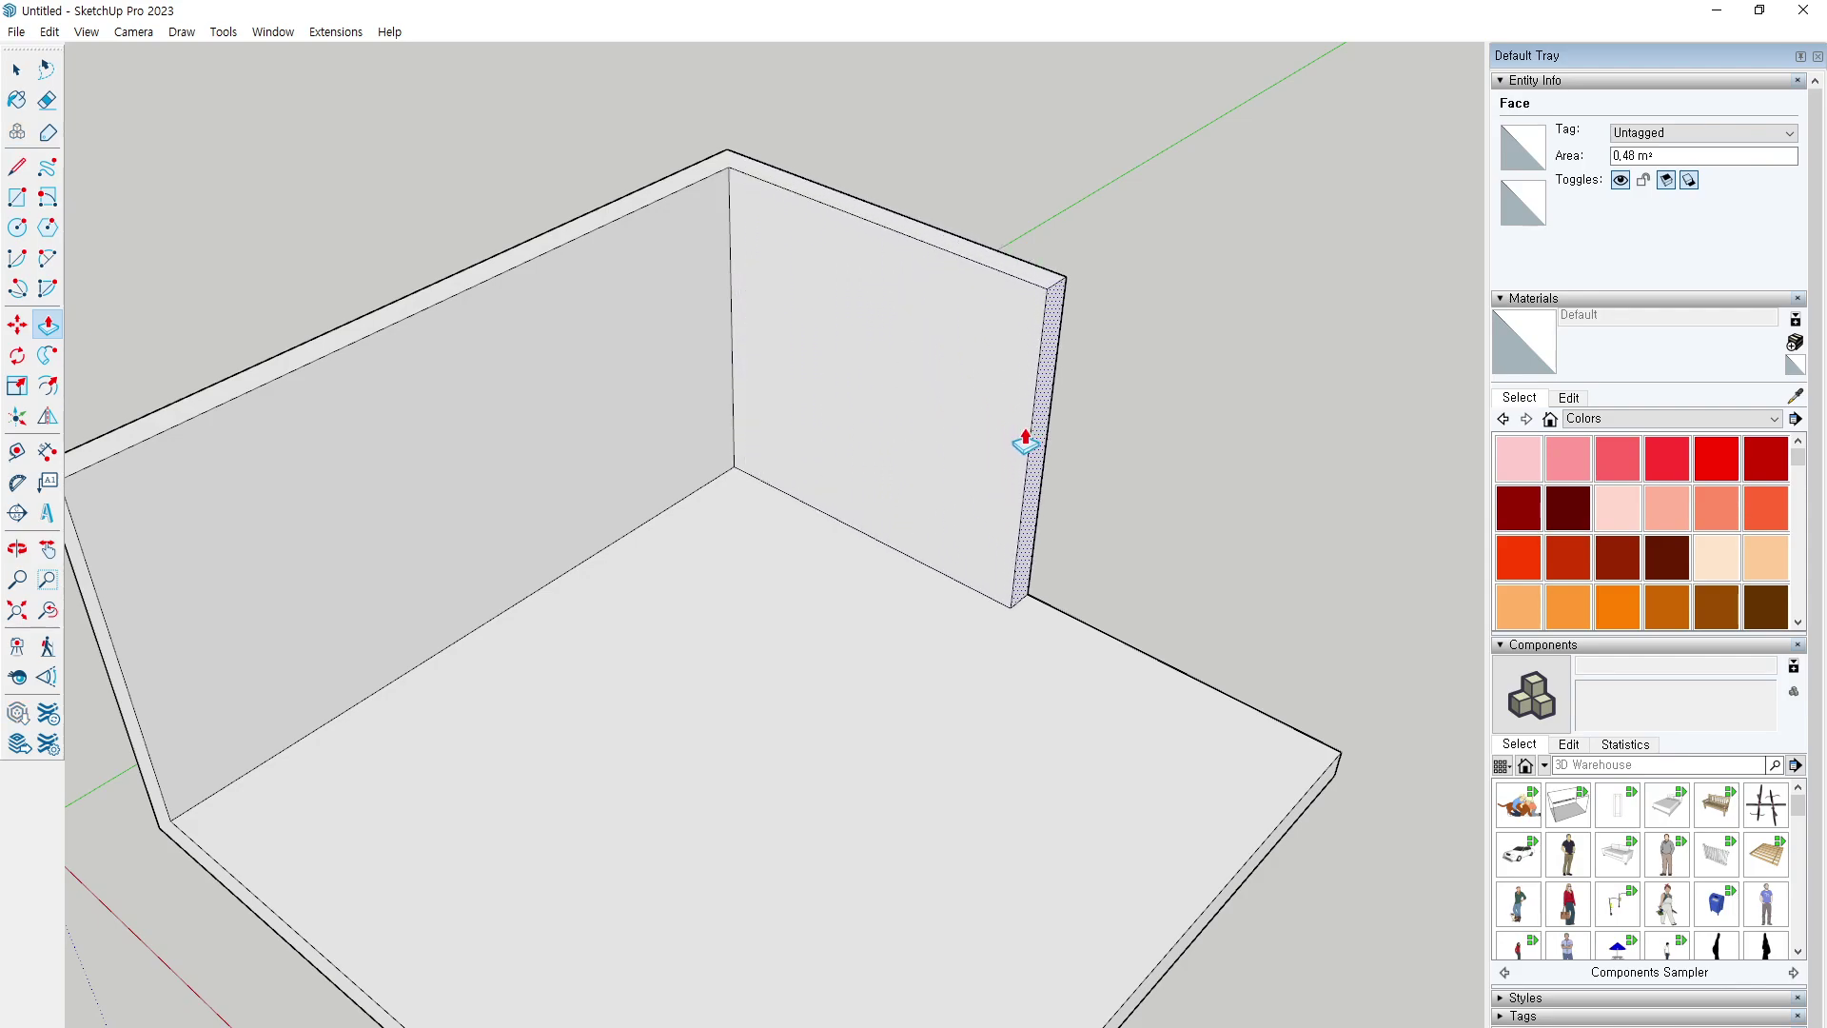
drag(1369, 766, 1358, 754)
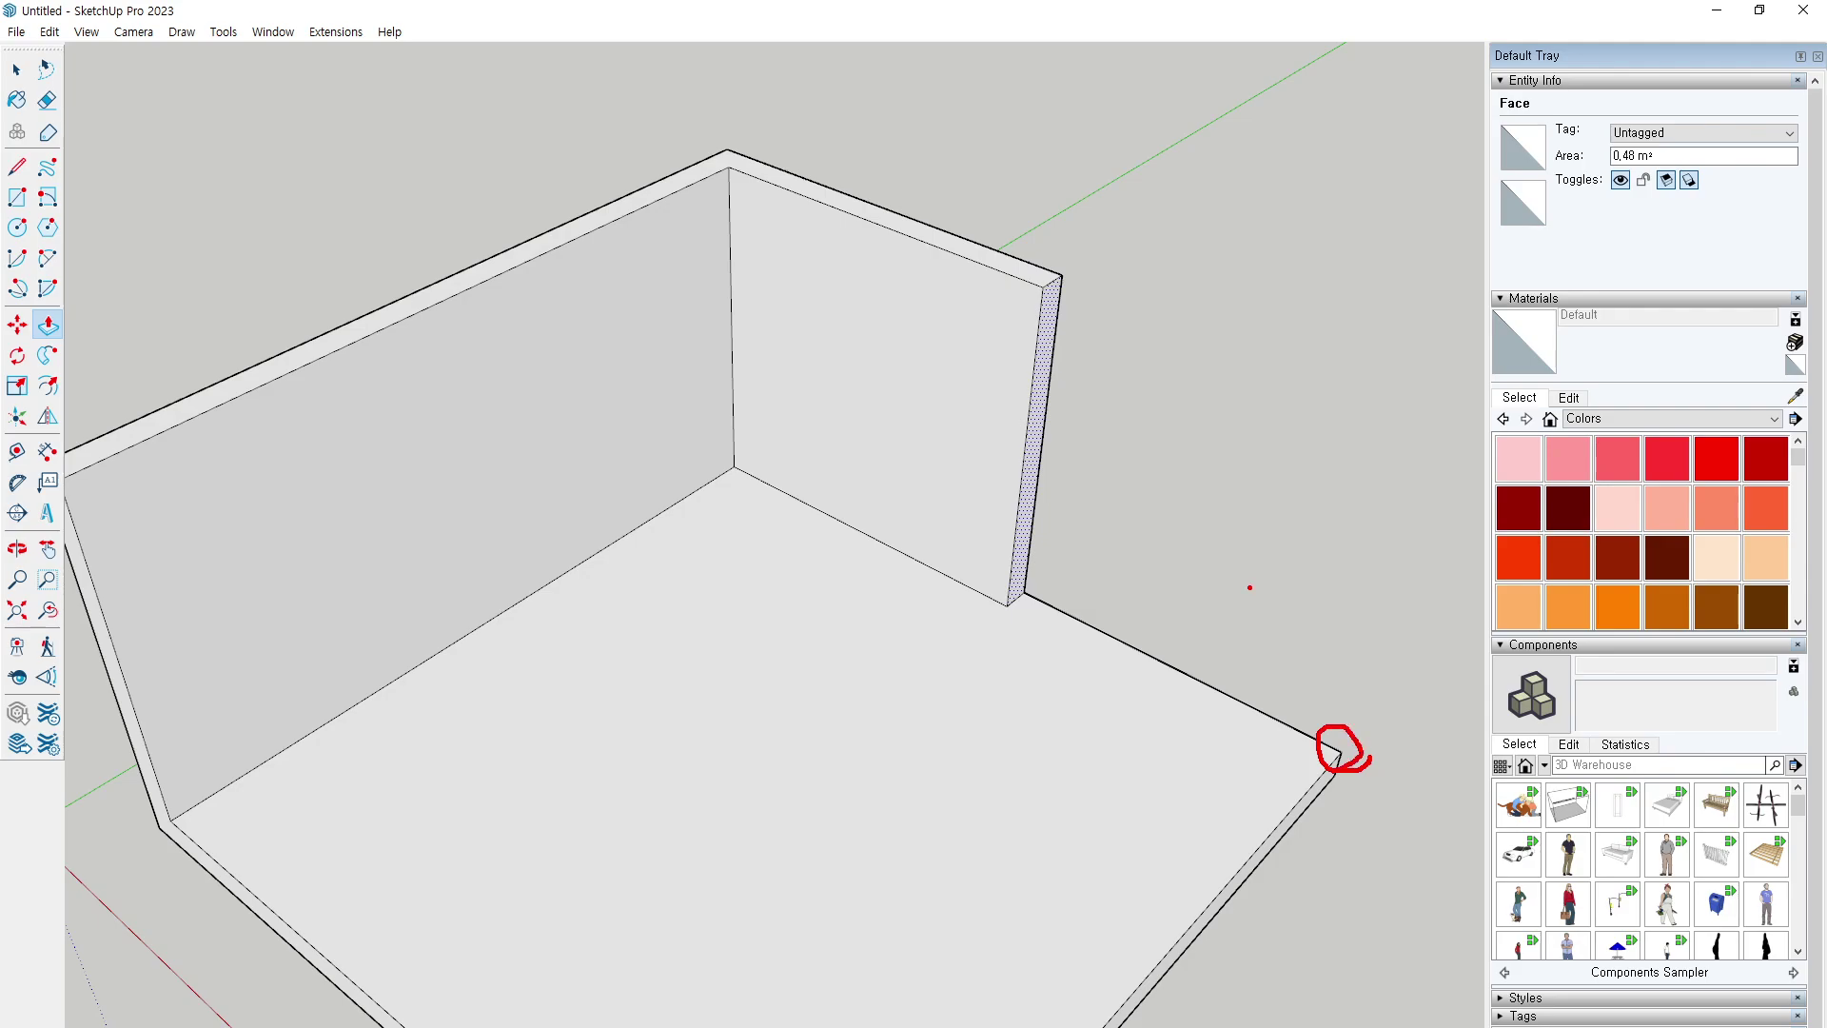
click(1248, 759)
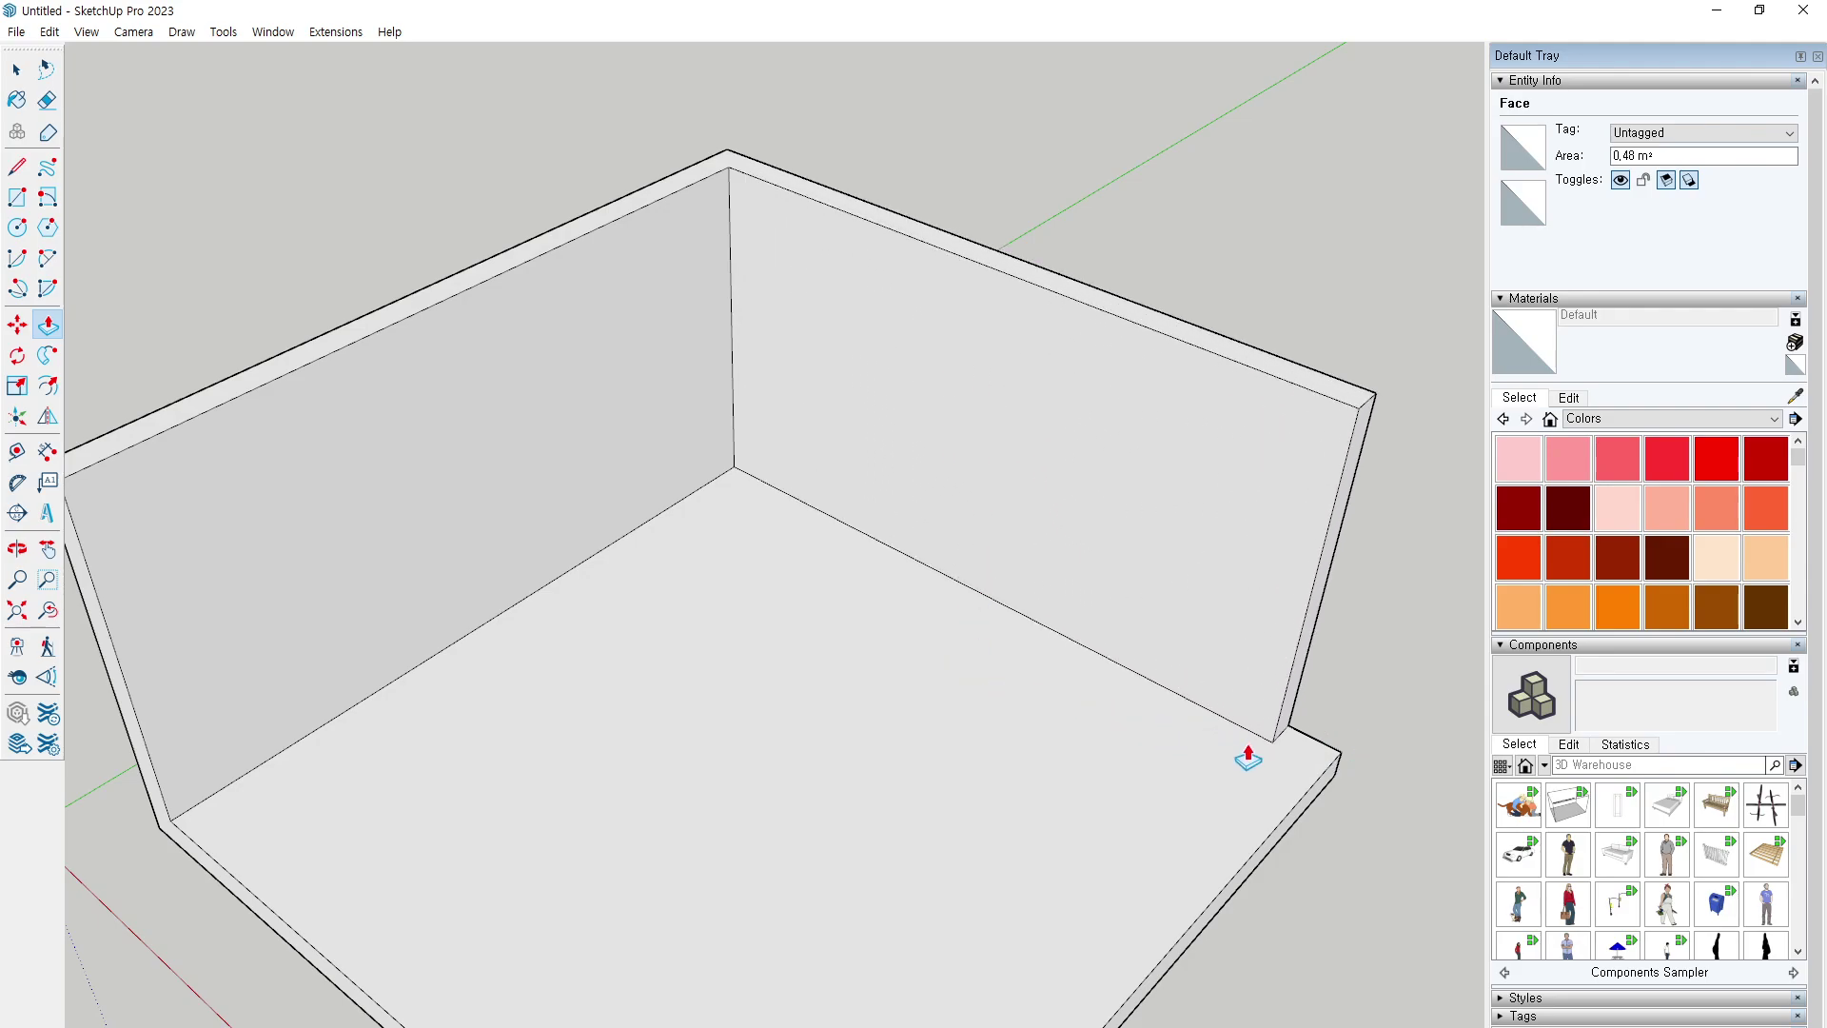
mouse_move(1333, 762)
middle_down()
mouse_move(1225, 650)
mouse_move(1215, 673)
middle_up()
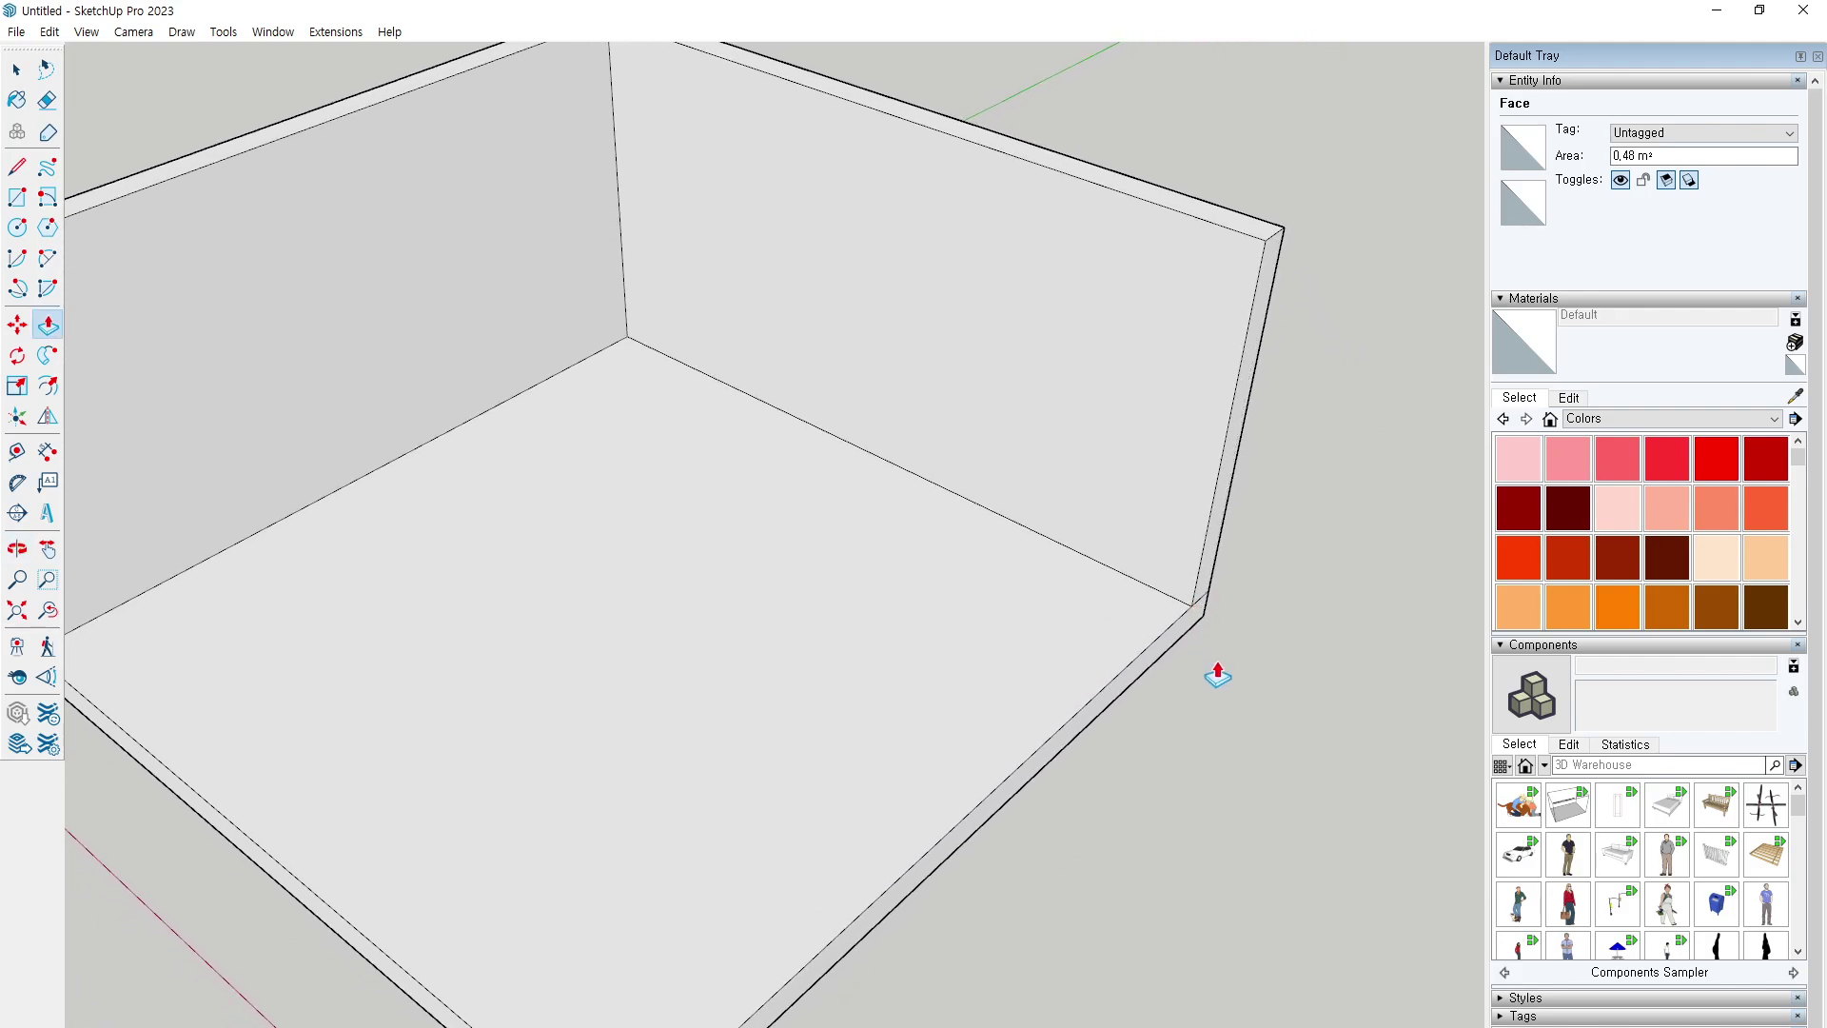
click(1202, 619)
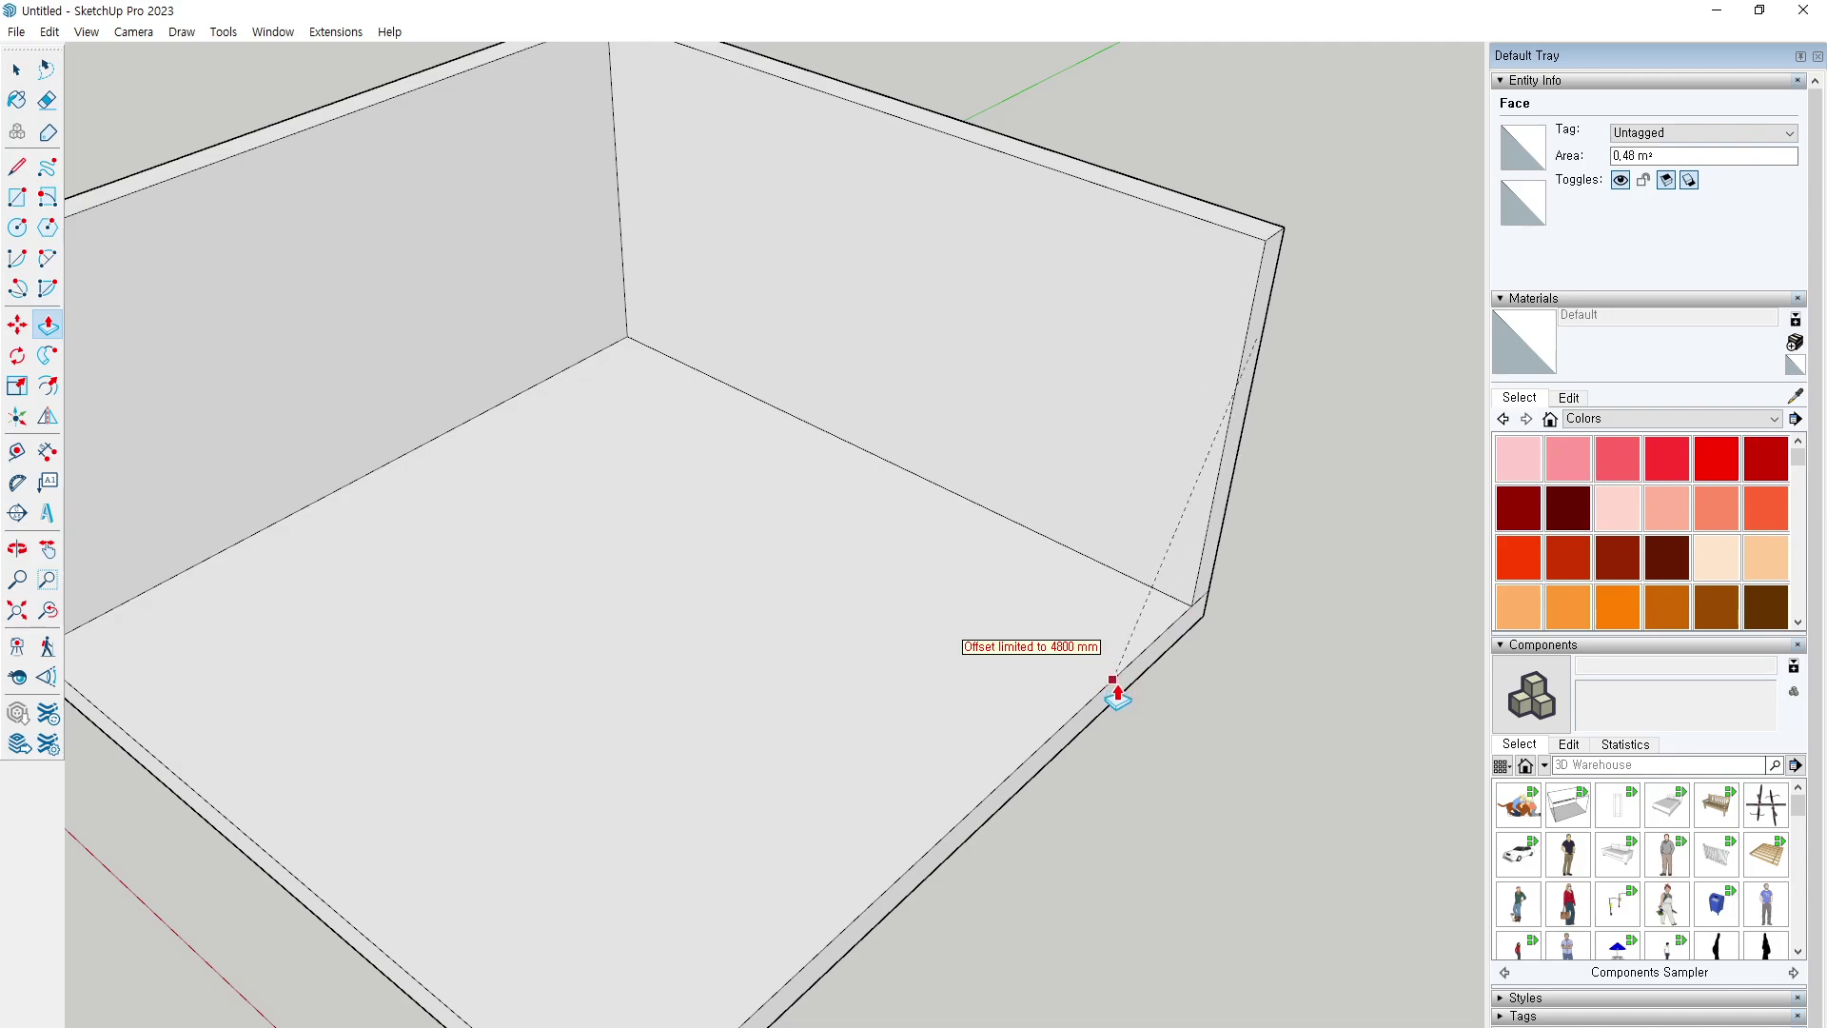
click(1203, 619)
scroll(1077, 666, down, 5)
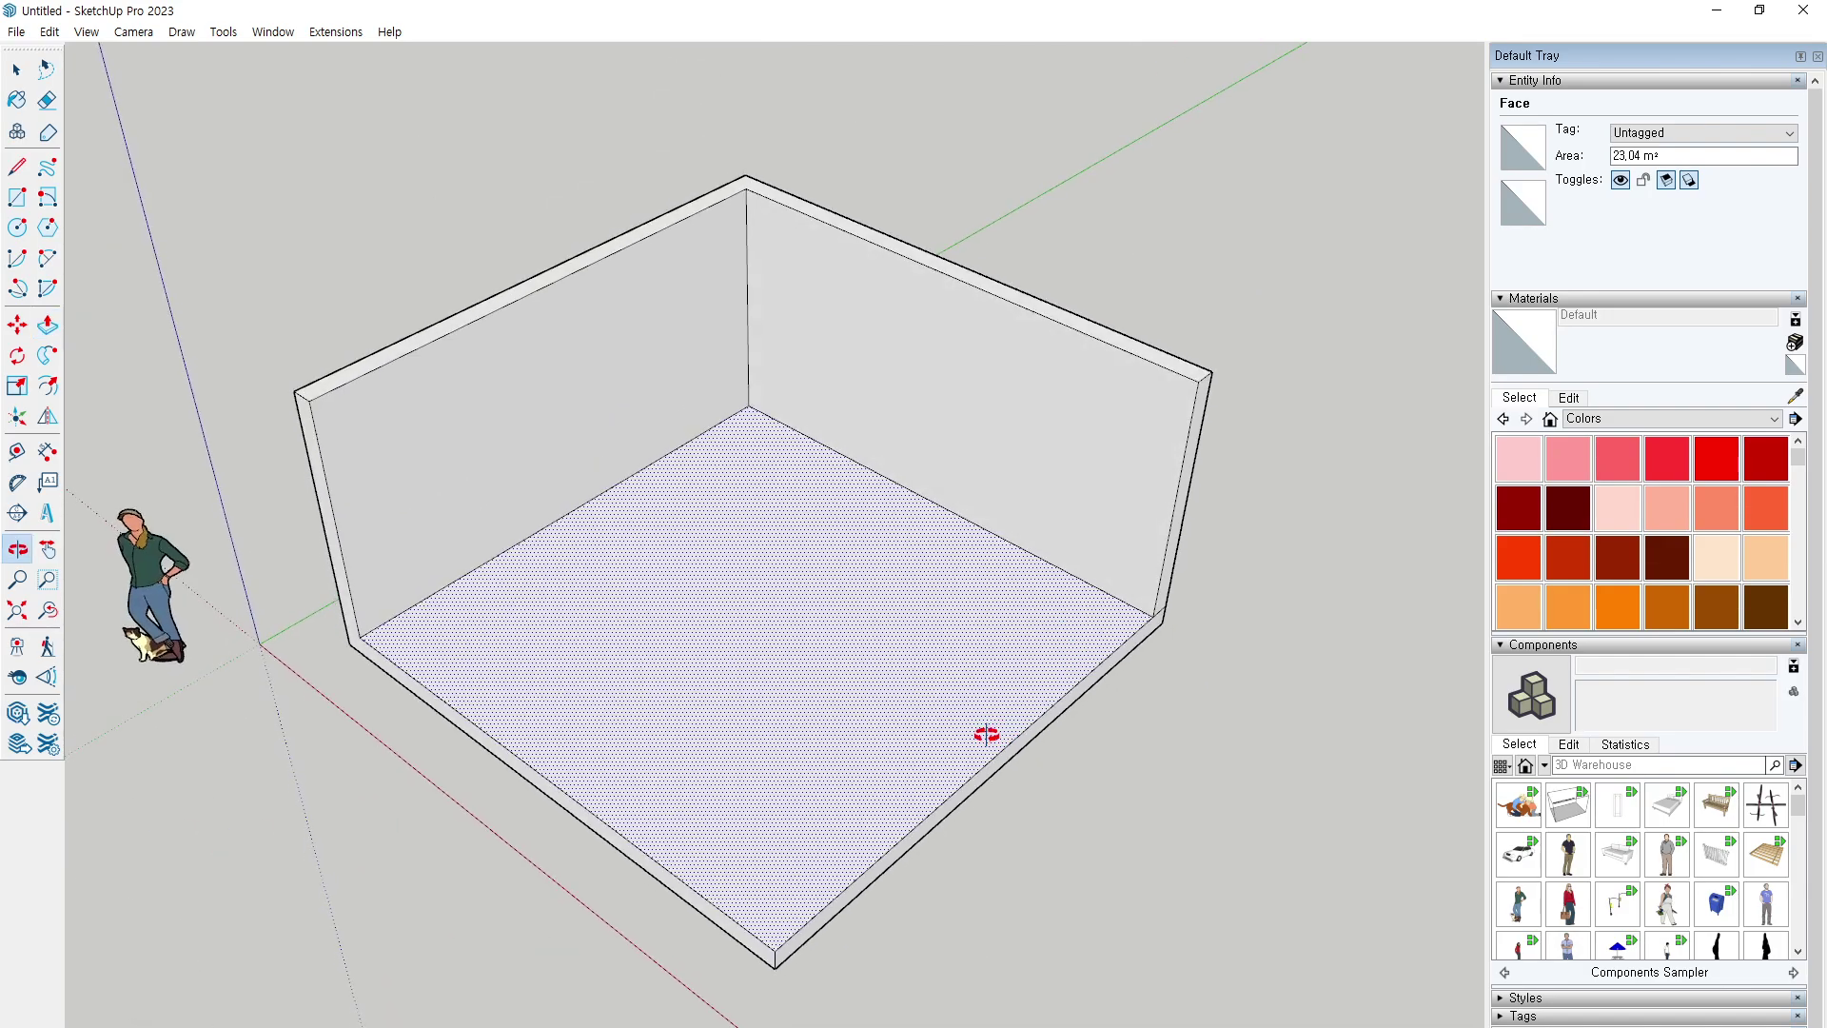
mouse_move(1077, 666)
middle_down()
mouse_move(1000, 875)
mouse_move(946, 685)
mouse_move(961, 701)
middle_up()
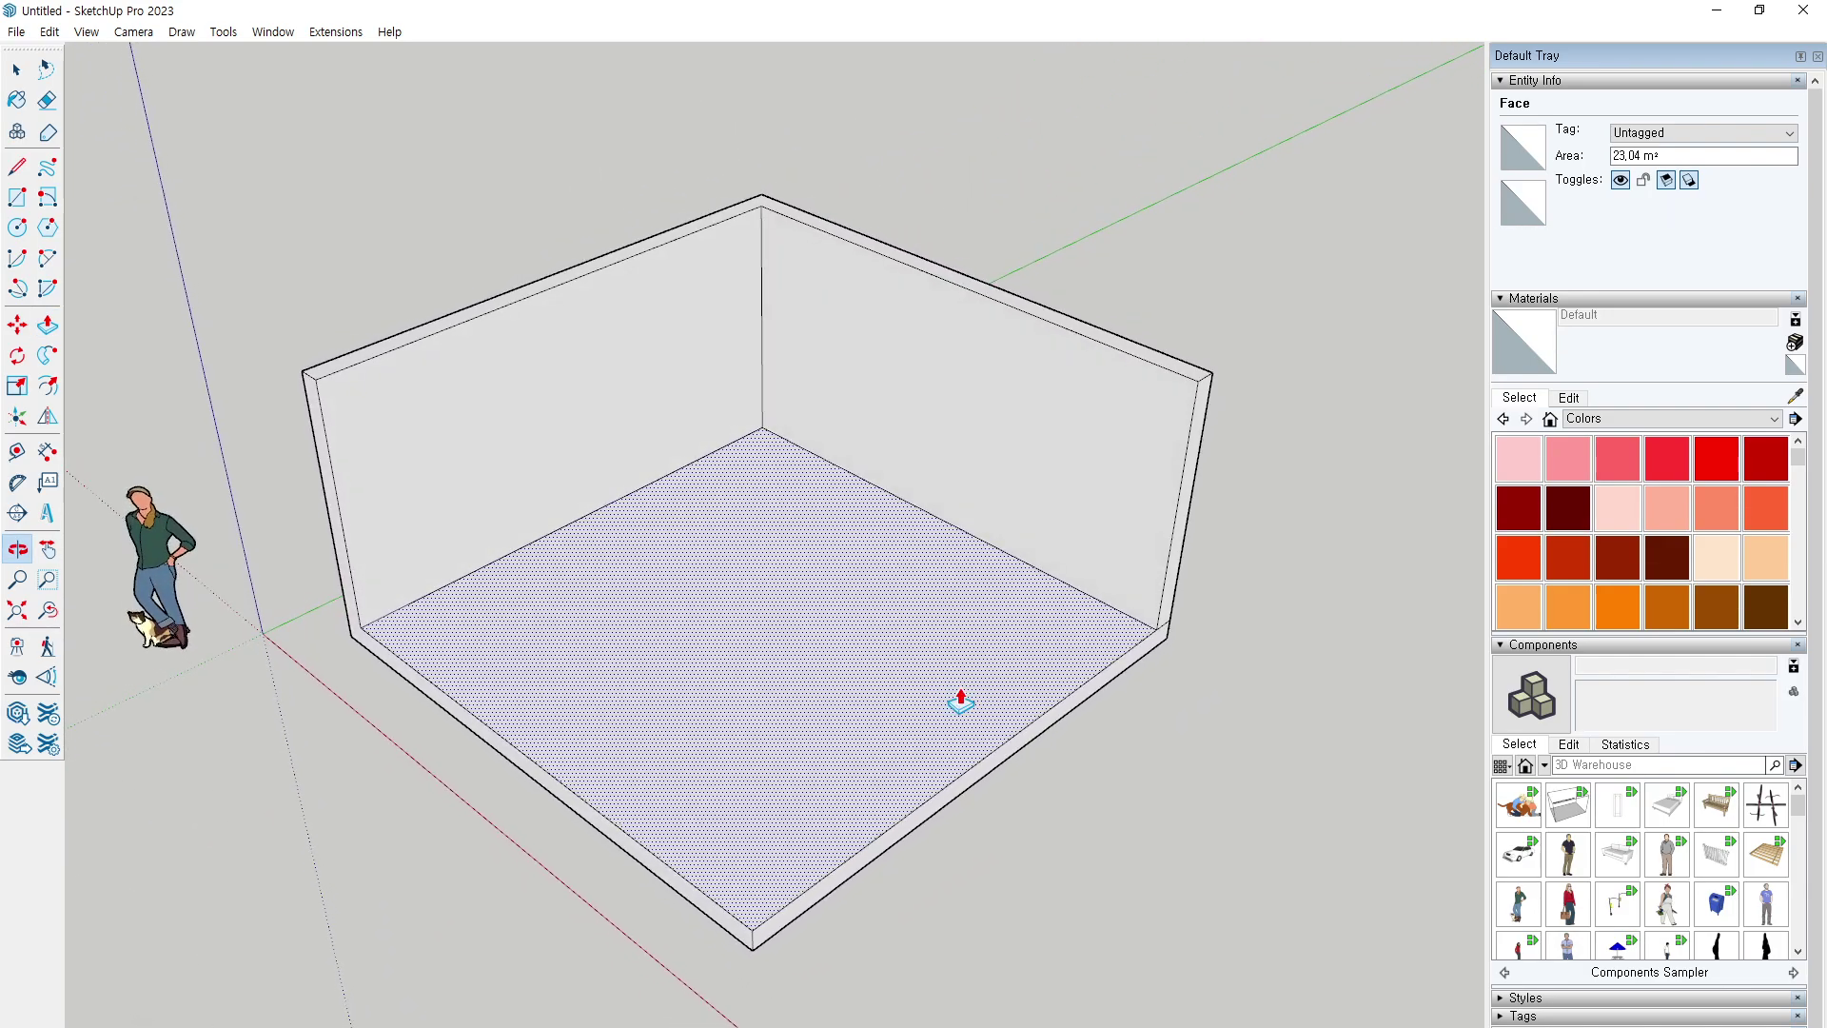
click(1092, 820)
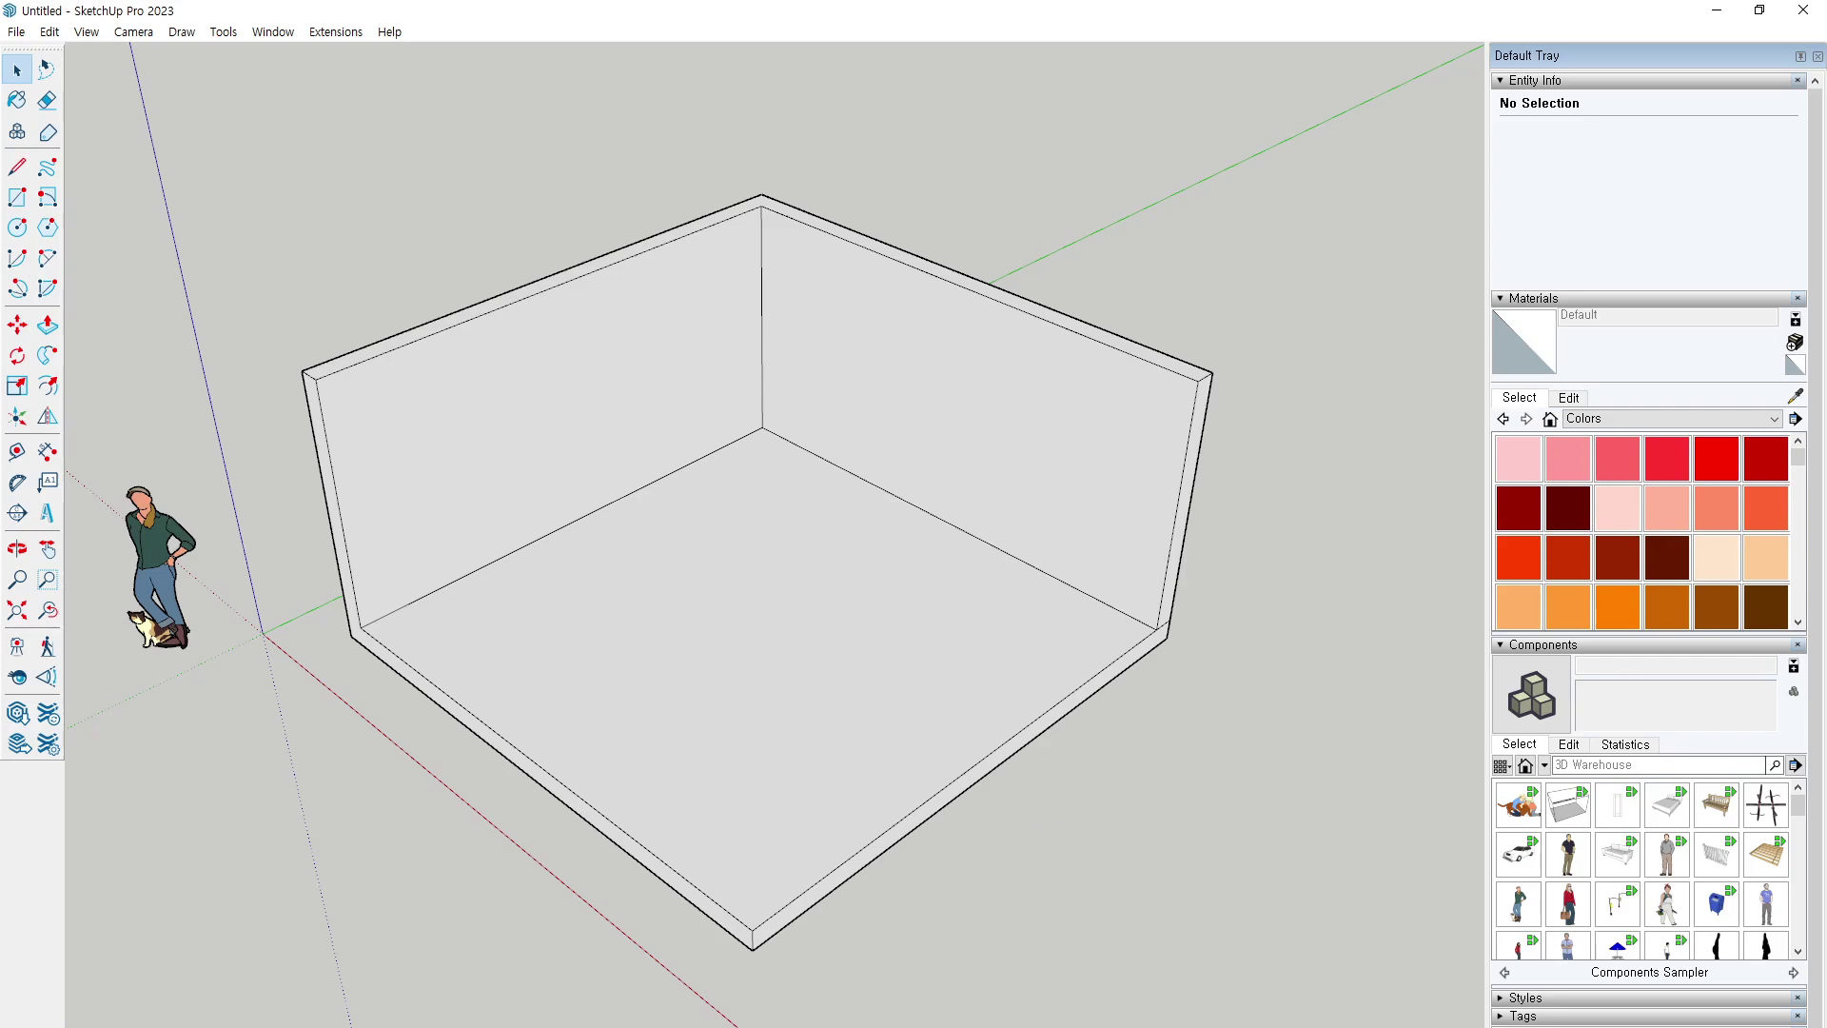
click(367, 204)
middle_drag(466, 394, 485, 412)
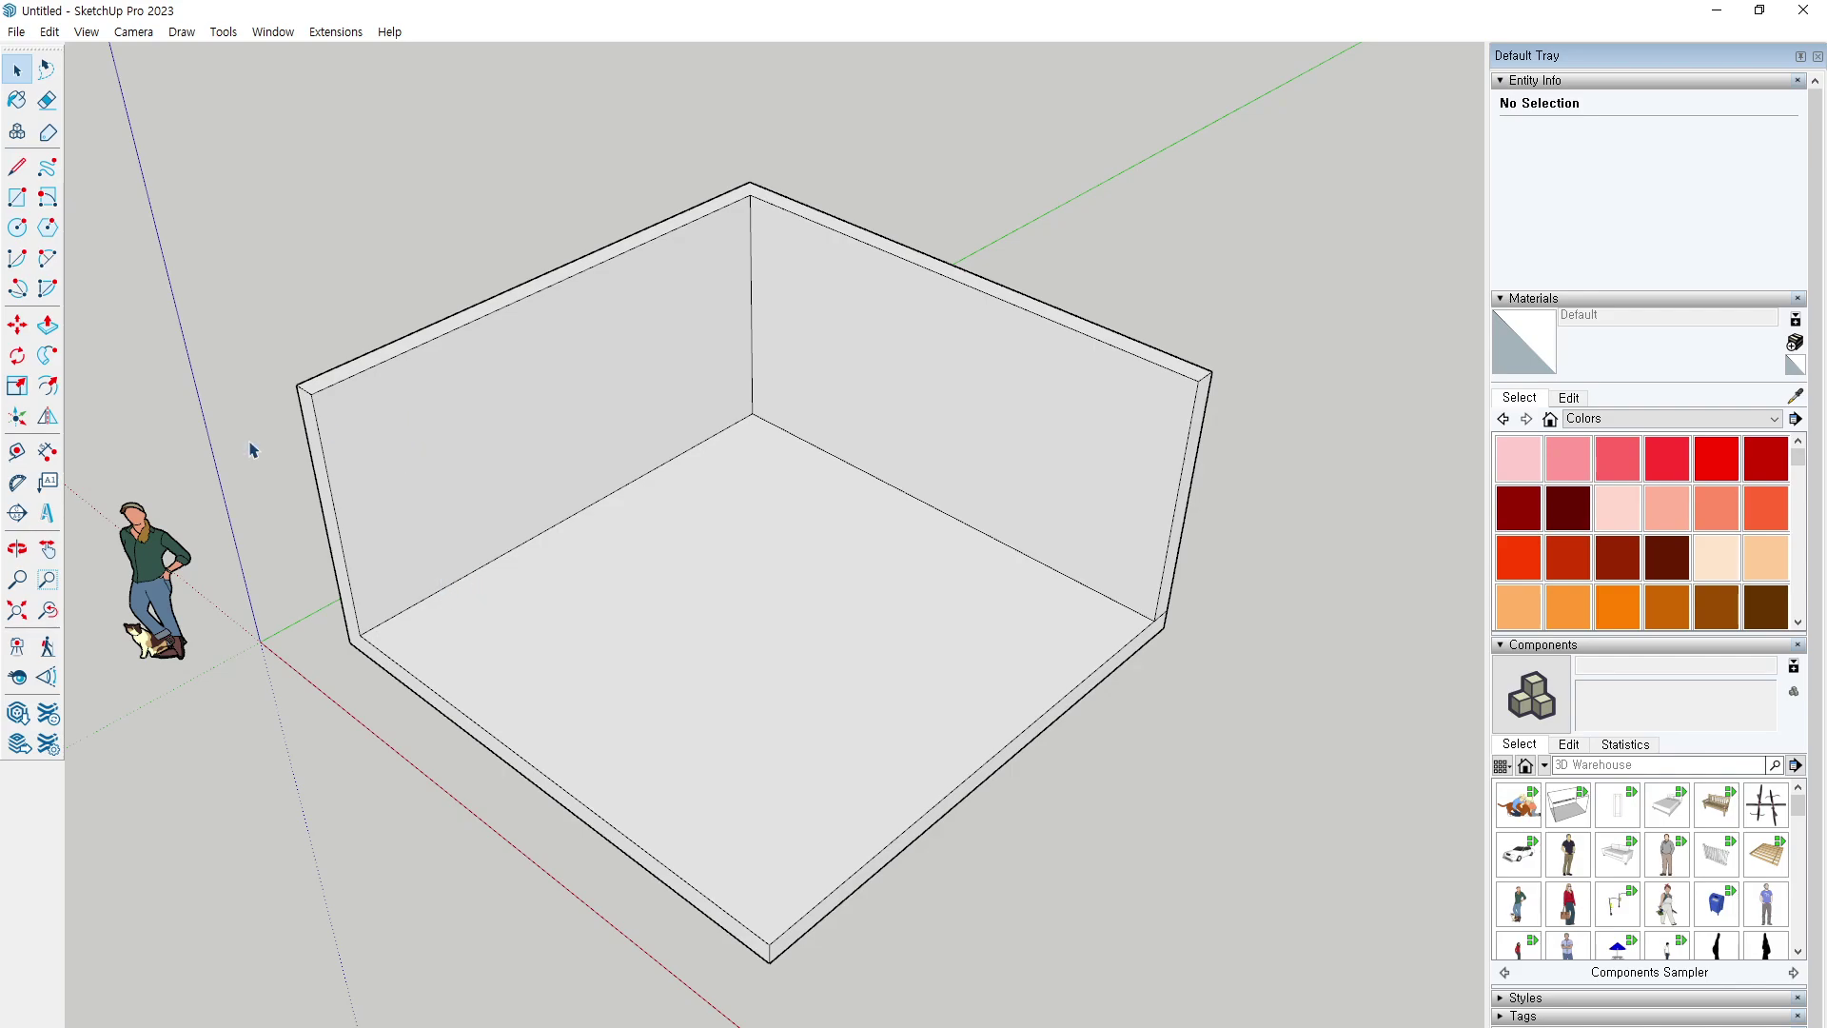
click(17, 197)
click(404, 352)
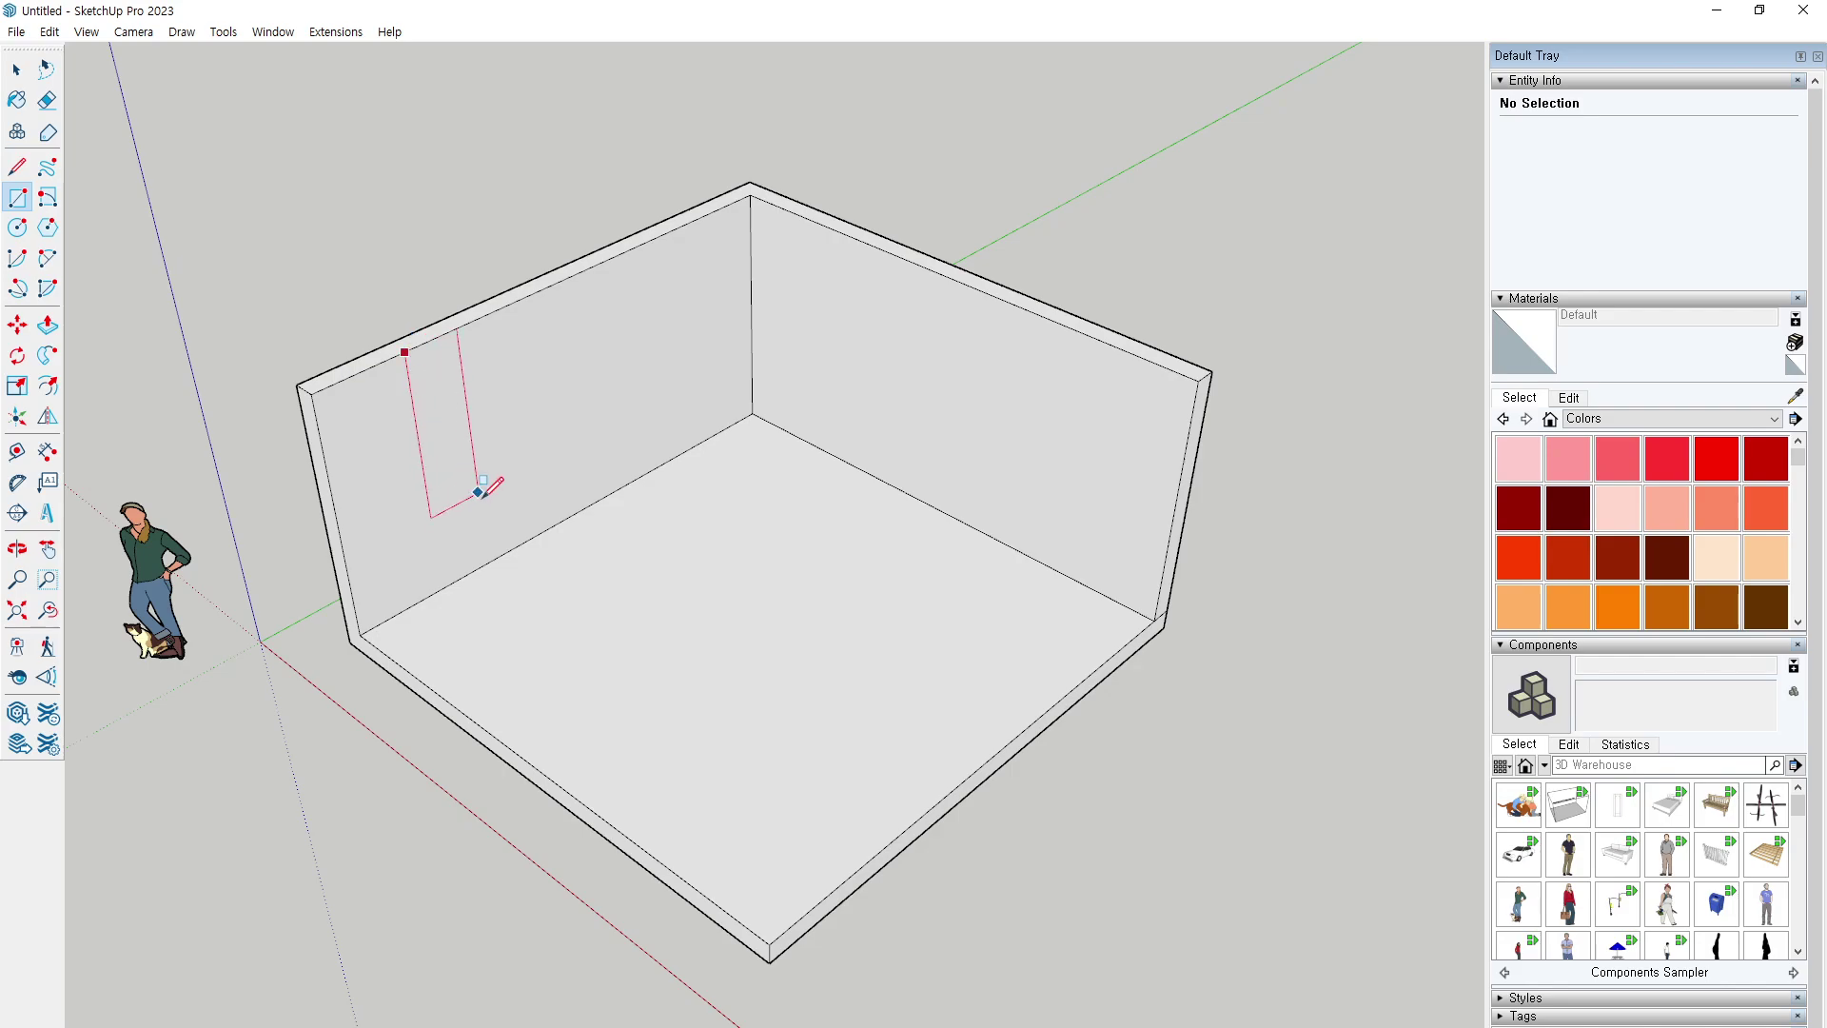
click(549, 526)
key(p)
click(487, 475)
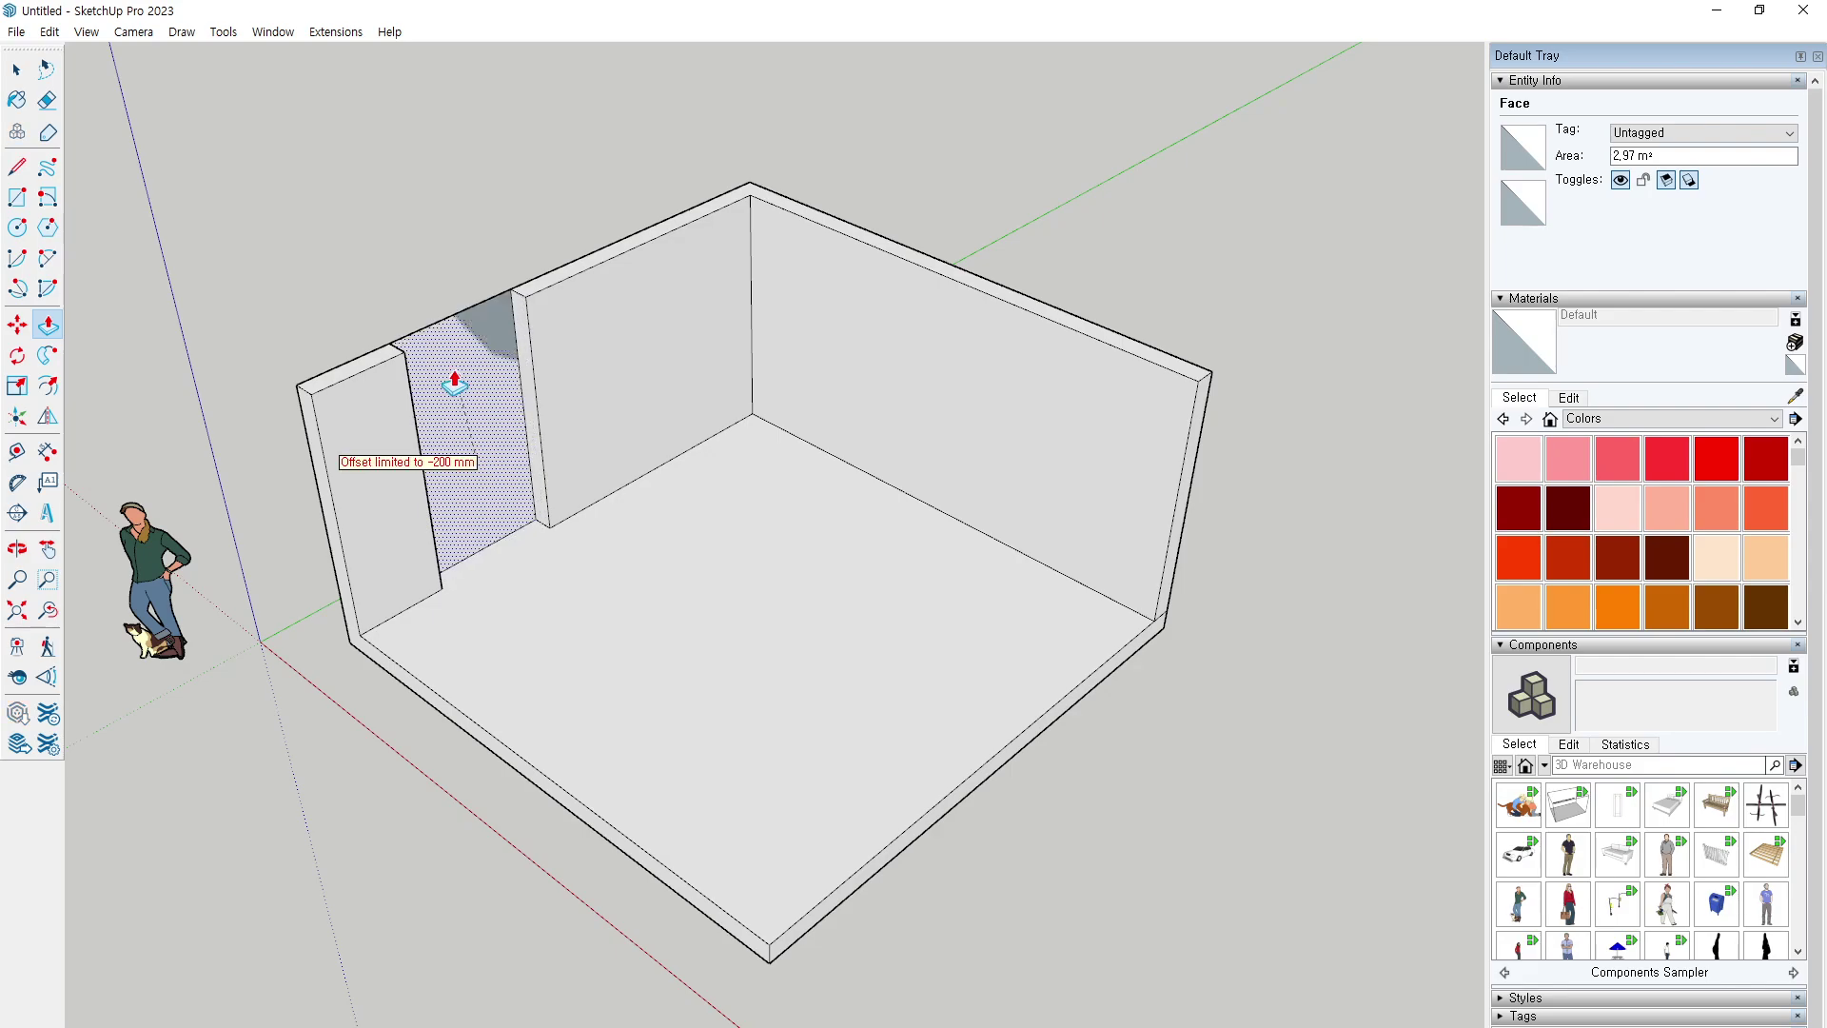
scroll(547, 449, up, 2)
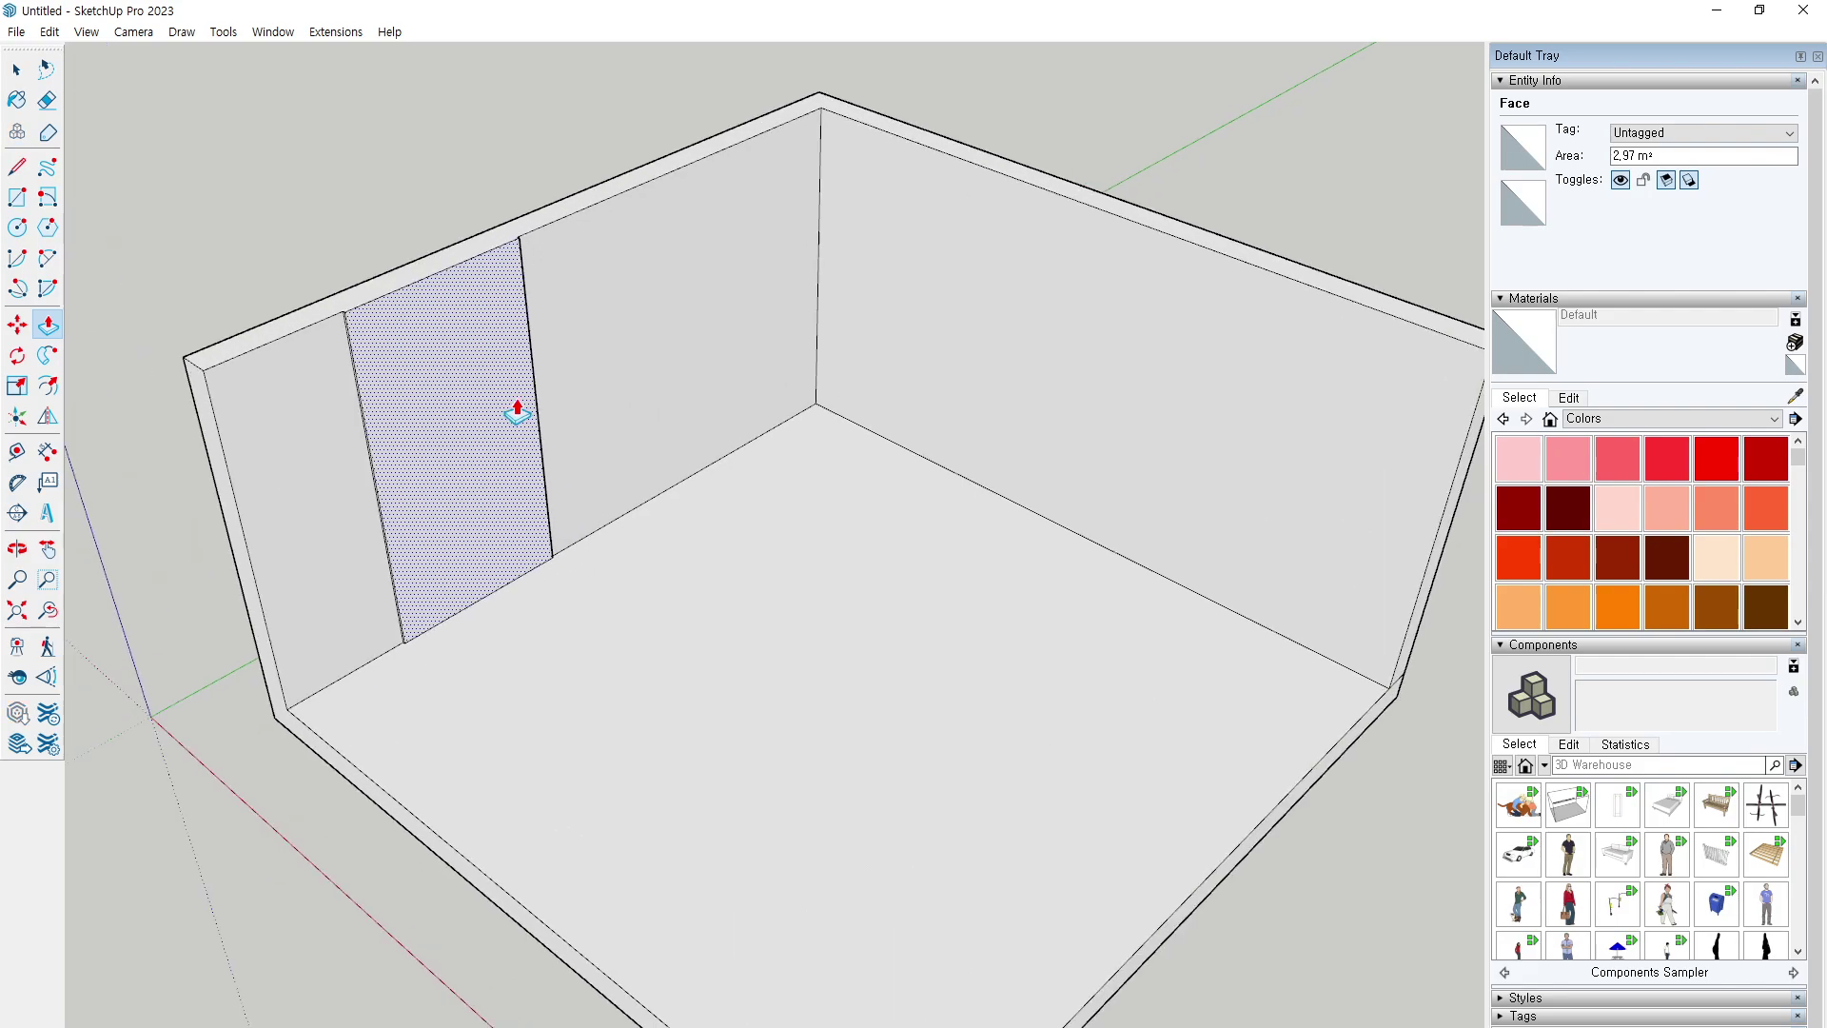
click(460, 339)
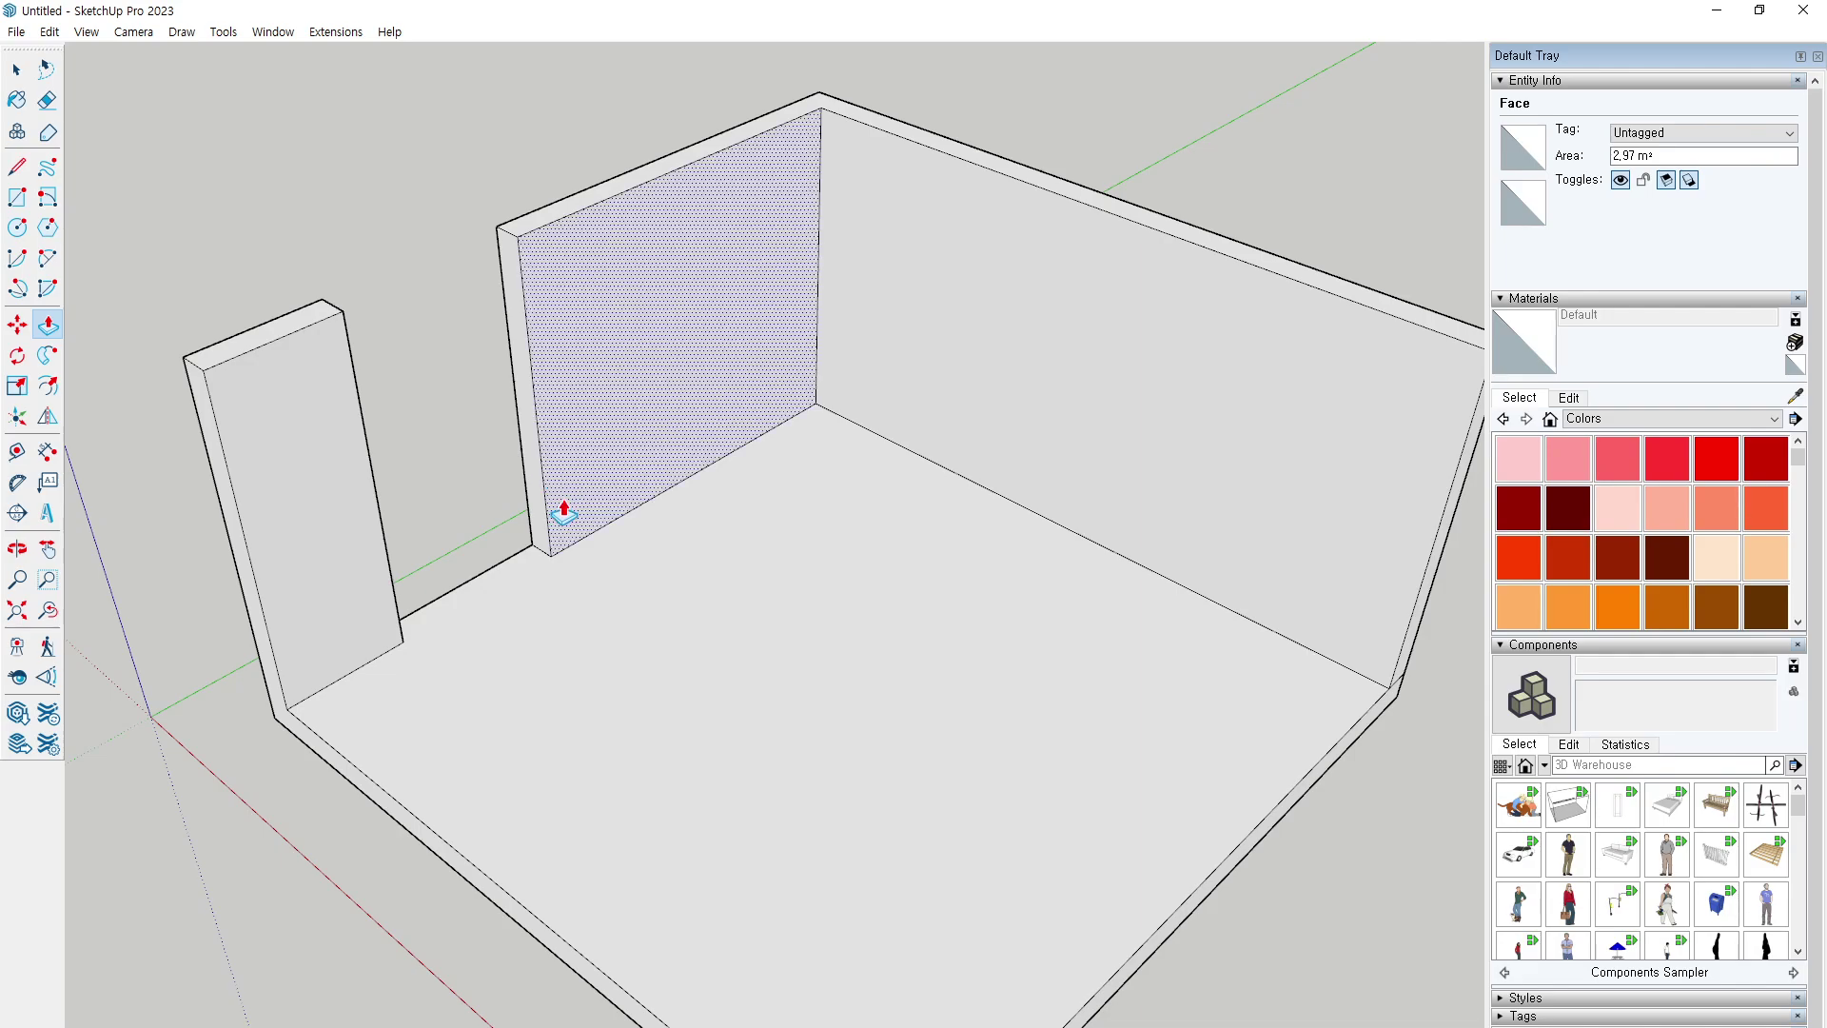
key(ctrl+z)
key(ctrl+z)
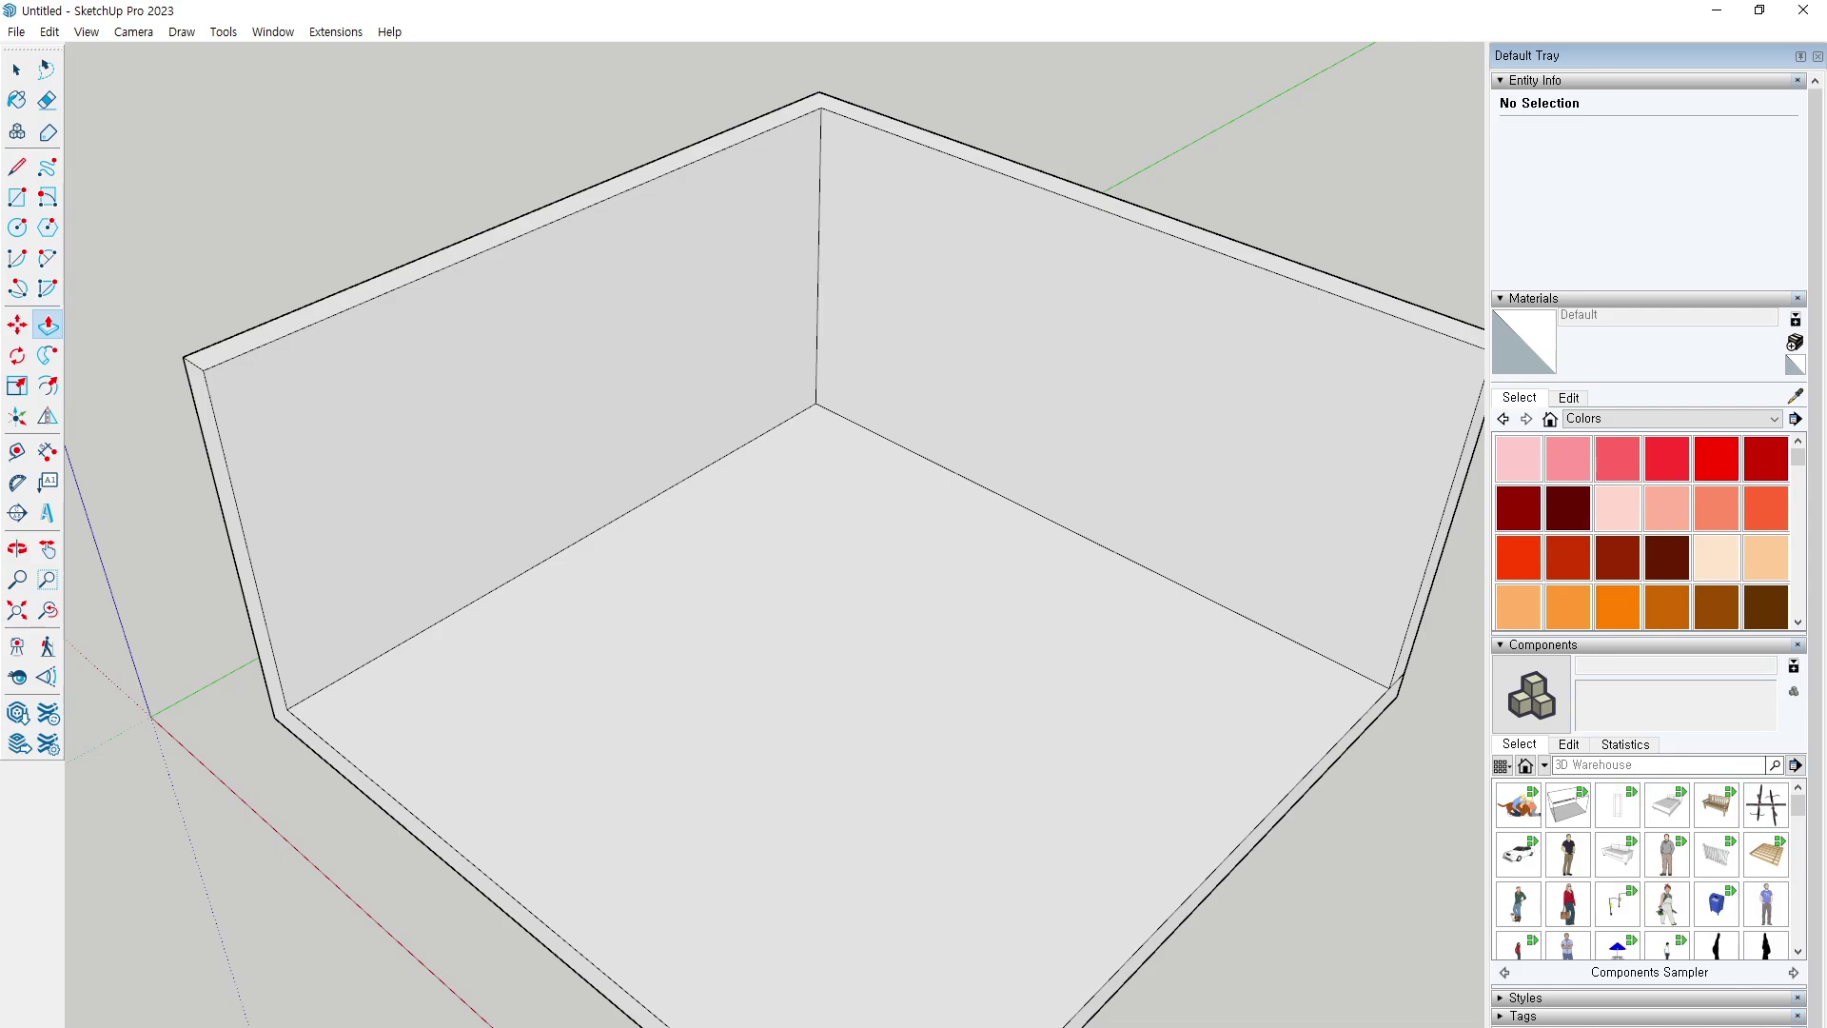
click(17, 197)
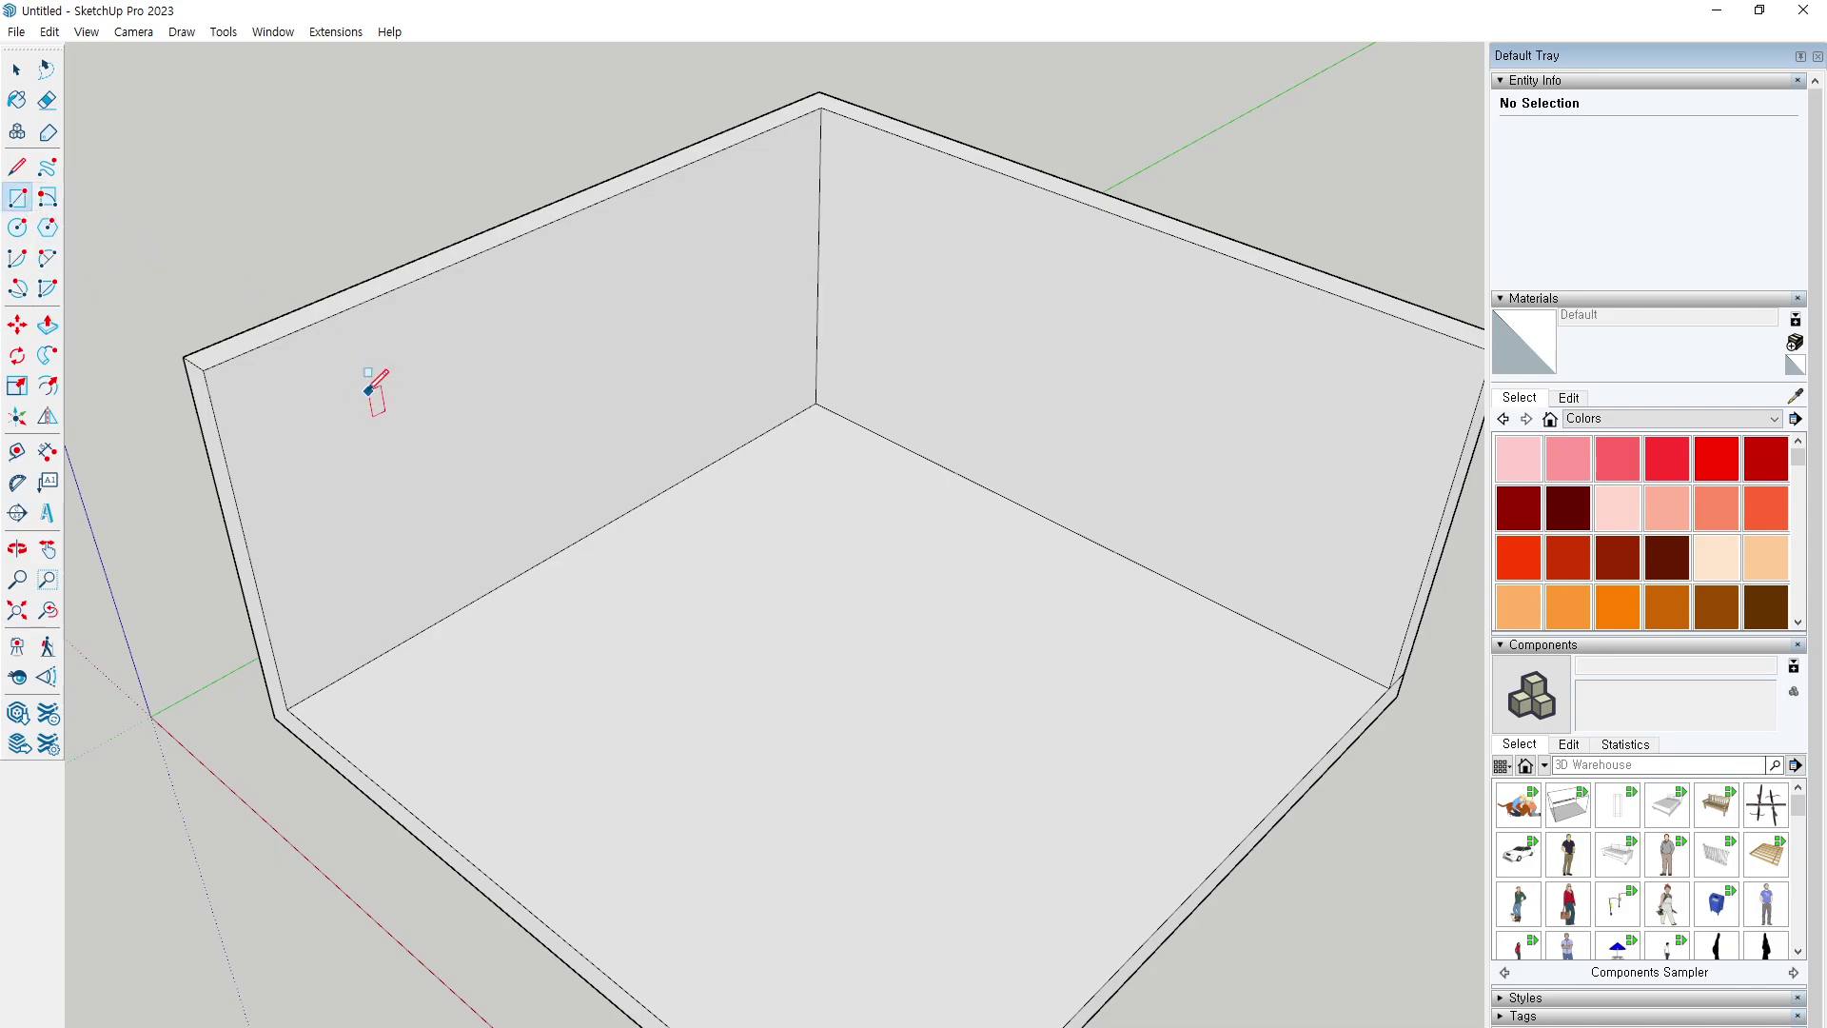
click(312, 353)
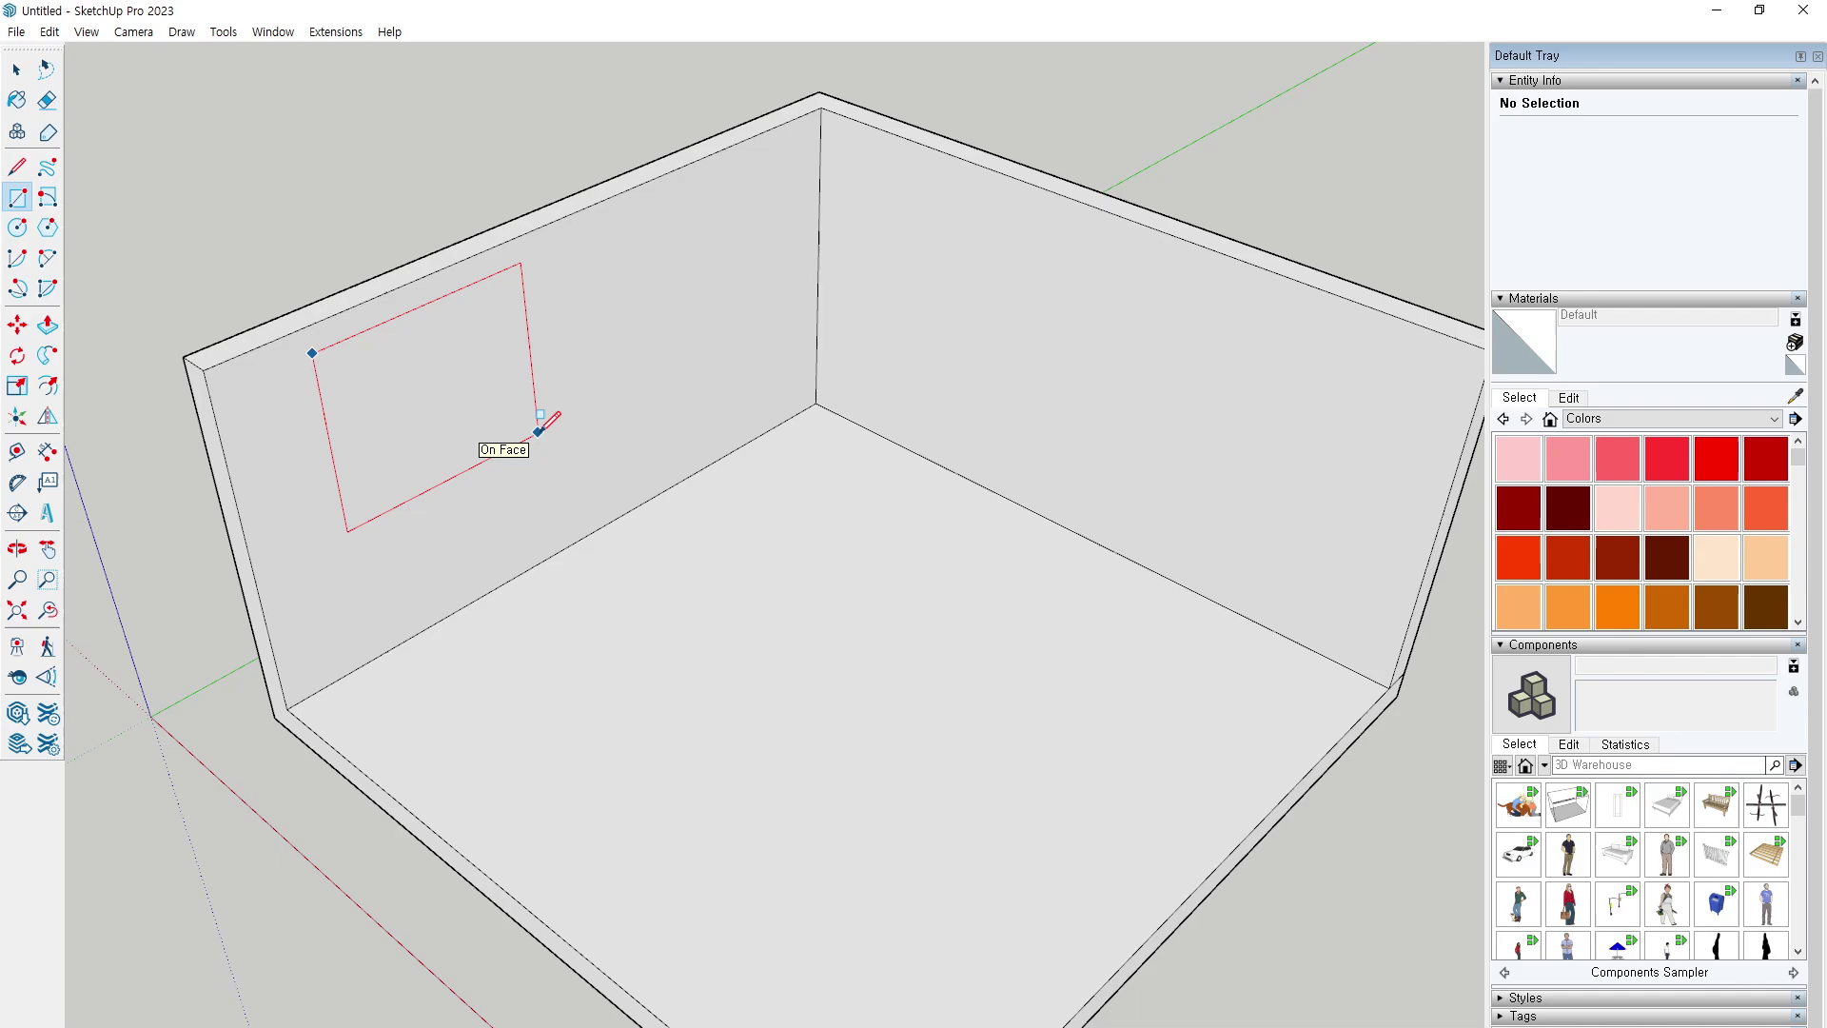
click(538, 431)
key(p)
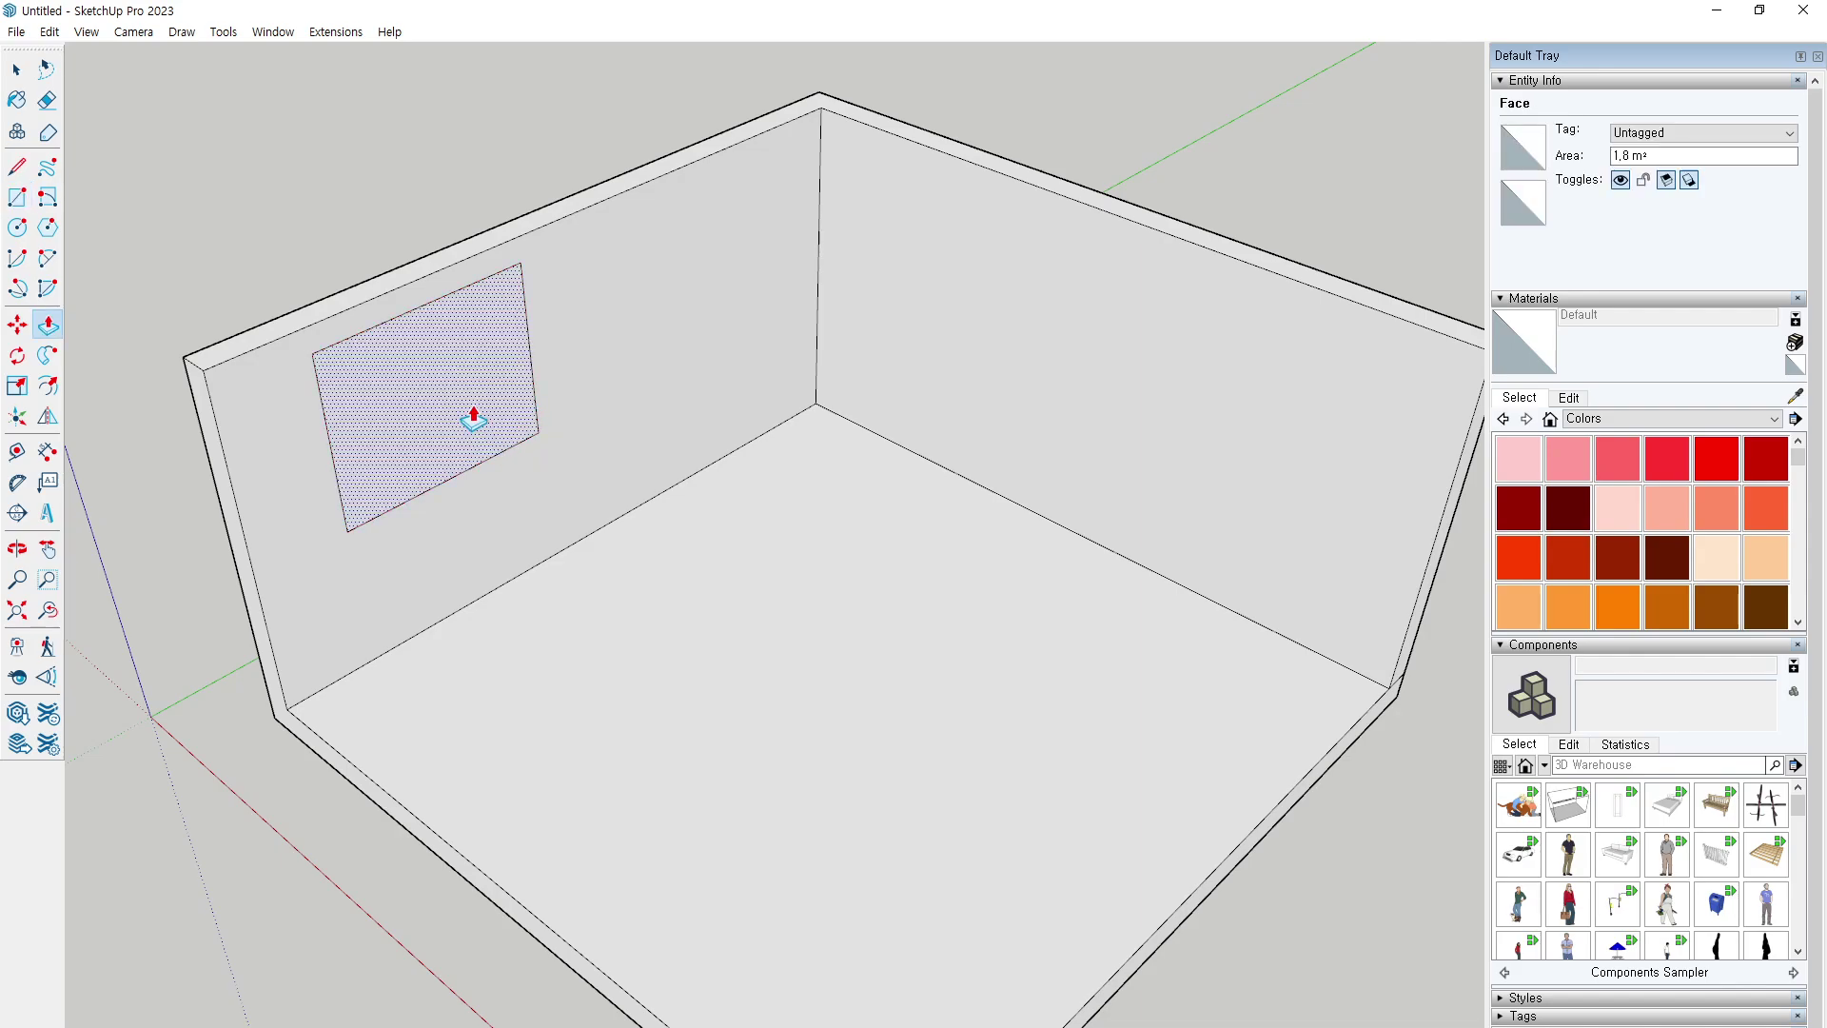
click(473, 419)
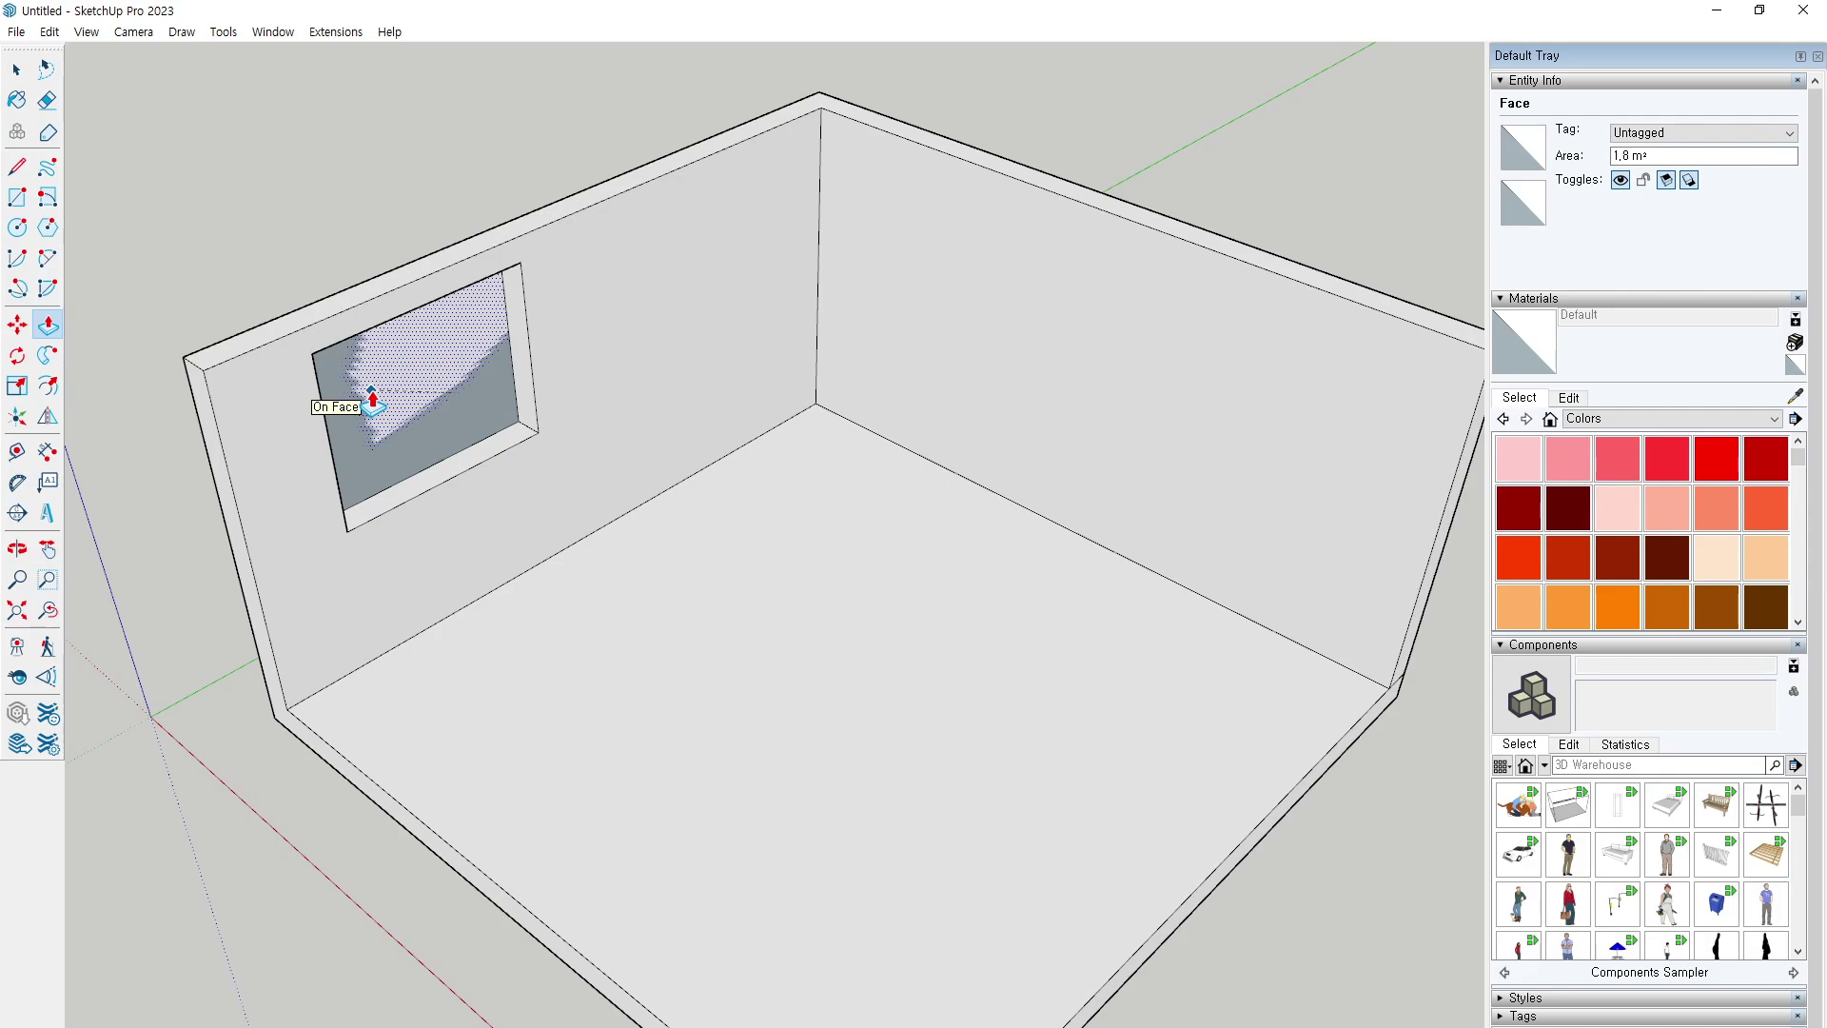
click(372, 402)
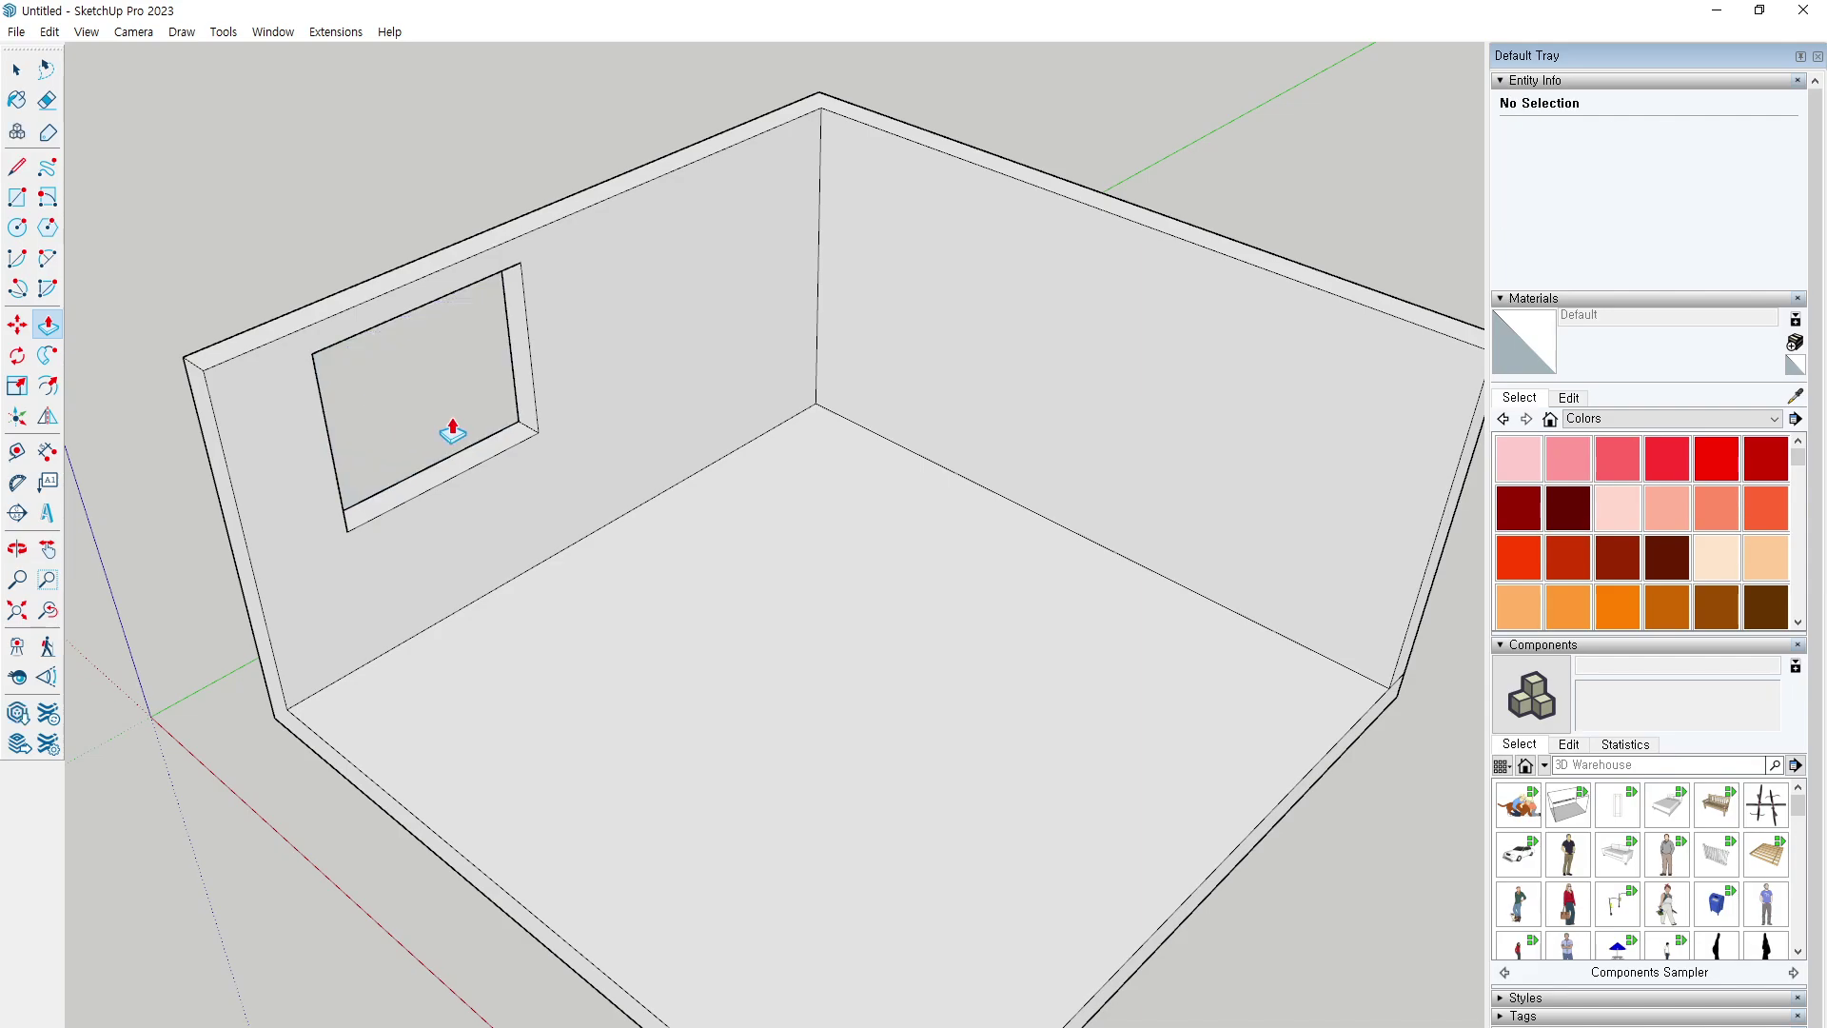
key(ctrl+z)
key(ctrl+z)
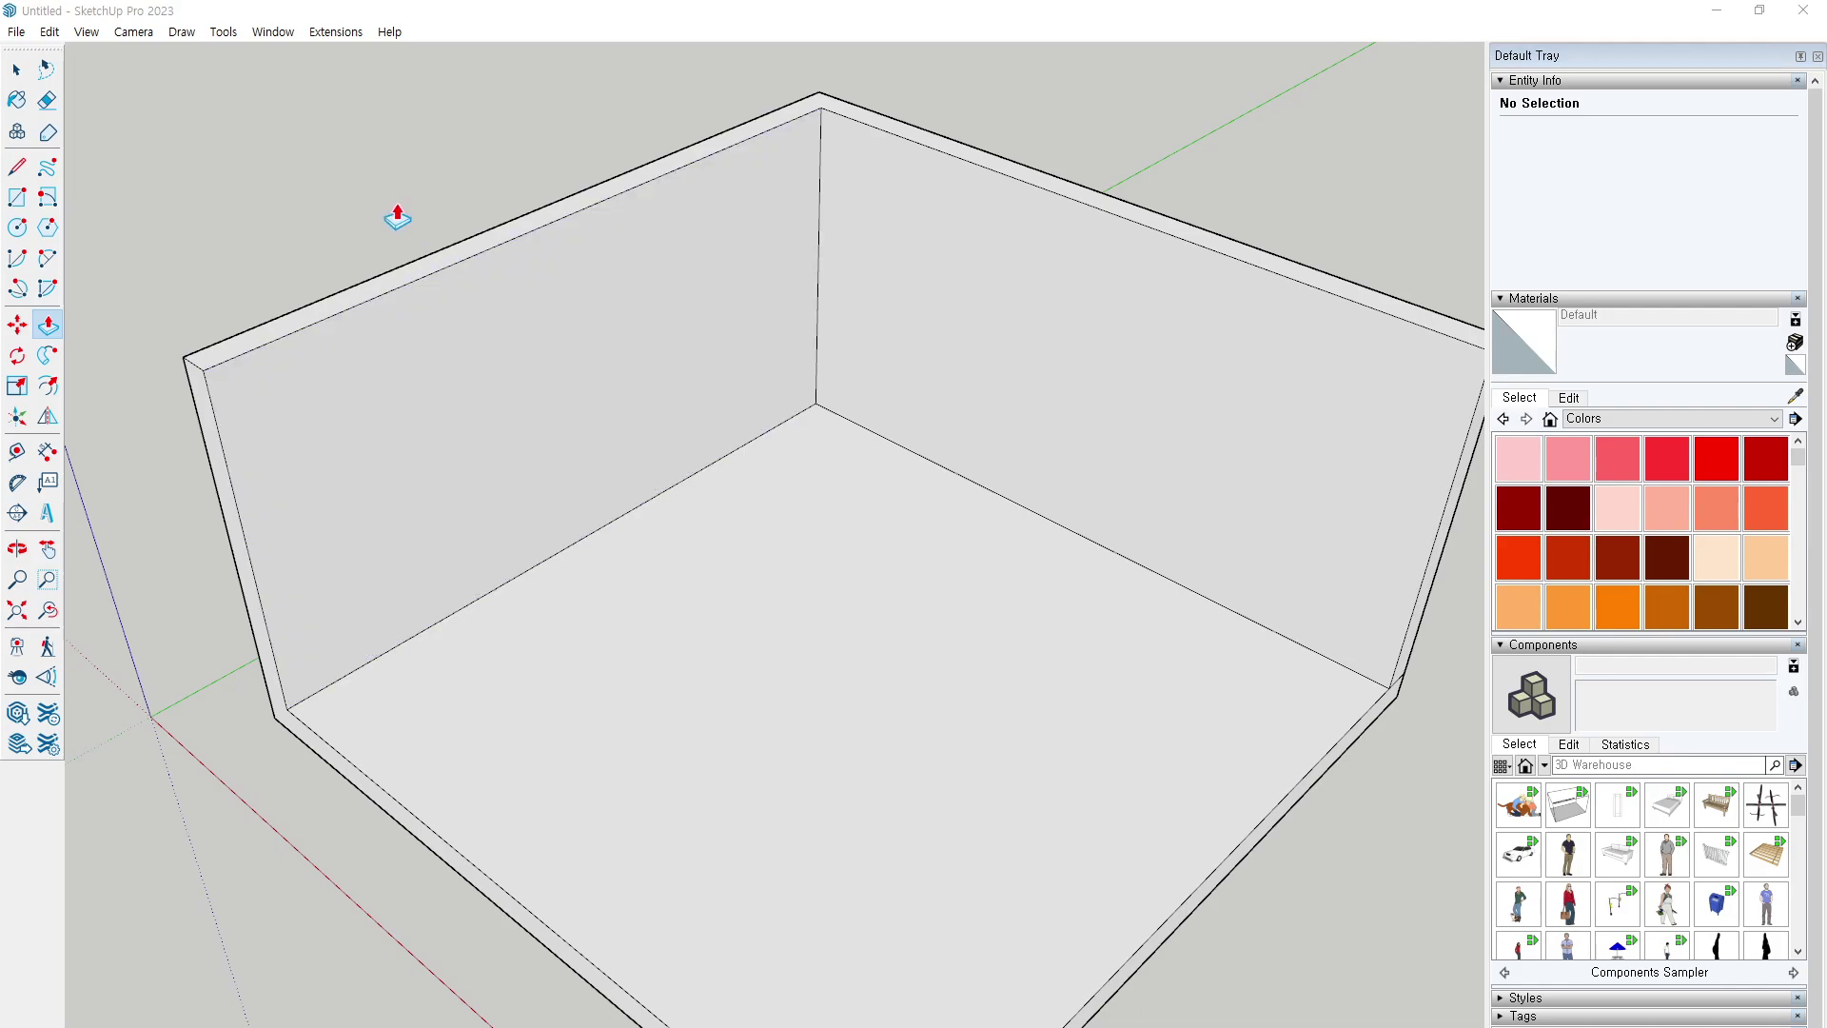
key(space)
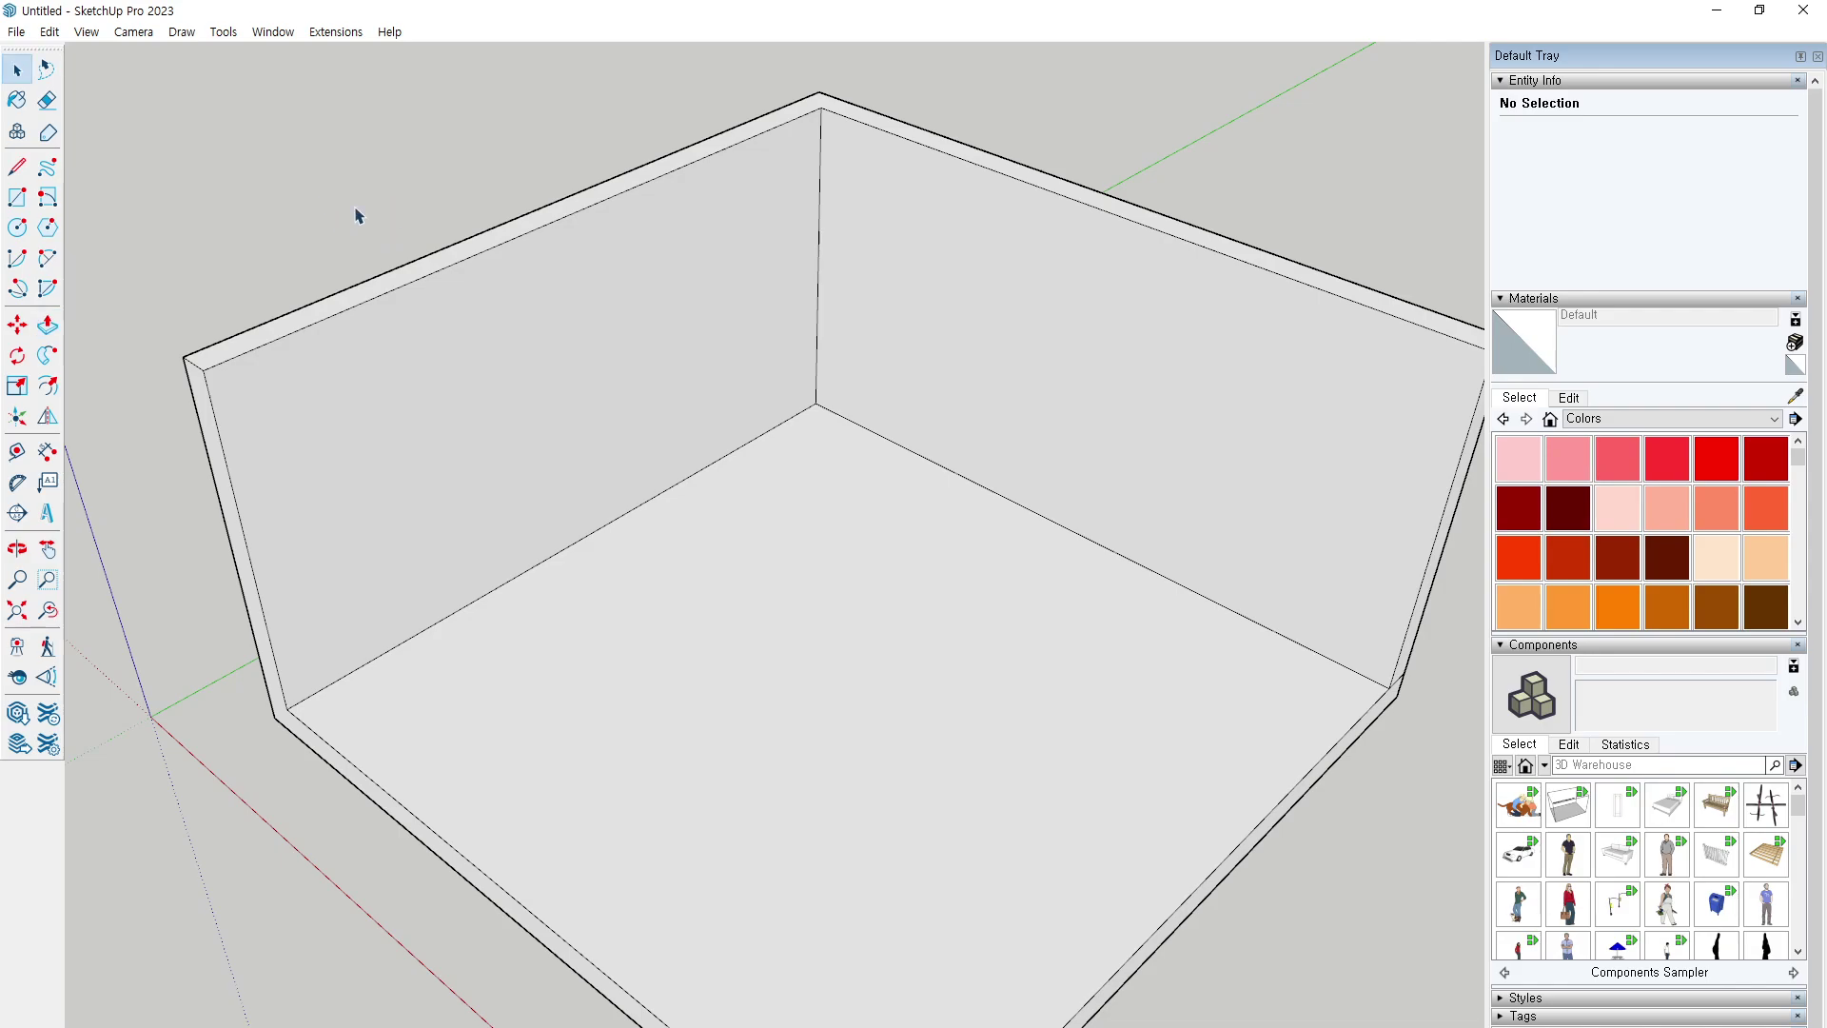
Copy the left wall's bottom edge partway up the wall.
click(415, 640)
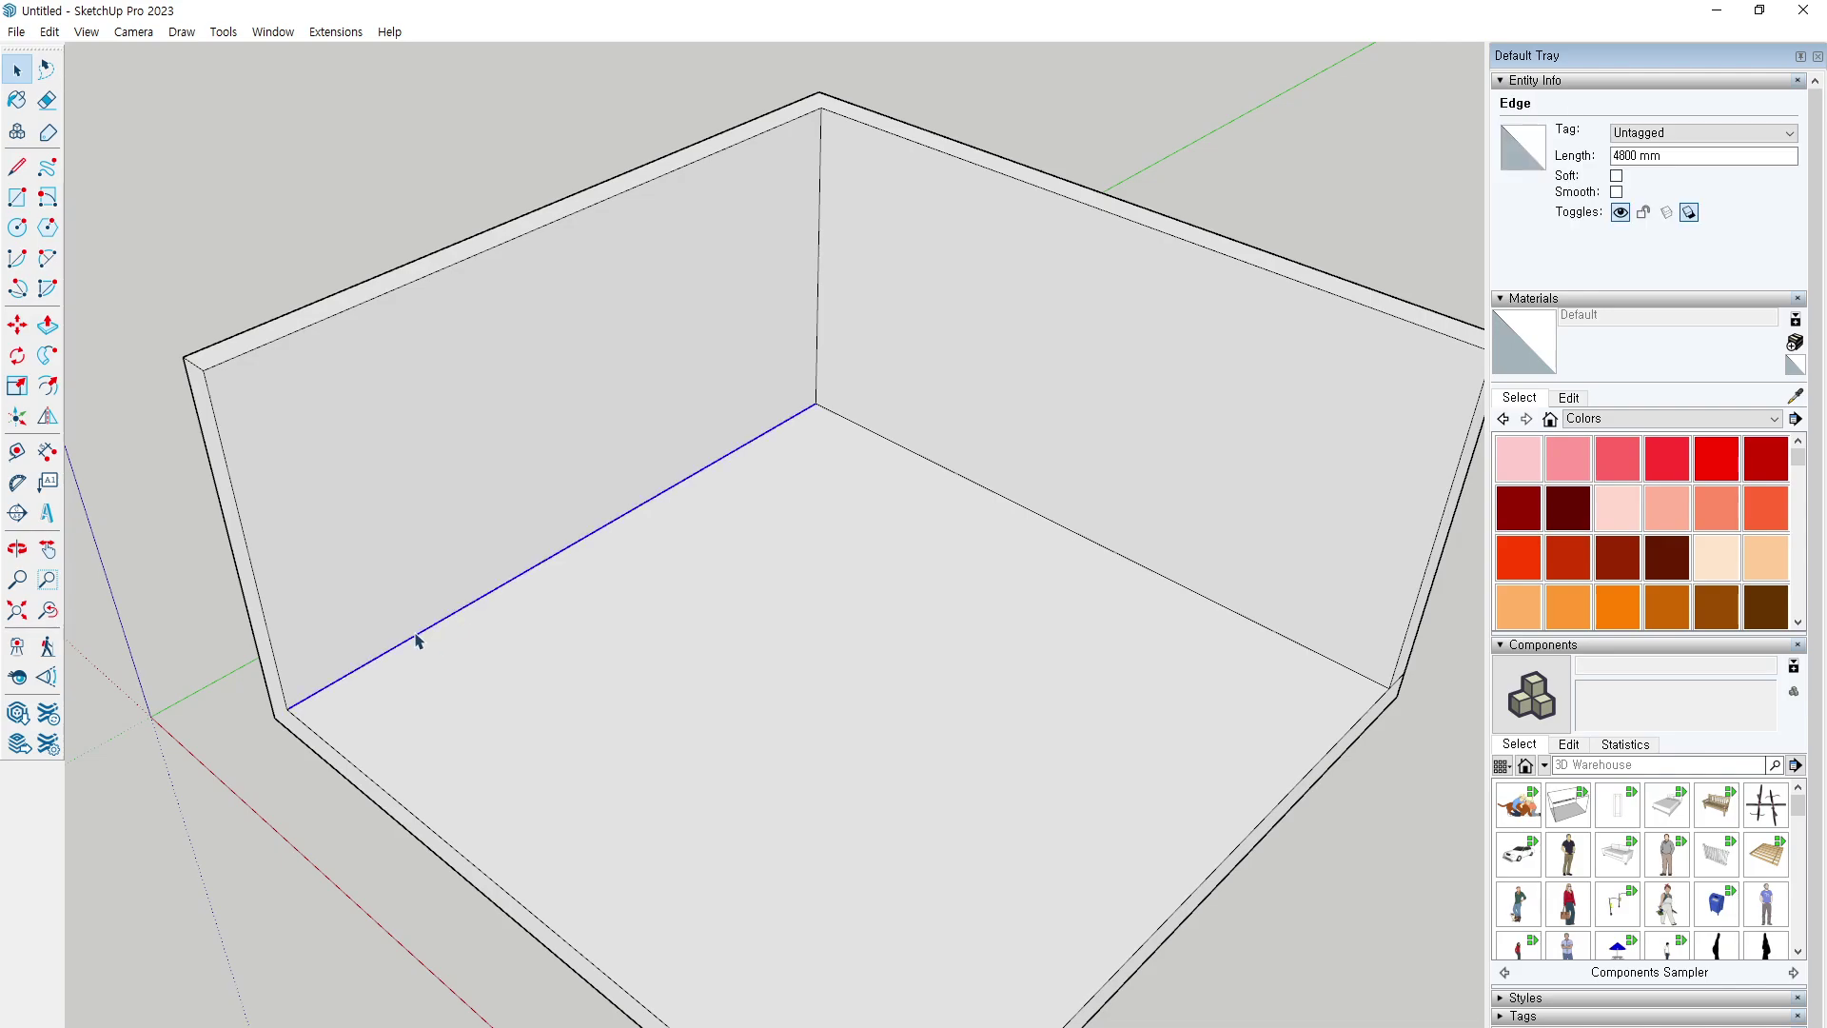
key(m)
drag(422, 637, 403, 515)
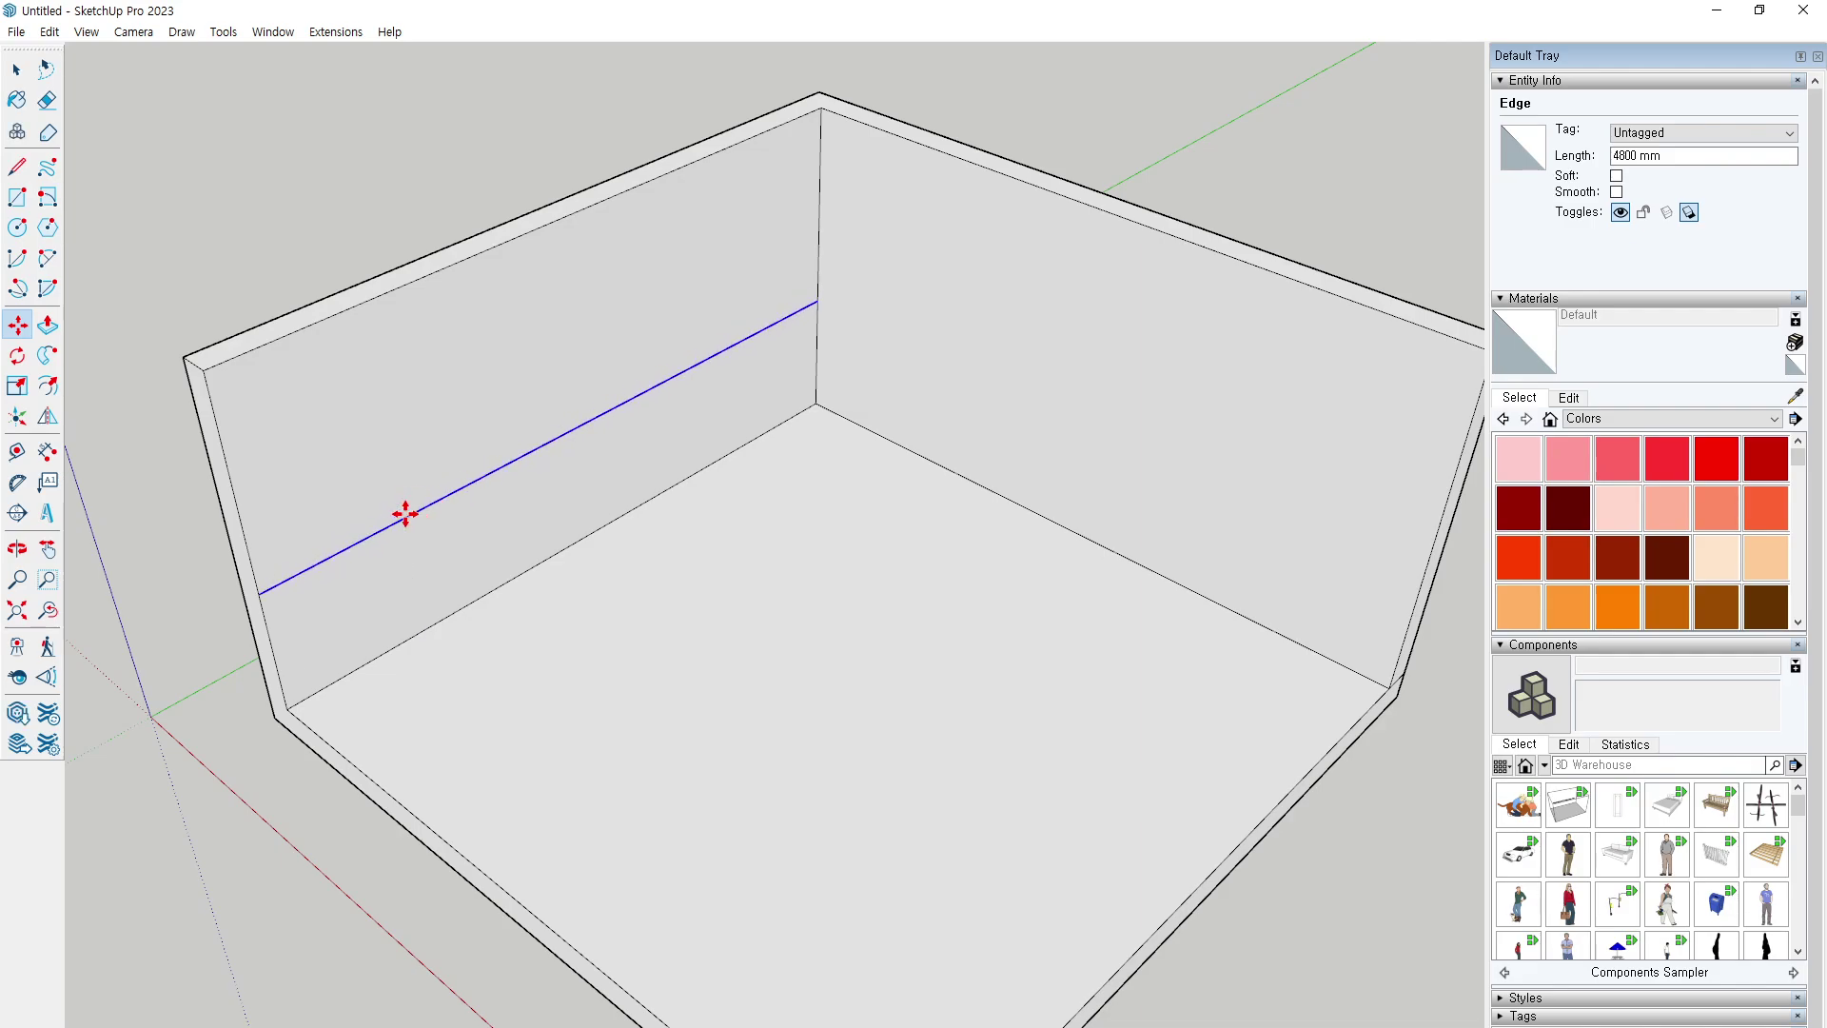
key(space)
Copy the wall's vertical corner edge 600 mm from the corner, then another at 300.
click(234, 486)
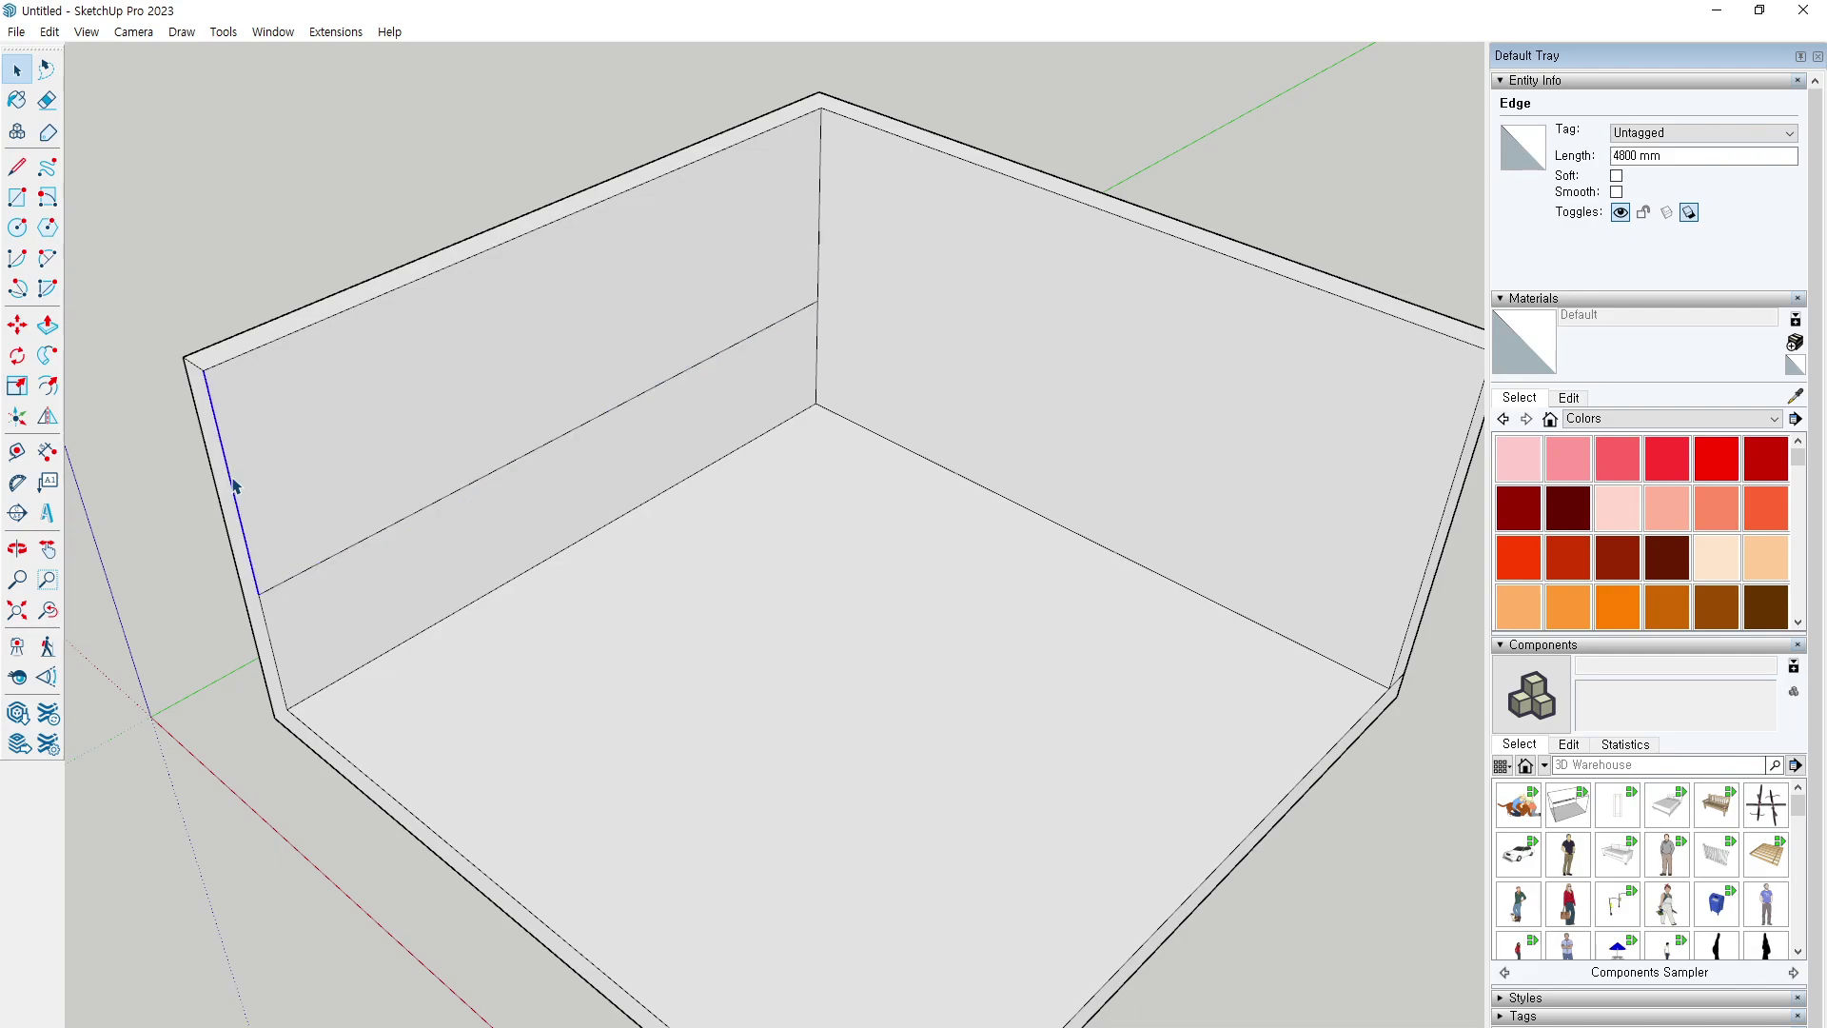
click(821, 207)
key(m)
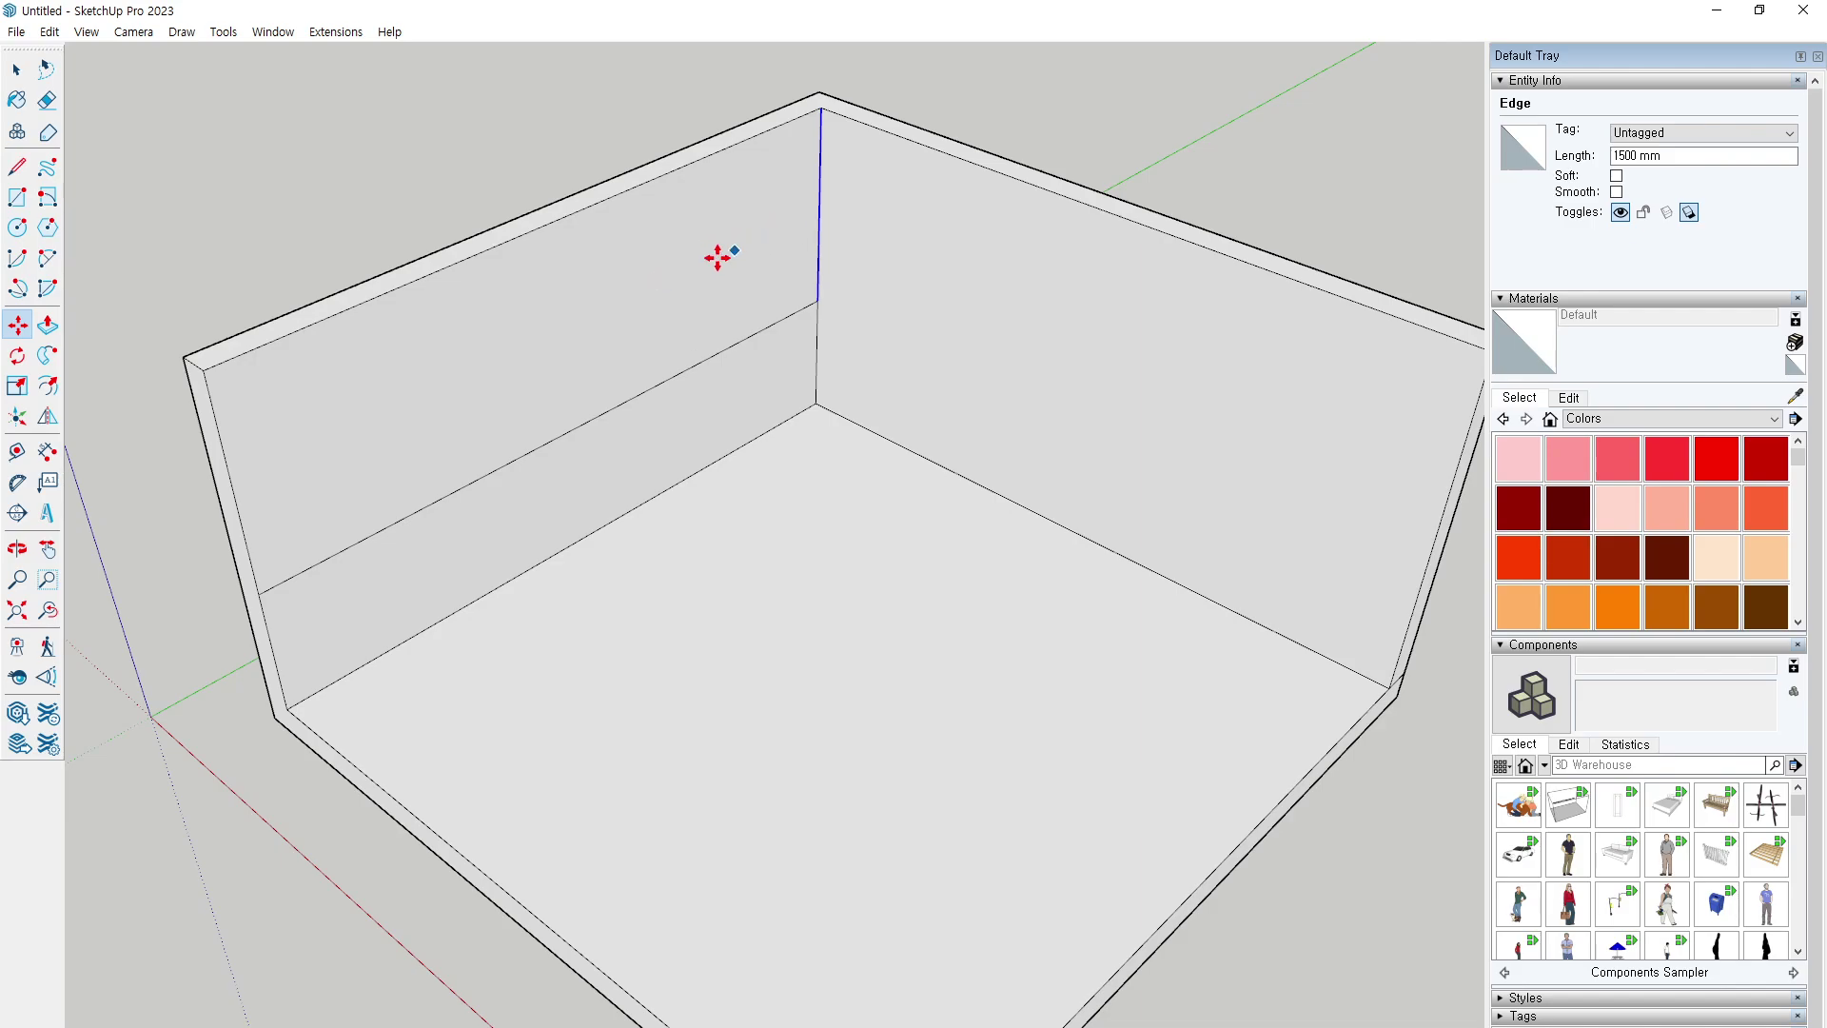
click(818, 190)
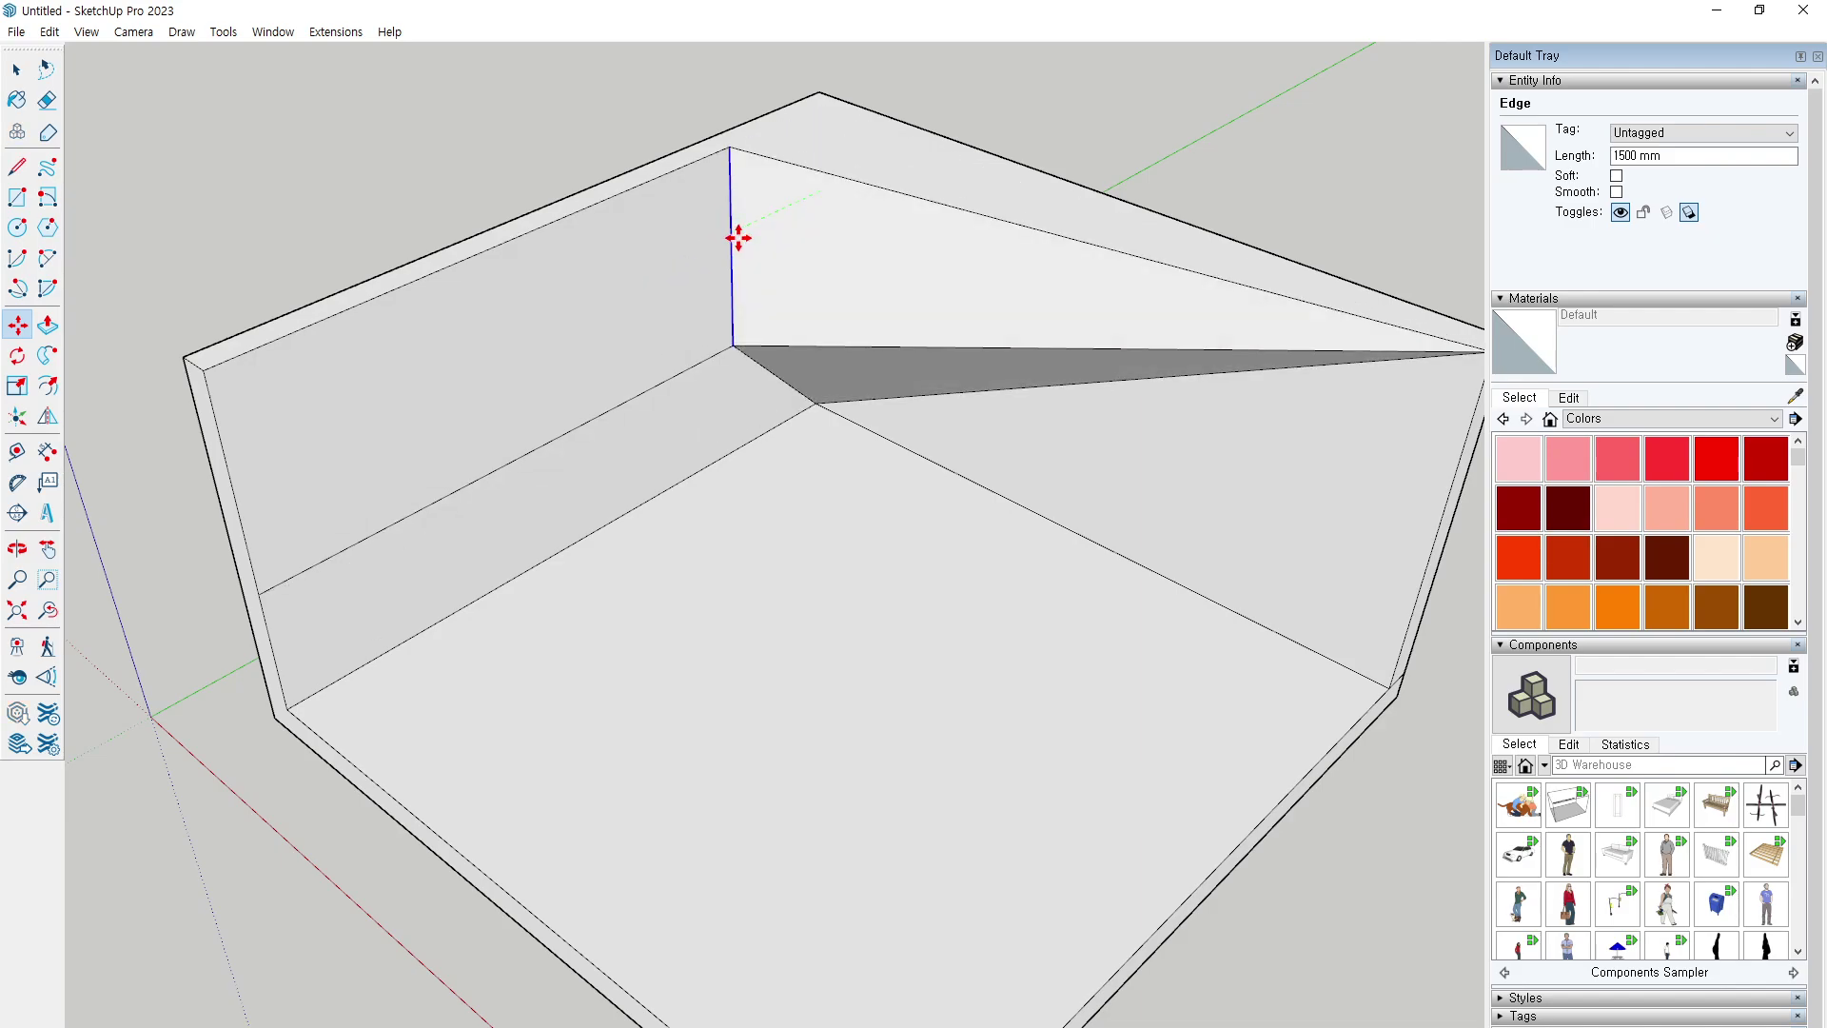
key(ctrl)
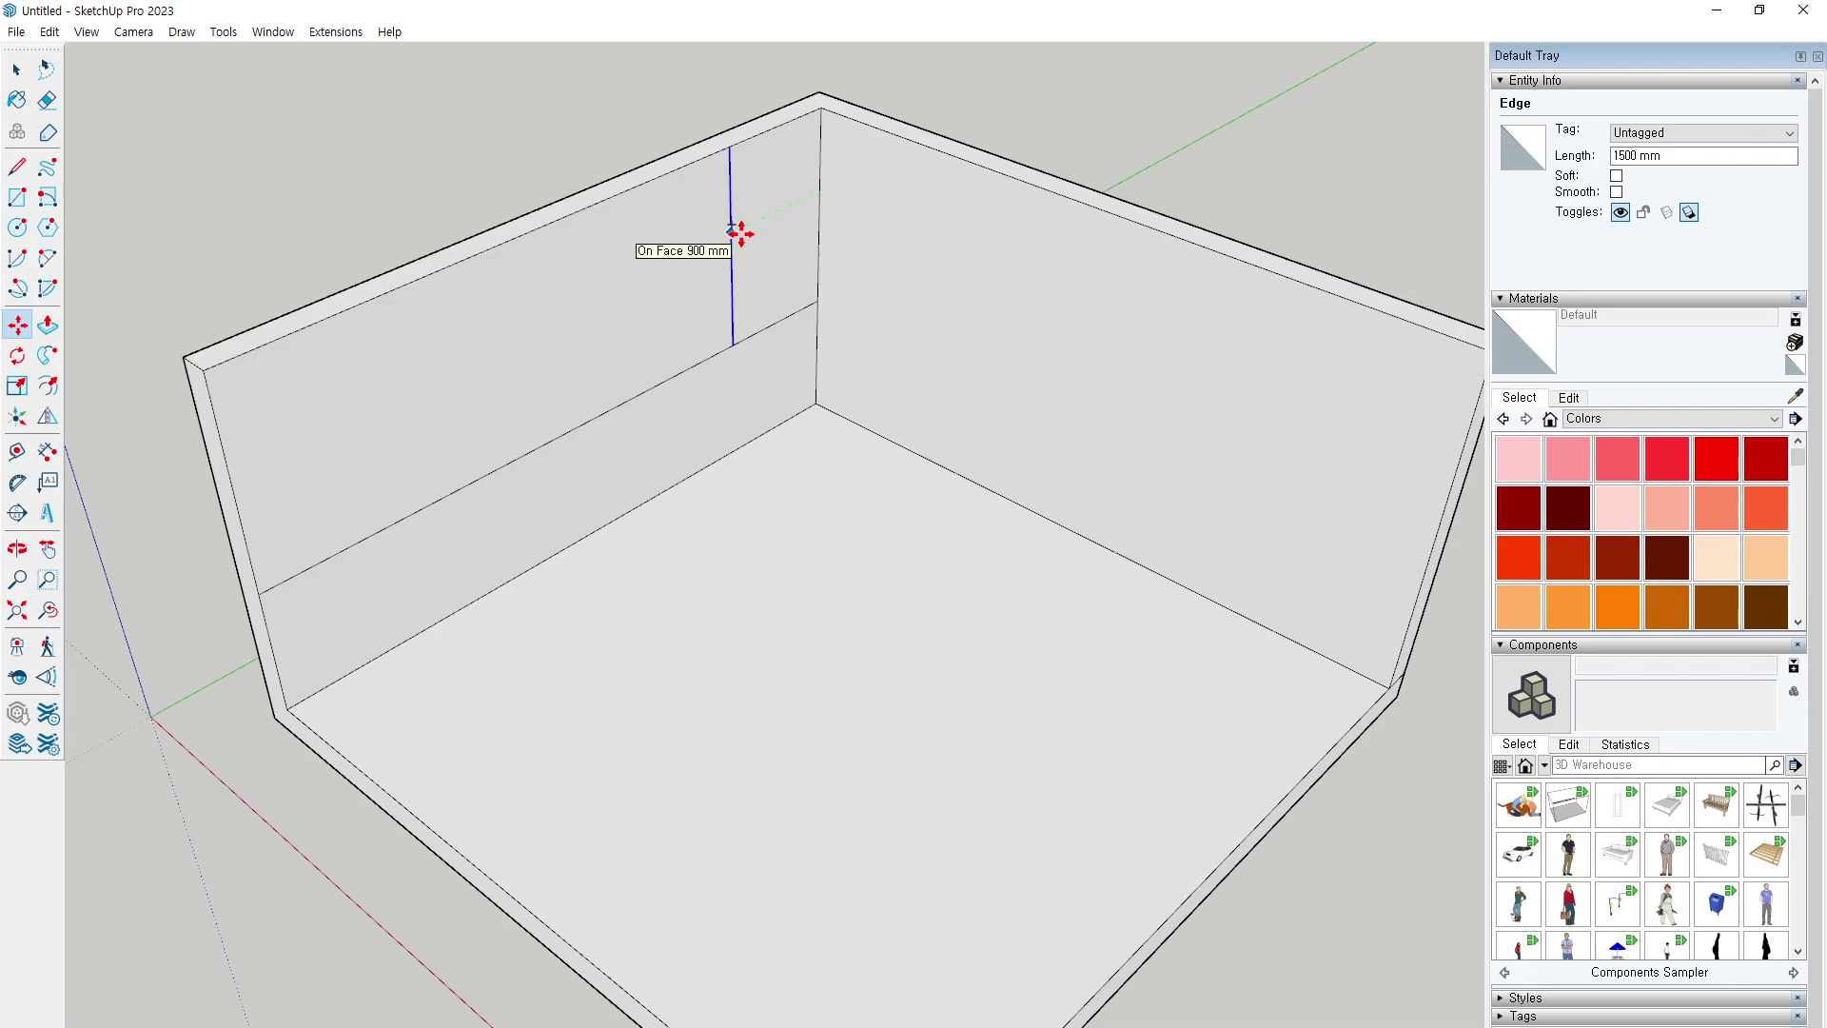
text(600)
key(Return)
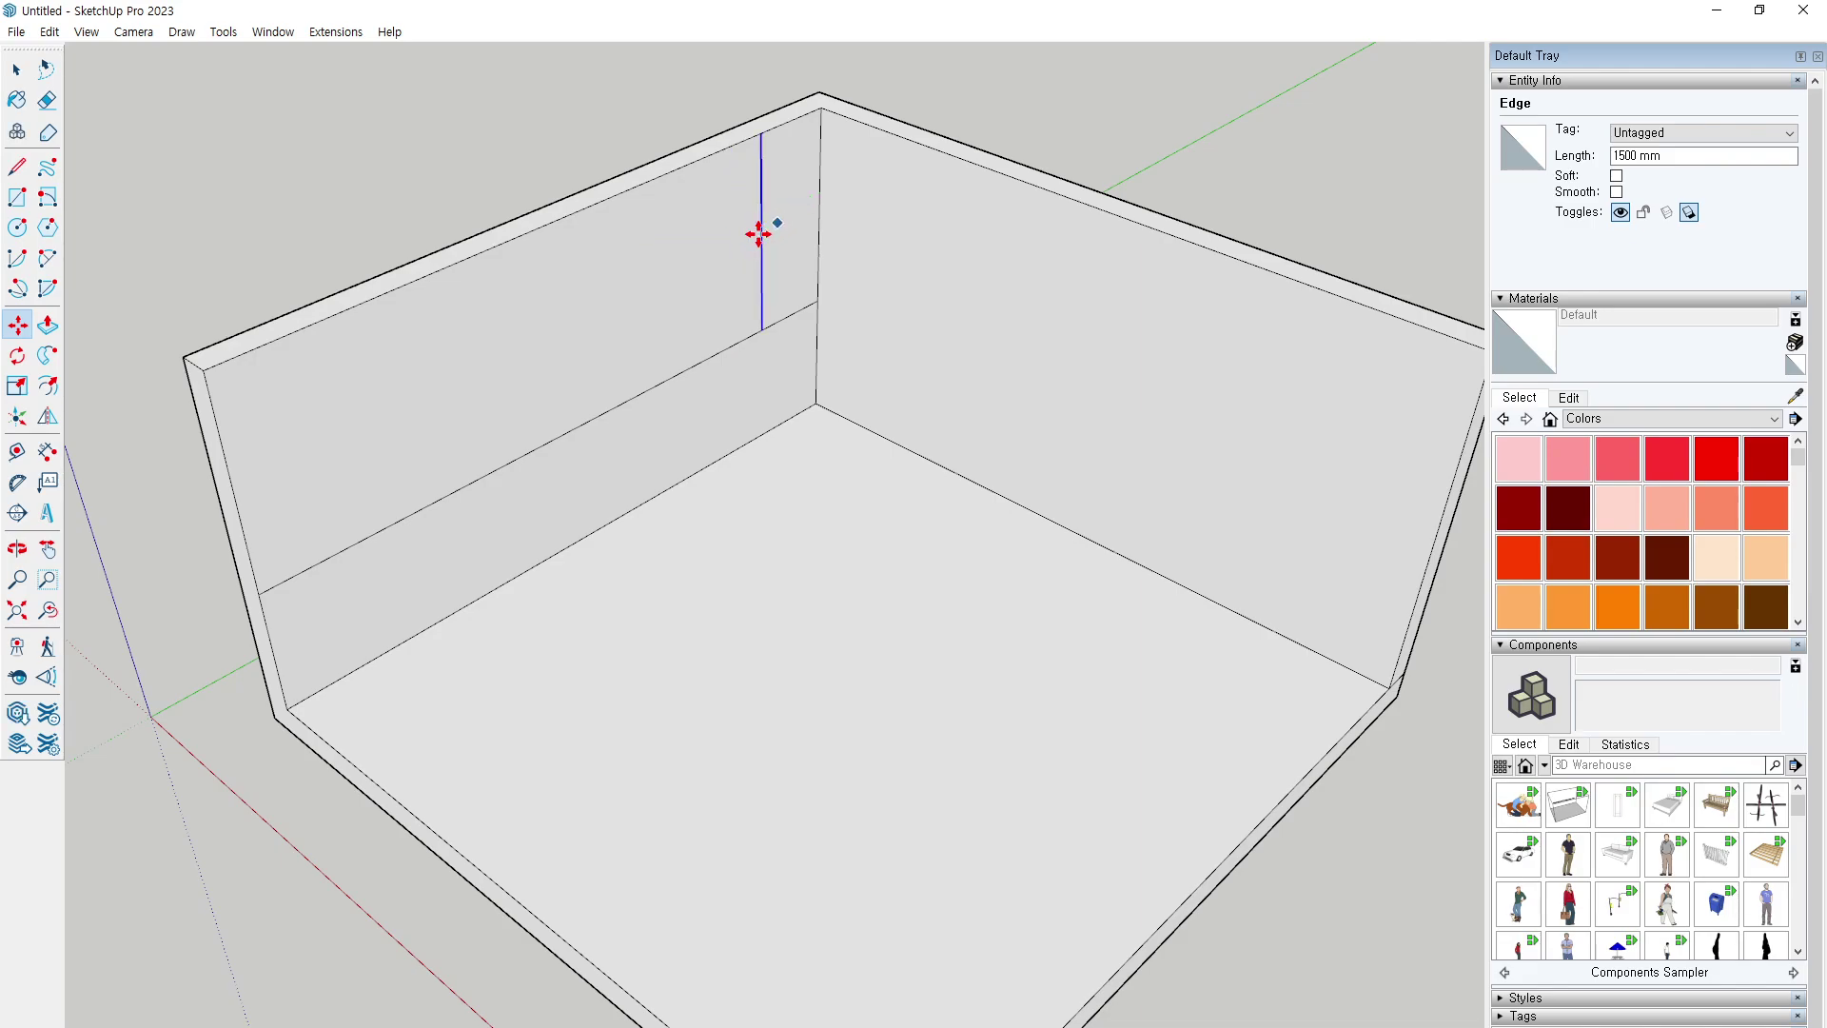
click(759, 235)
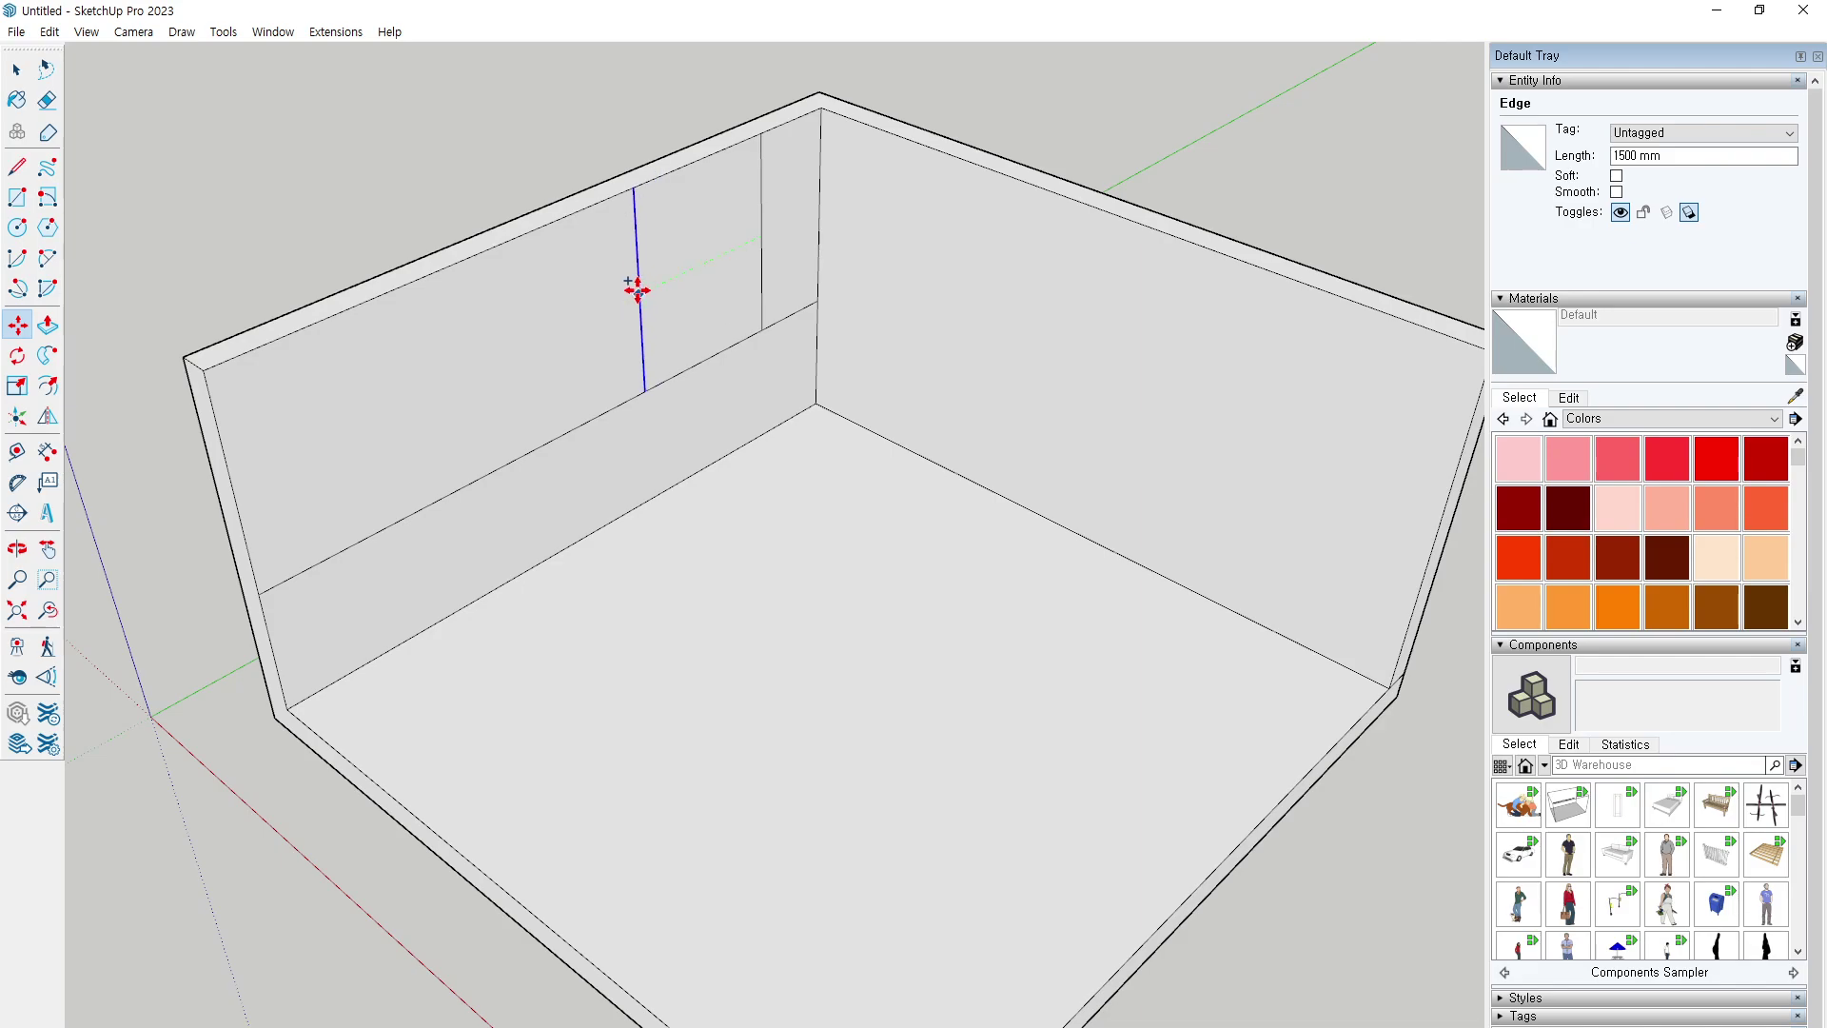
text(300)
key(Return)
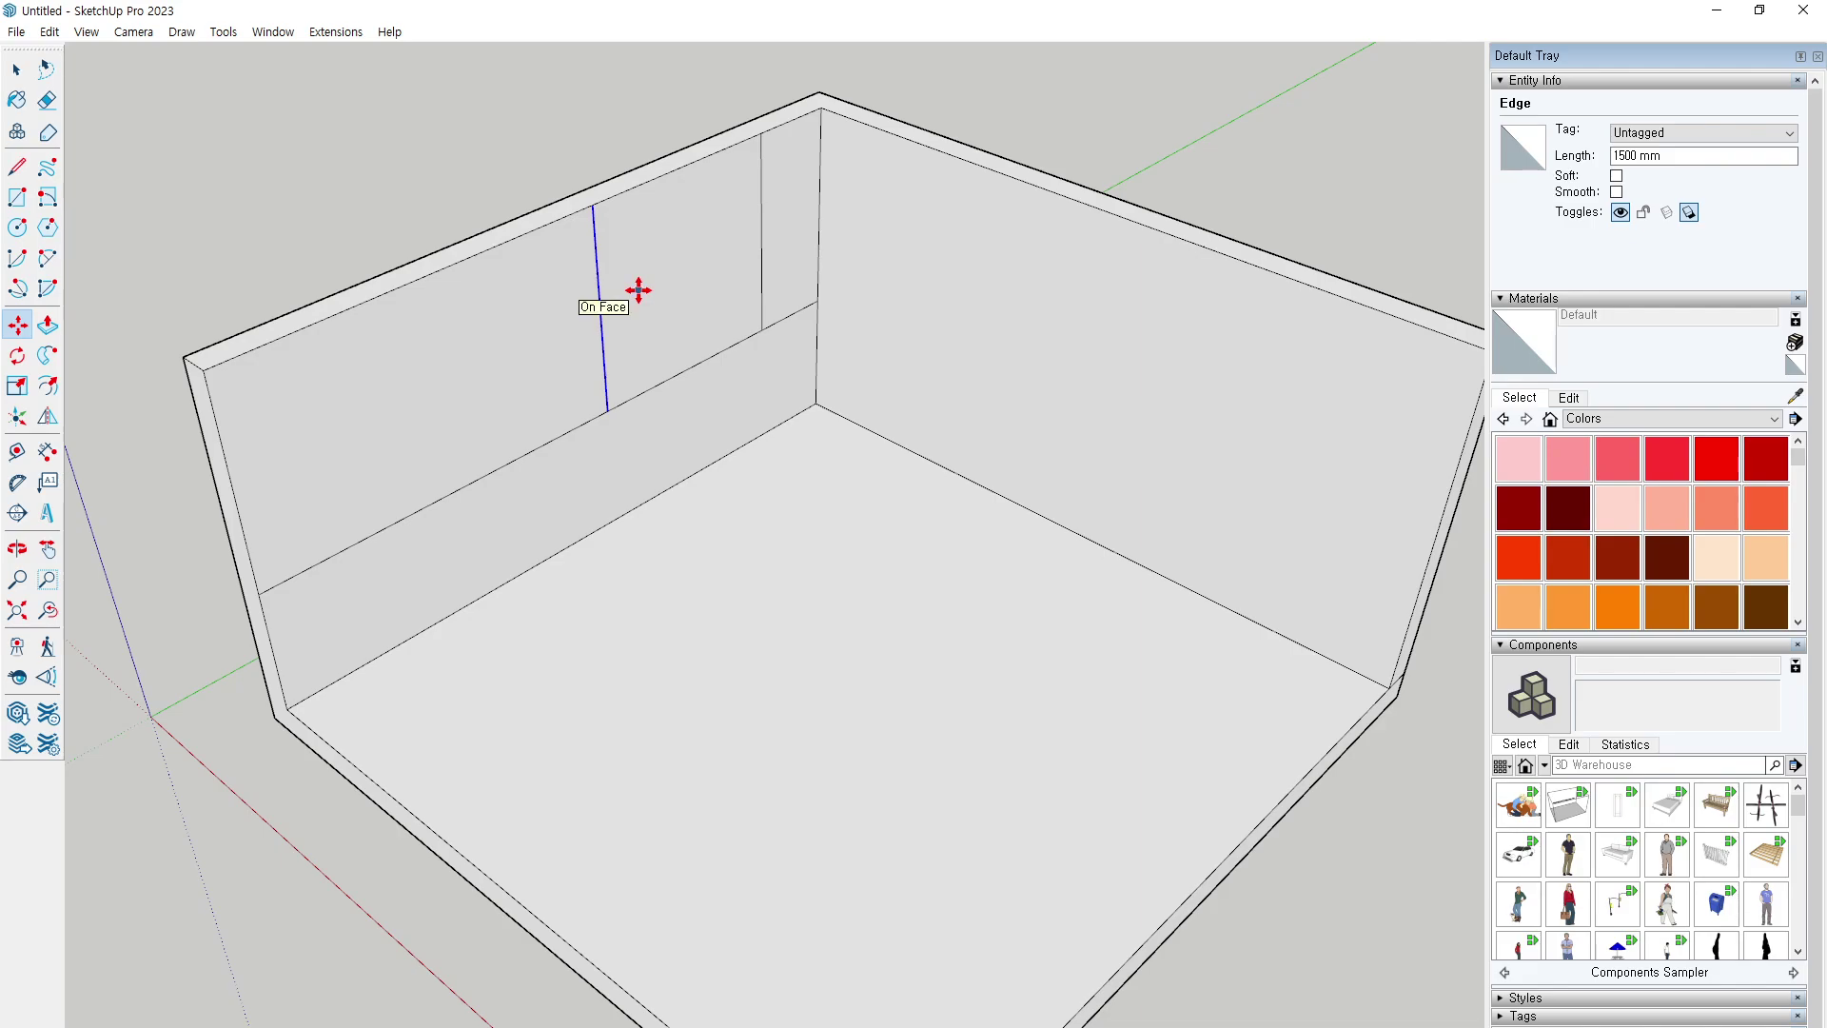
key(space)
Push the panel between the new edges through the wall, opening a 2.25 m² gap.
click(578, 144)
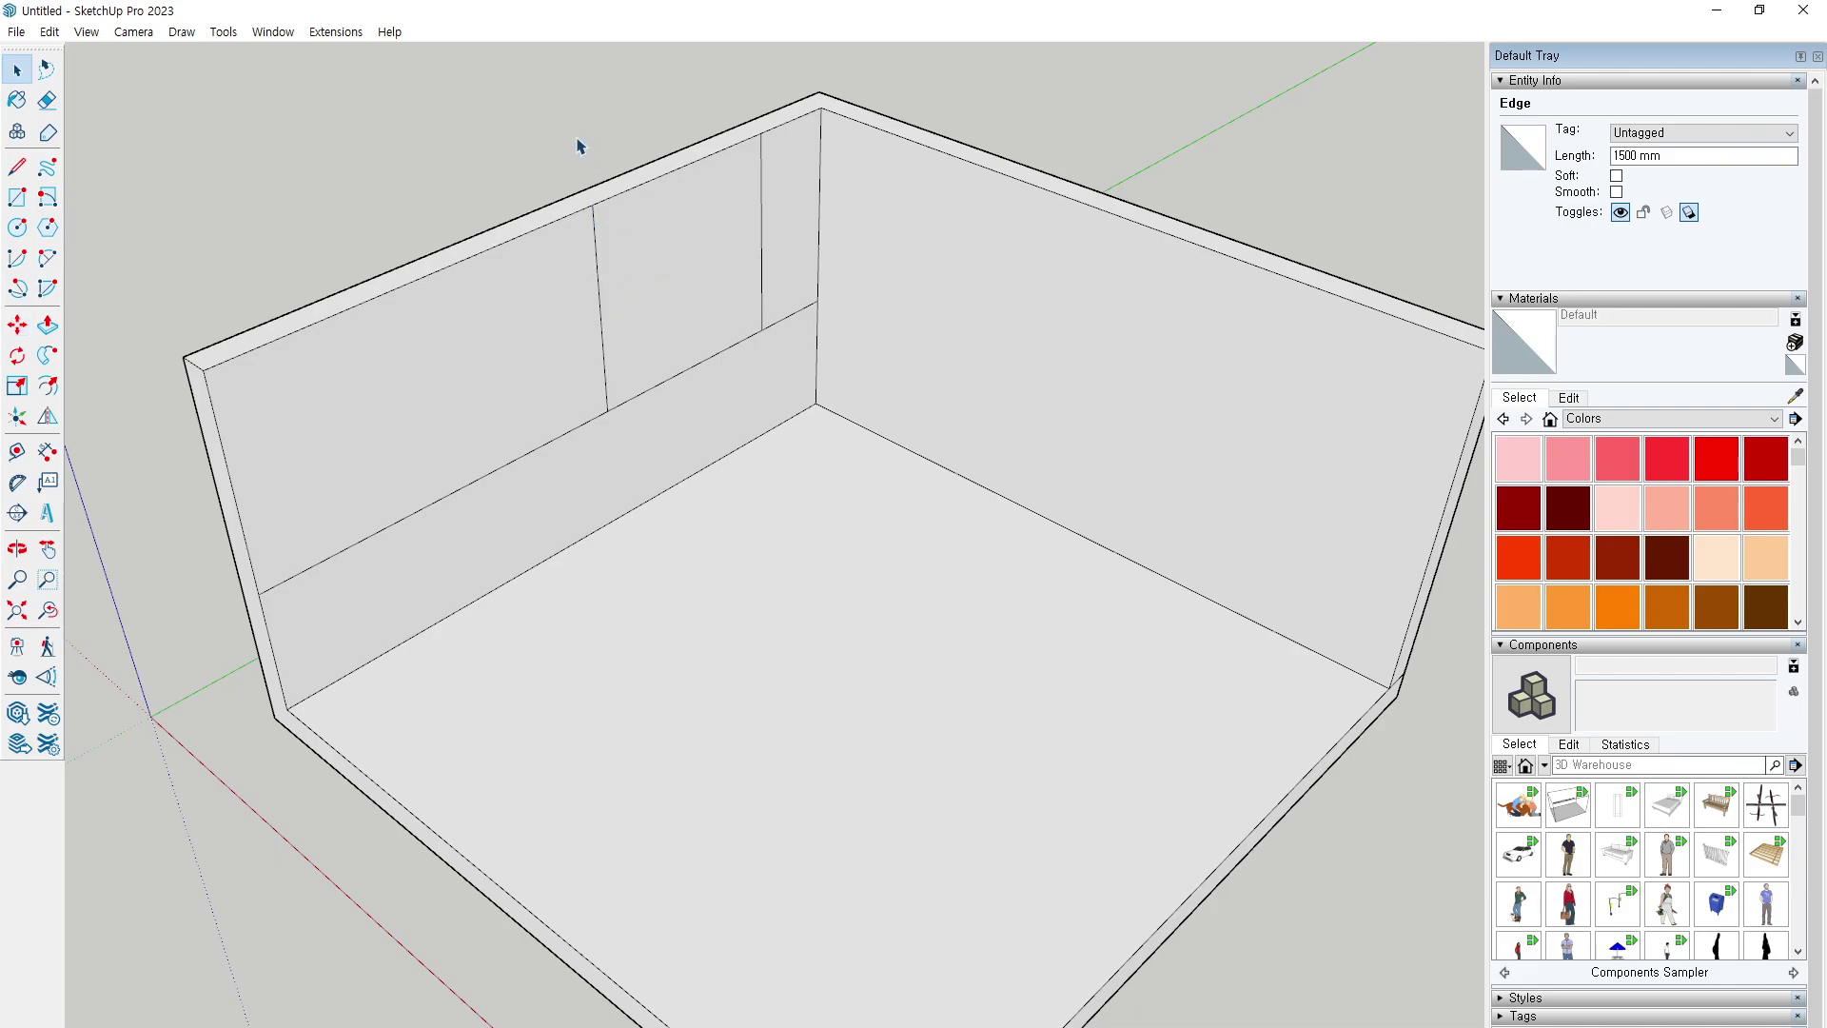
key(p)
click(702, 286)
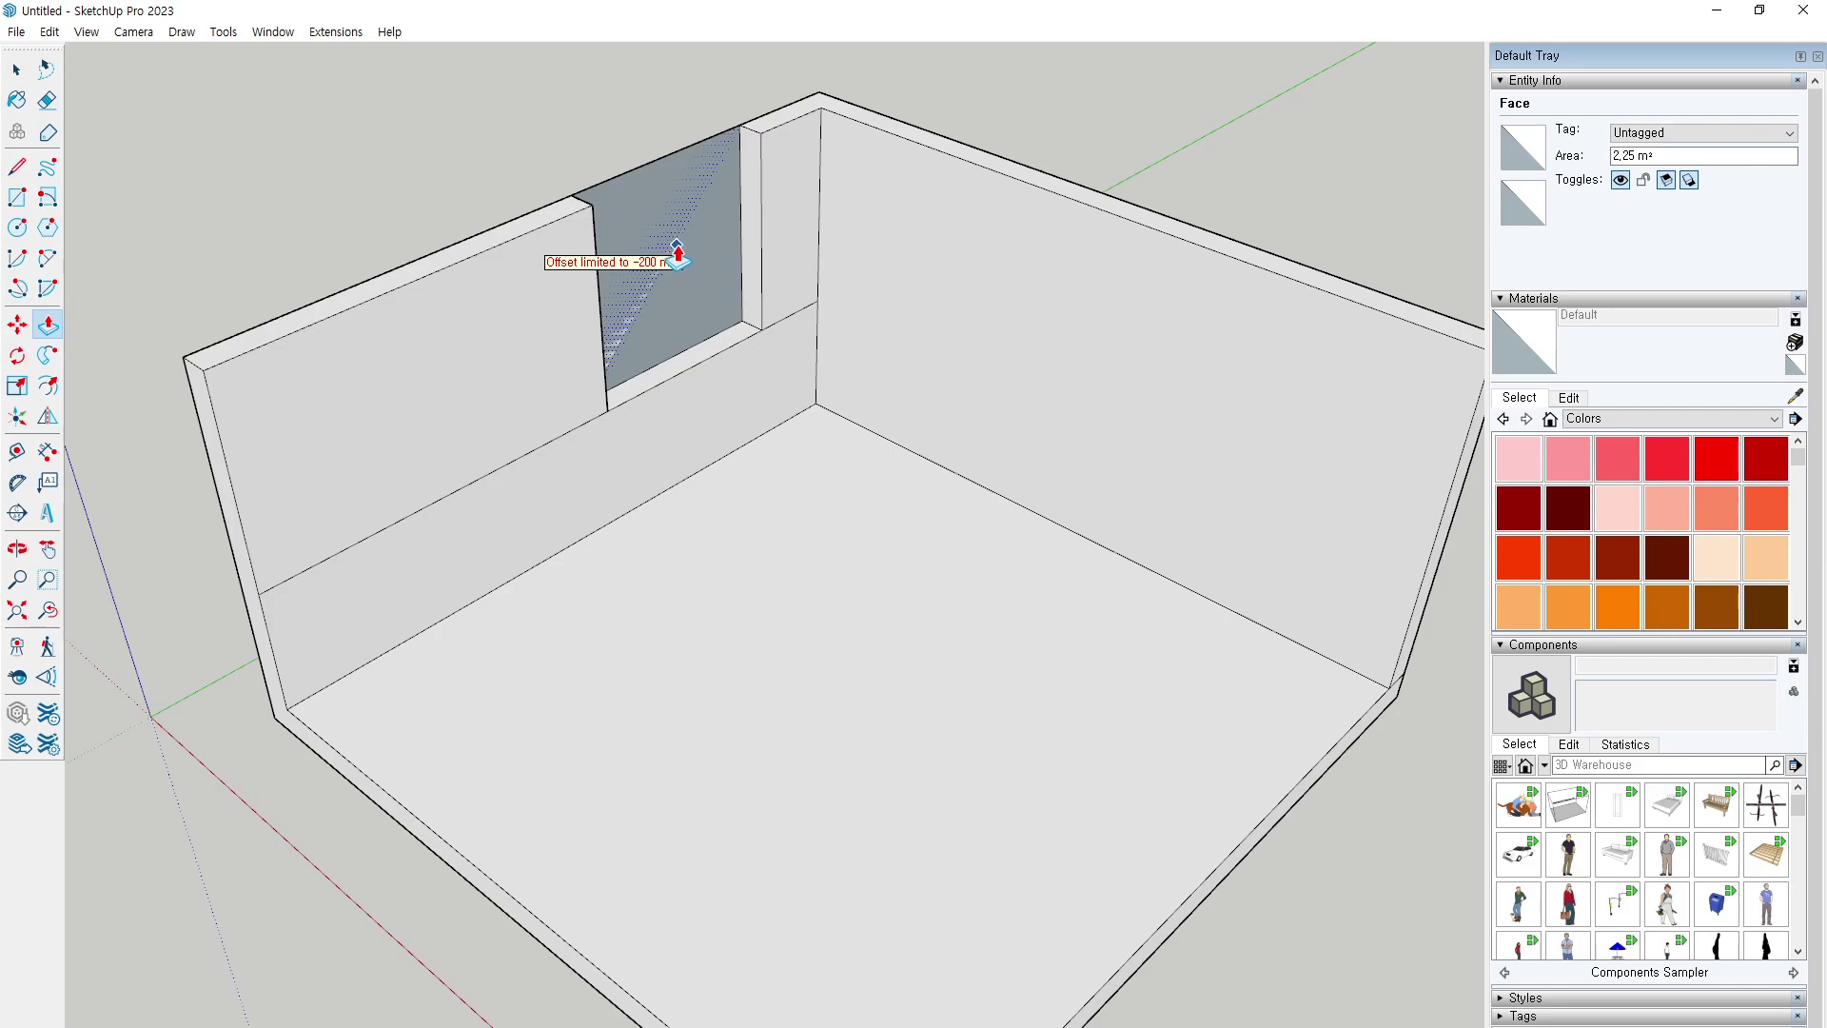
click(590, 249)
Orbit and zoom to the narrow wall end and draw a line across its top.
key(space)
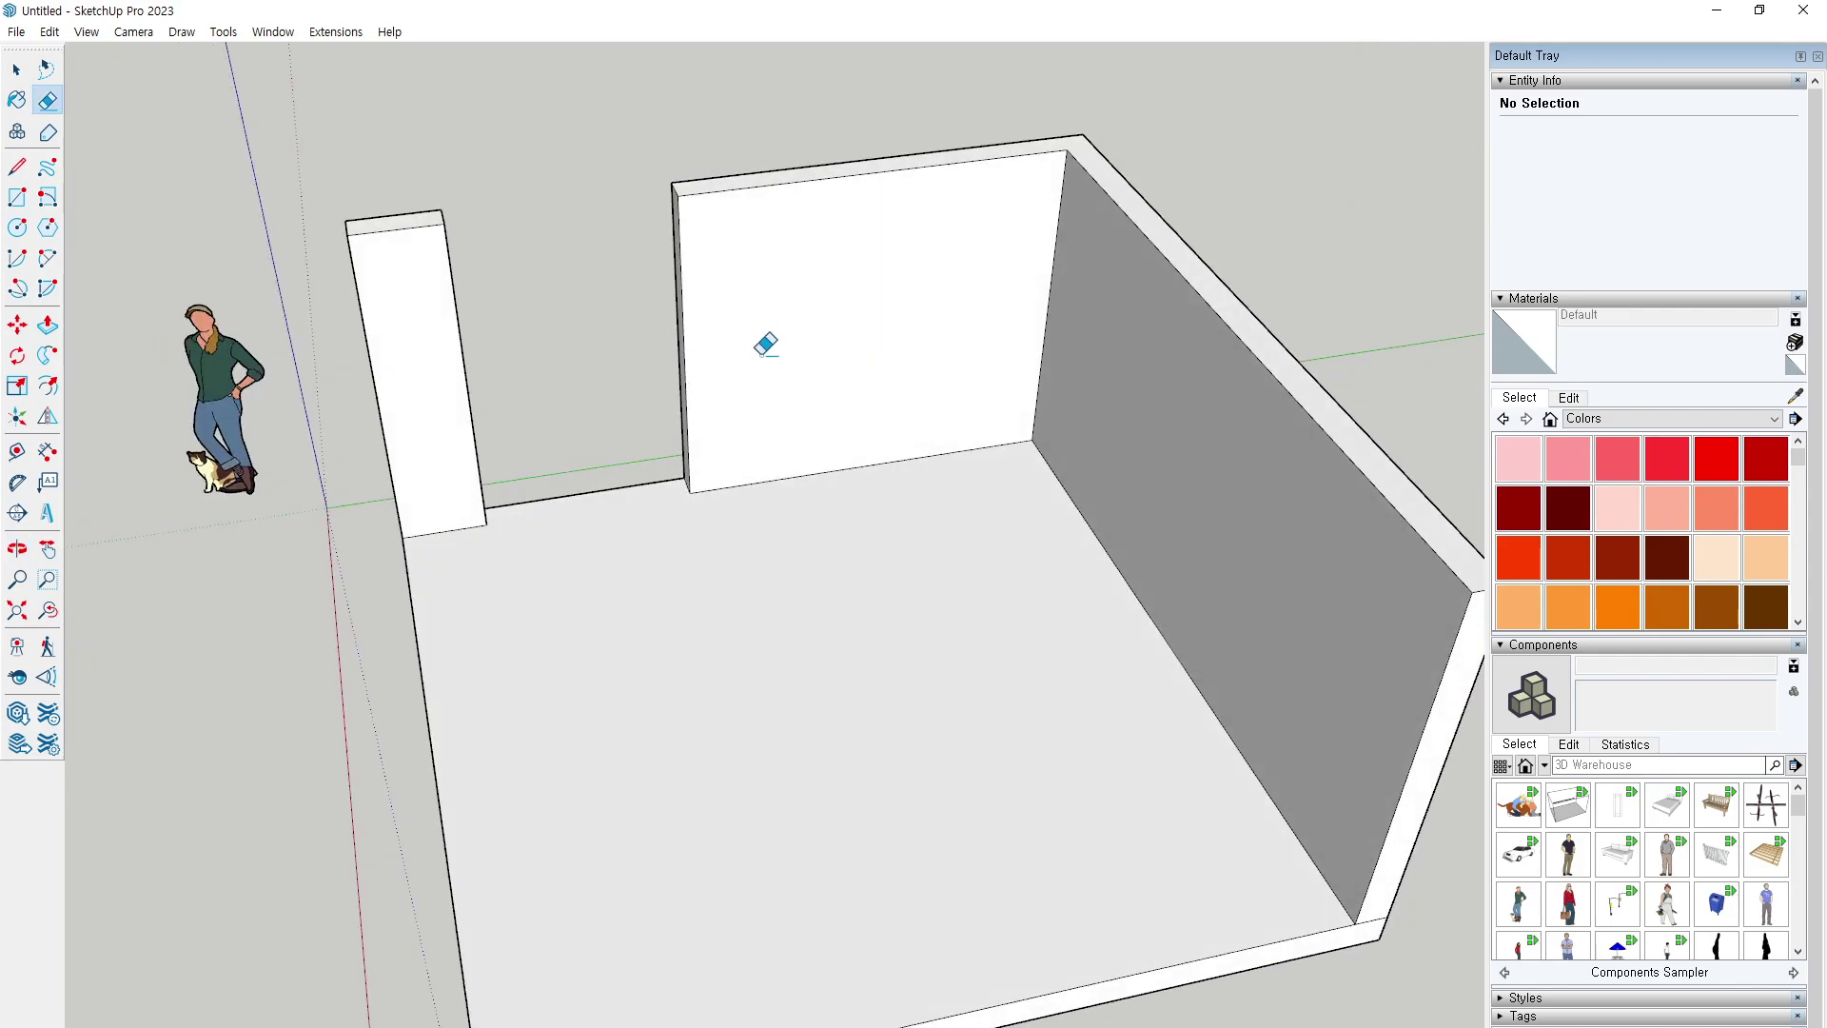
mouse_move(766, 344)
middle_down()
mouse_move(795, 424)
mouse_move(669, 360)
middle_up()
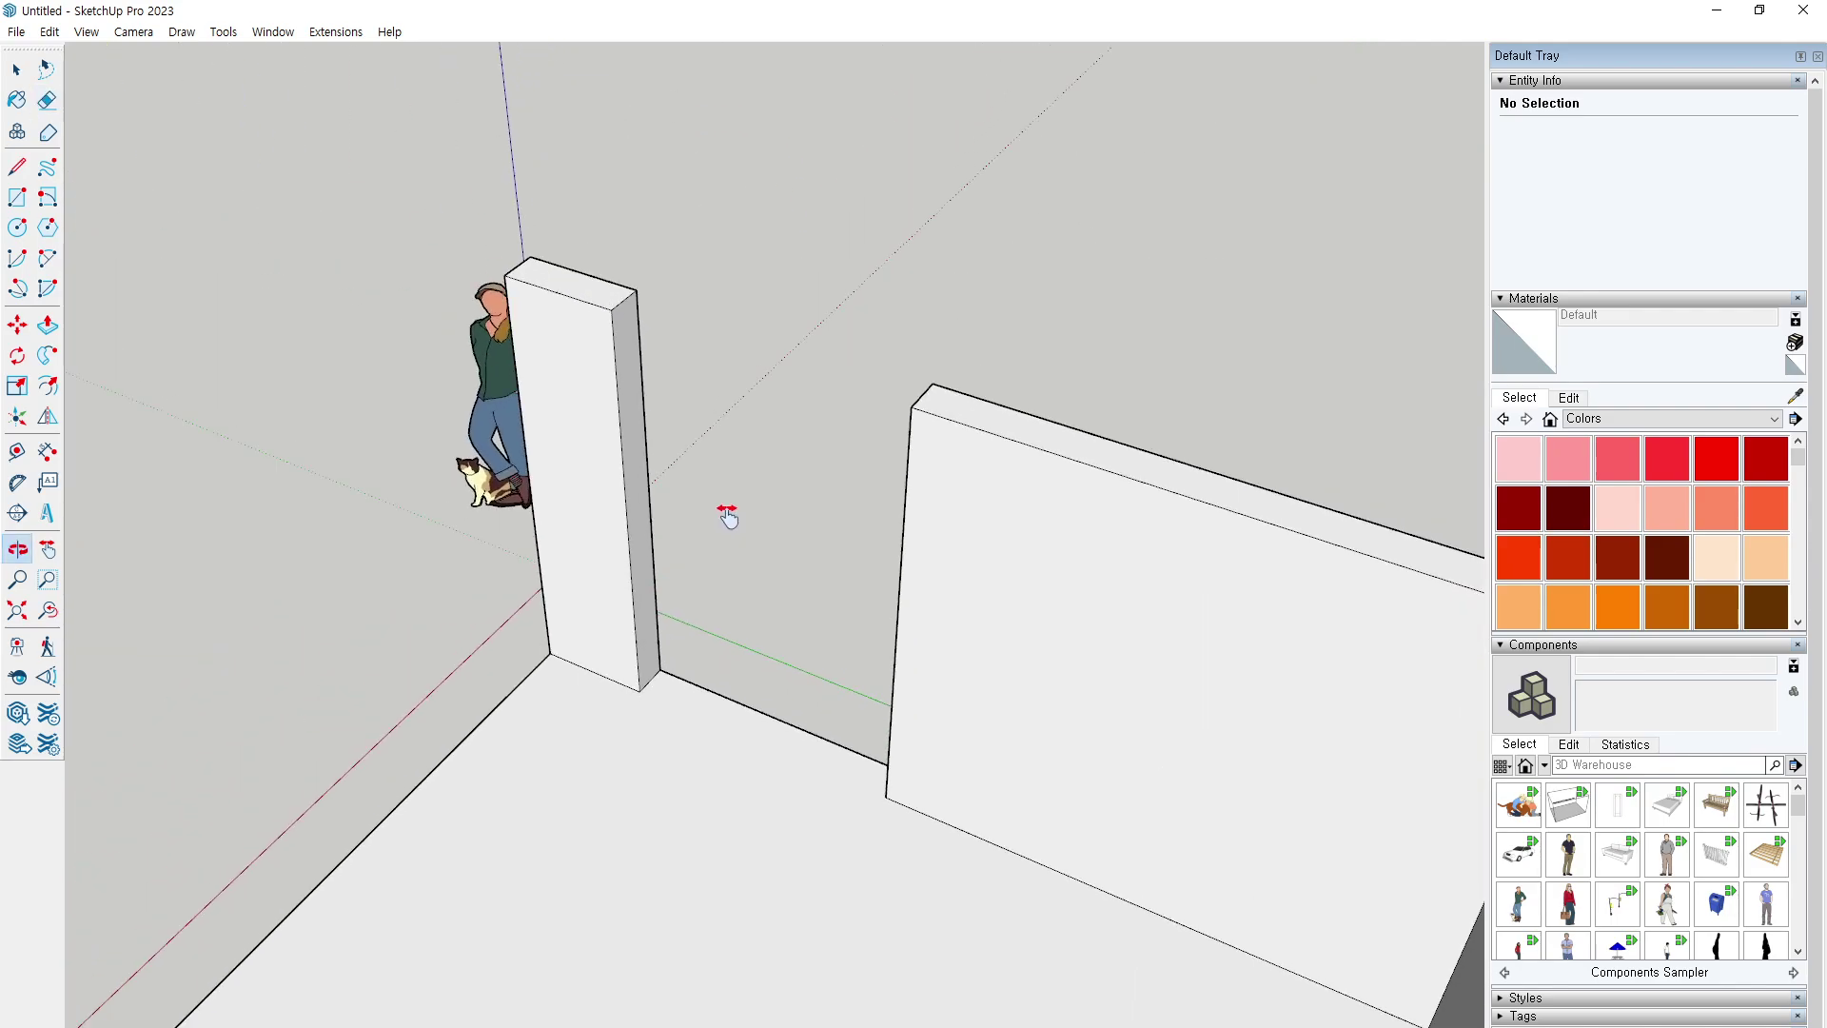
scroll(669, 360, up, 2)
scroll(671, 352, up, 2)
key(l)
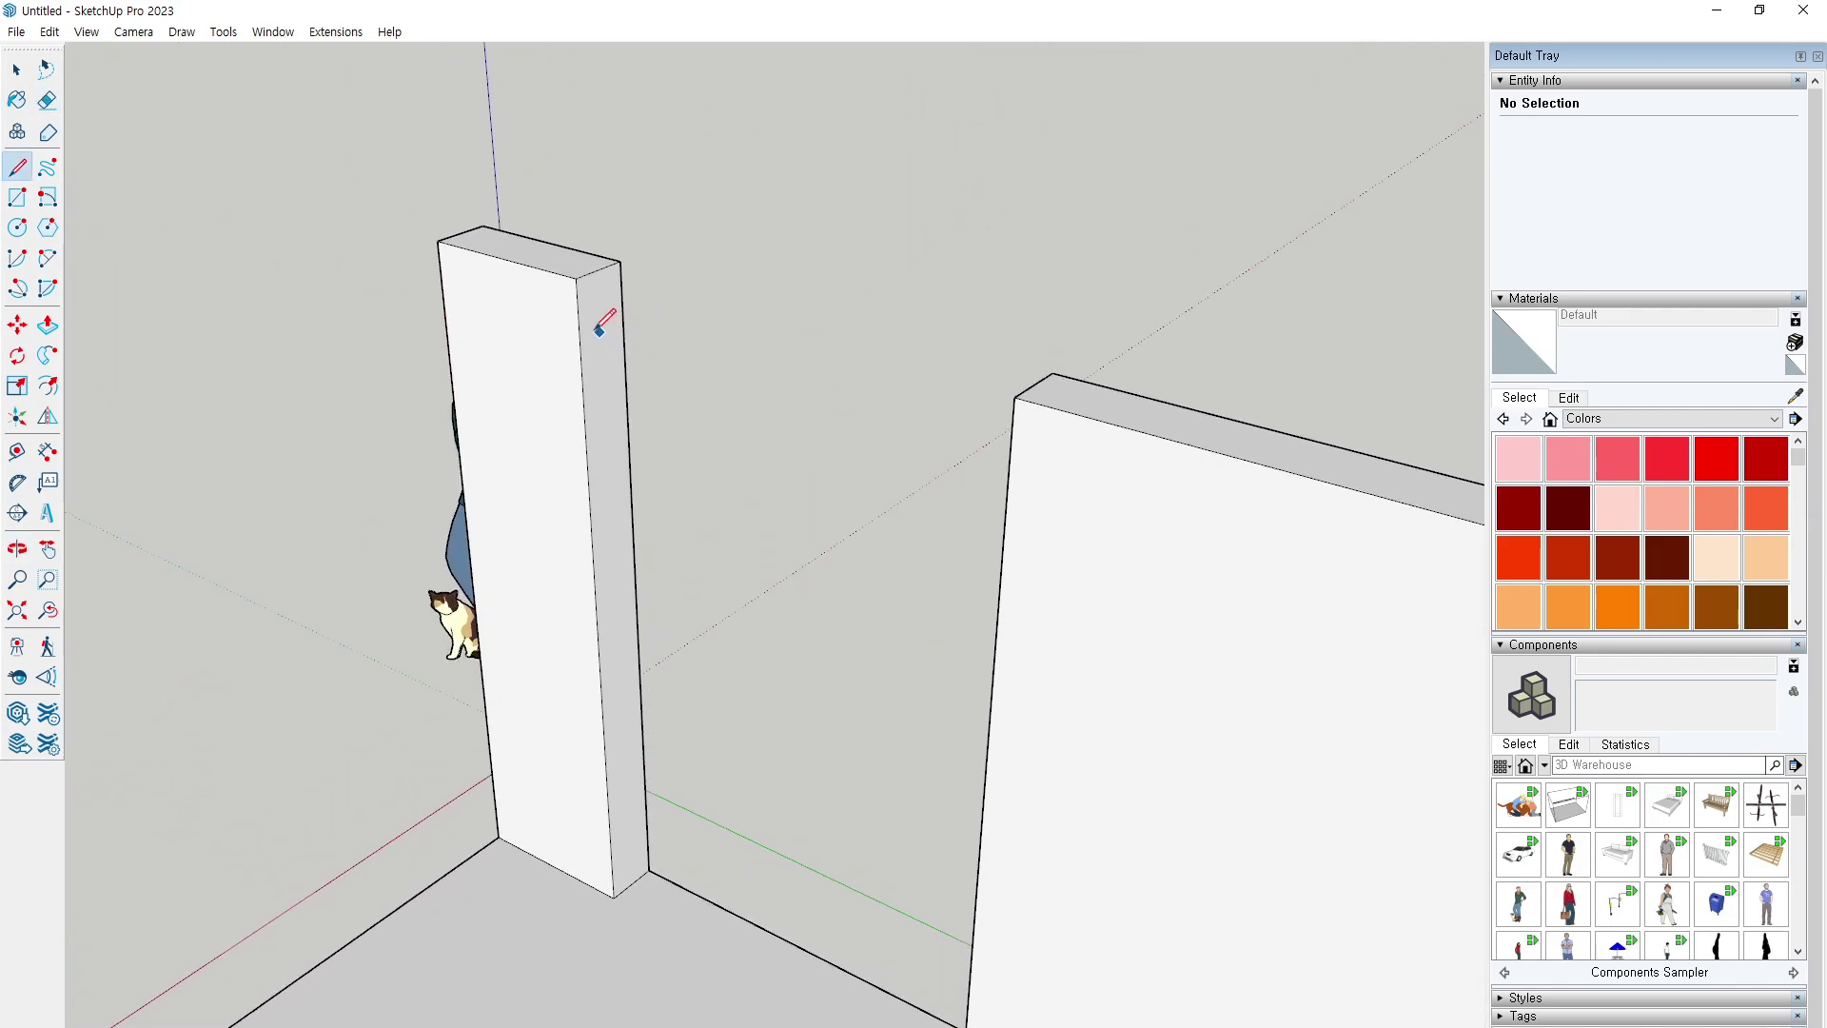
scroll(590, 302, up, 2)
click(575, 309)
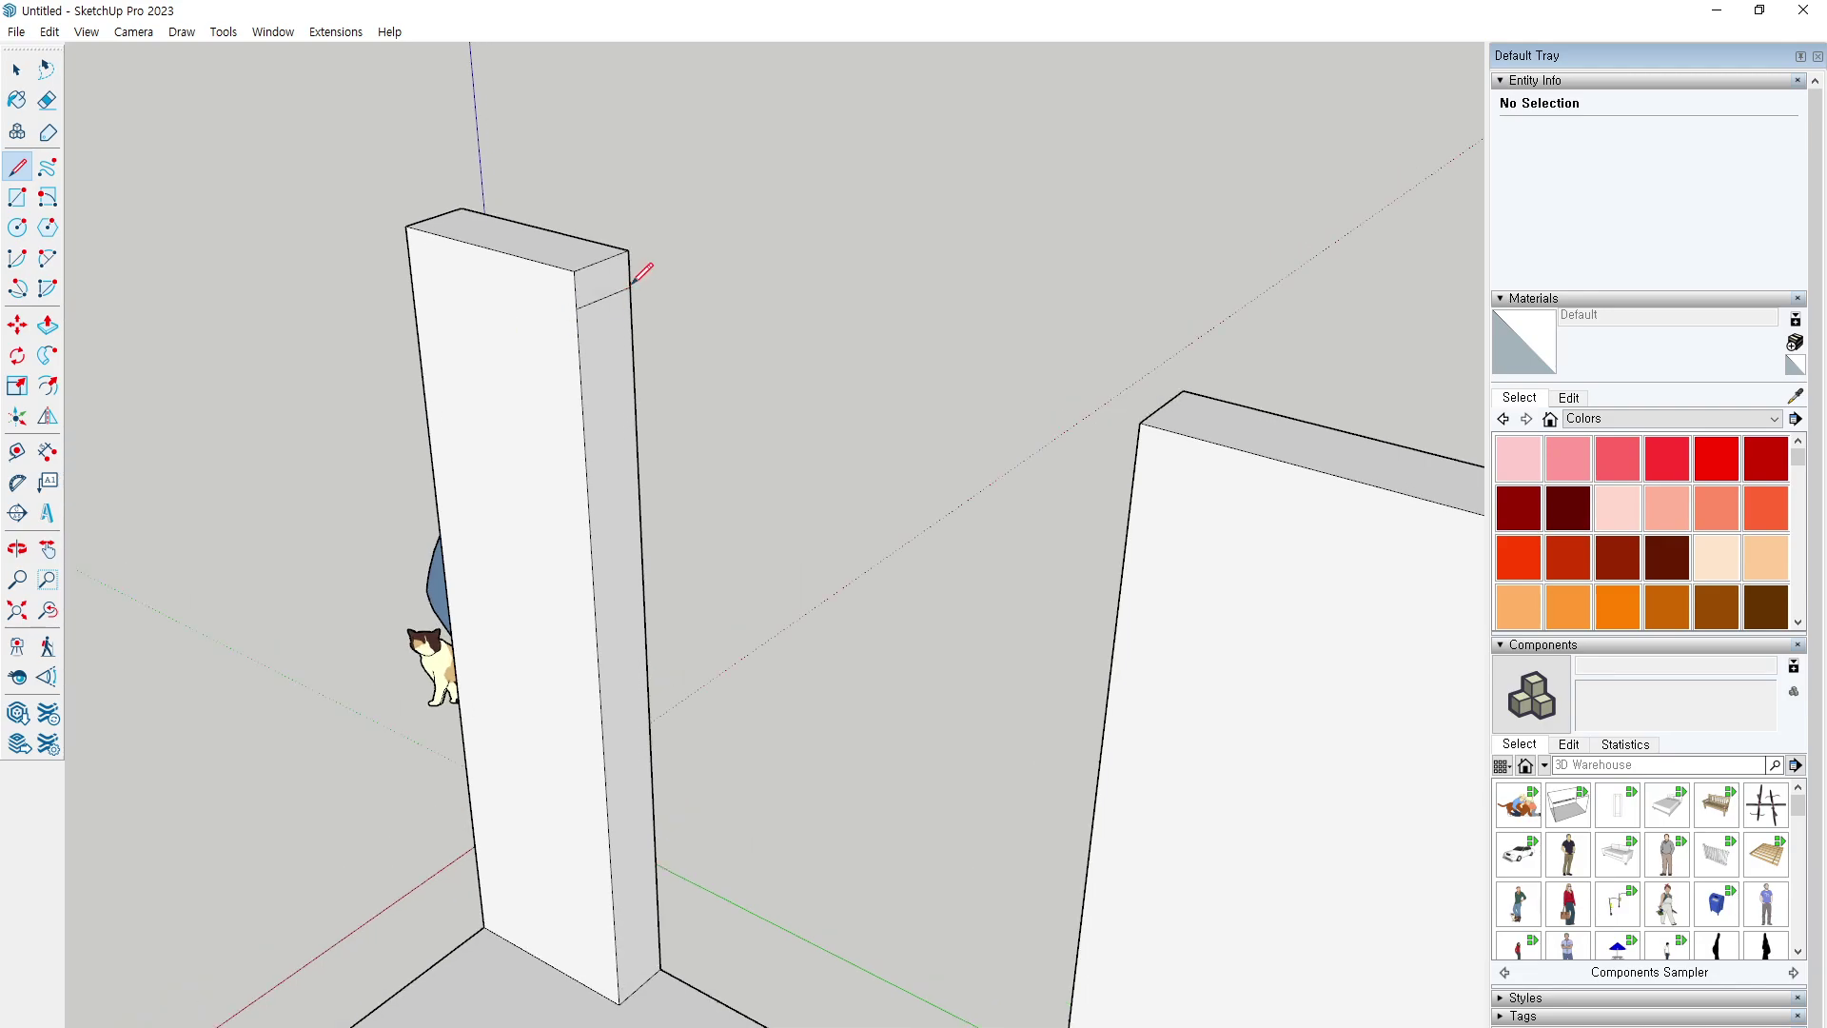
click(632, 283)
Start pulling the wall end's top section outward, then cancel it with Esc.
scroll(632, 284, up, 2)
scroll(632, 284, up, 2)
key(p)
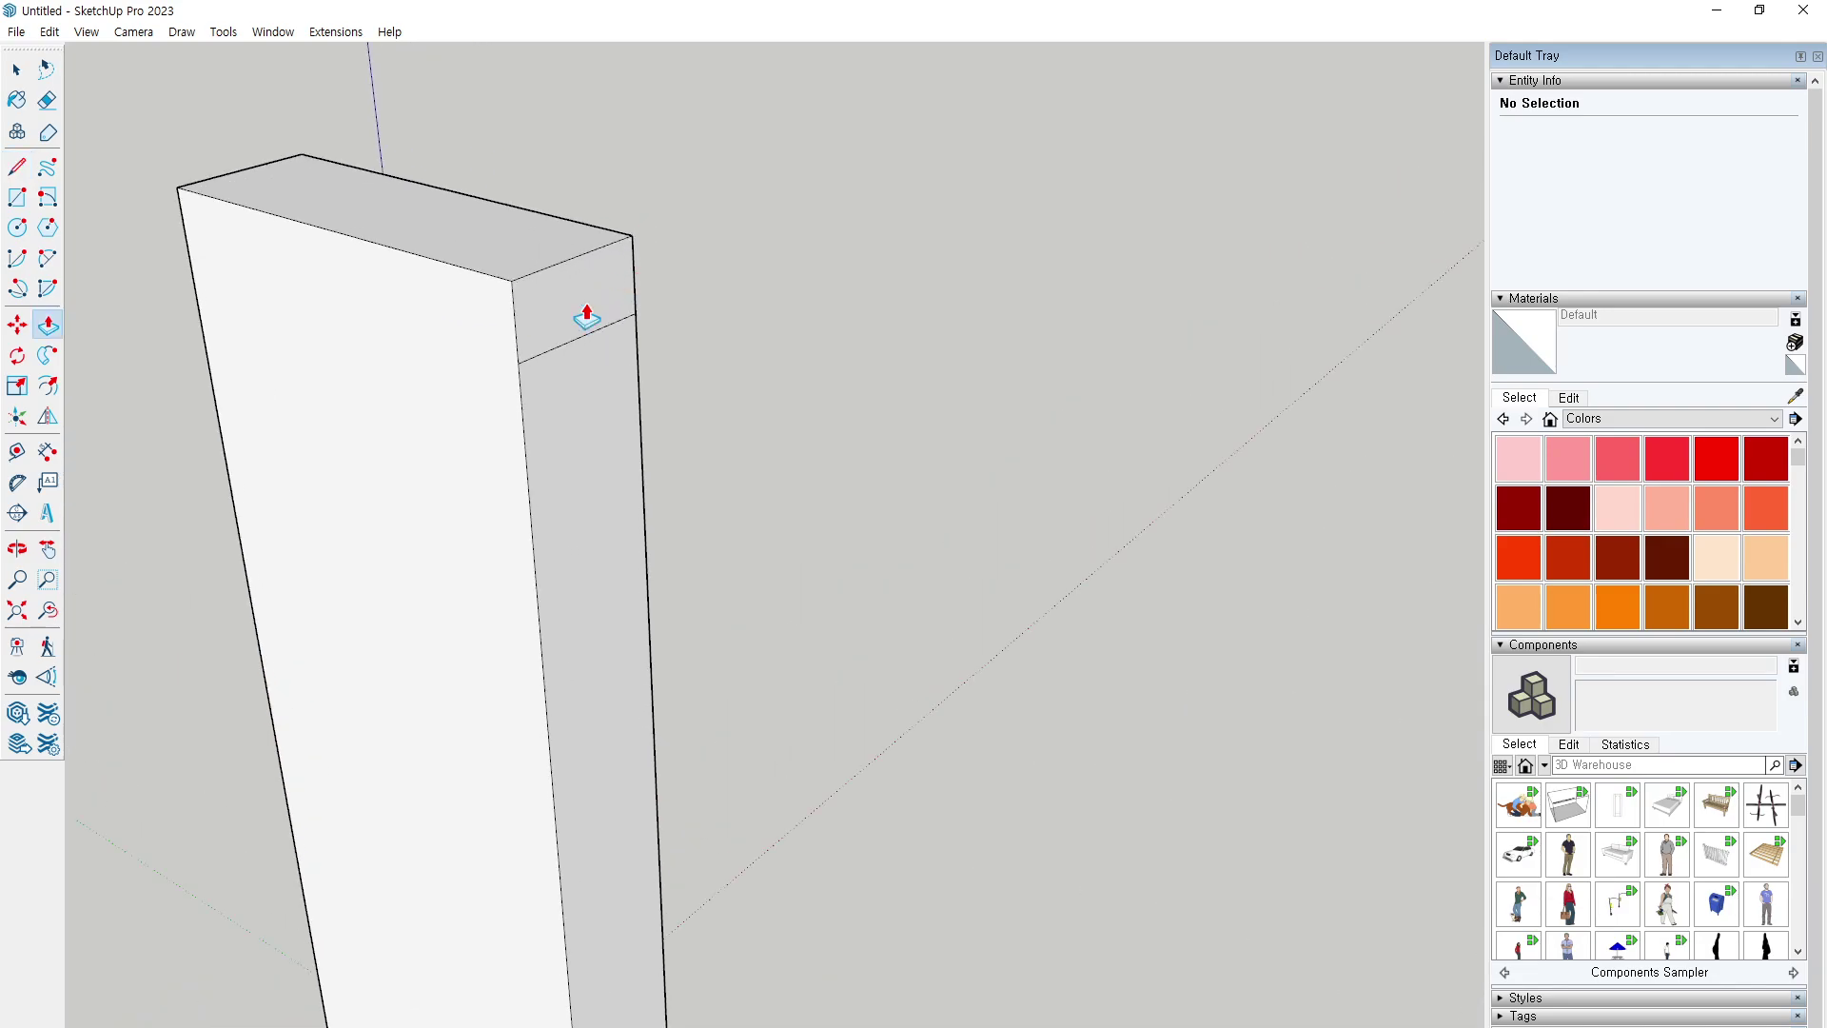
click(587, 317)
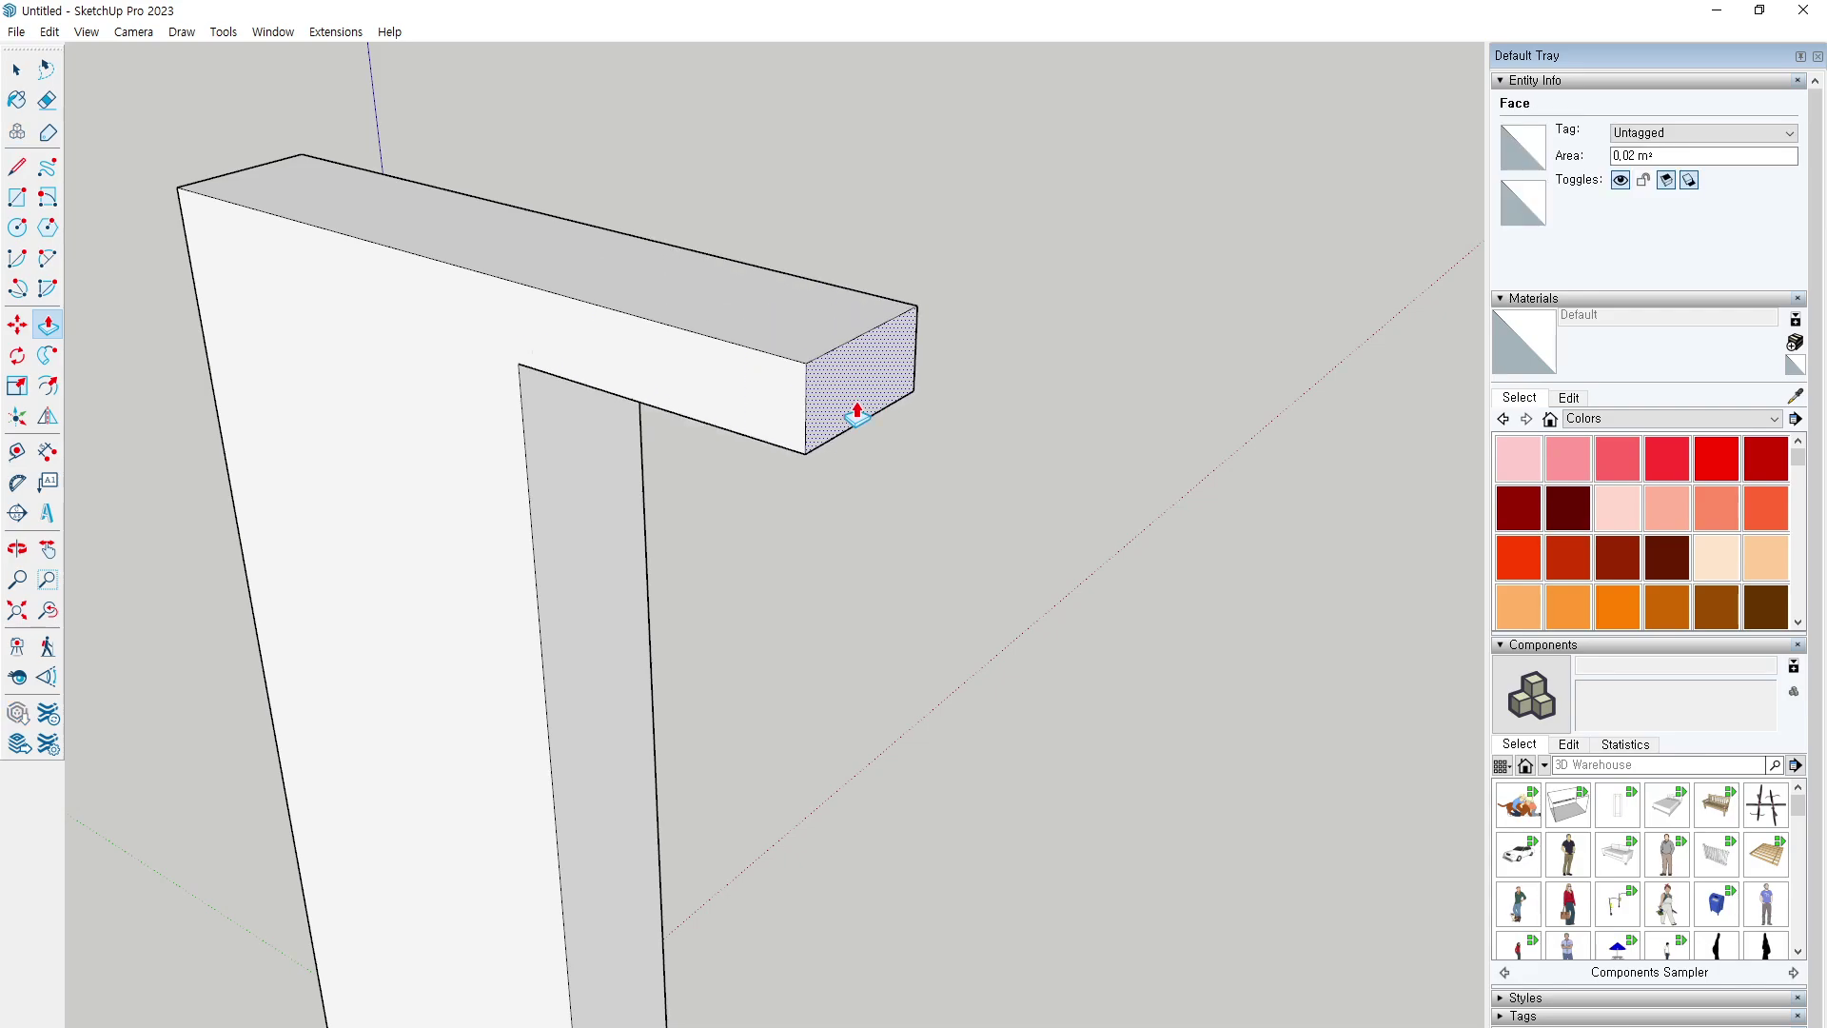
key(Escape)
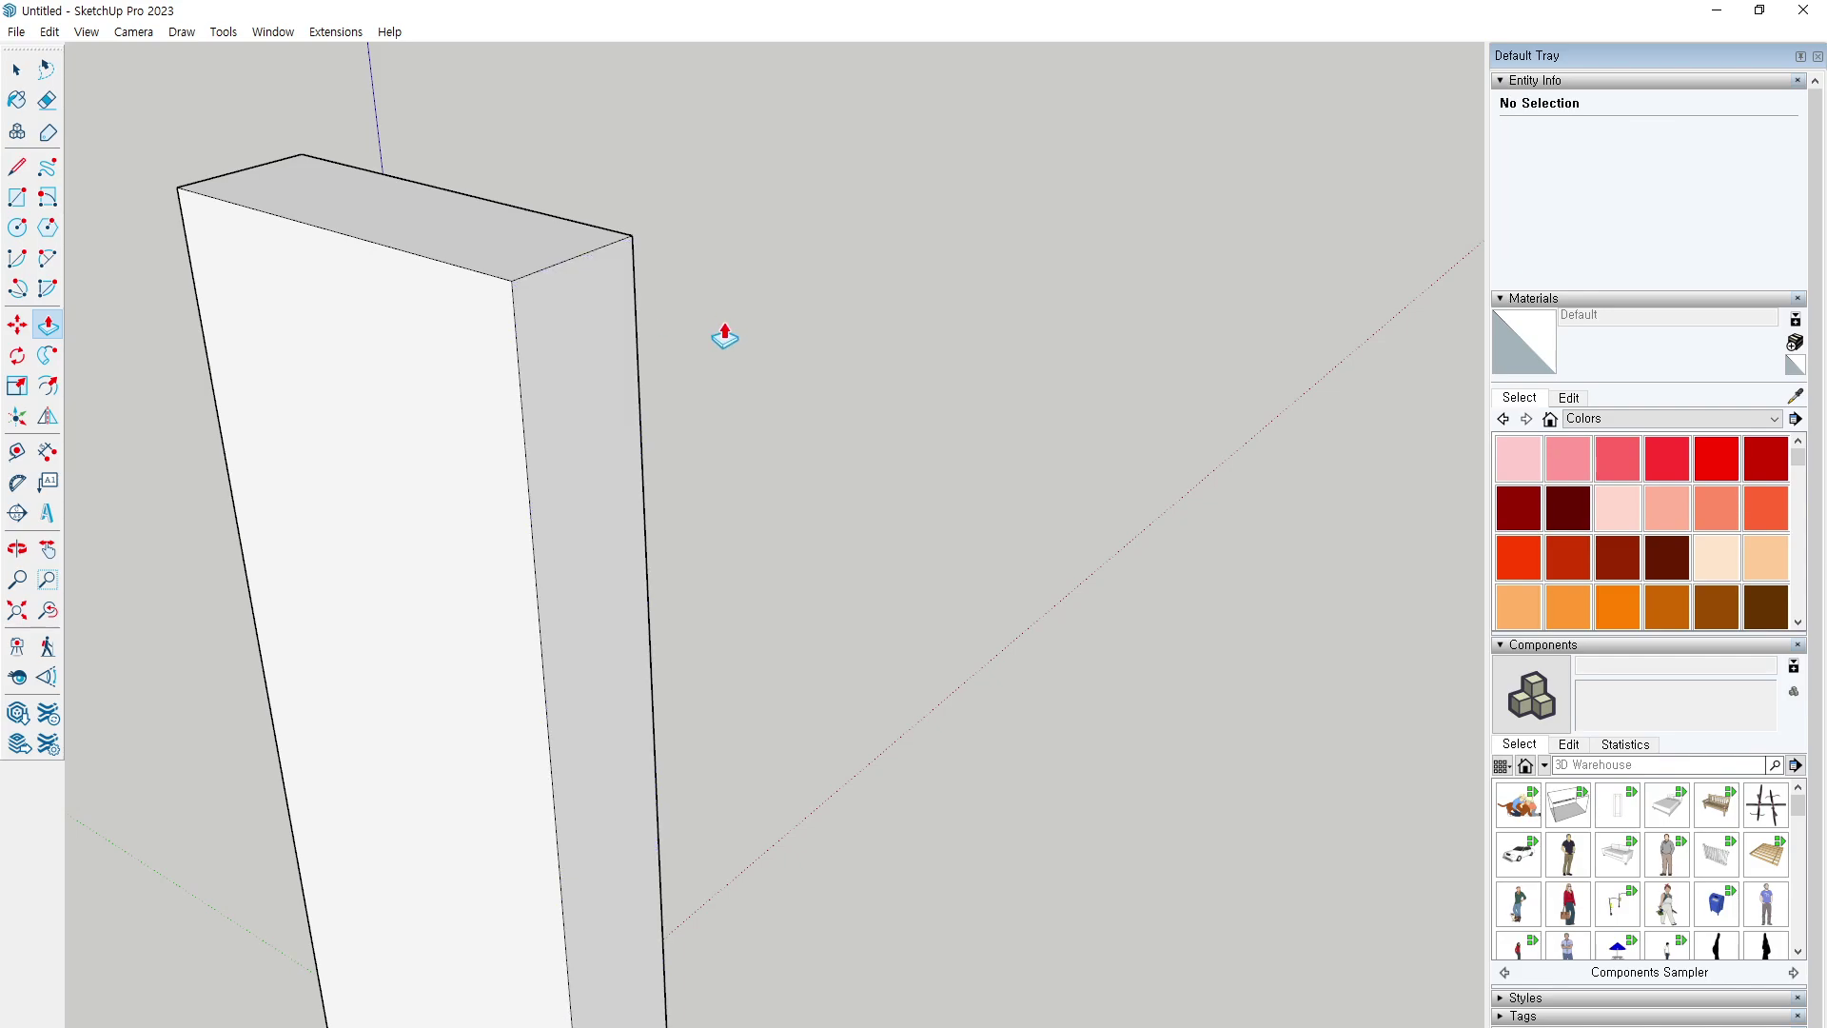
click(17, 167)
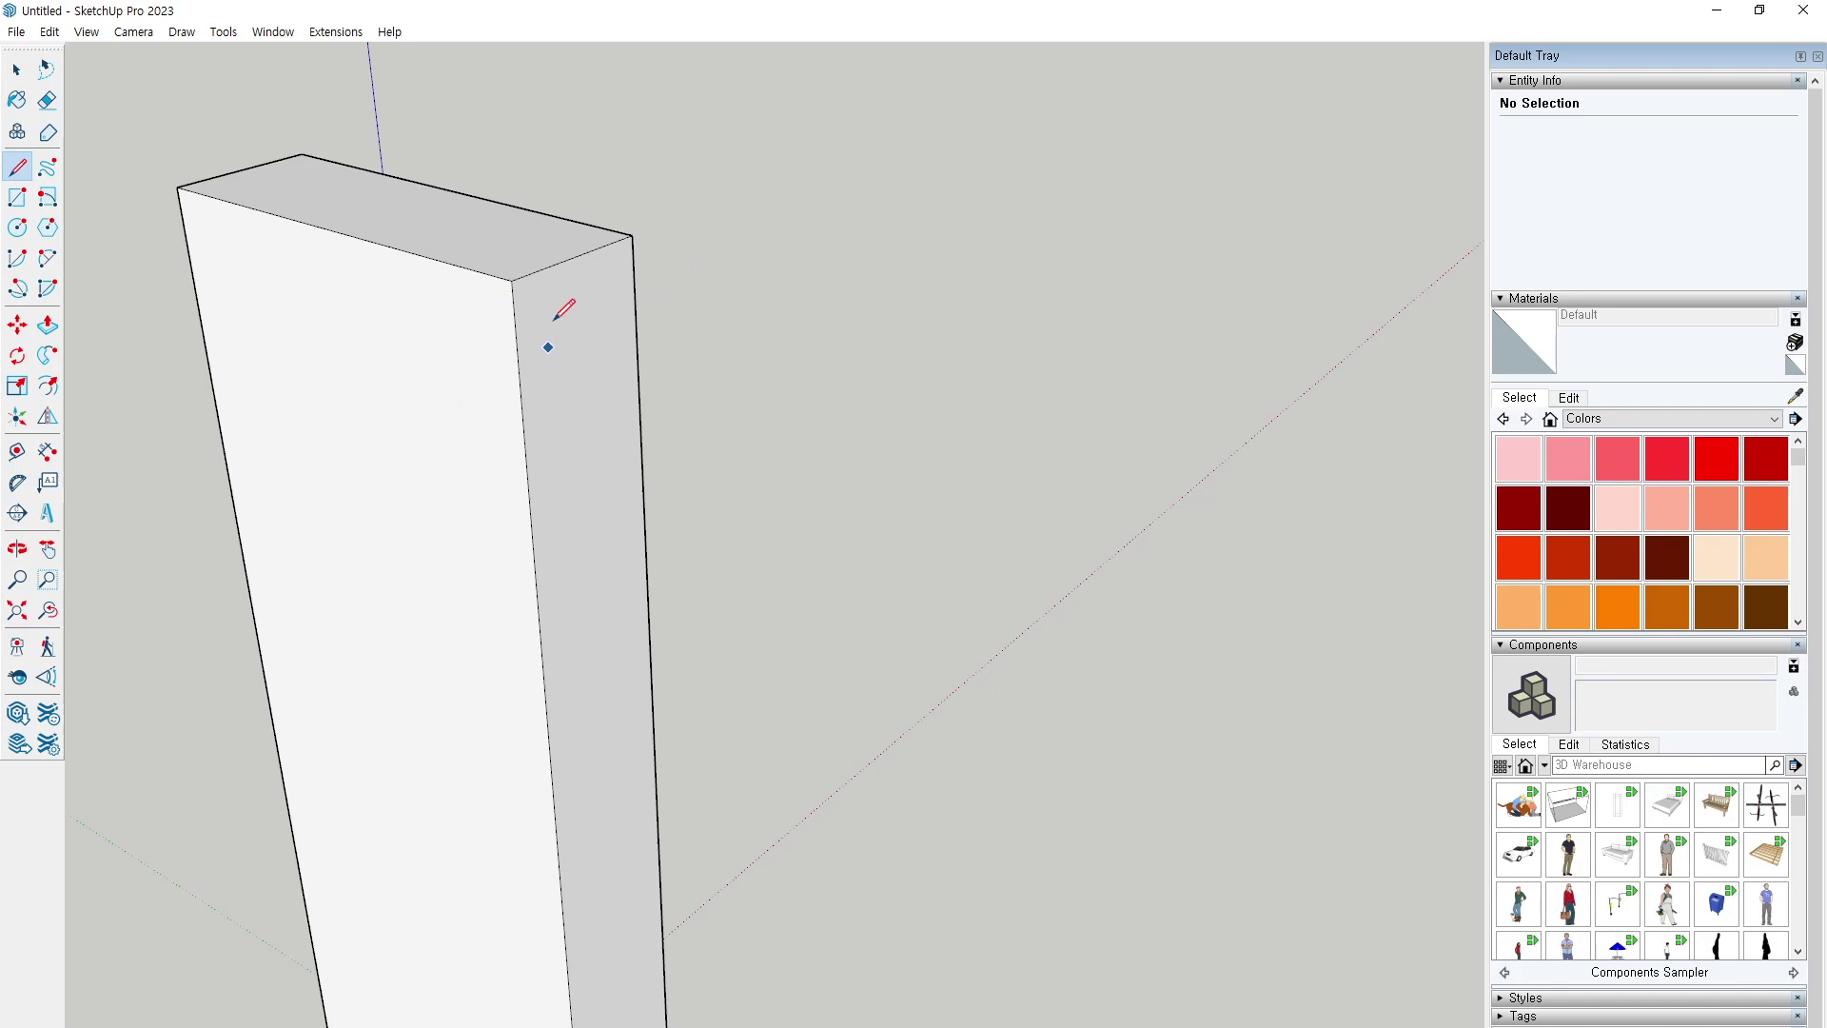
Begin a measurement from the wall piece's top corner, then abandon it.
key(space)
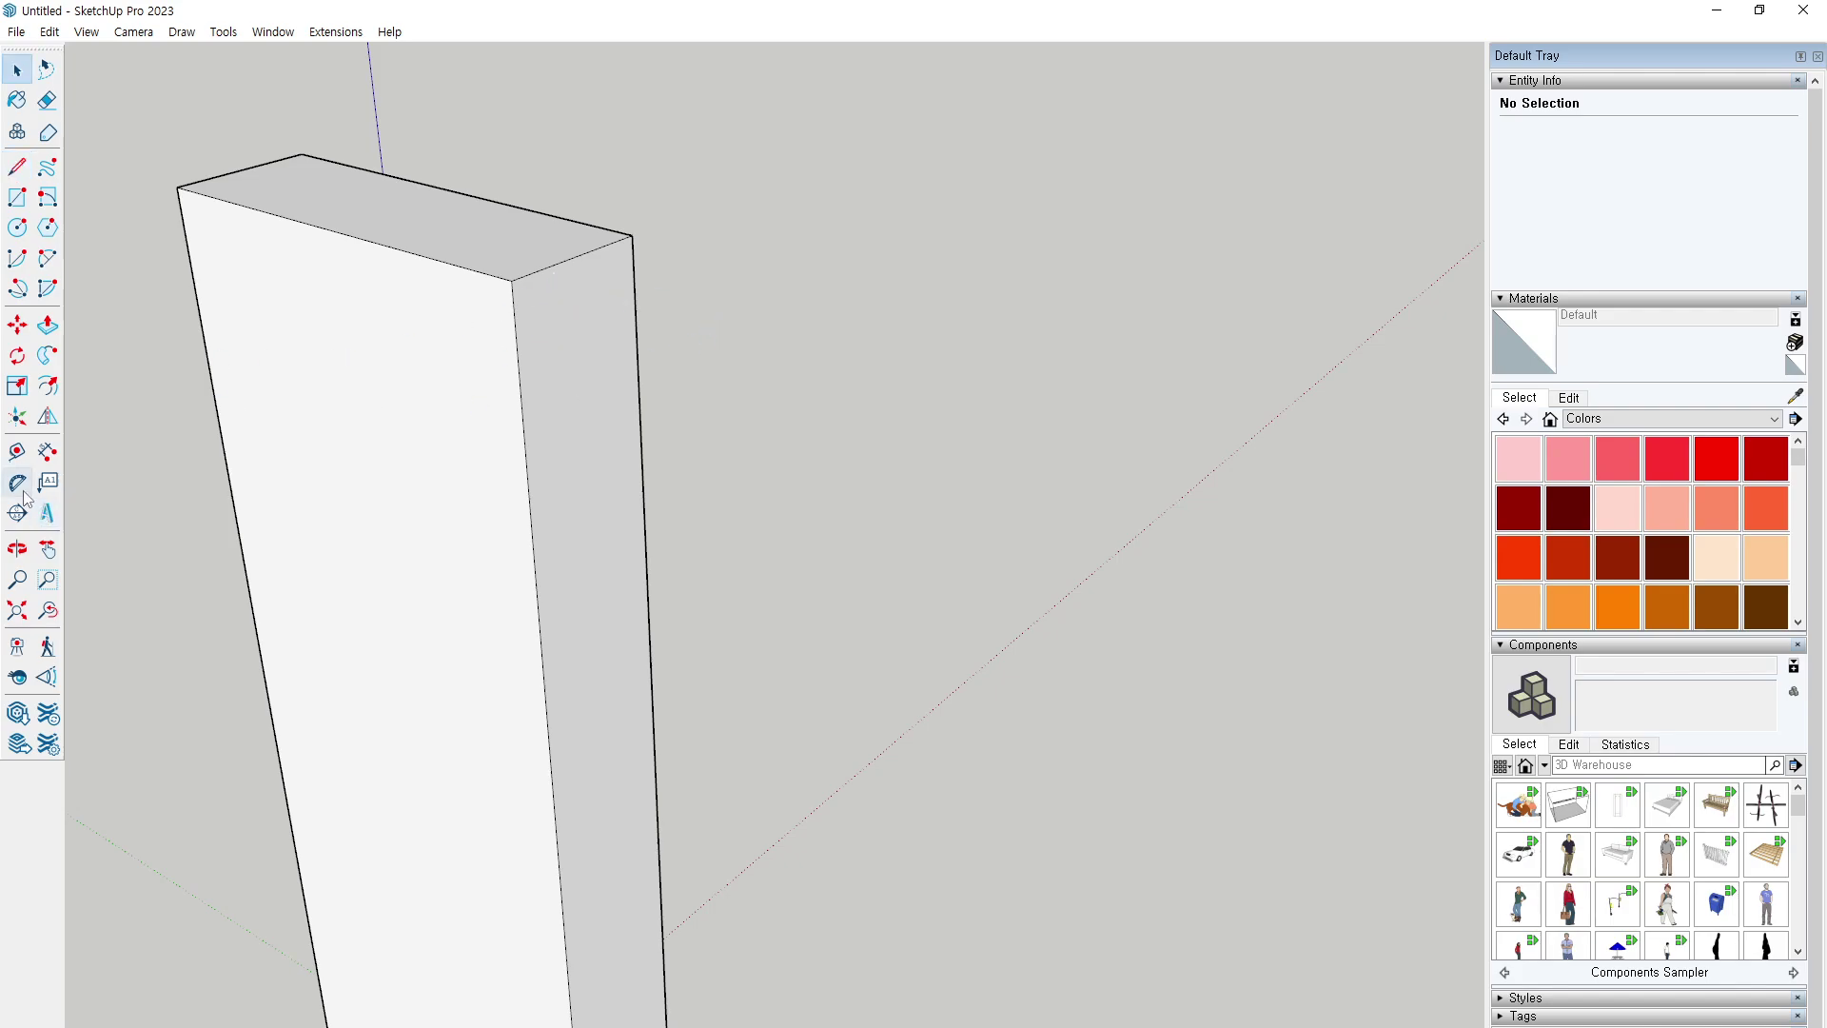
click(17, 453)
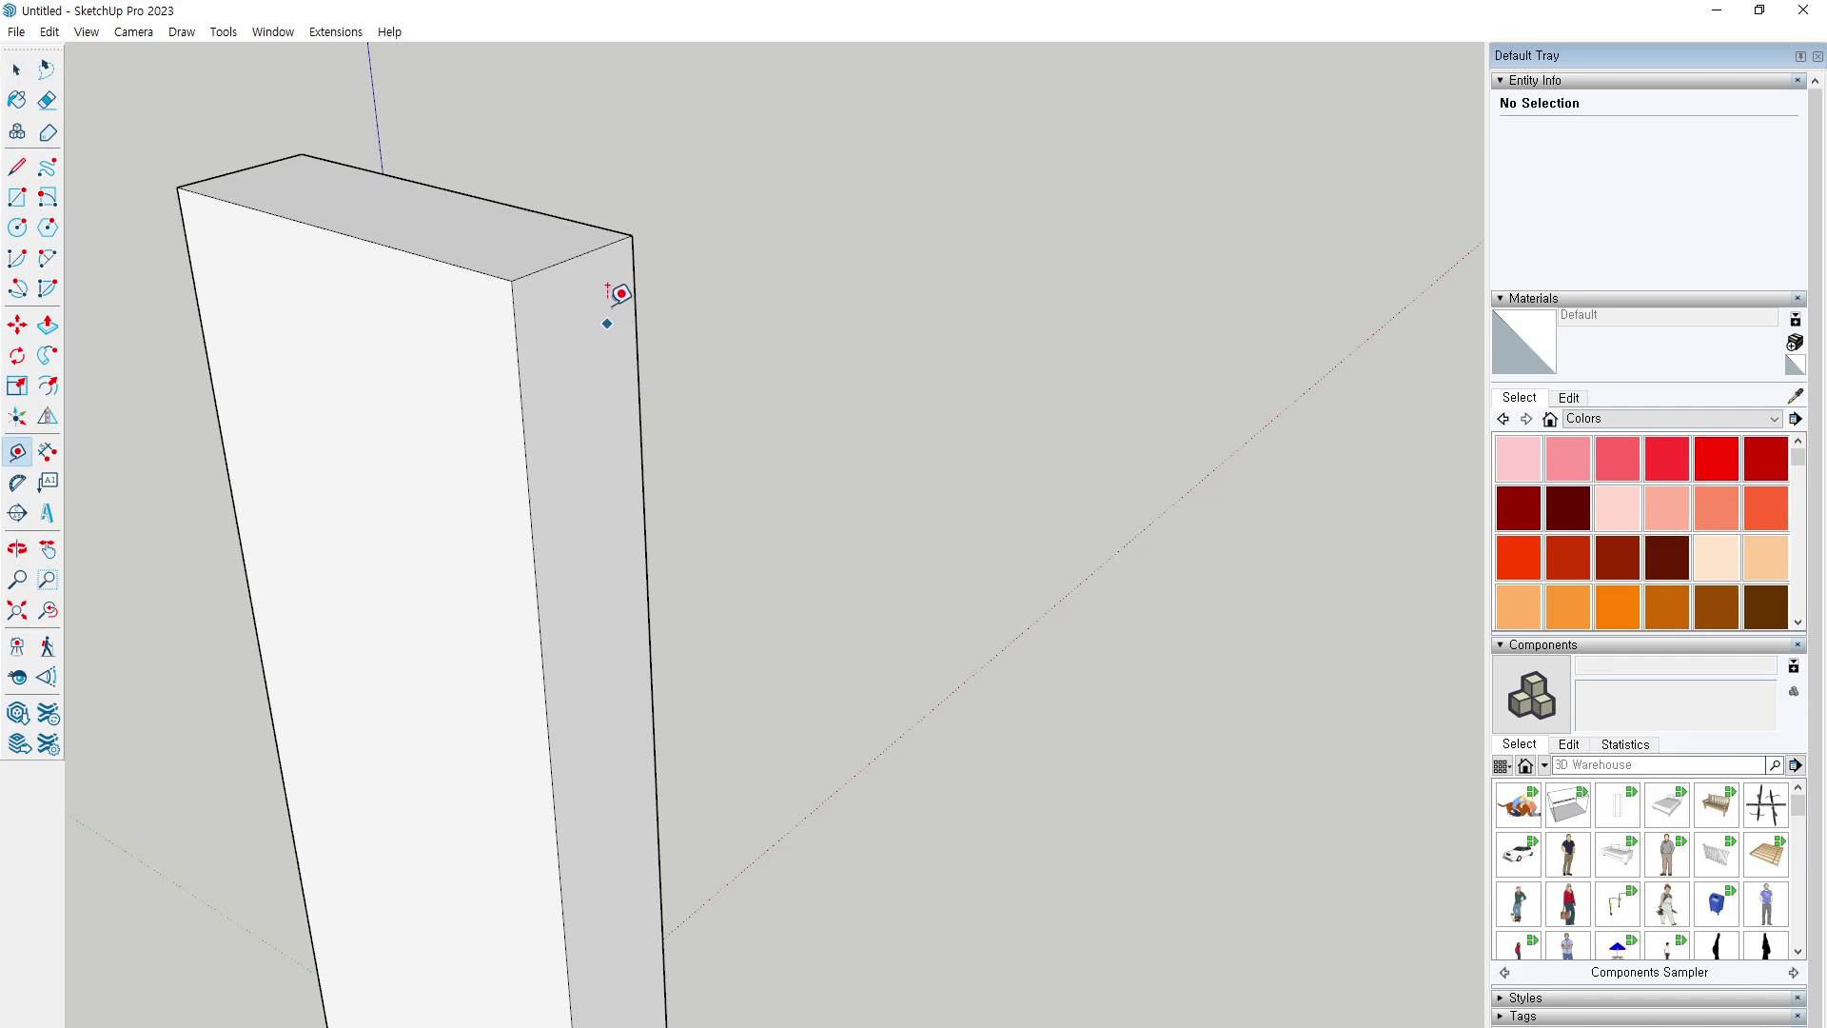
click(601, 246)
key(r)
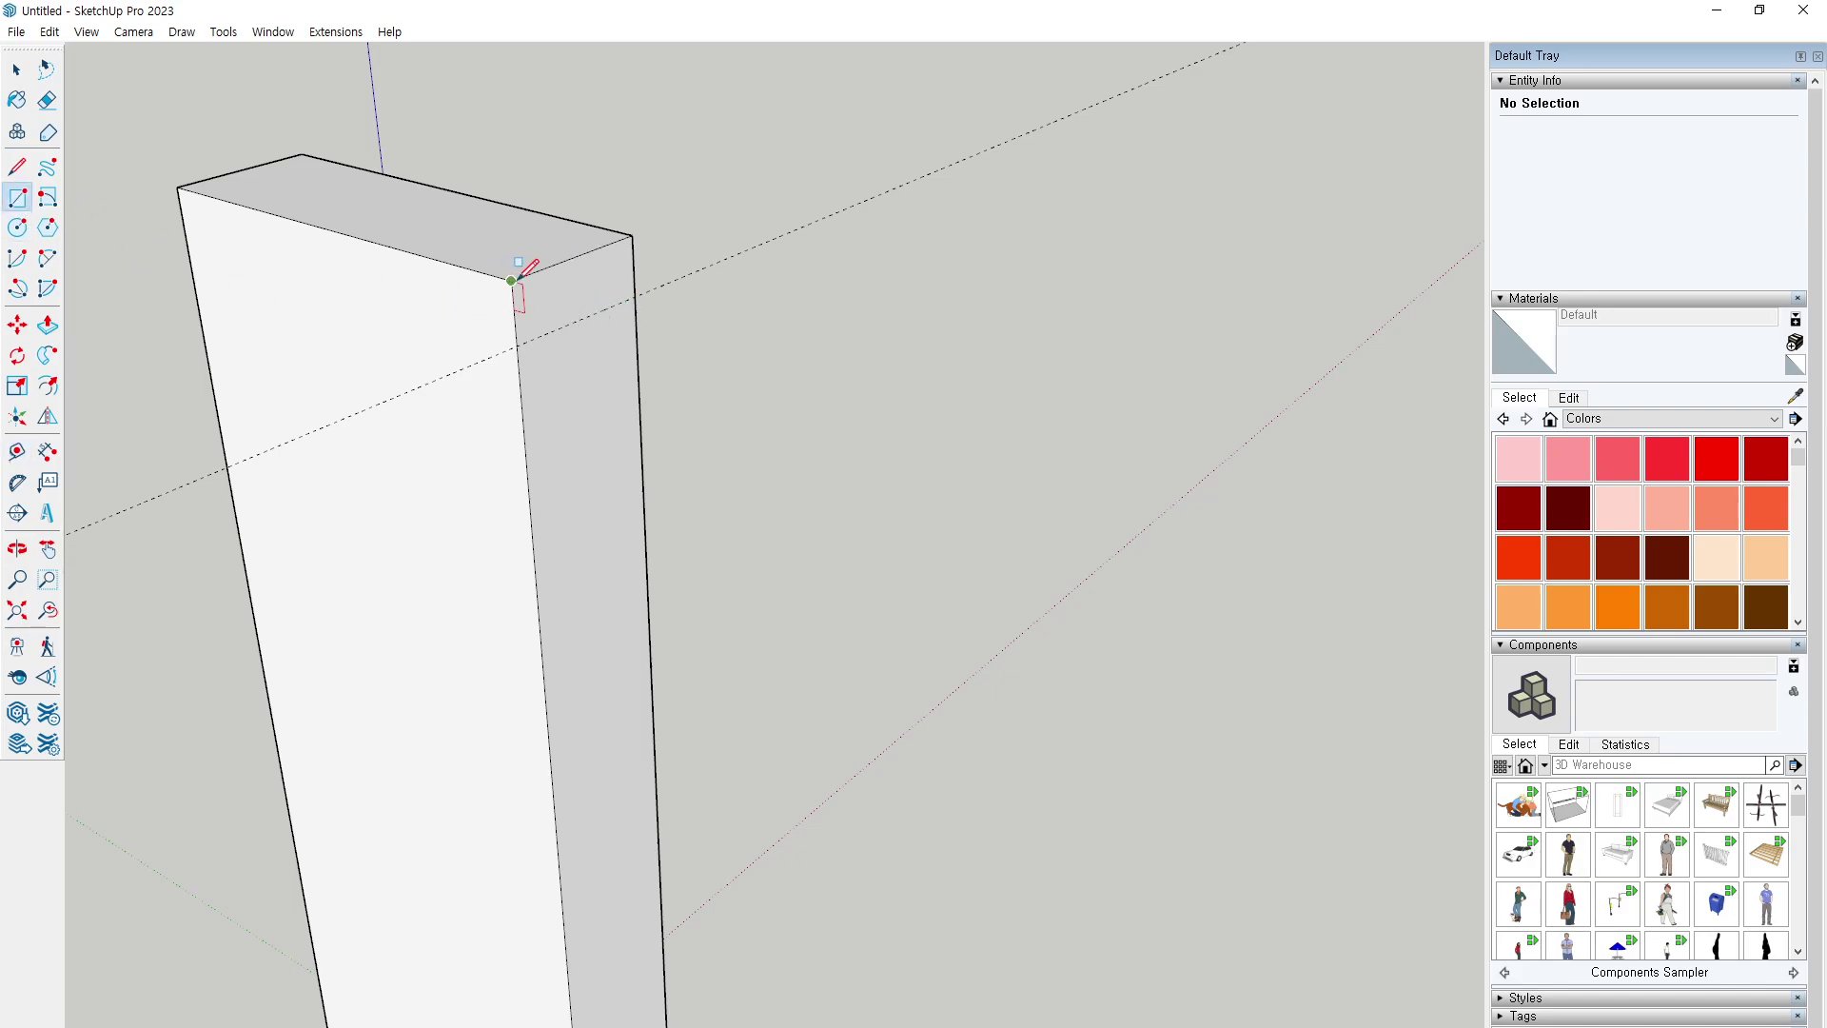
Pull a trial beam from the column's side, discard it, and select the column's top edge.
click(639, 293)
click(511, 280)
key(p)
drag(583, 294, 865, 438)
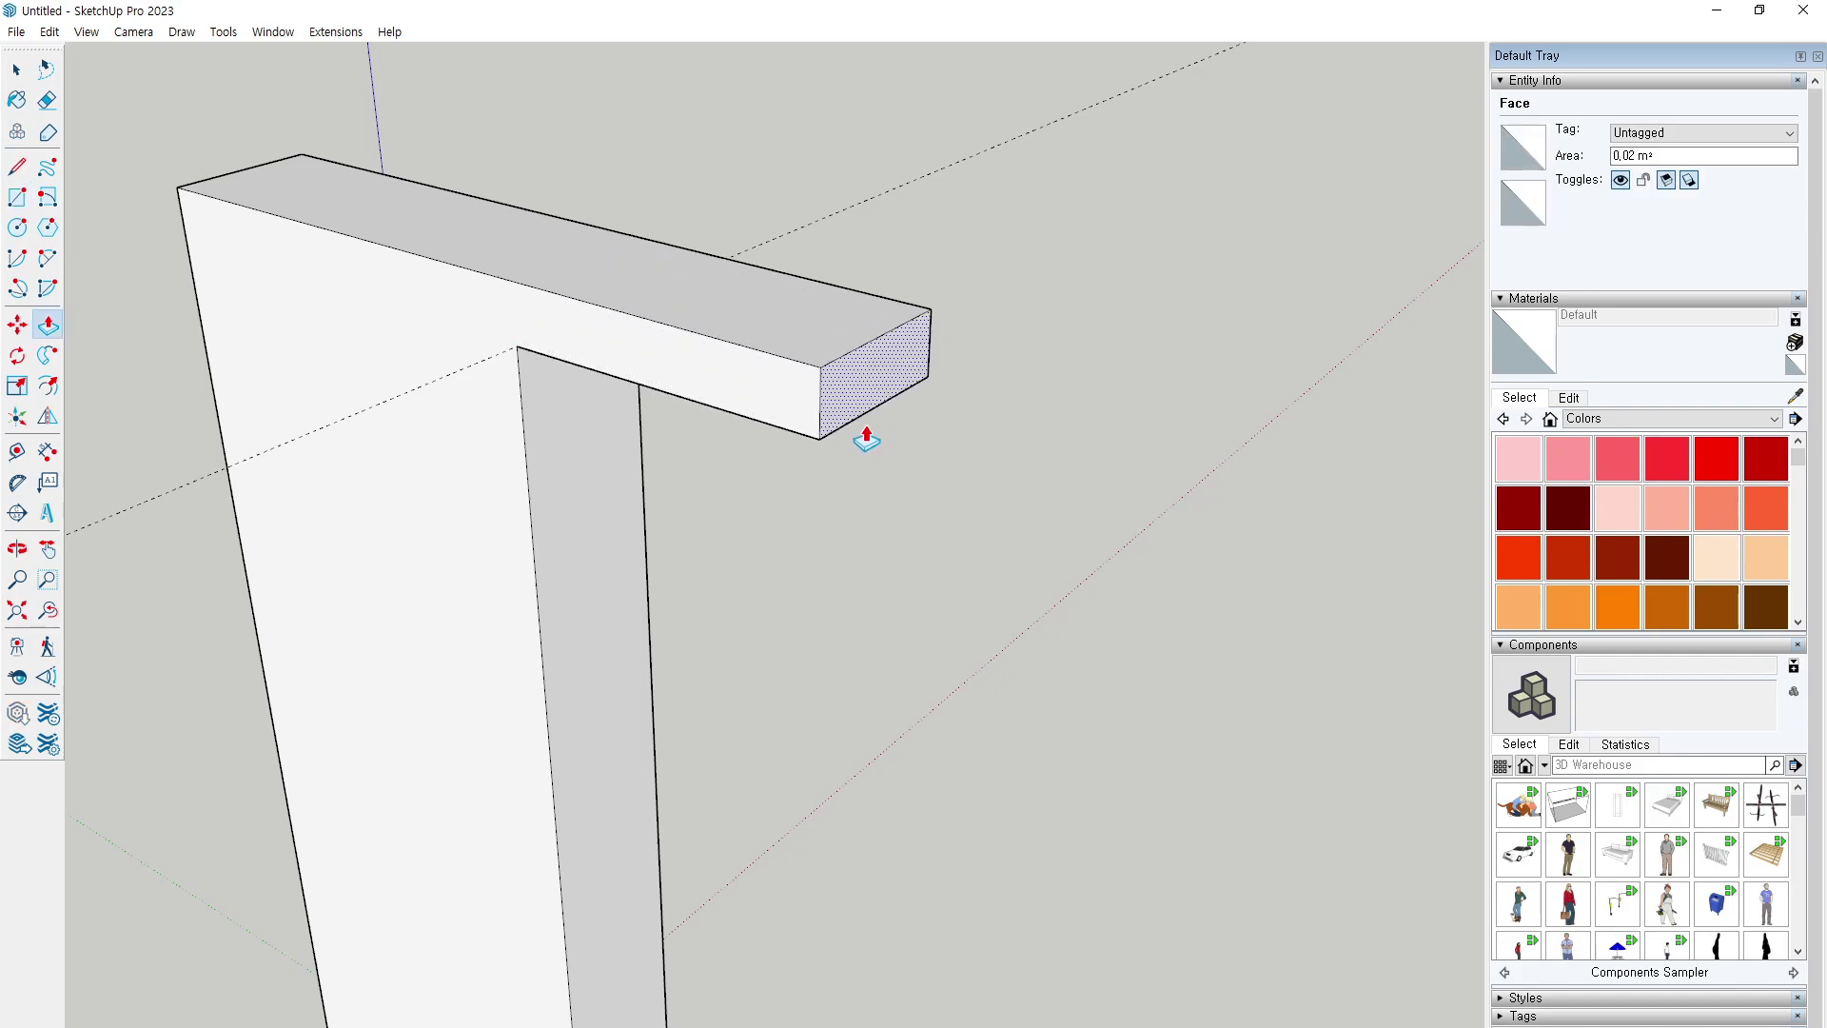
key(Escape)
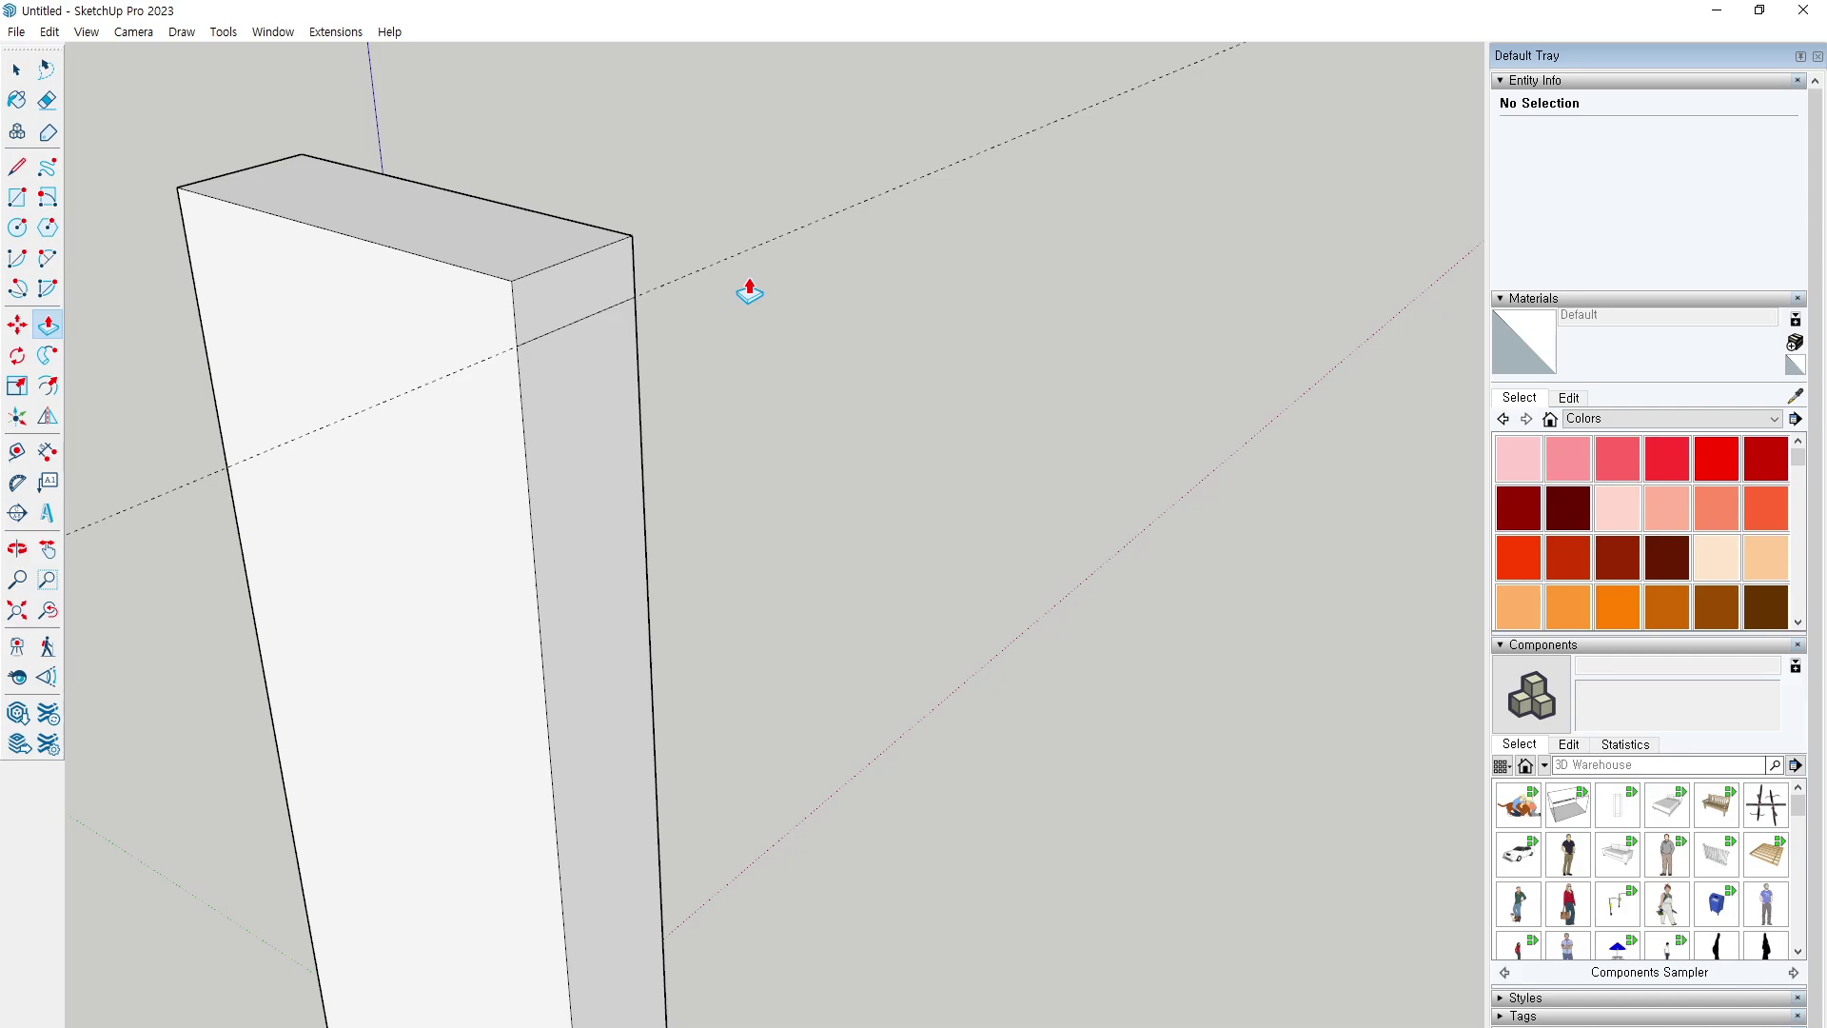
key(space)
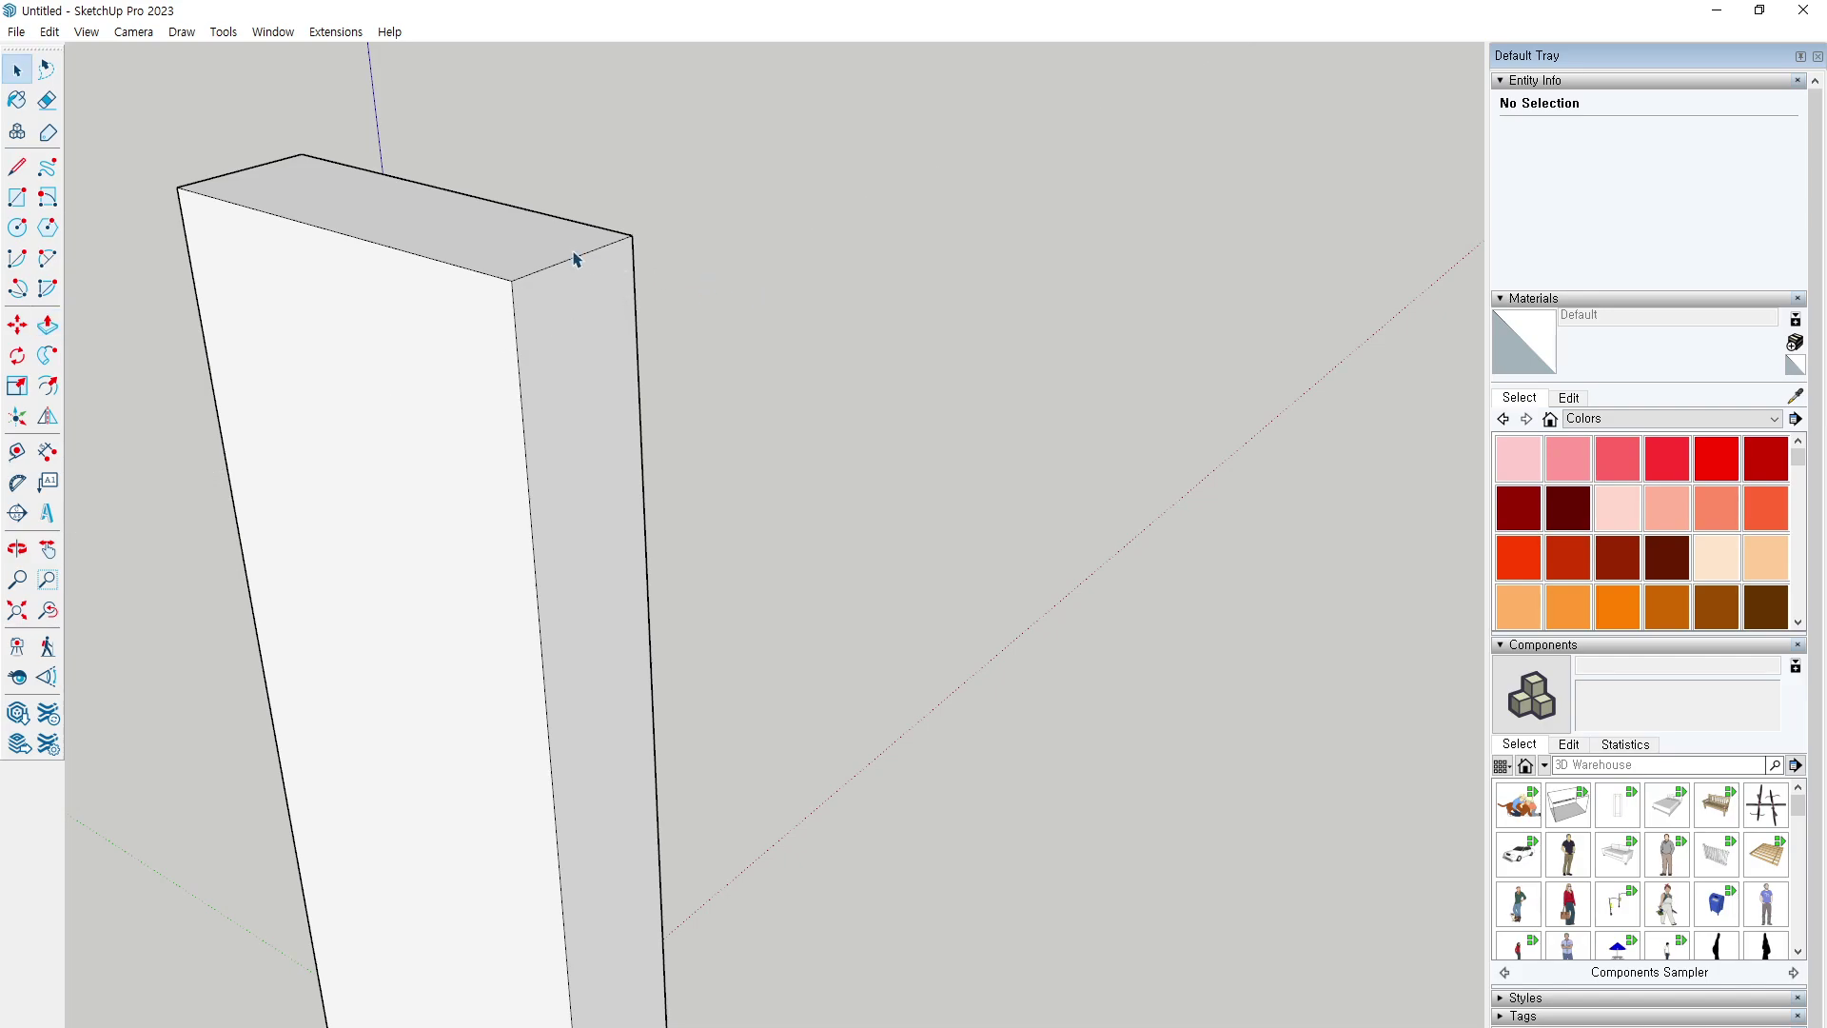
click(573, 265)
Copy the column's top edge lower and extrude the upper strip to the right wall as a lintel.
key(m)
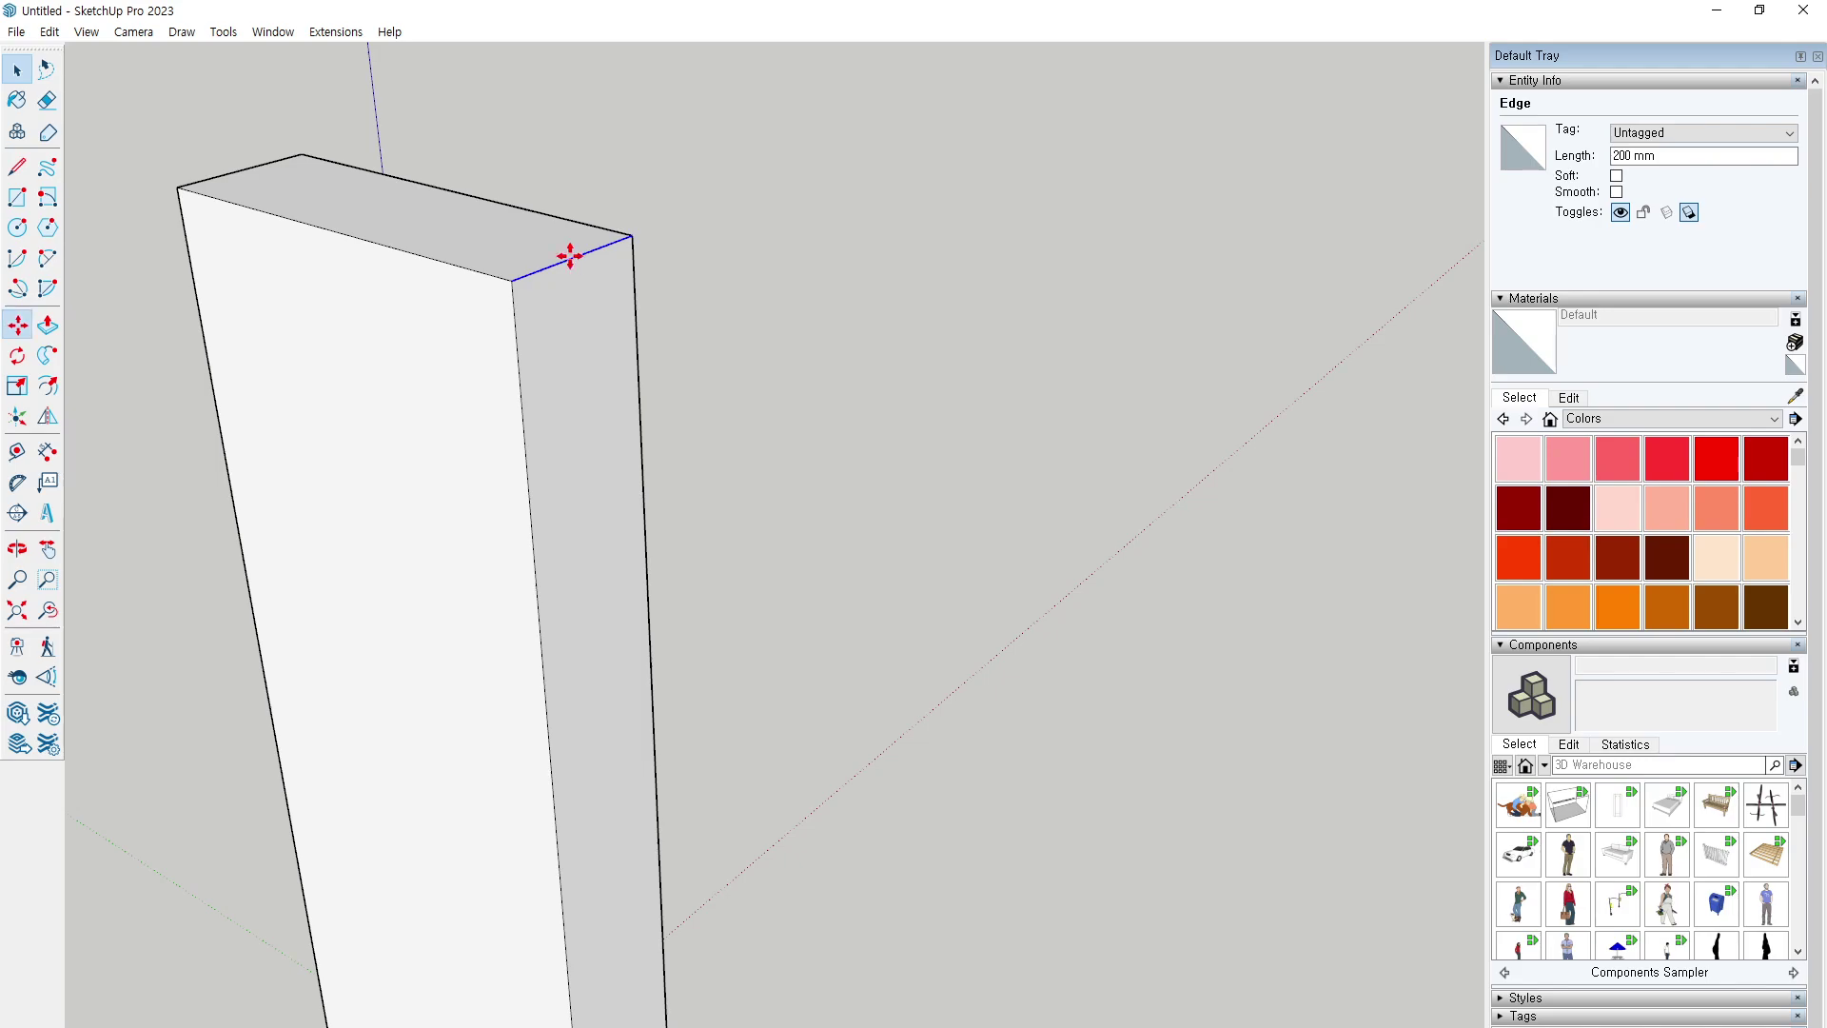
drag(569, 258, 577, 385)
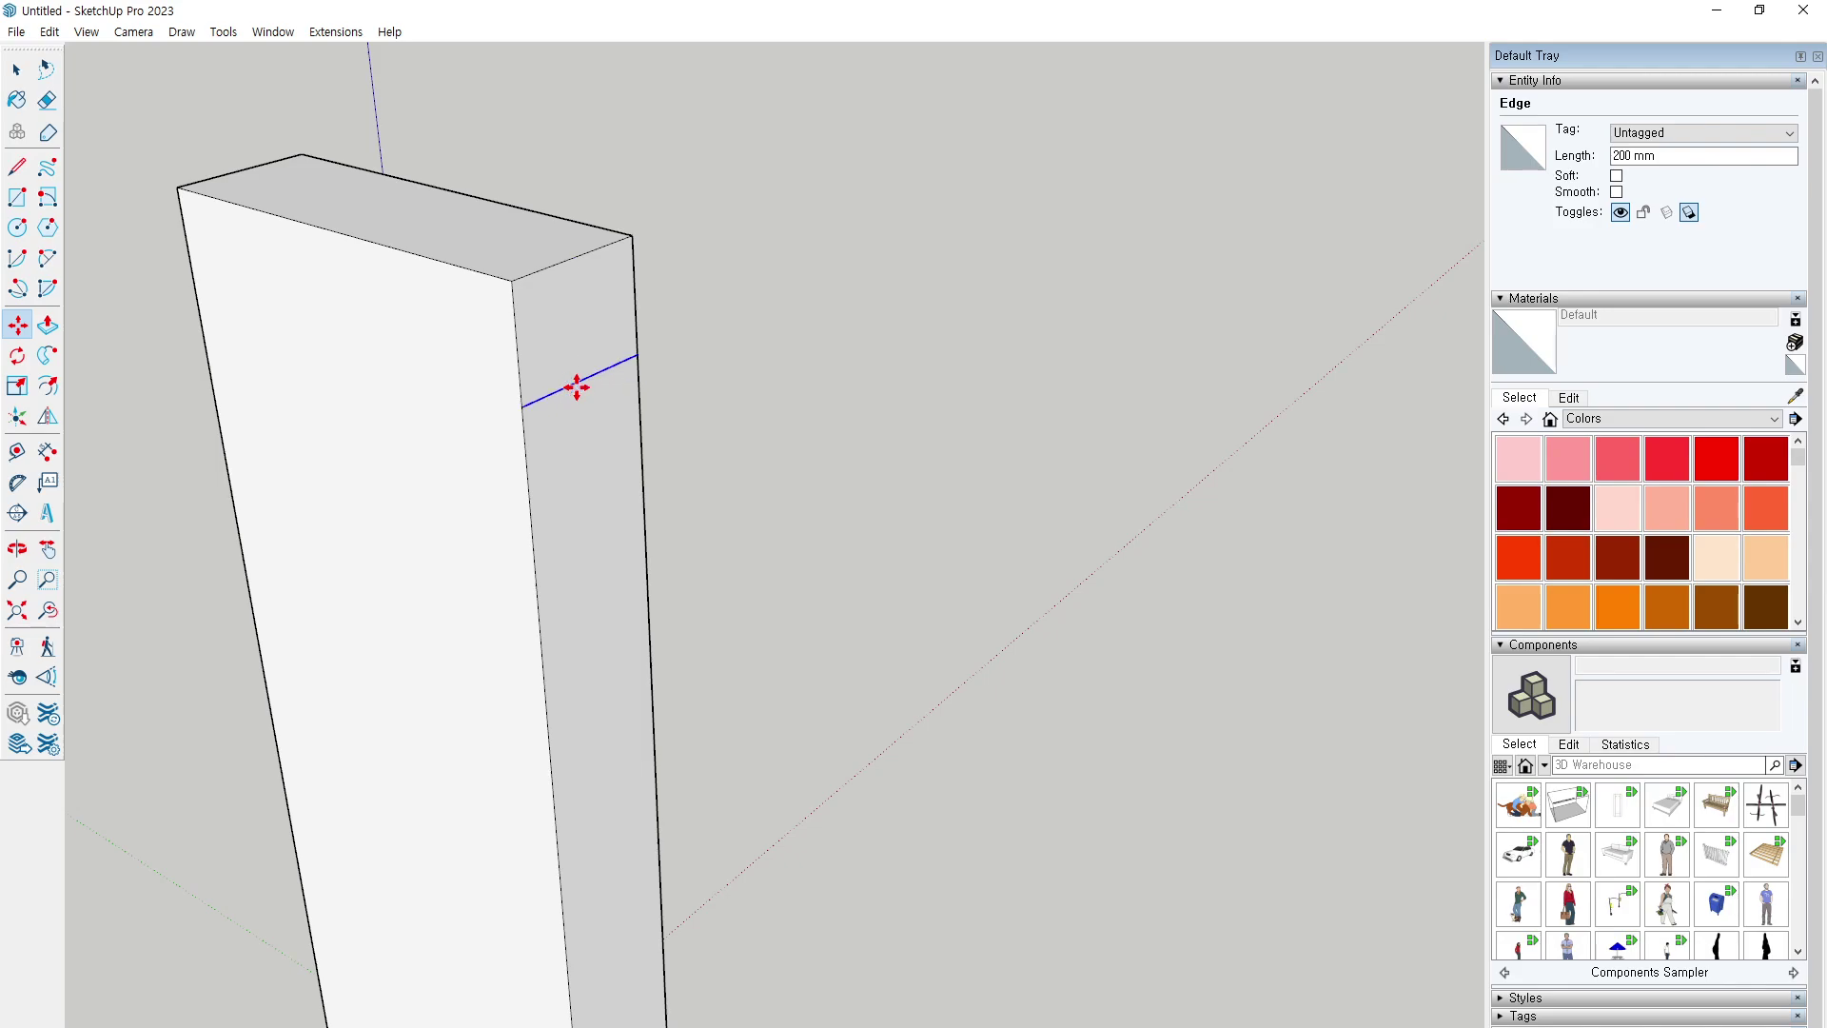
key(p)
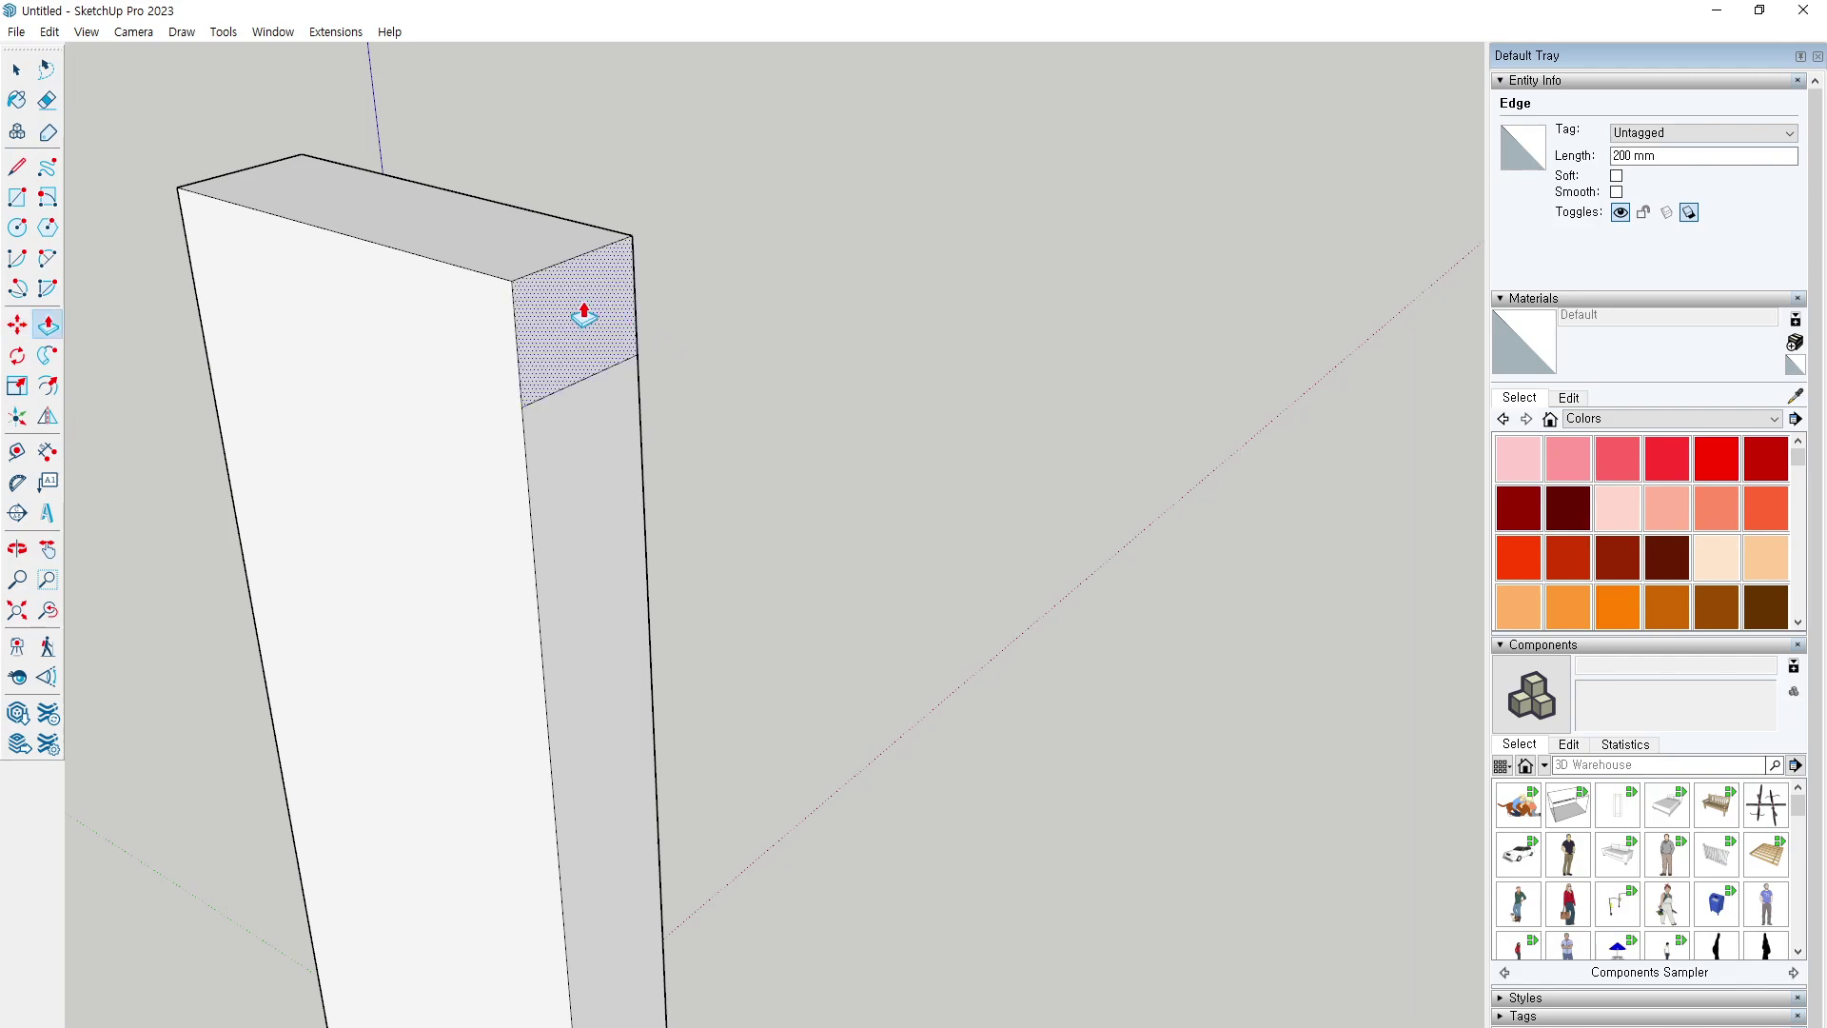
click(584, 314)
scroll(584, 314, down, 3)
scroll(666, 328, down, 2)
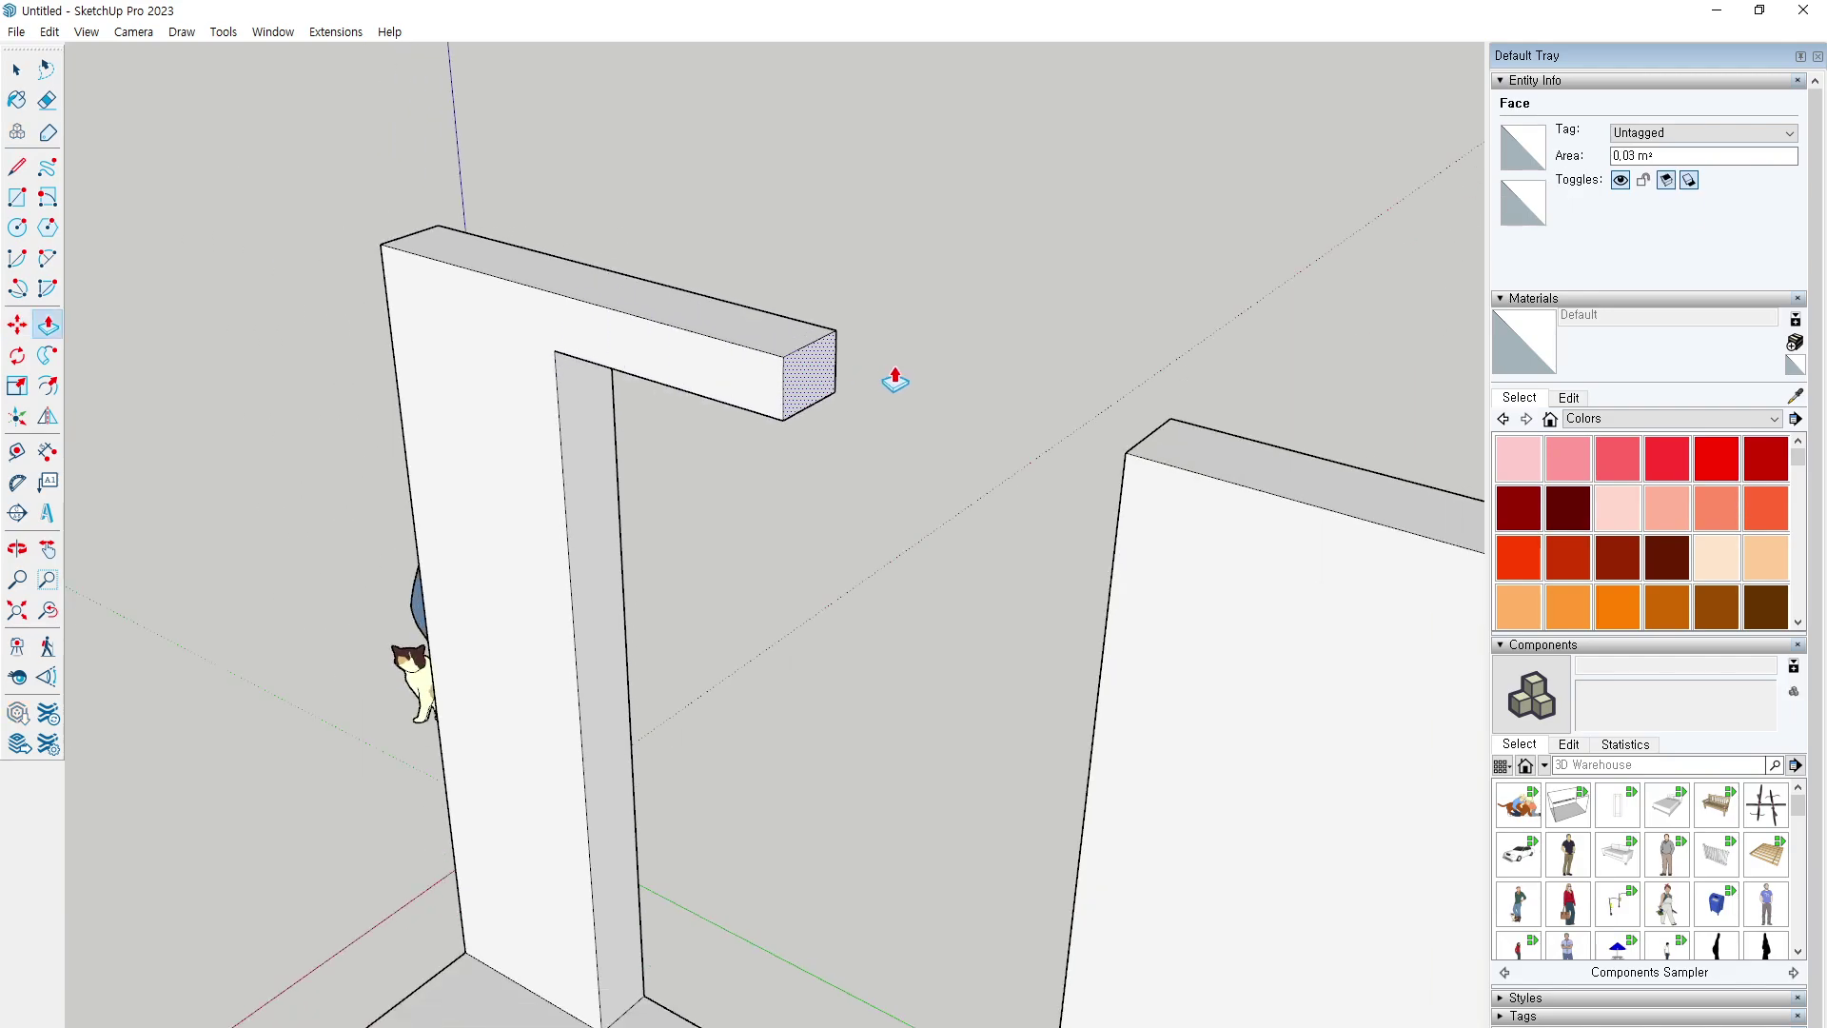
click(1126, 475)
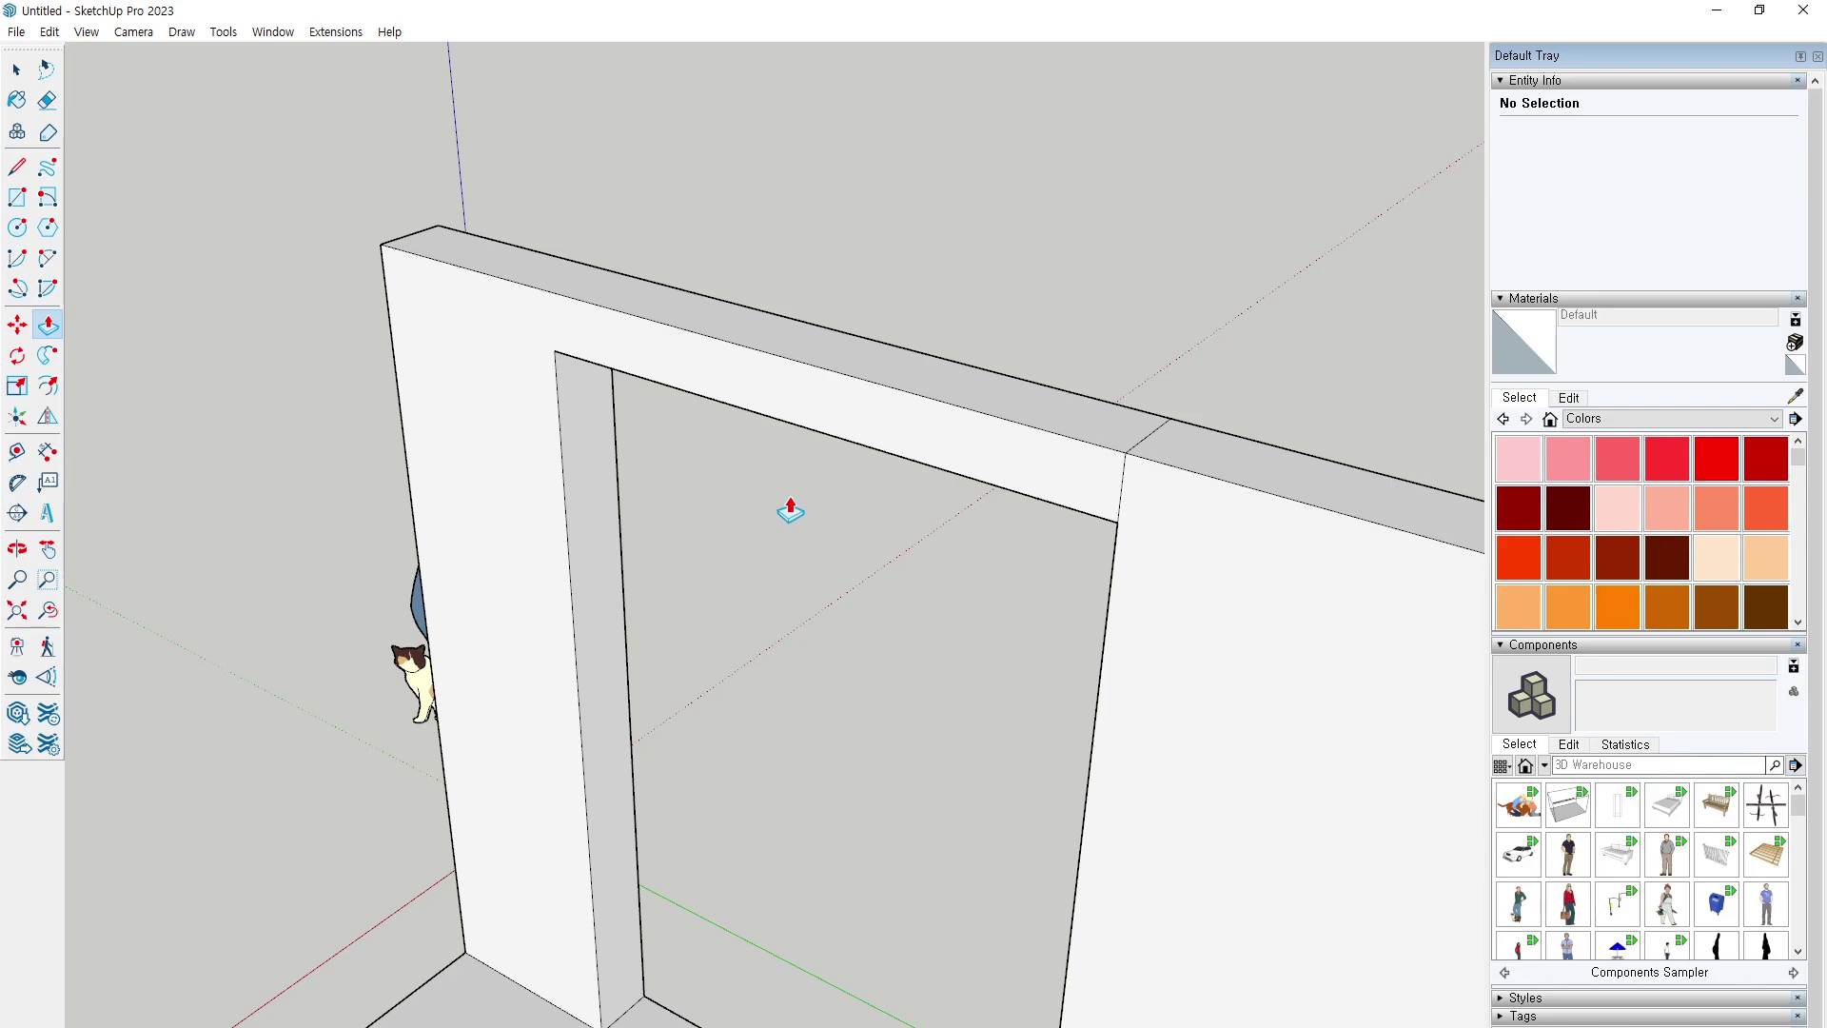
Orbit around the wall to inspect the new doorway lintel.
middle_drag(799, 530, 894, 546)
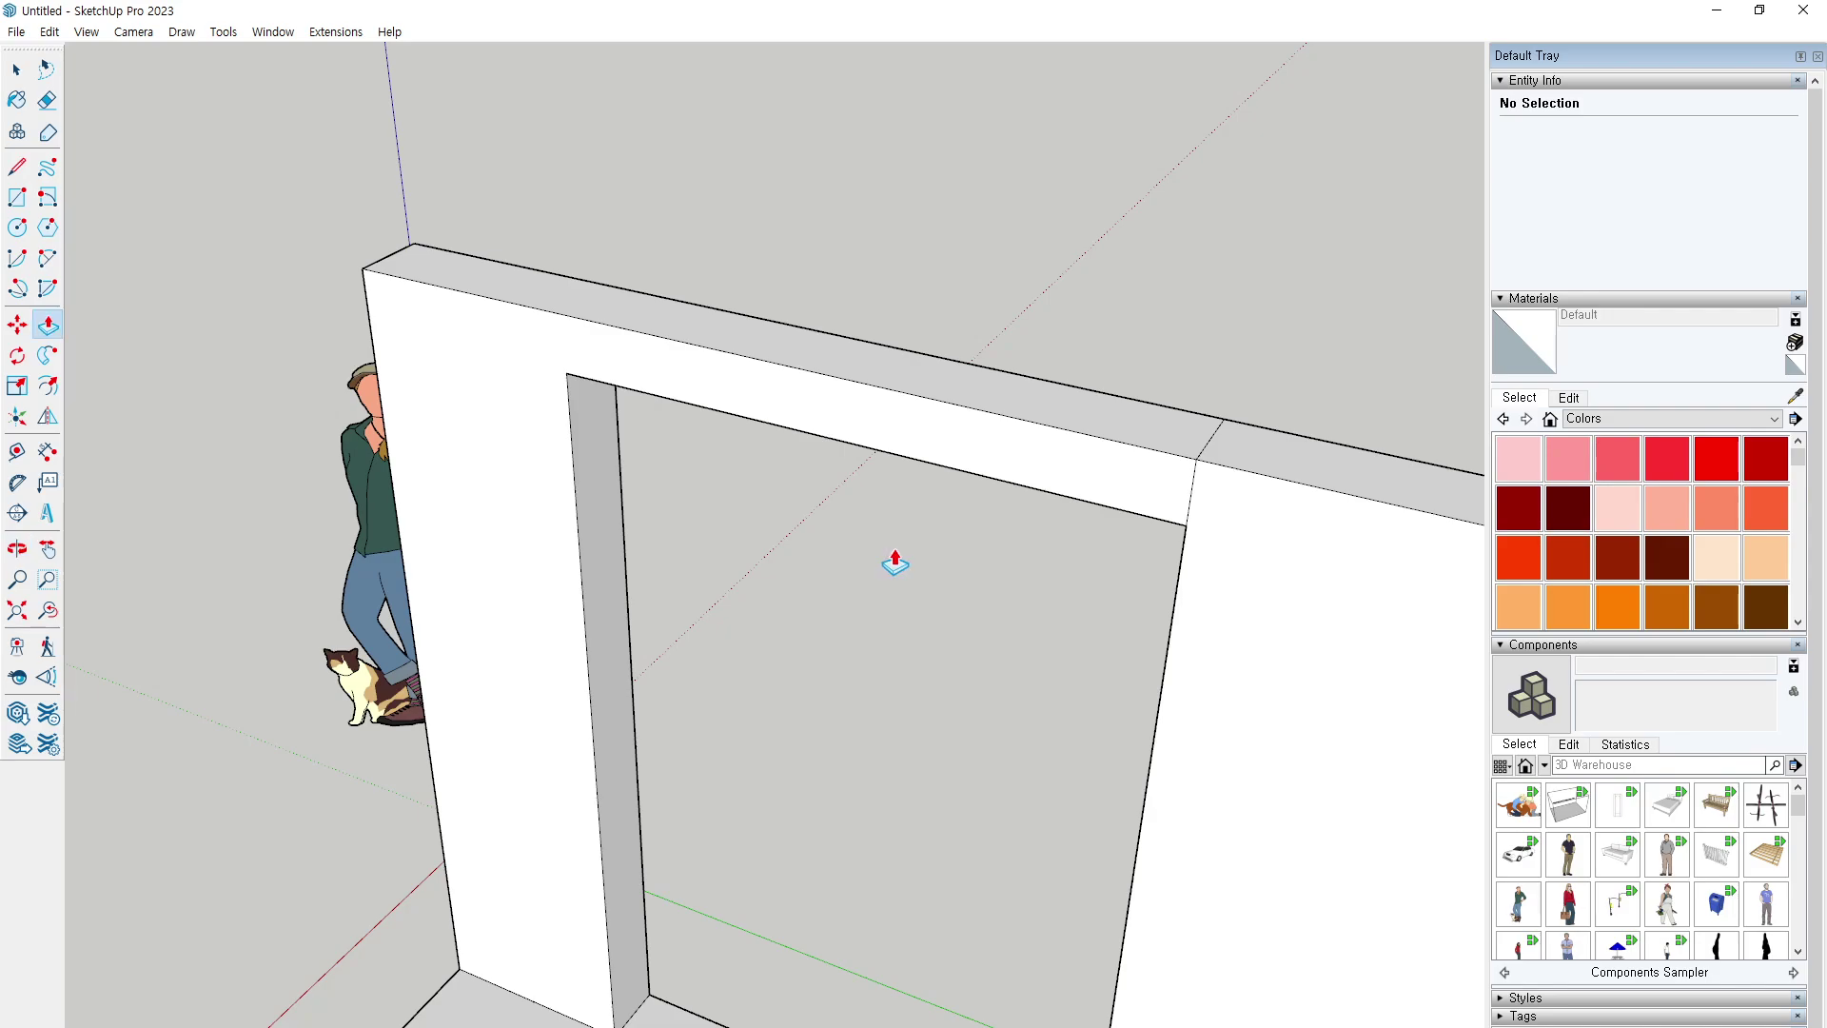
scroll(894, 563, down, 2)
mouse_move(799, 510)
middle_down()
mouse_move(722, 396)
mouse_move(928, 463)
mouse_move(951, 392)
middle_up()
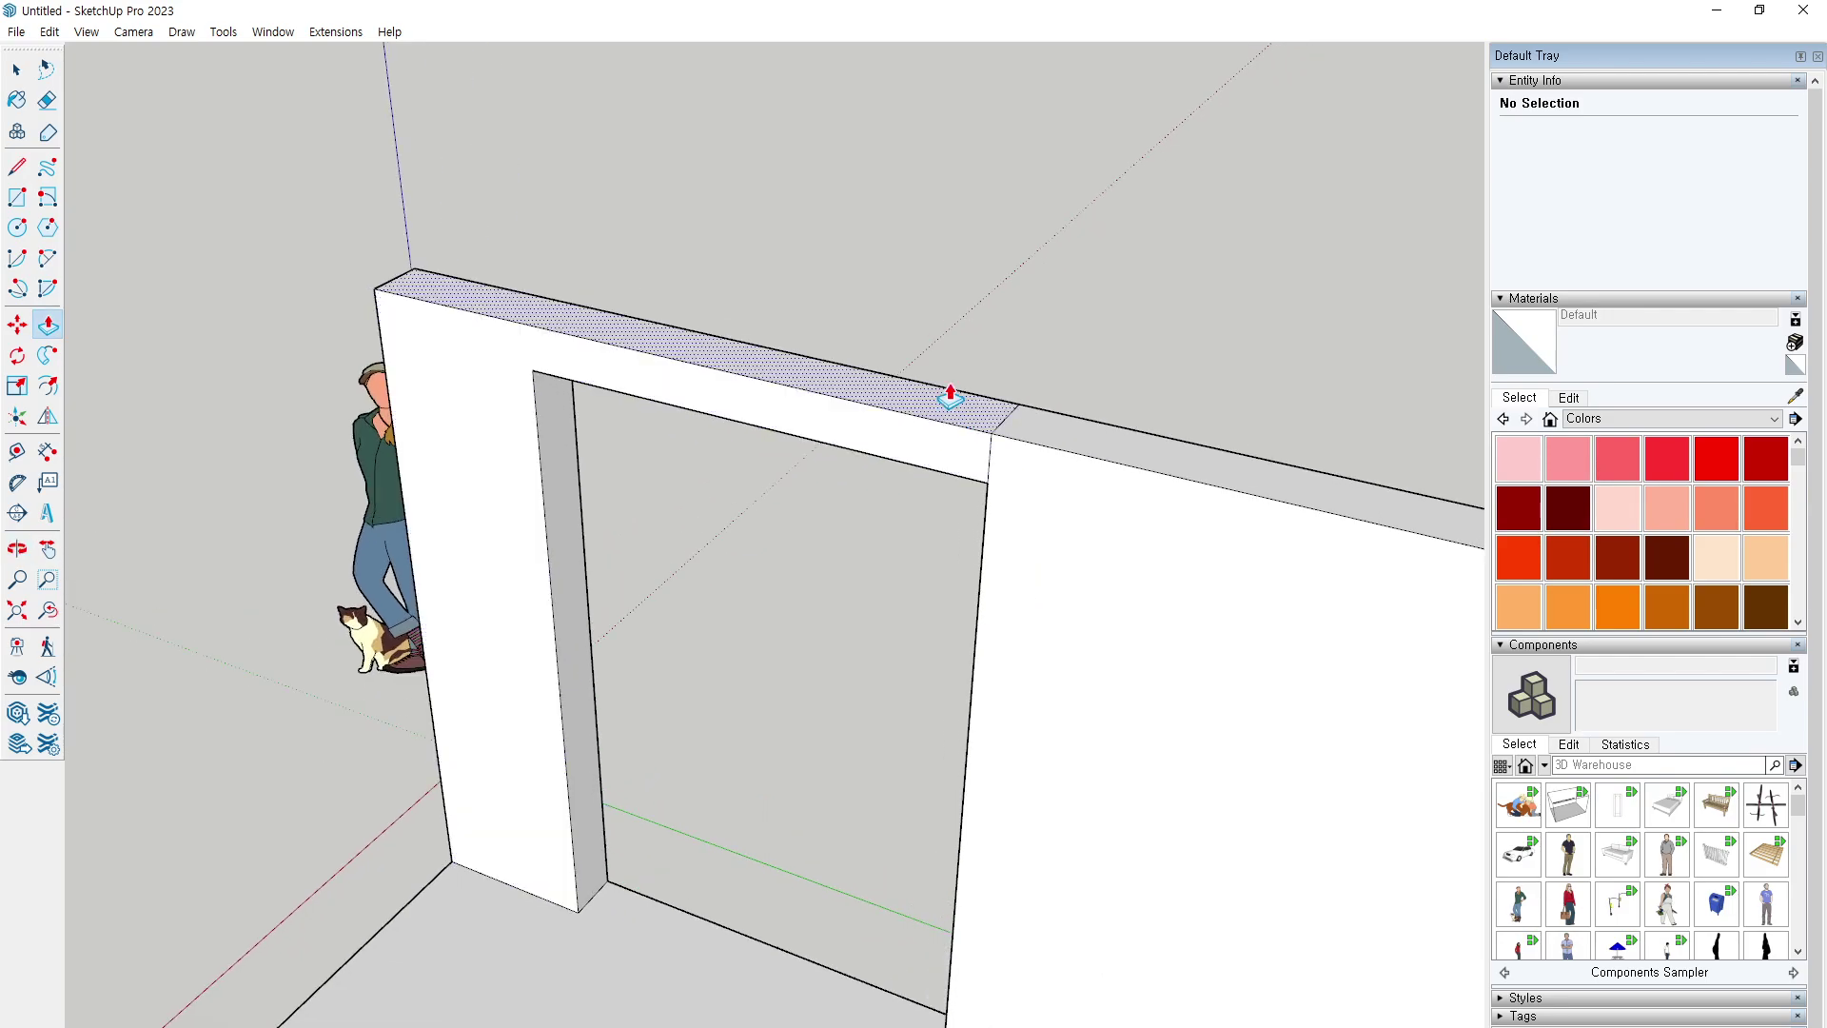
key(space)
Delete the seam edge at the doorway's top corner and orbit out to the whole room.
key(Delete)
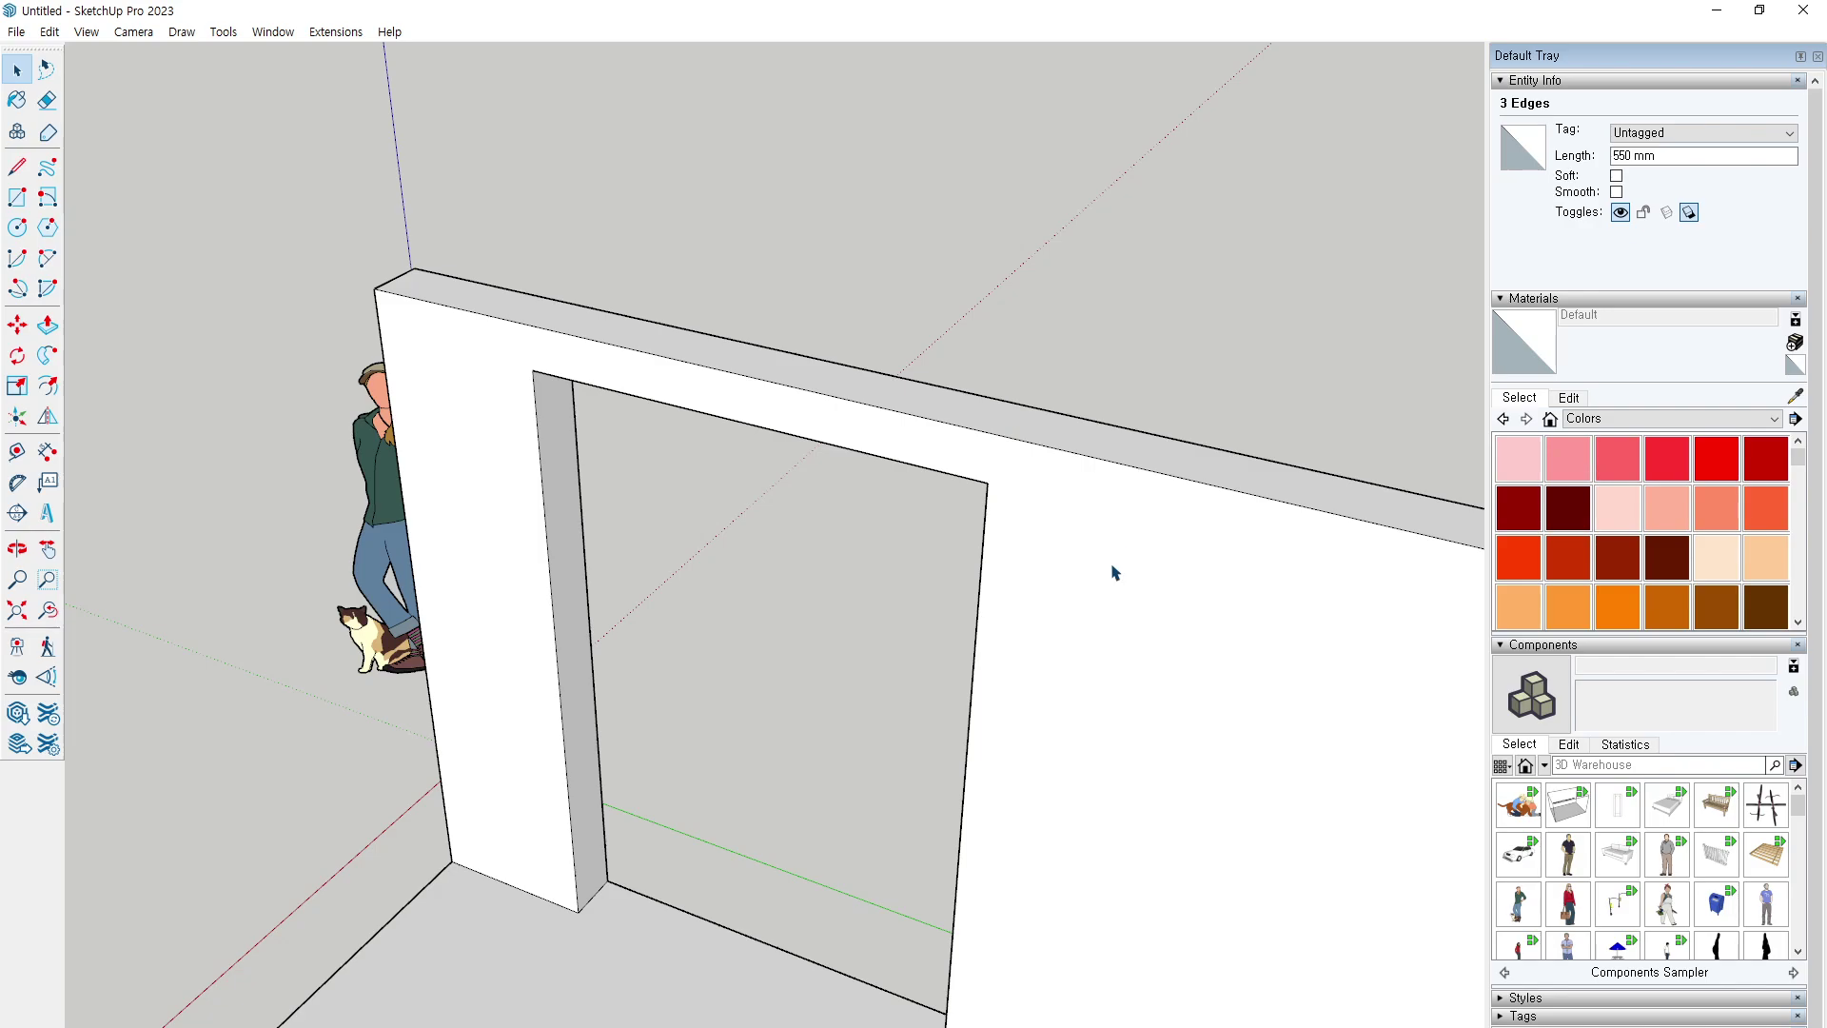
scroll(713, 243, down, 2)
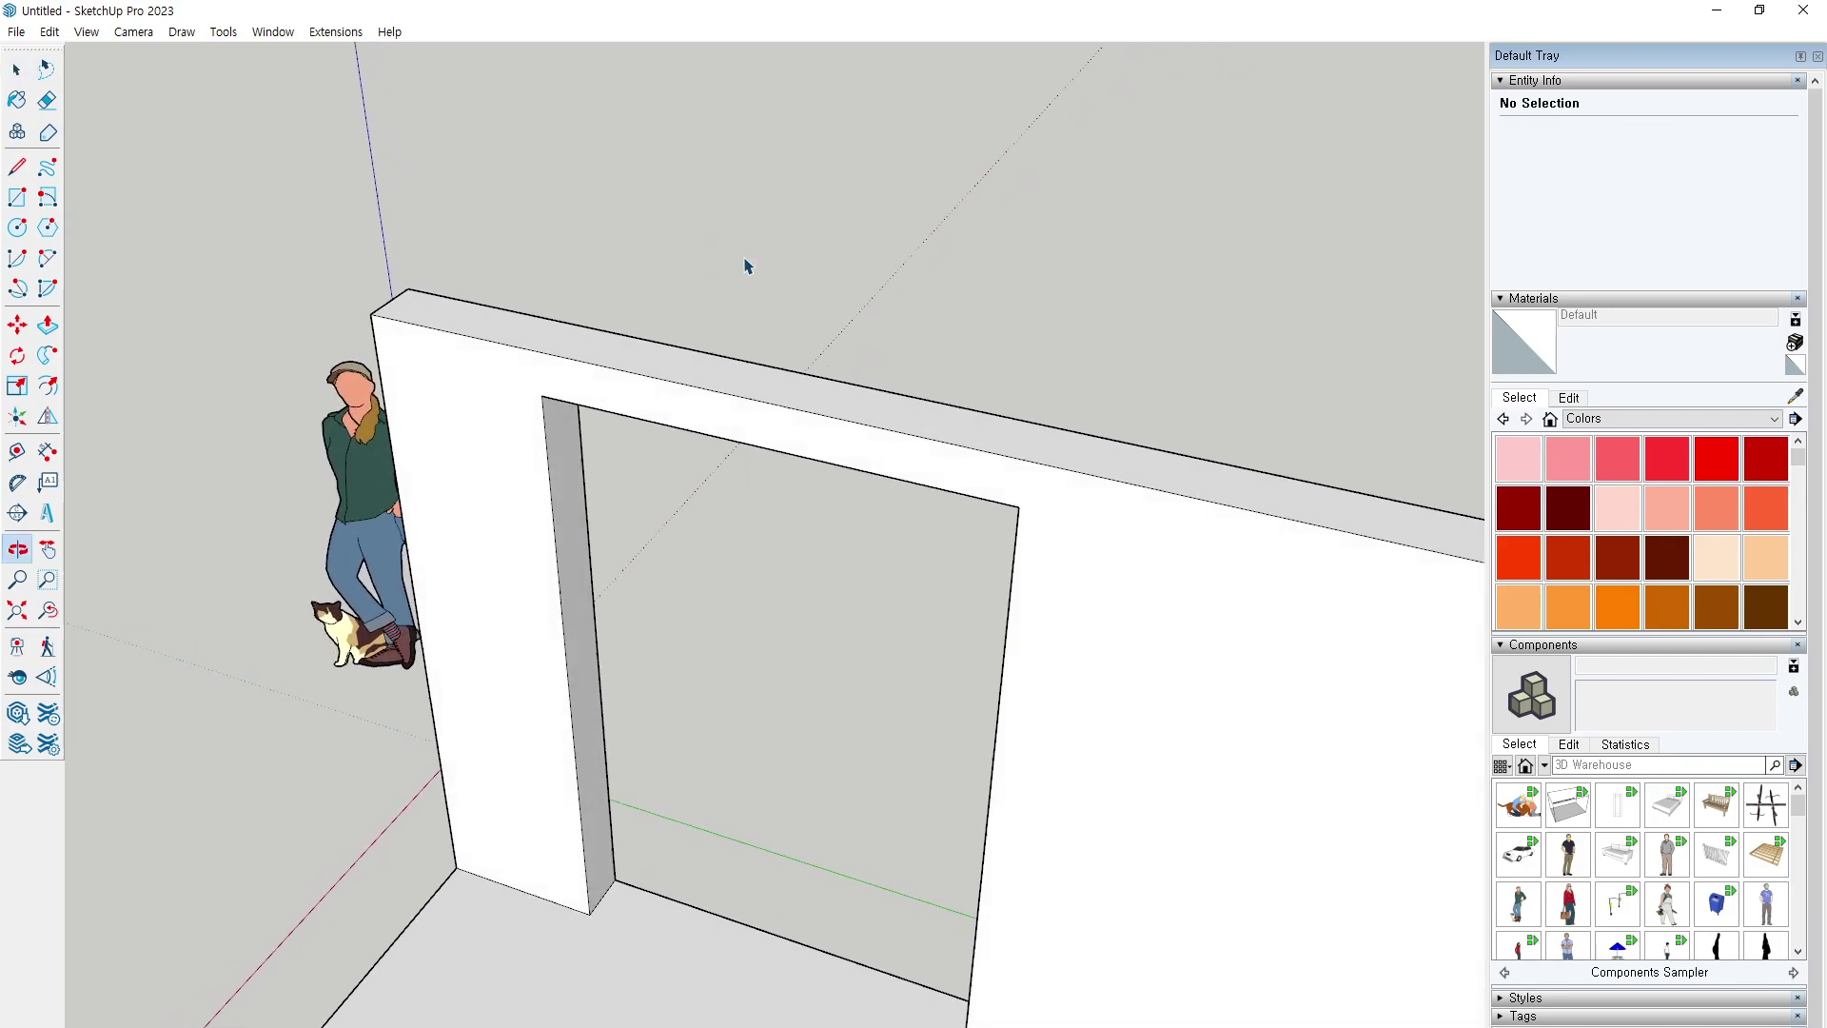
scroll(666, 342, down, 2)
mouse_move(603, 419)
middle_down()
mouse_move(1051, 640)
mouse_move(936, 726)
mouse_move(1110, 706)
middle_up()
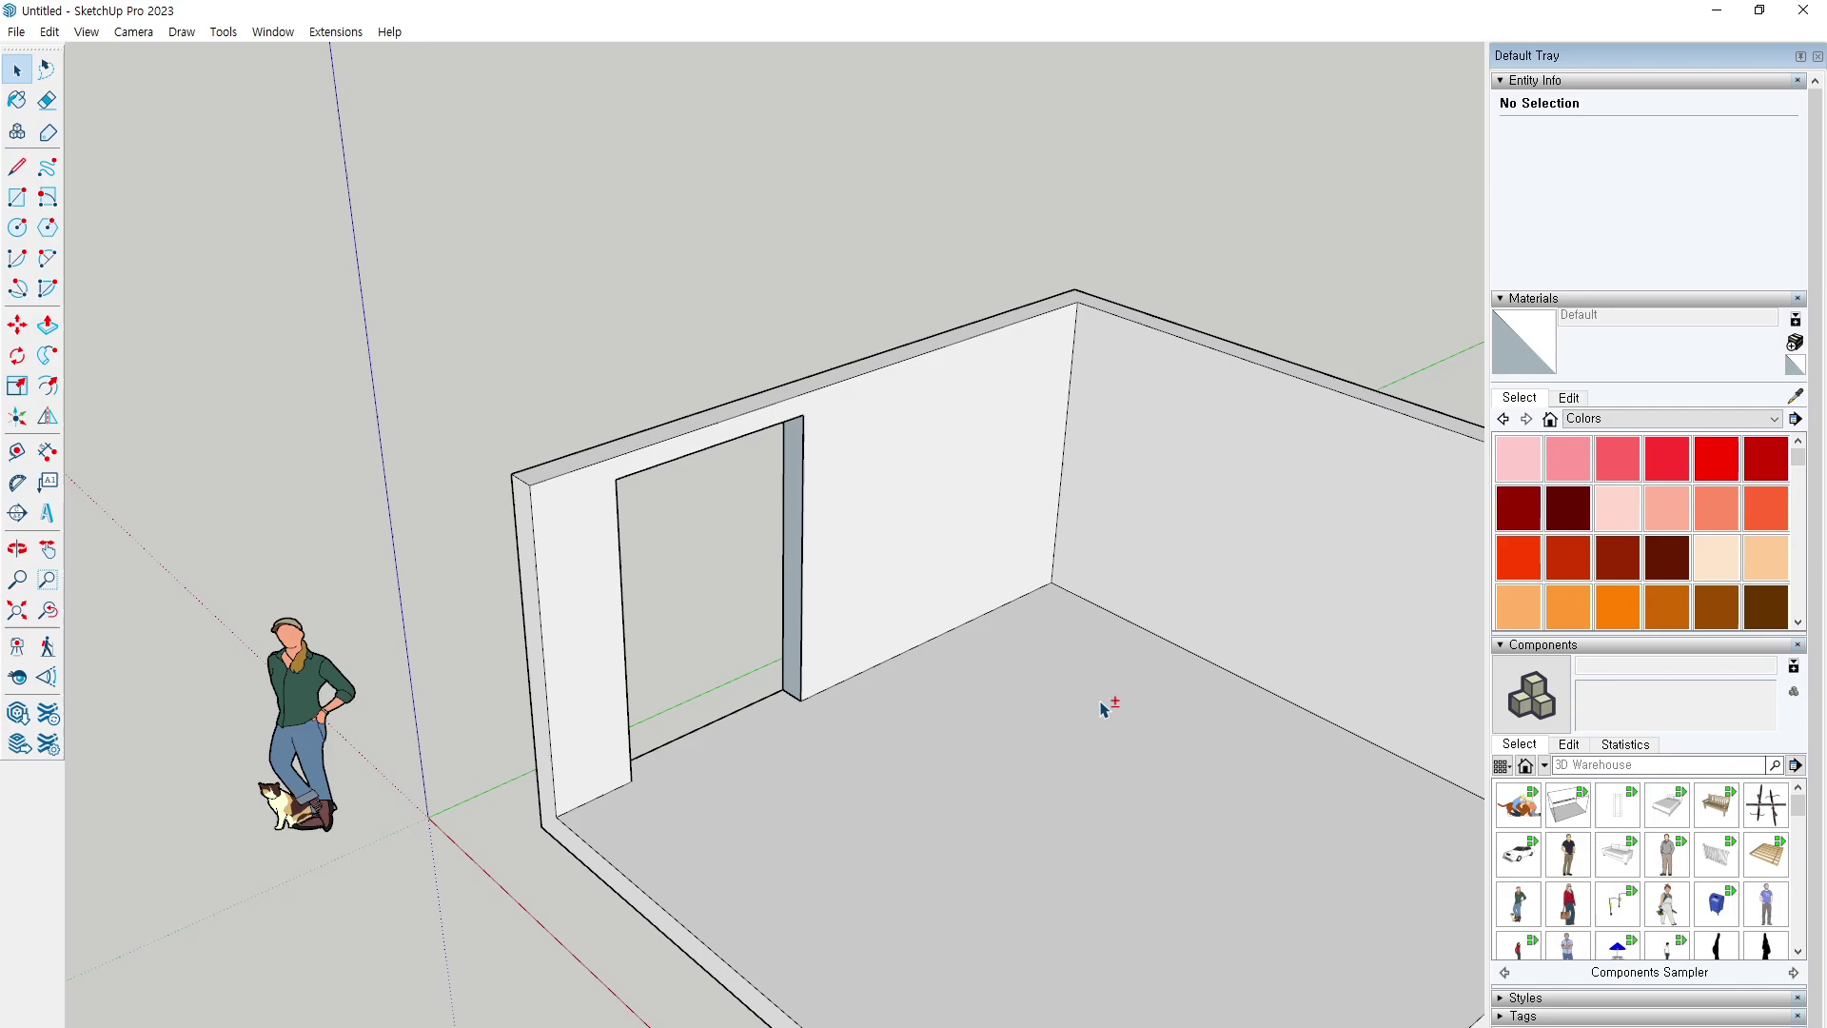
scroll(838, 699, up, 1)
scroll(838, 704, up, 2)
Draw a line from the right jamb's bottom corner to its top corner, restoring its face.
key(l)
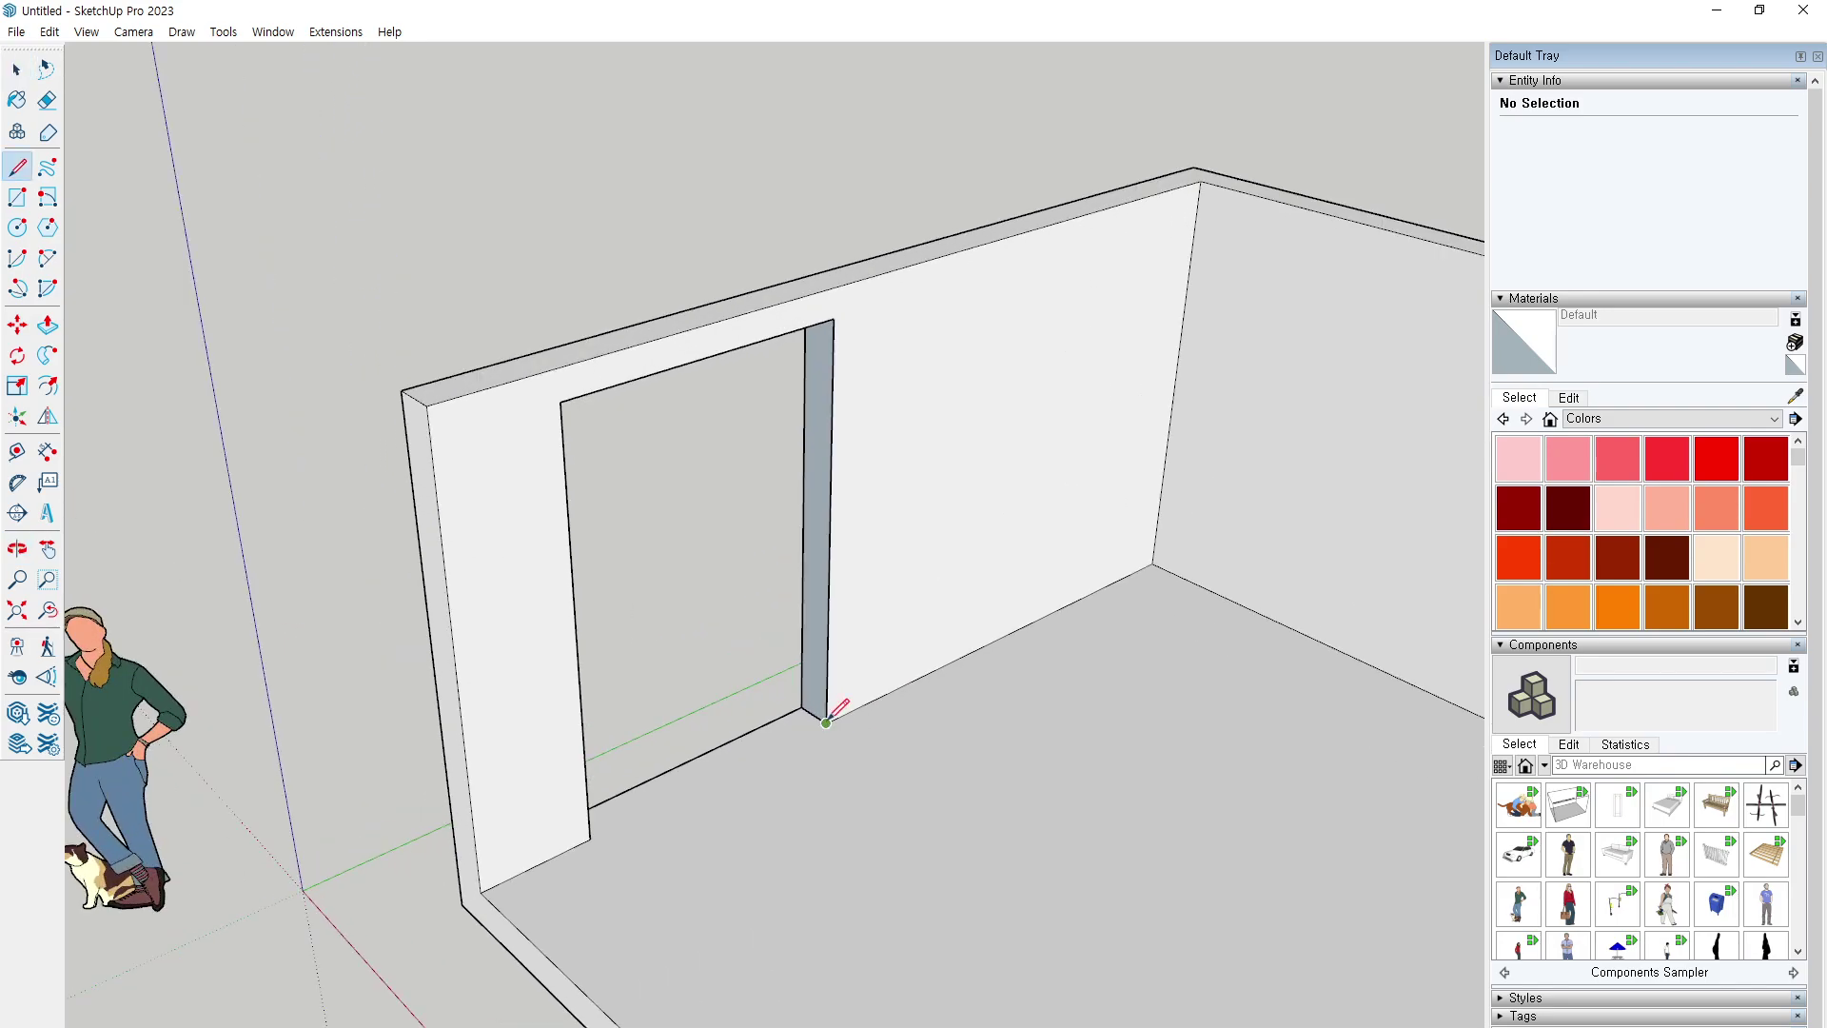
click(825, 723)
middle_drag(816, 359, 889, 81)
scroll(848, 379, up, 4)
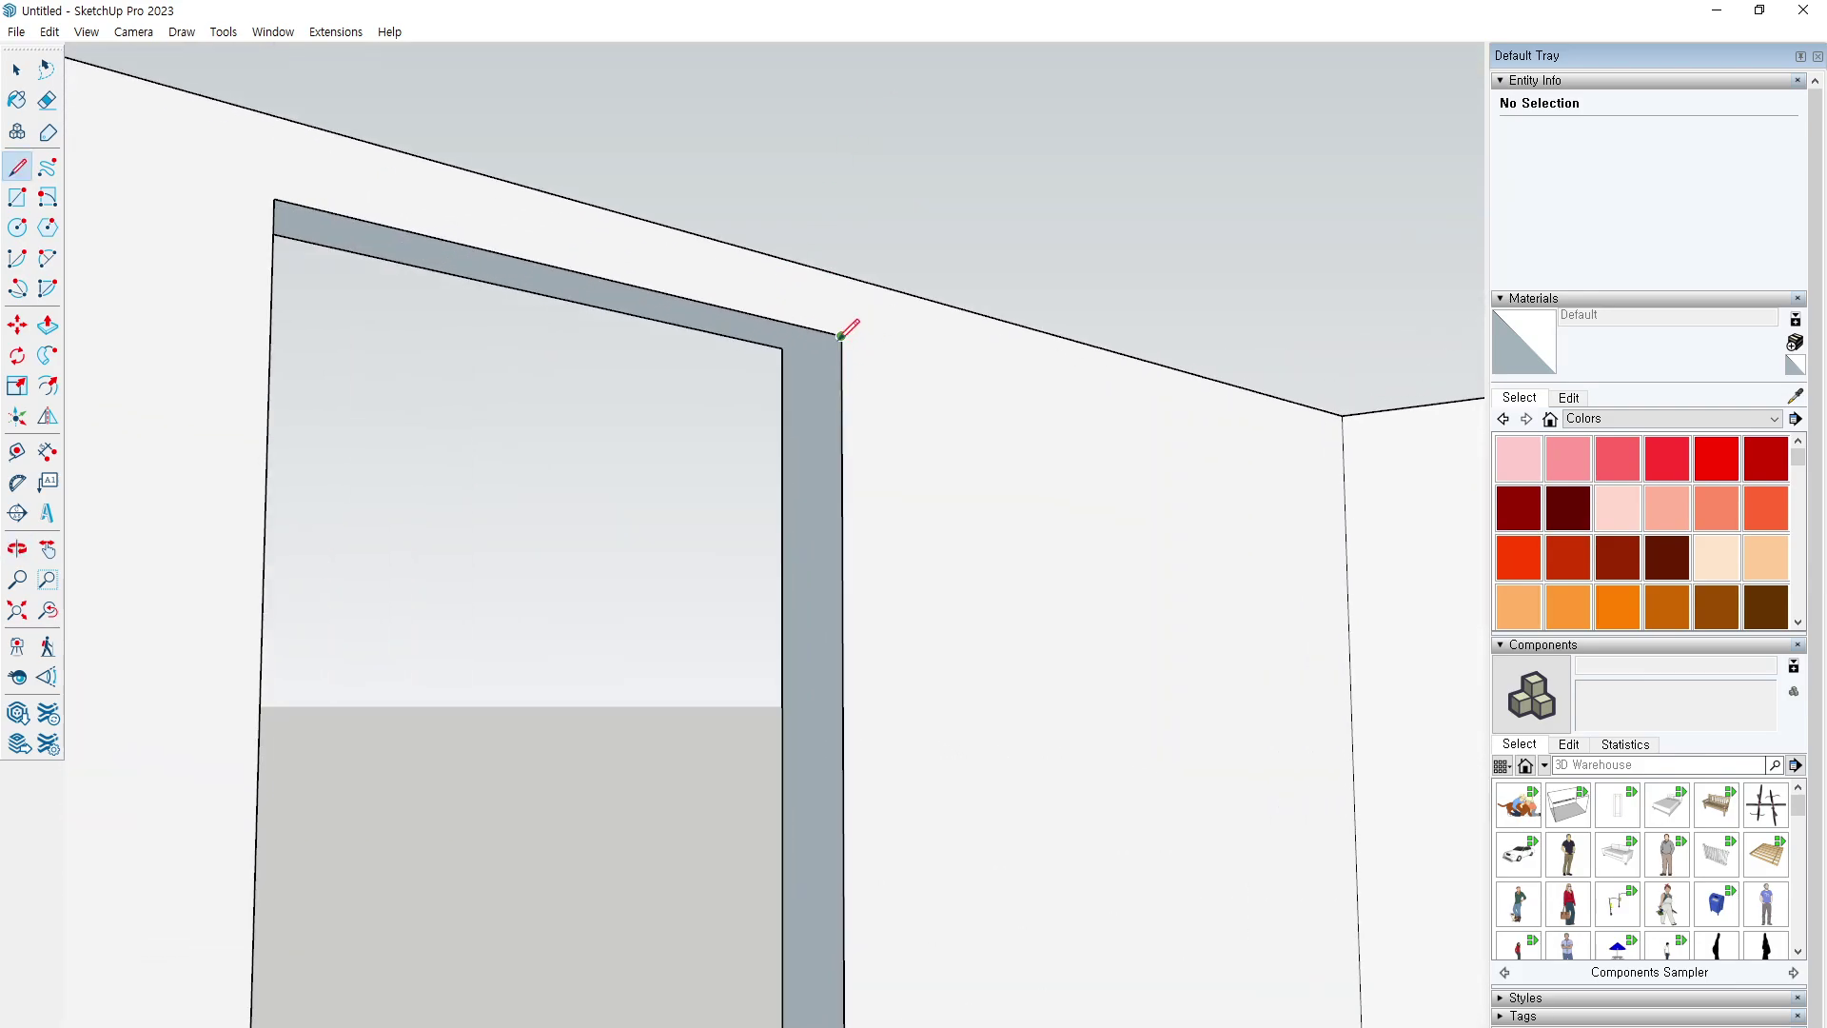
click(782, 348)
Orbit to an elevated view near the doorway and set a new rectangle's first corner.
scroll(738, 404, down, 3)
scroll(731, 411, down, 5)
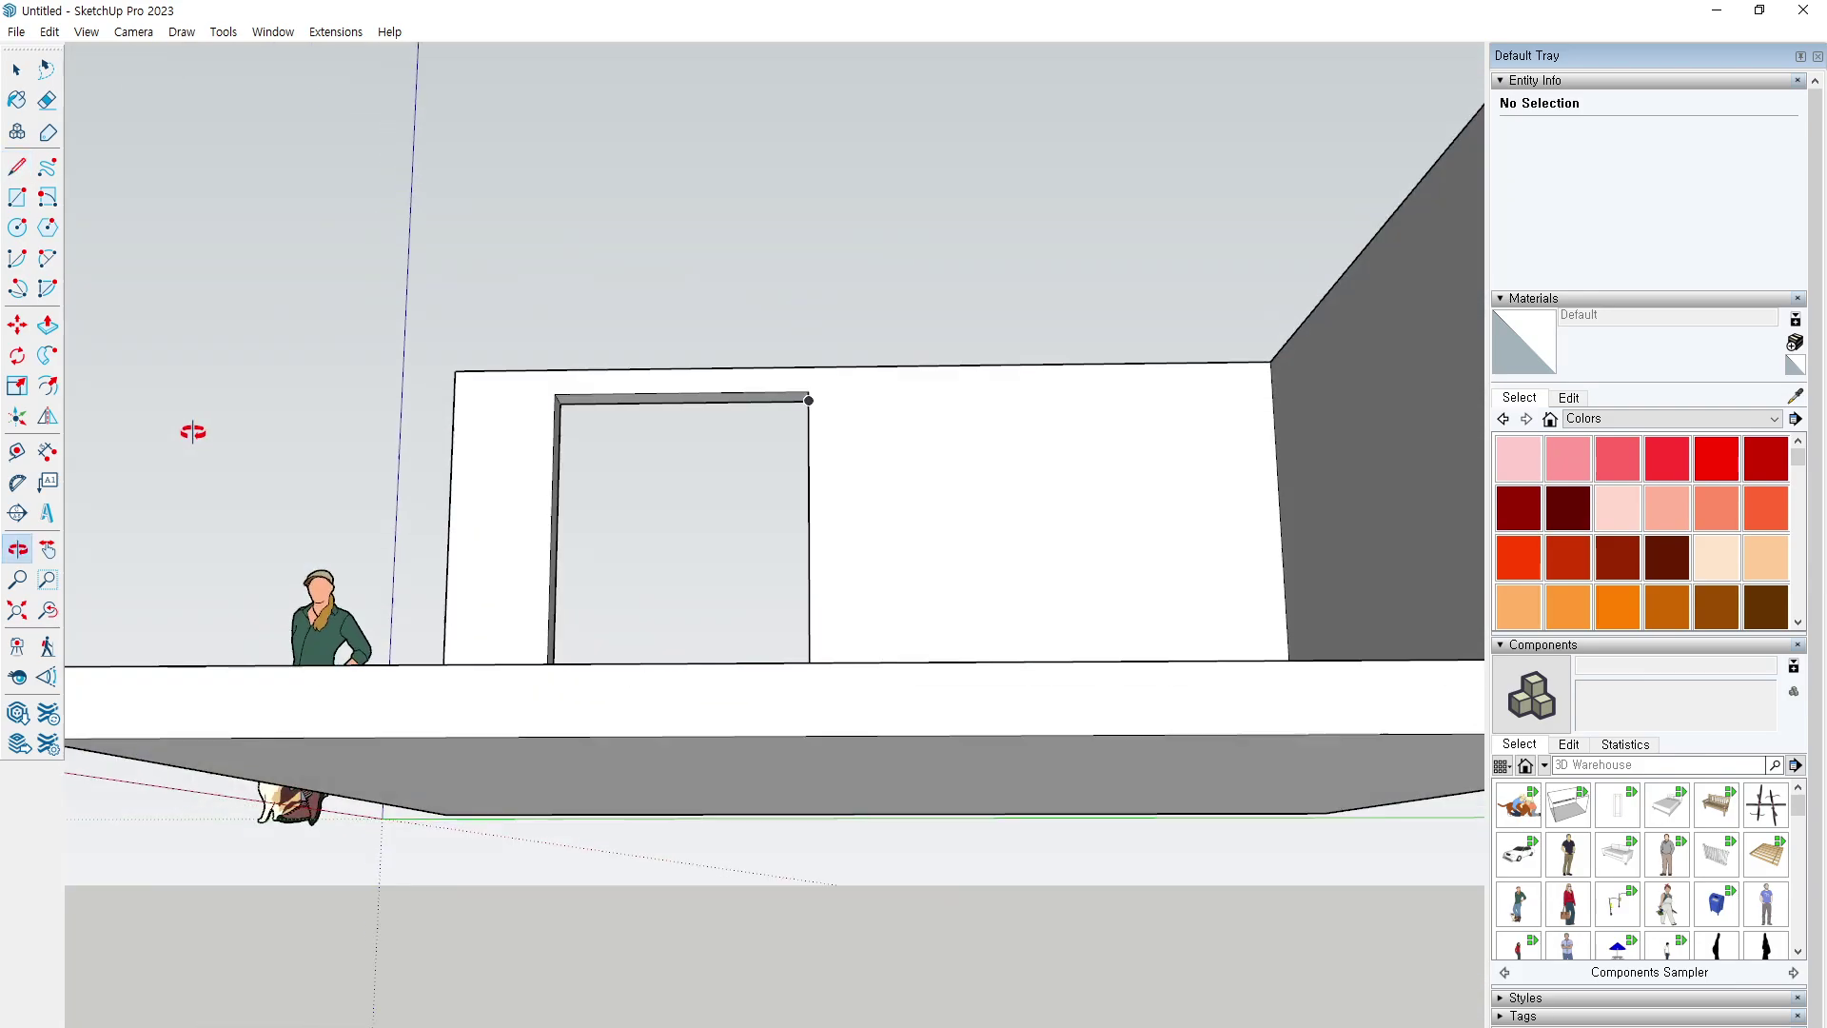
middle_drag(190, 428, 534, 460)
scroll(866, 513, up, 2)
middle_drag(480, 680, 640, 783)
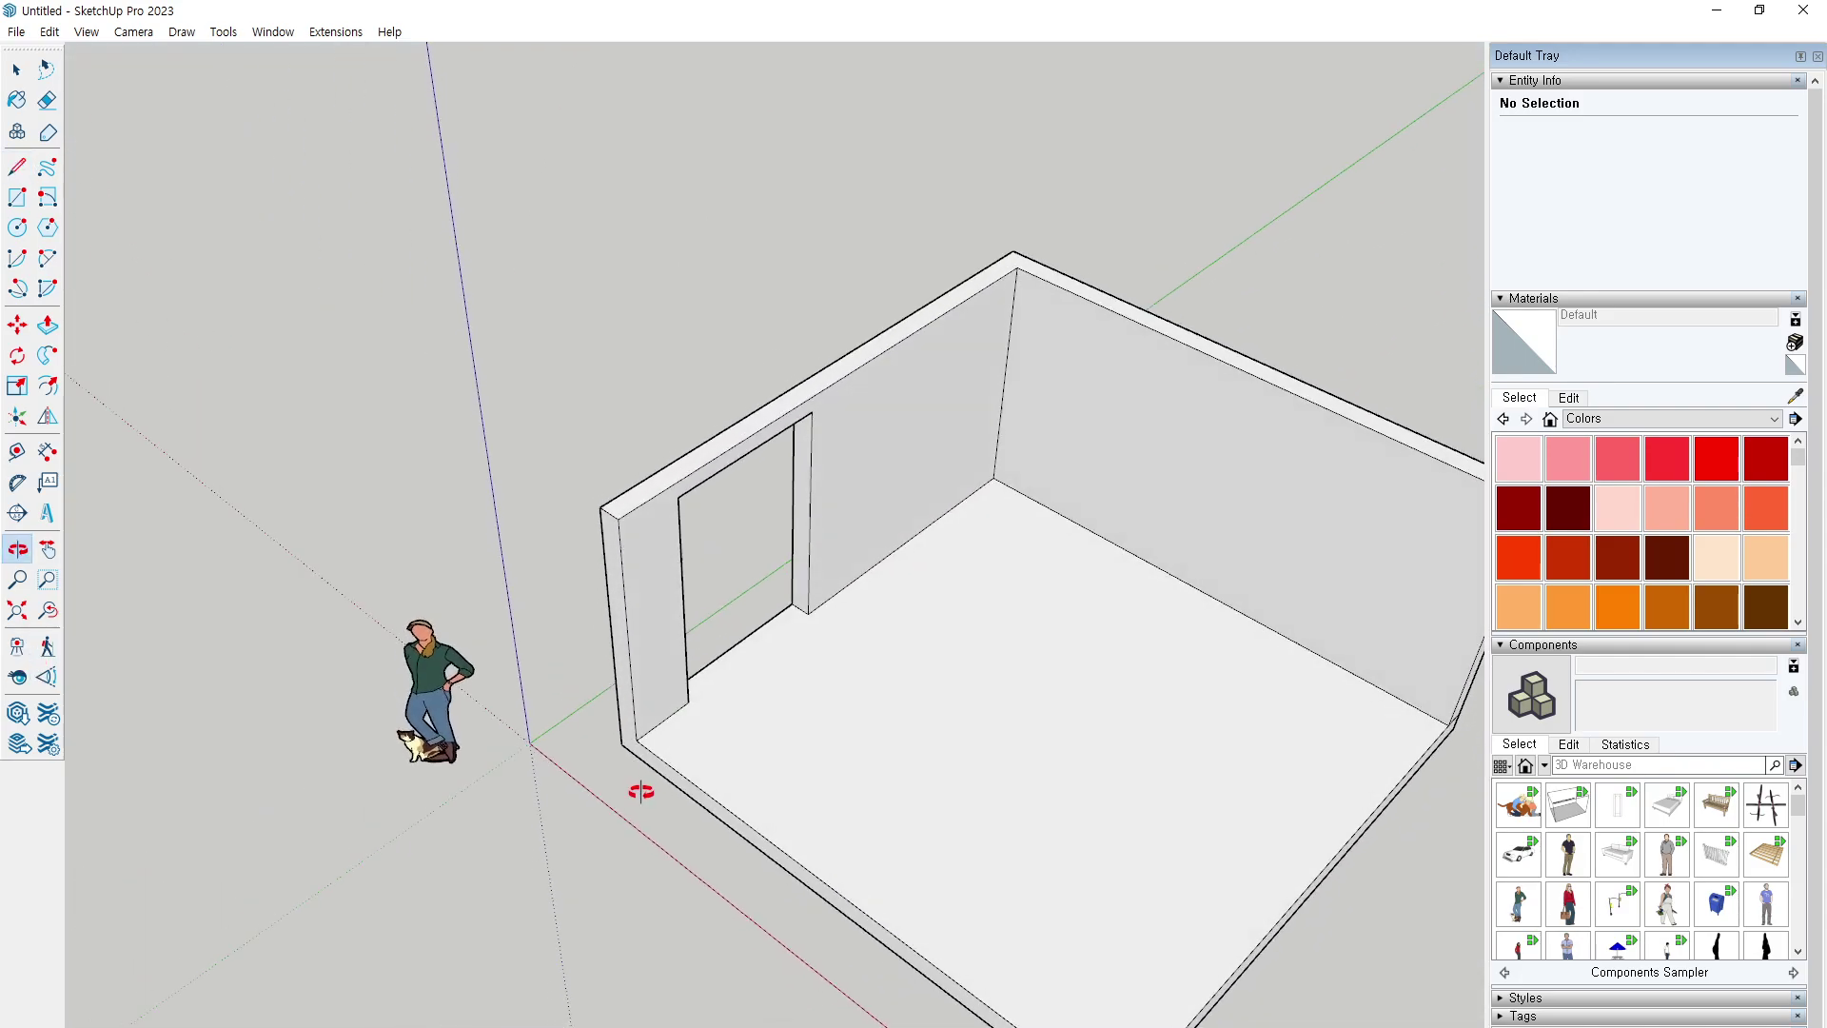
middle_drag(498, 551, 387, 460)
scroll(235, 515, up, 3)
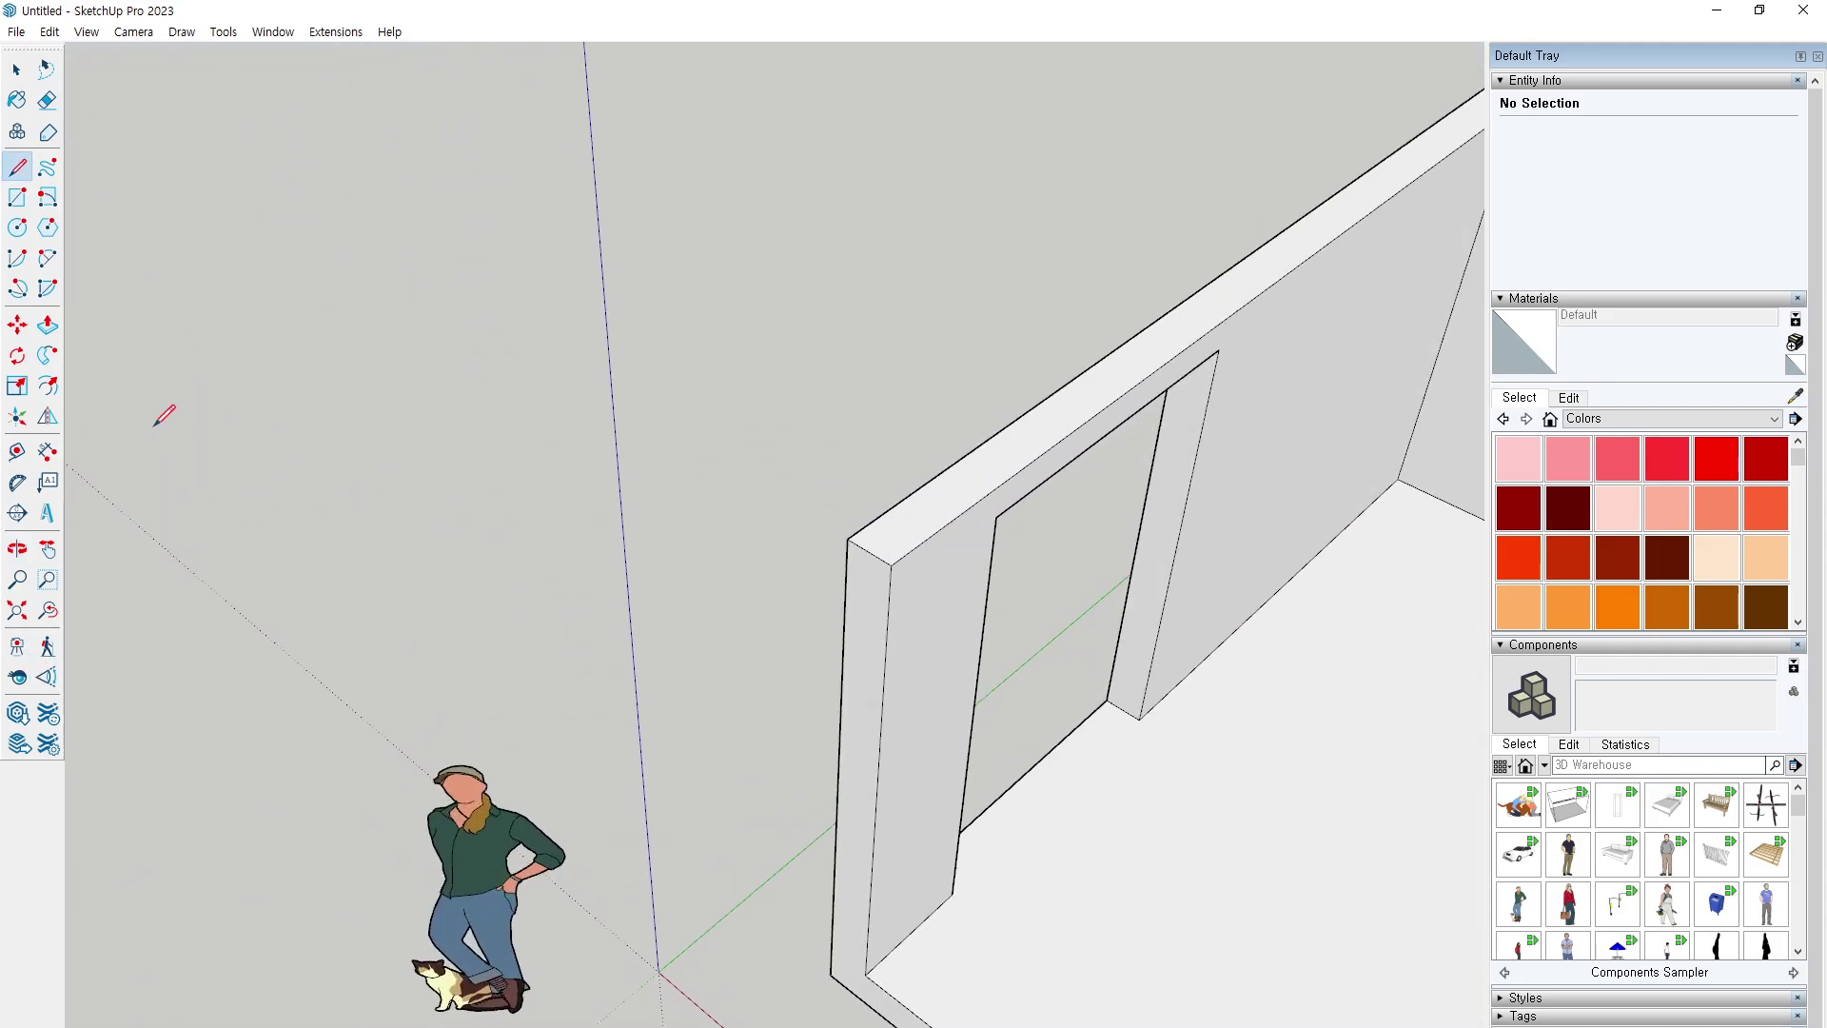
click(17, 197)
click(359, 407)
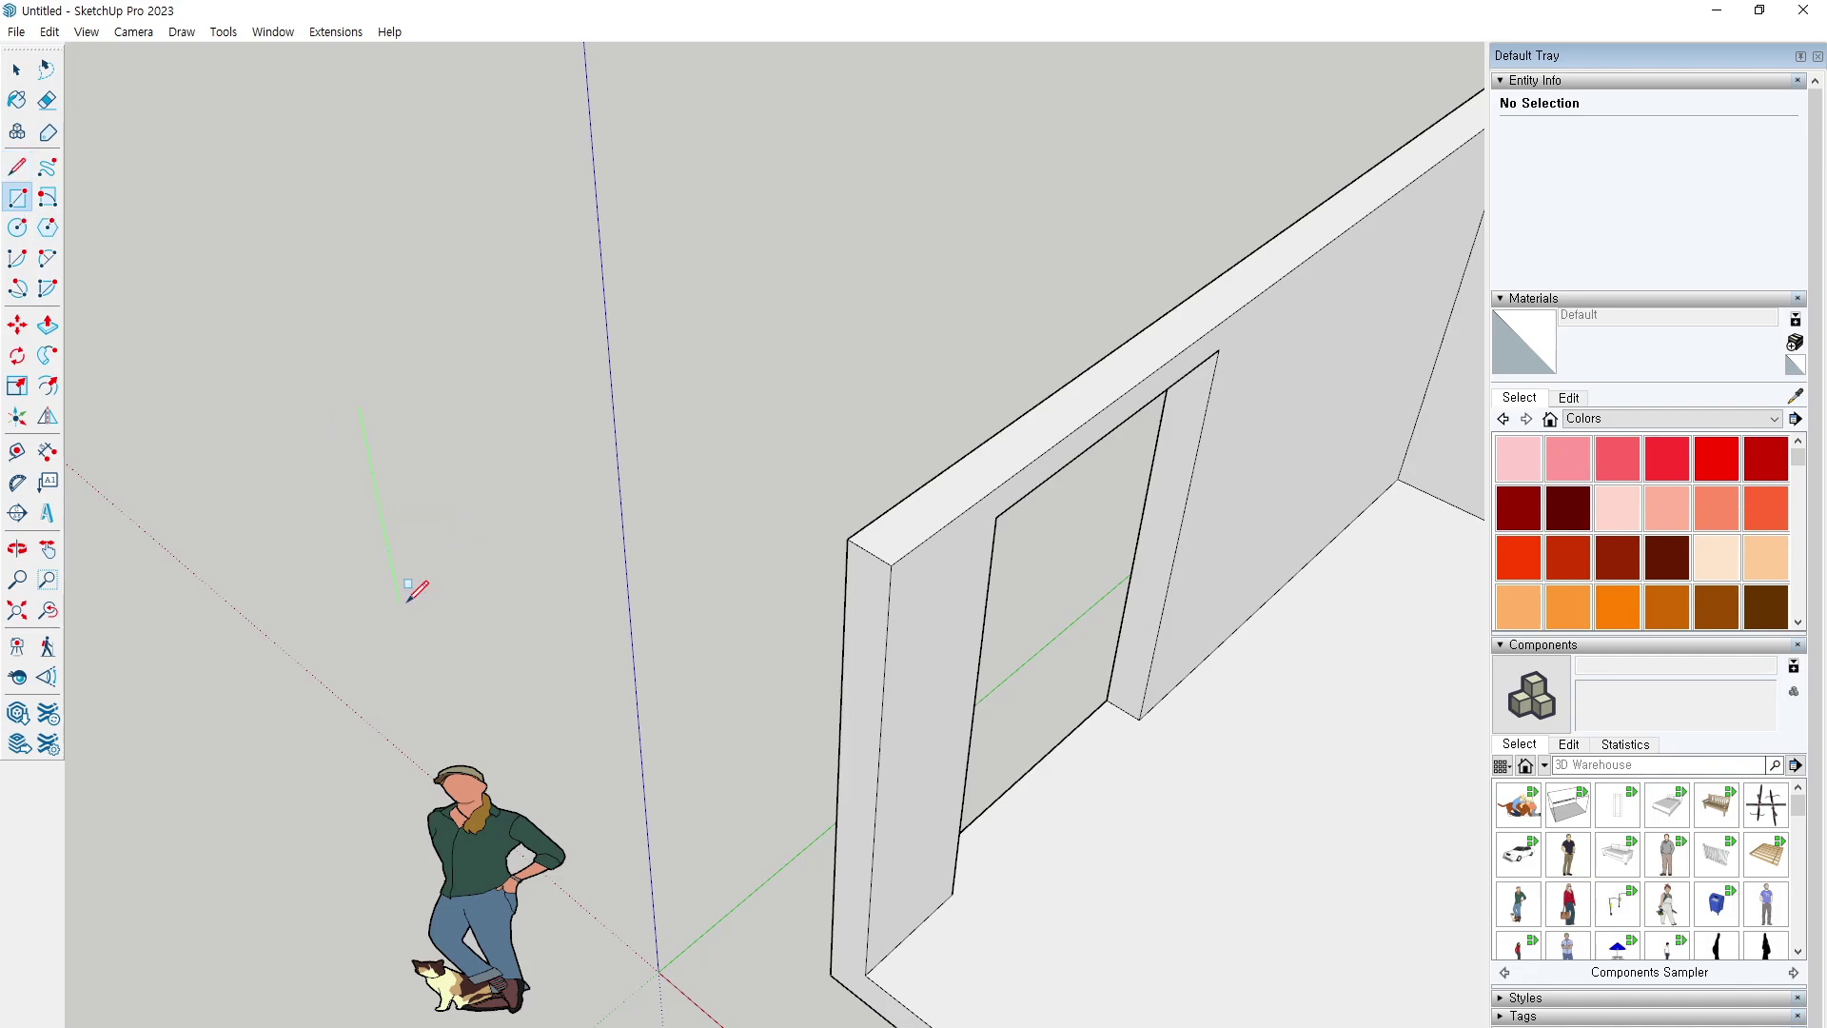
Complete a test rectangle face, then delete the face so only its edges remain.
click(388, 560)
click(324, 451)
scroll(344, 448, up, 2)
scroll(345, 446, up, 2)
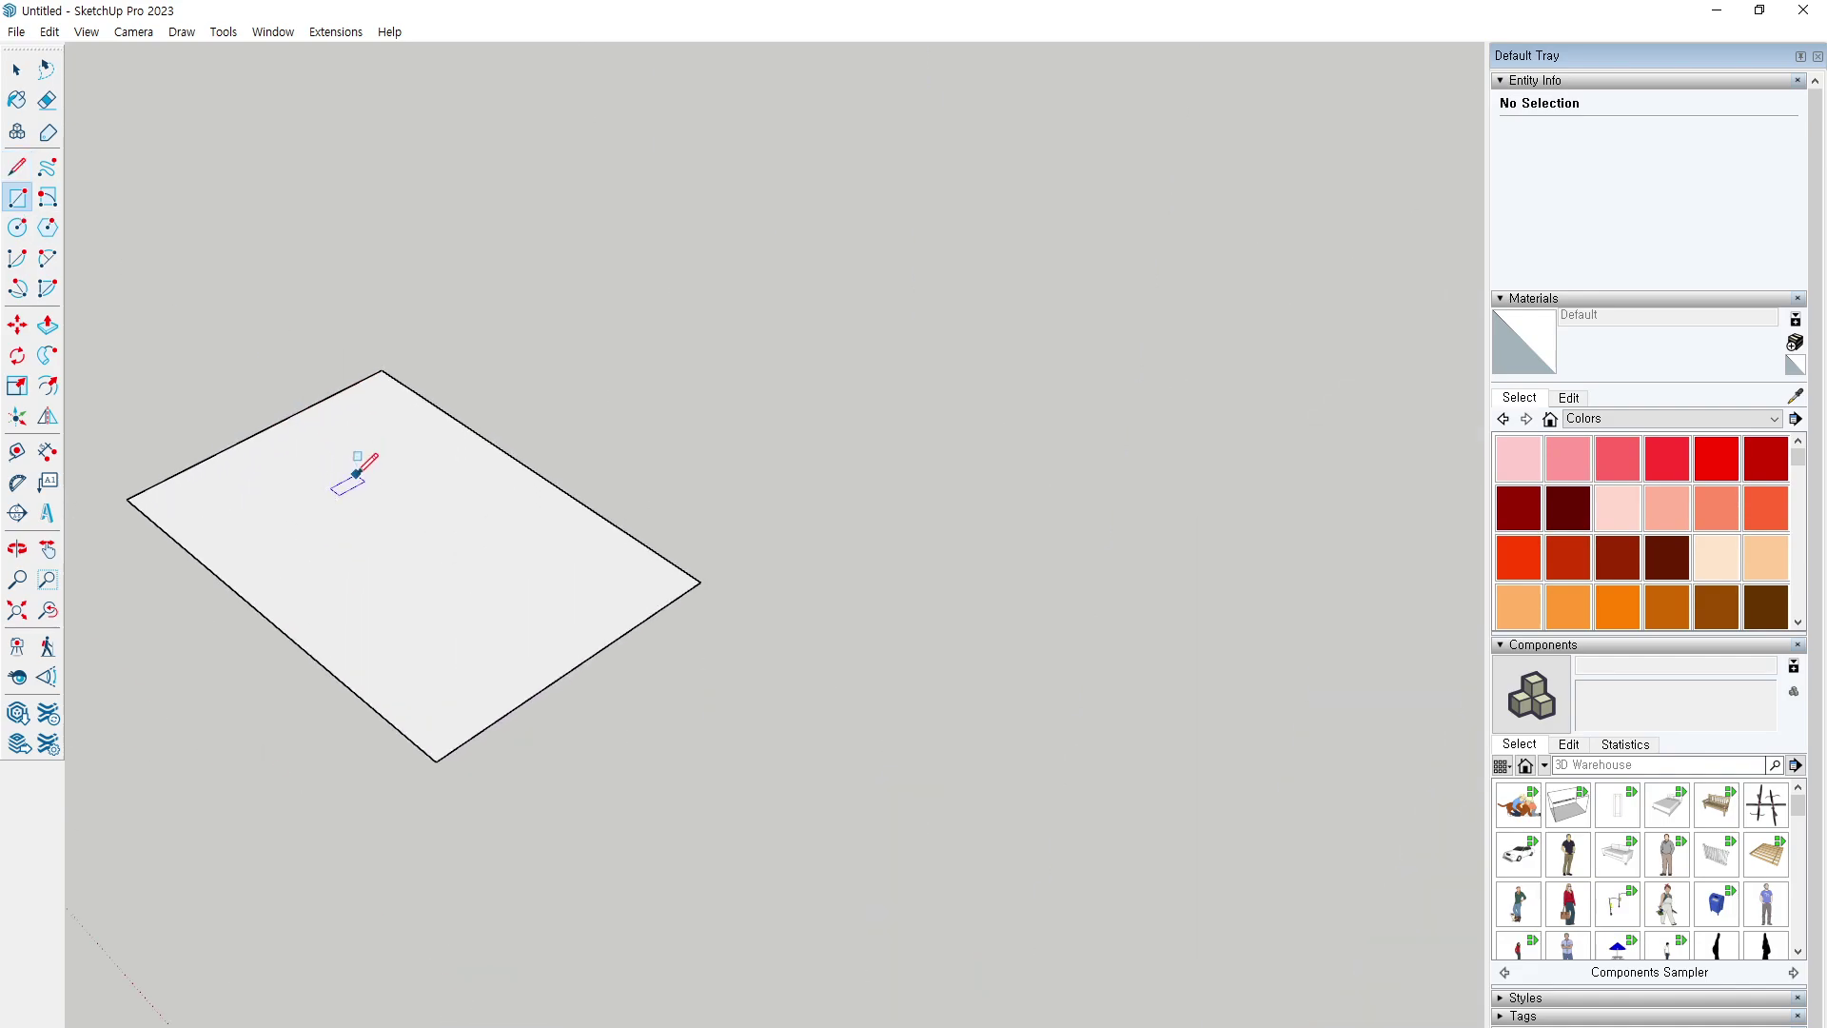
key(space)
click(401, 541)
shift+middle_drag(404, 542, 538, 603)
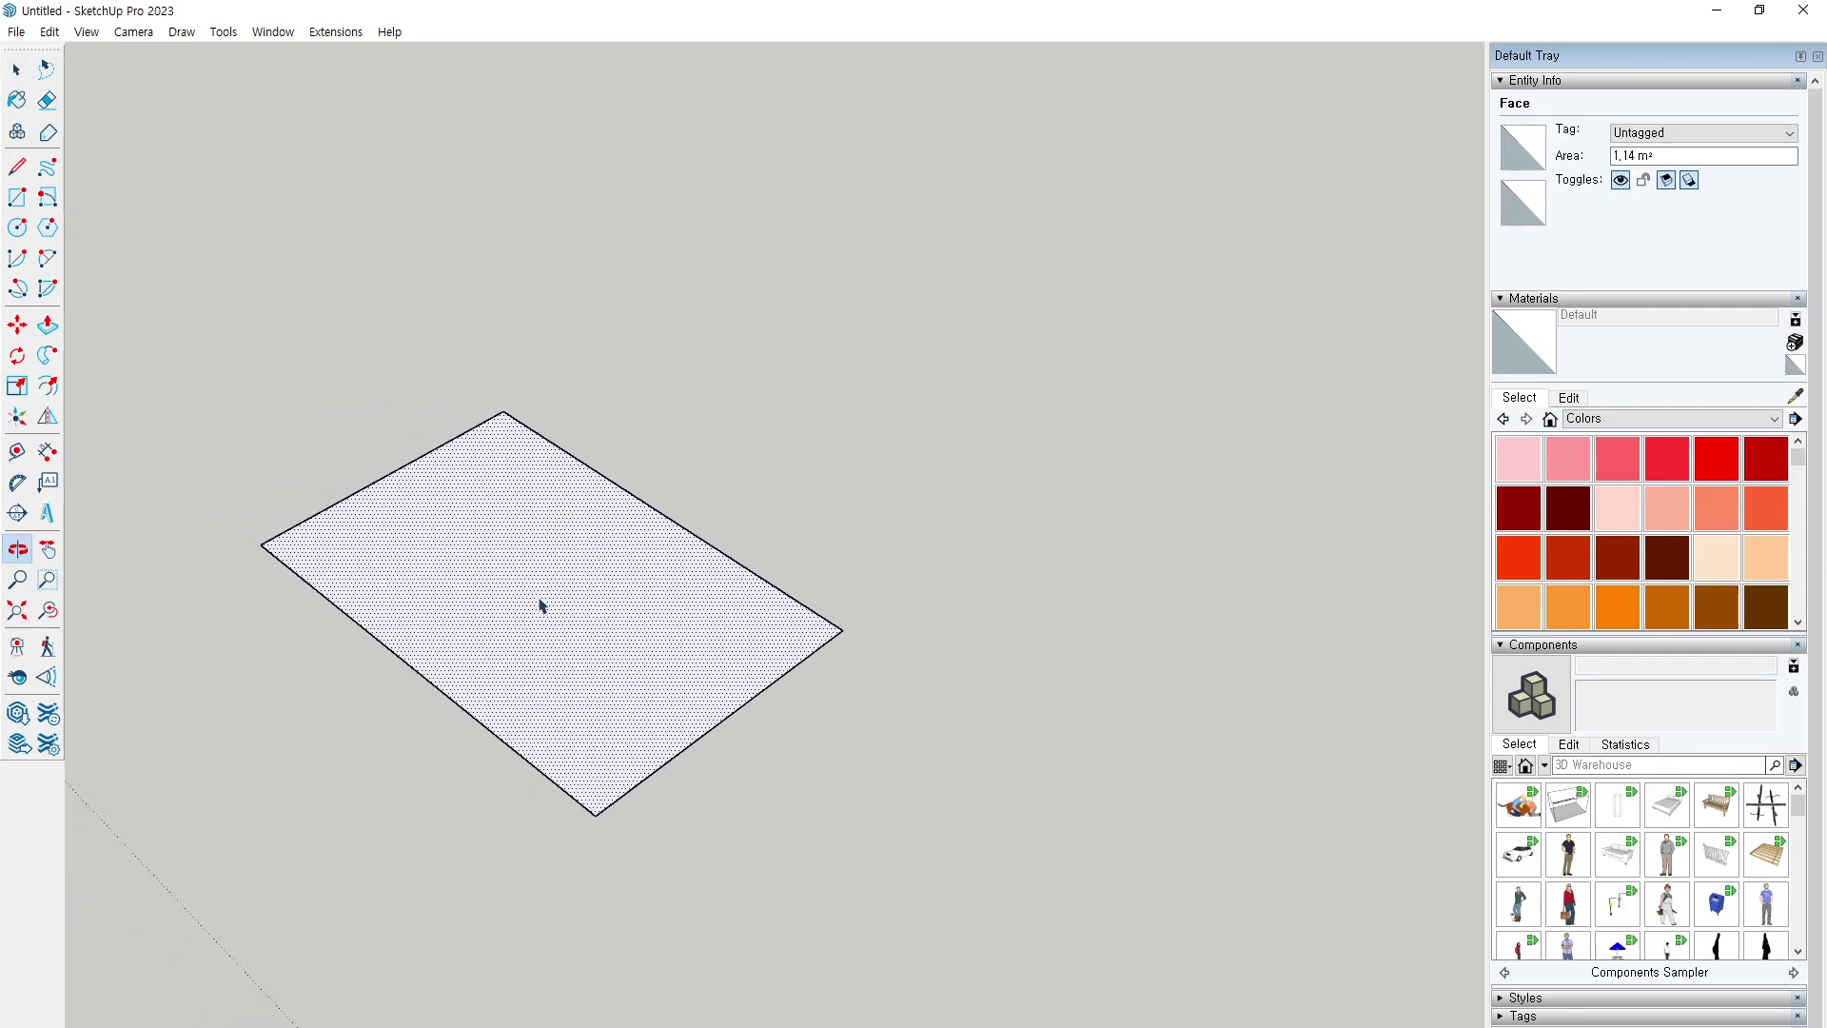
key(Delete)
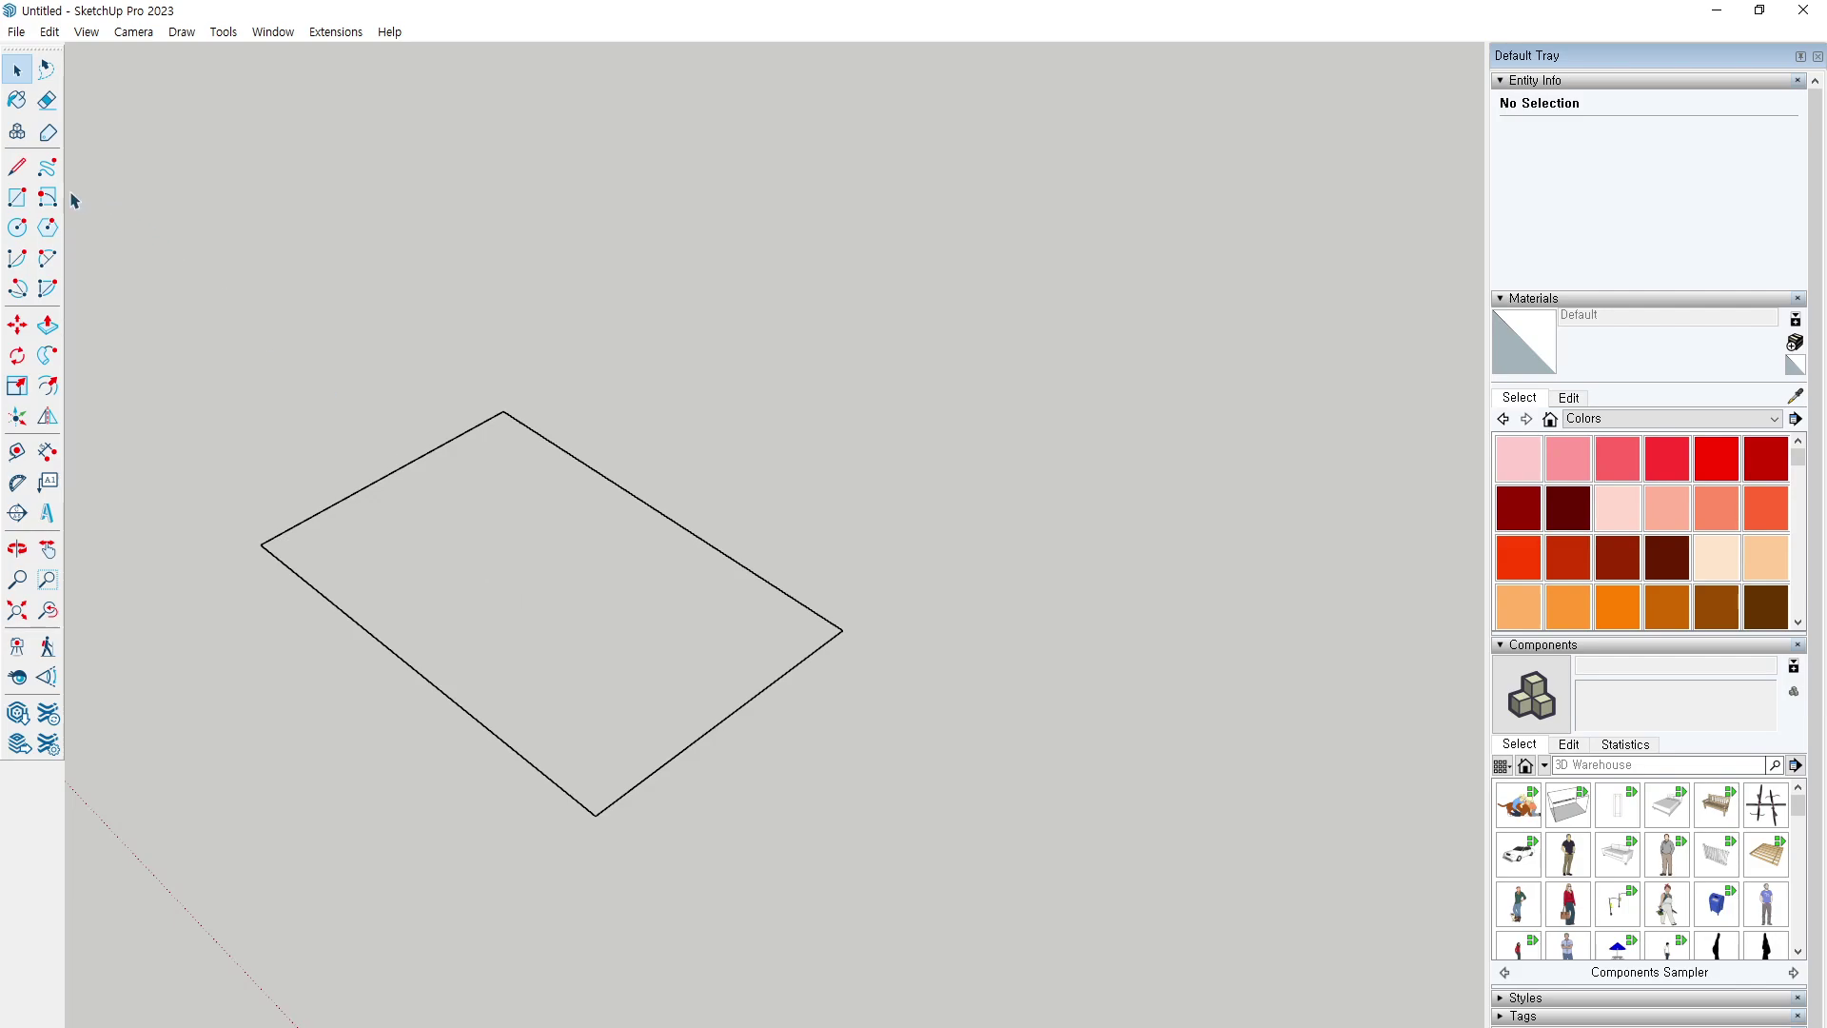
Retrace one rectangle edge to restore the face, then delete the face again.
click(17, 168)
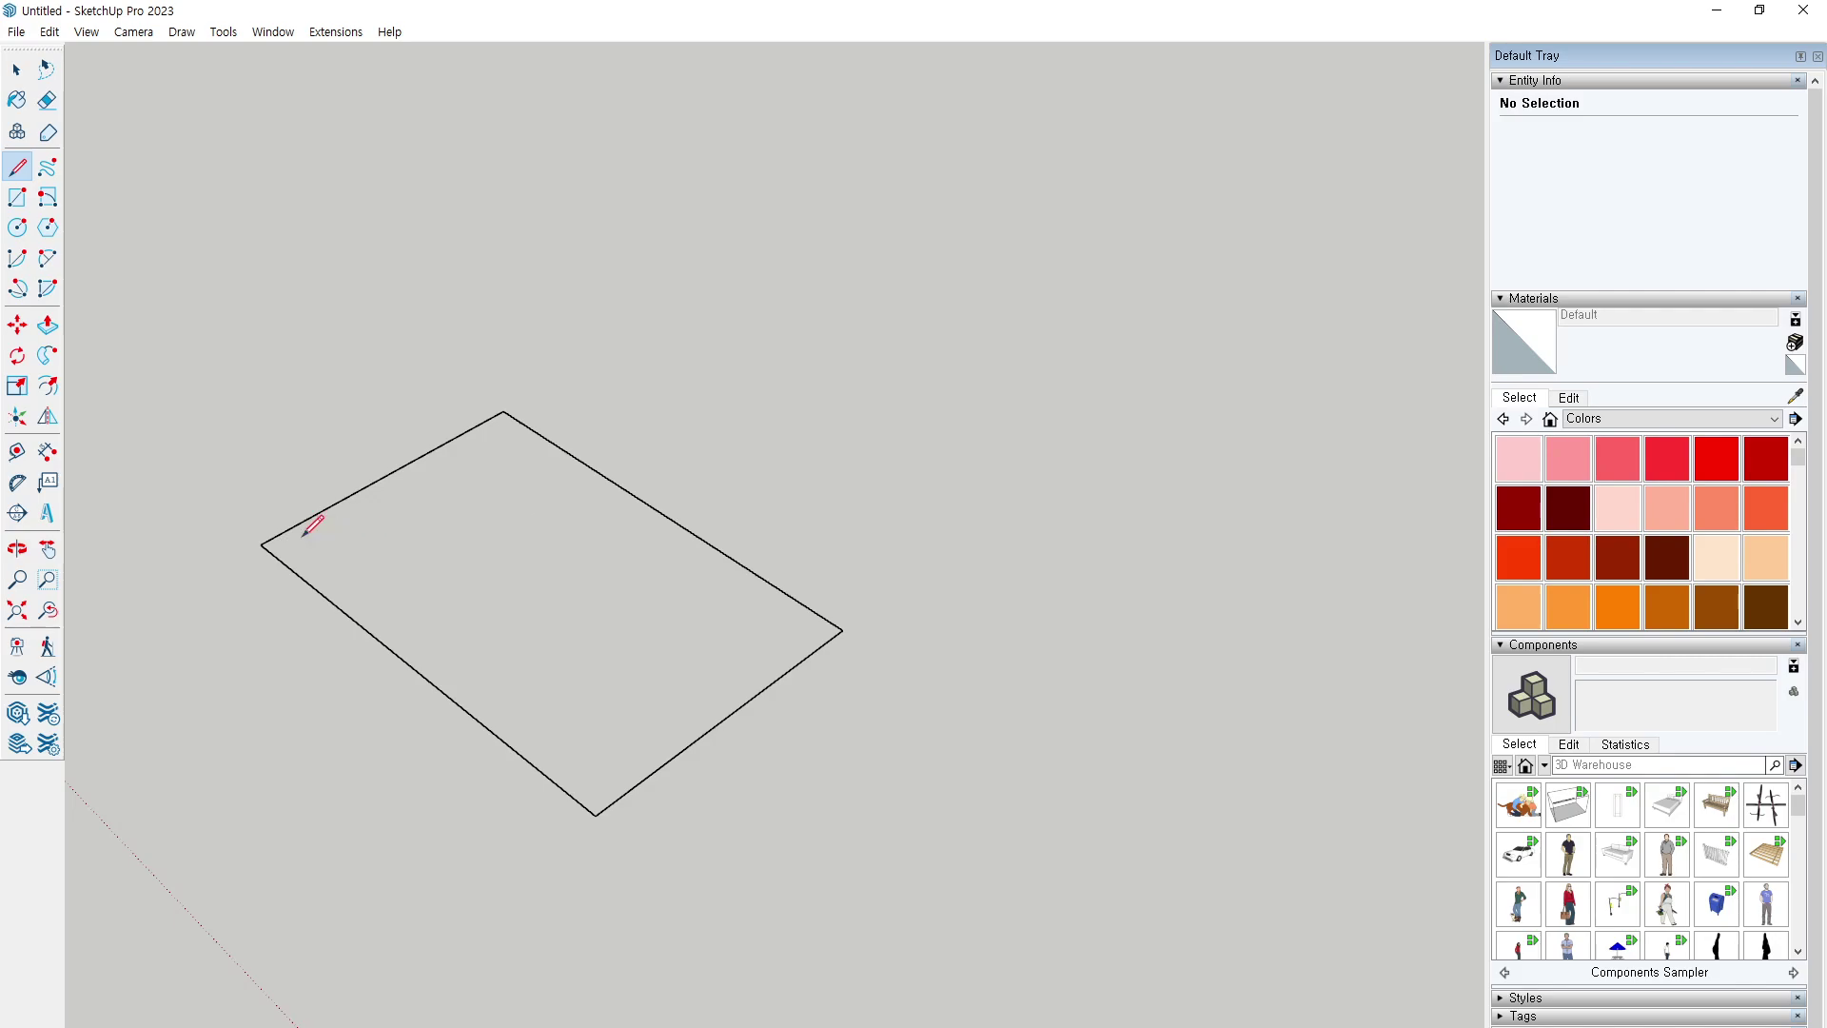
click(260, 544)
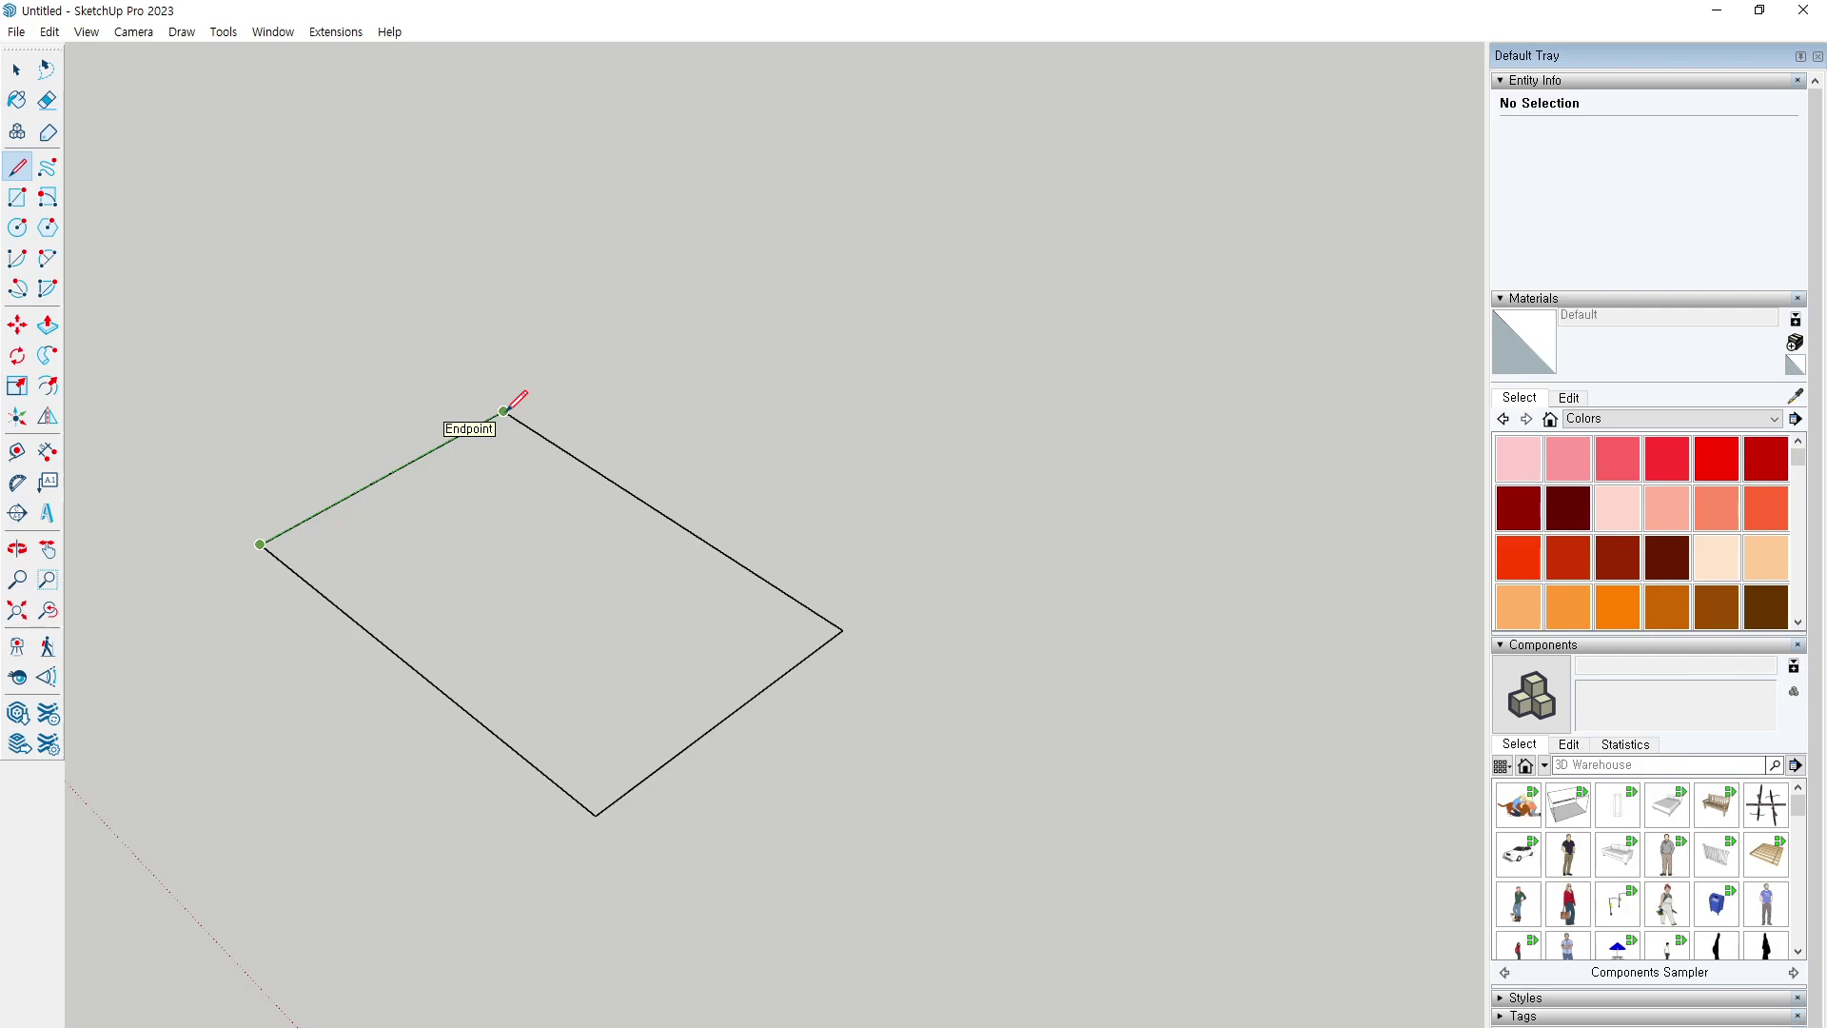
click(503, 411)
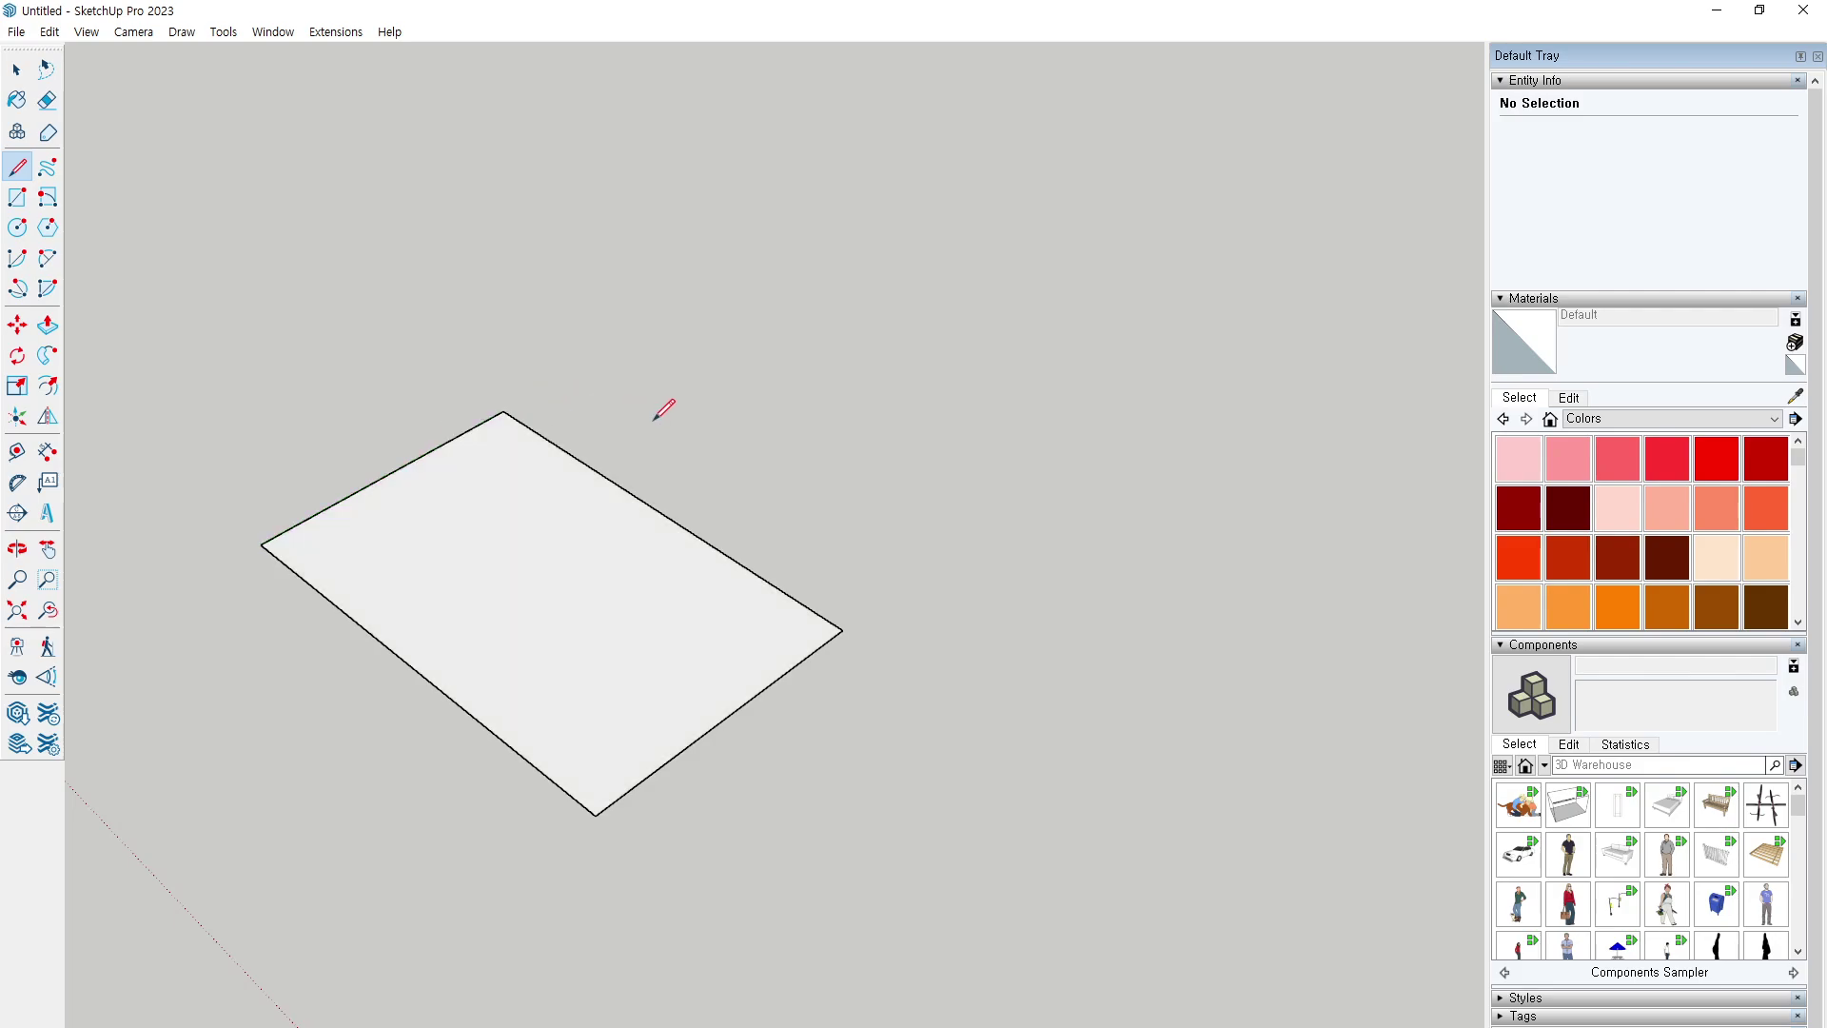
key(space)
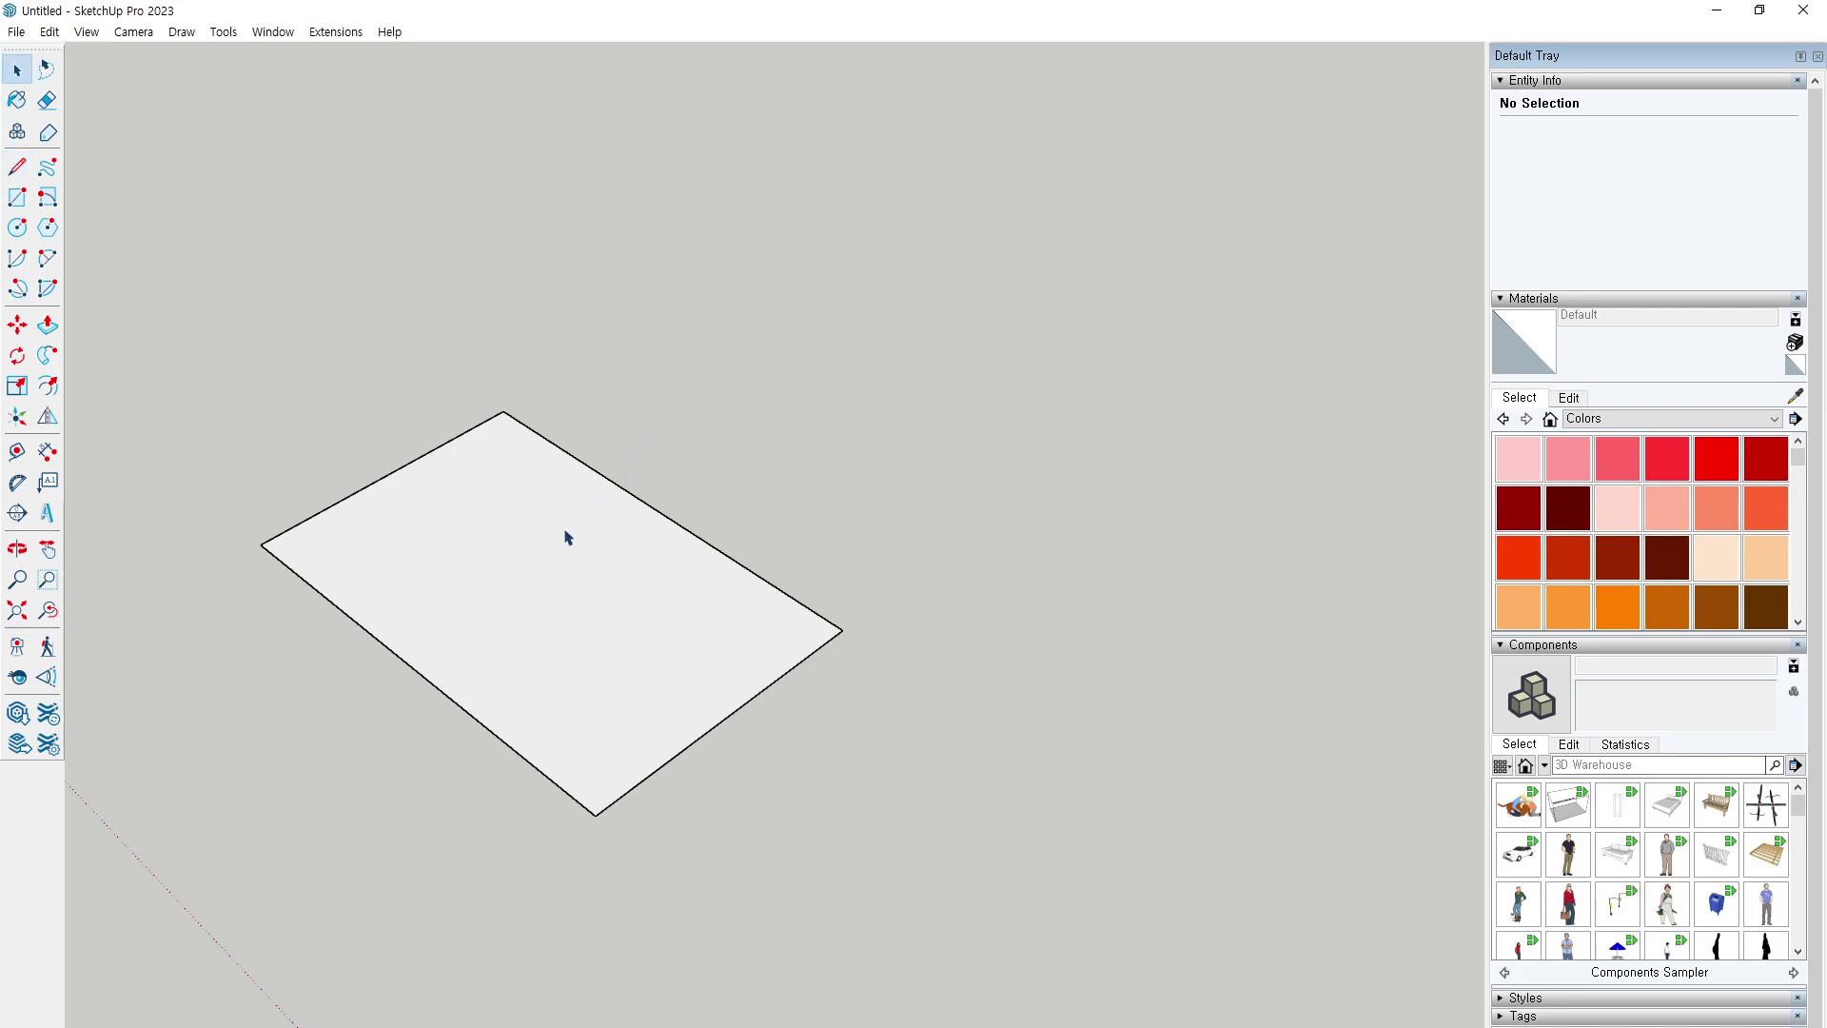
click(580, 600)
key(Delete)
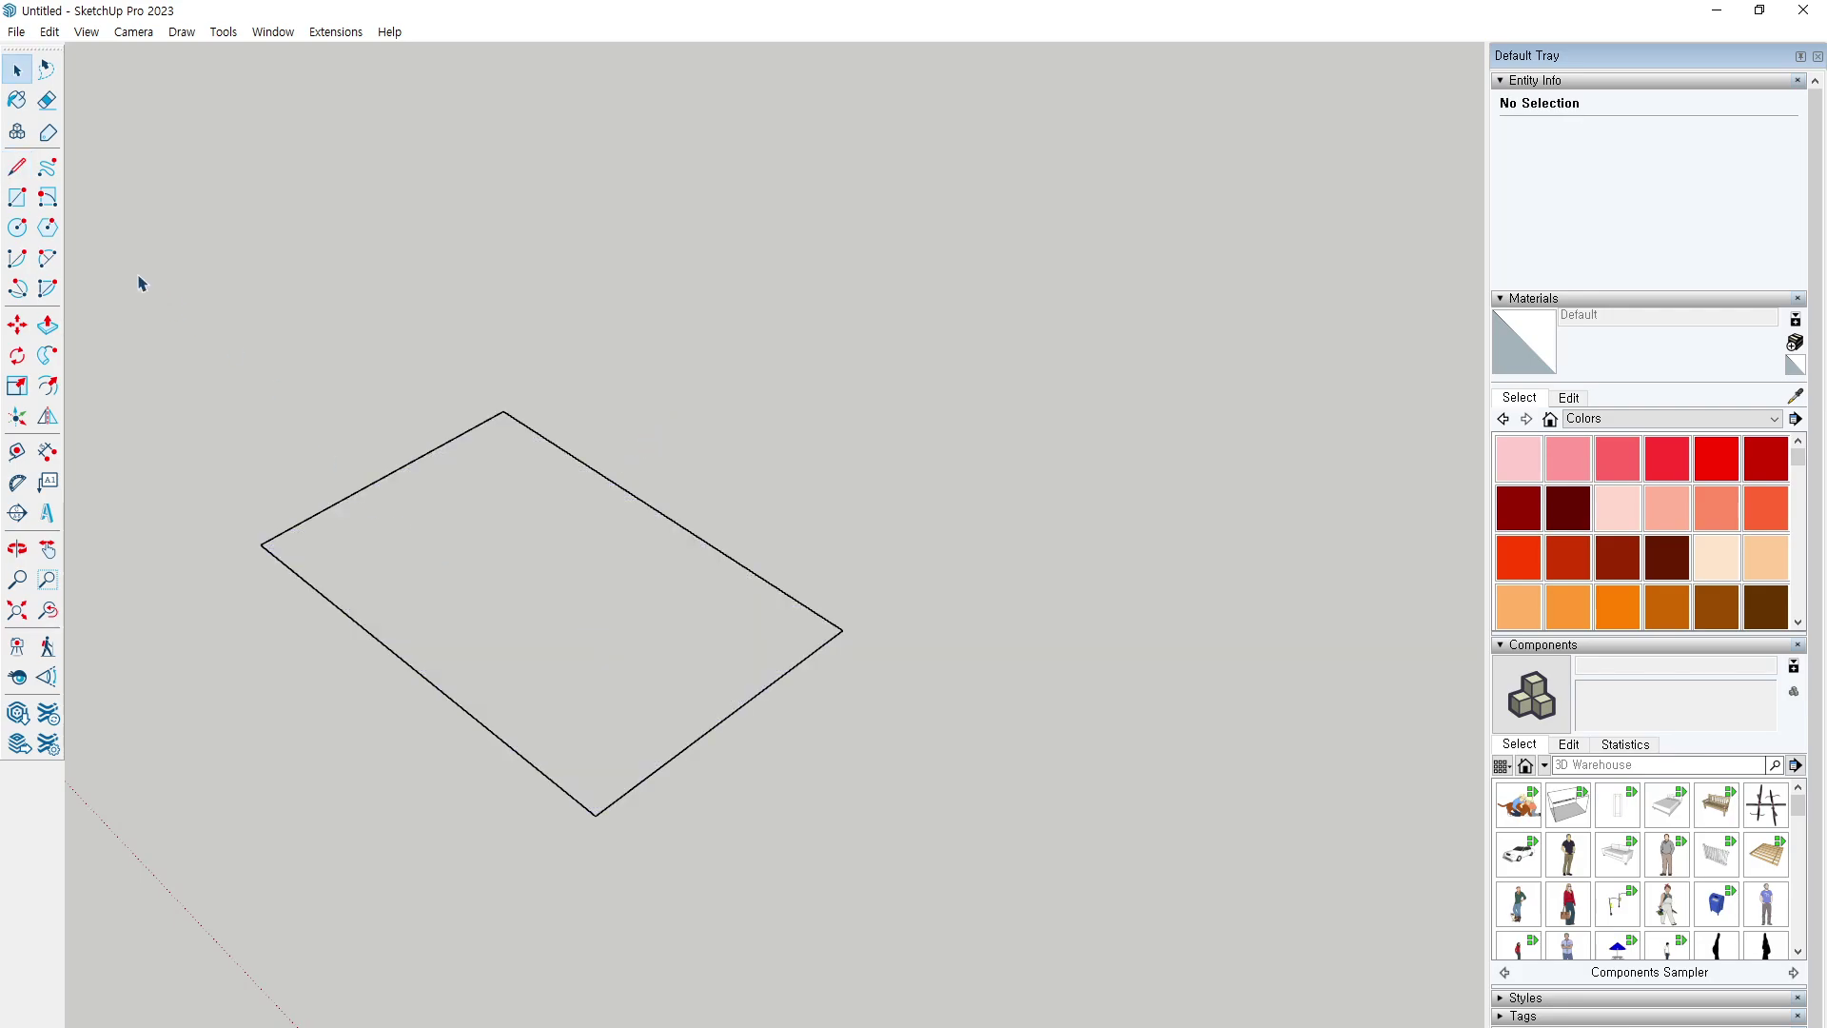
Draw a diagonal line across the rectangle, then erase it.
key(l)
click(358, 709)
click(720, 422)
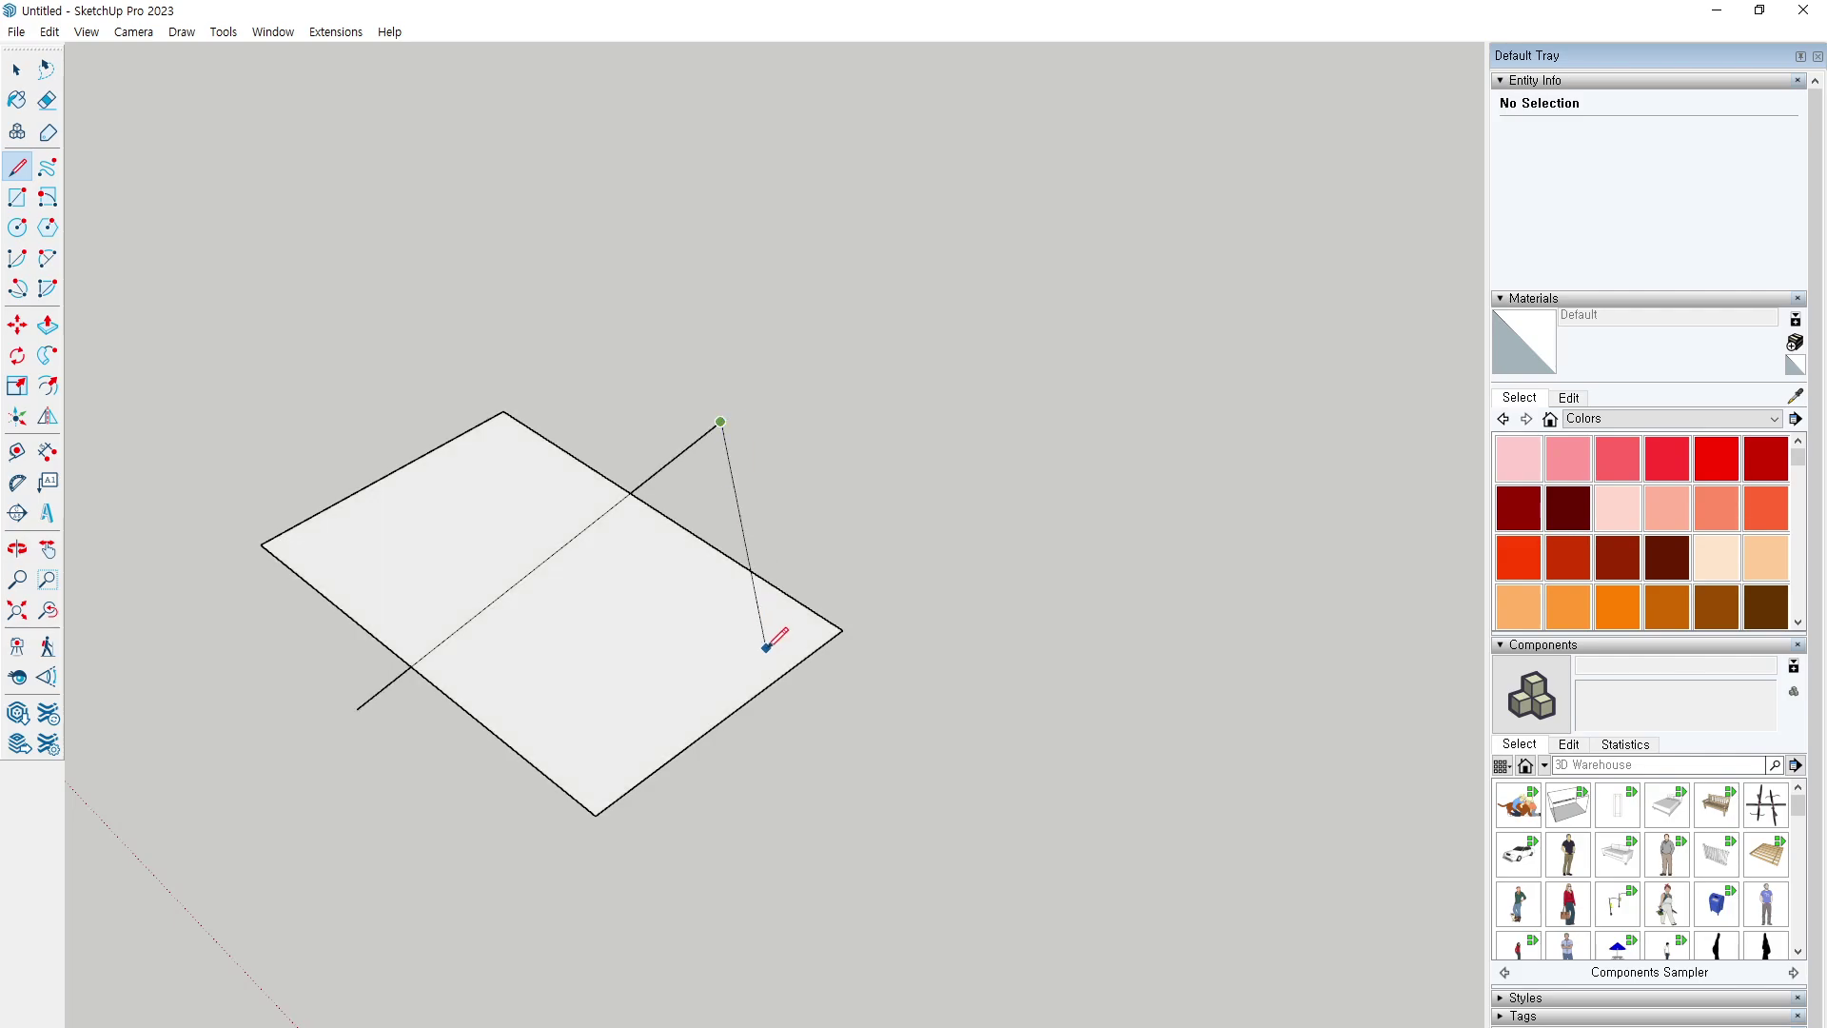
key(space)
key(e)
mouse_move(679, 431)
mouse_down()
mouse_move(518, 502)
mouse_move(384, 653)
mouse_move(412, 726)
mouse_up()
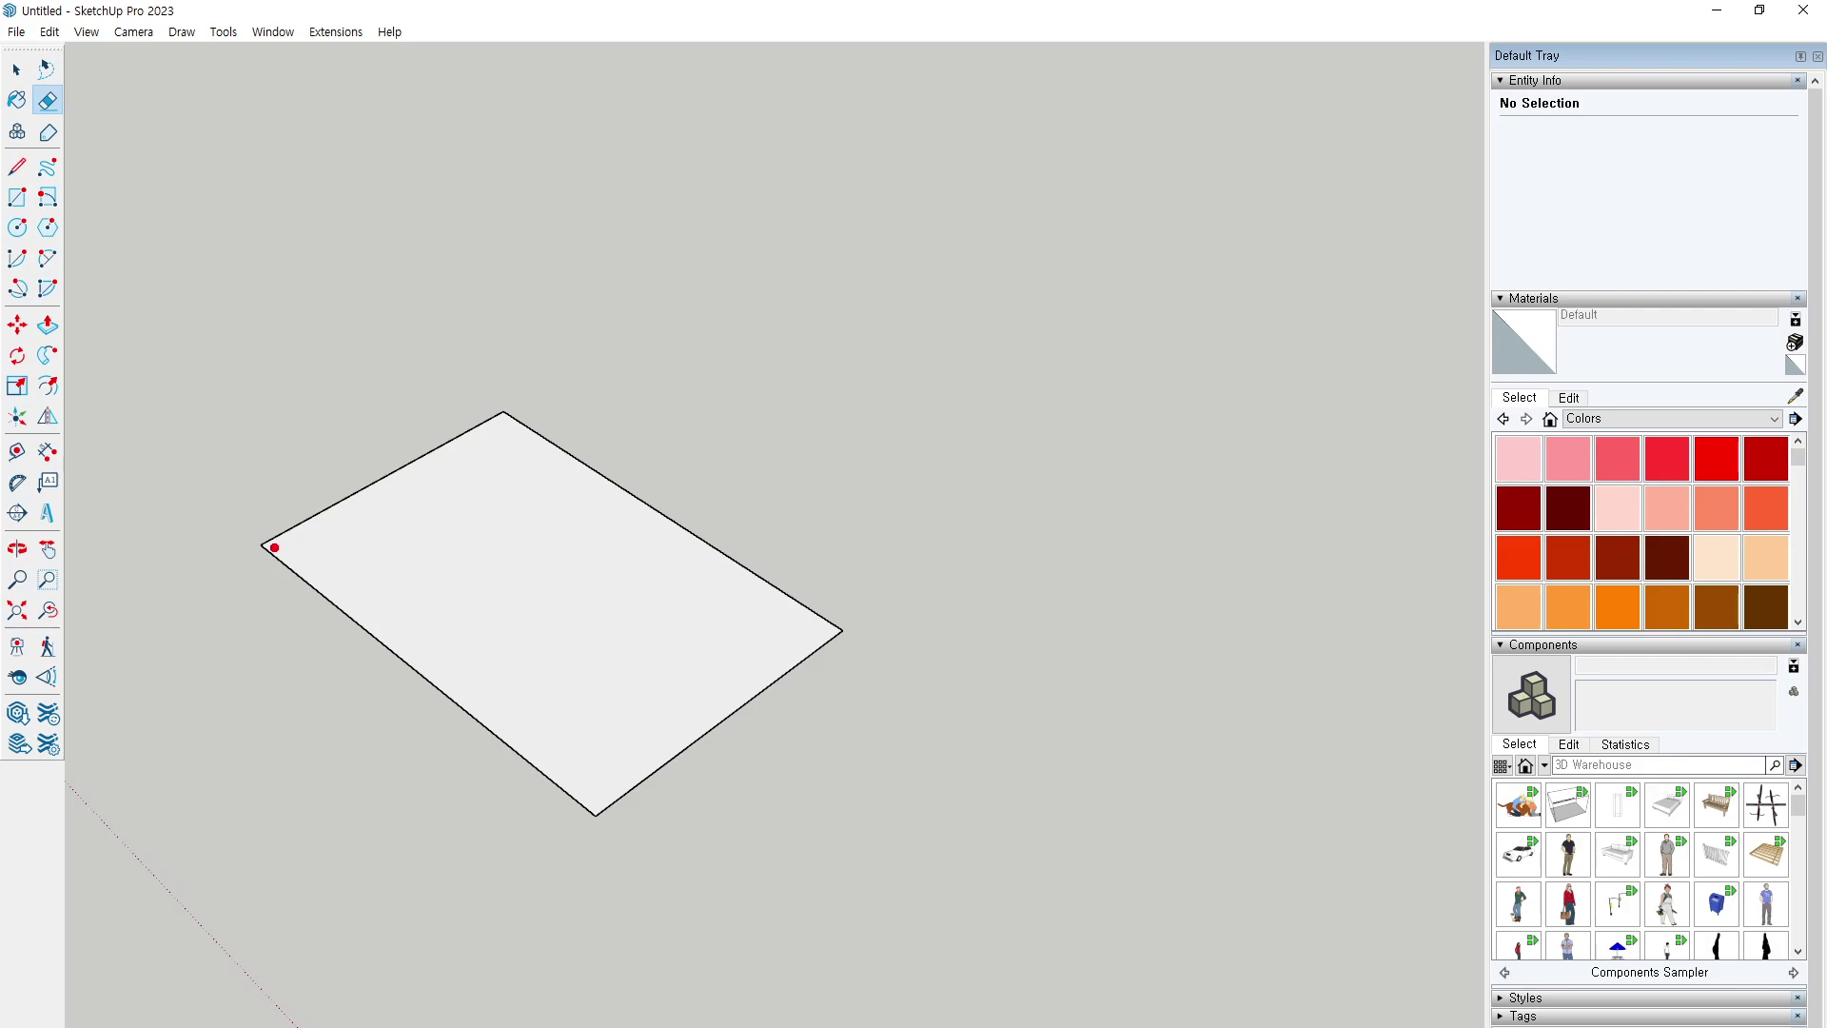
Erase an edge, then select and delete the entire rectangle.
mouse_move(265, 545)
mouse_down()
mouse_move(511, 430)
mouse_move(580, 359)
mouse_up()
key(space)
click(470, 615)
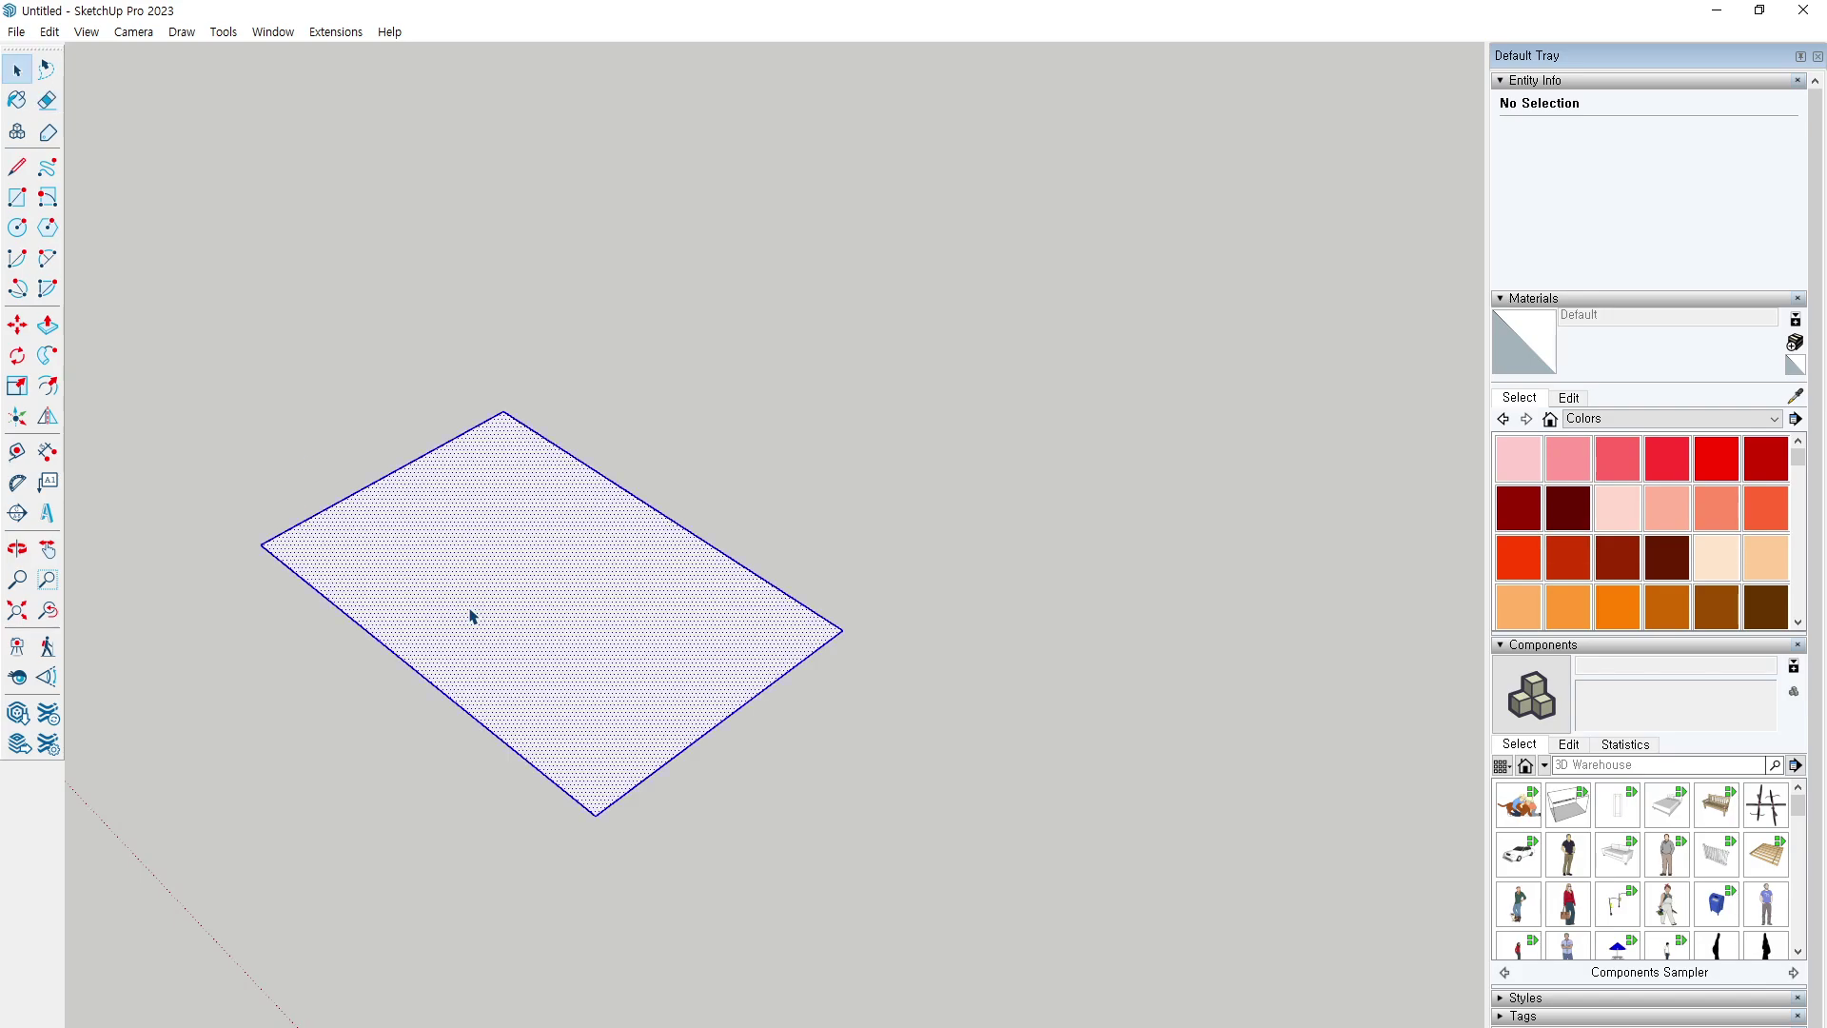
key(Delete)
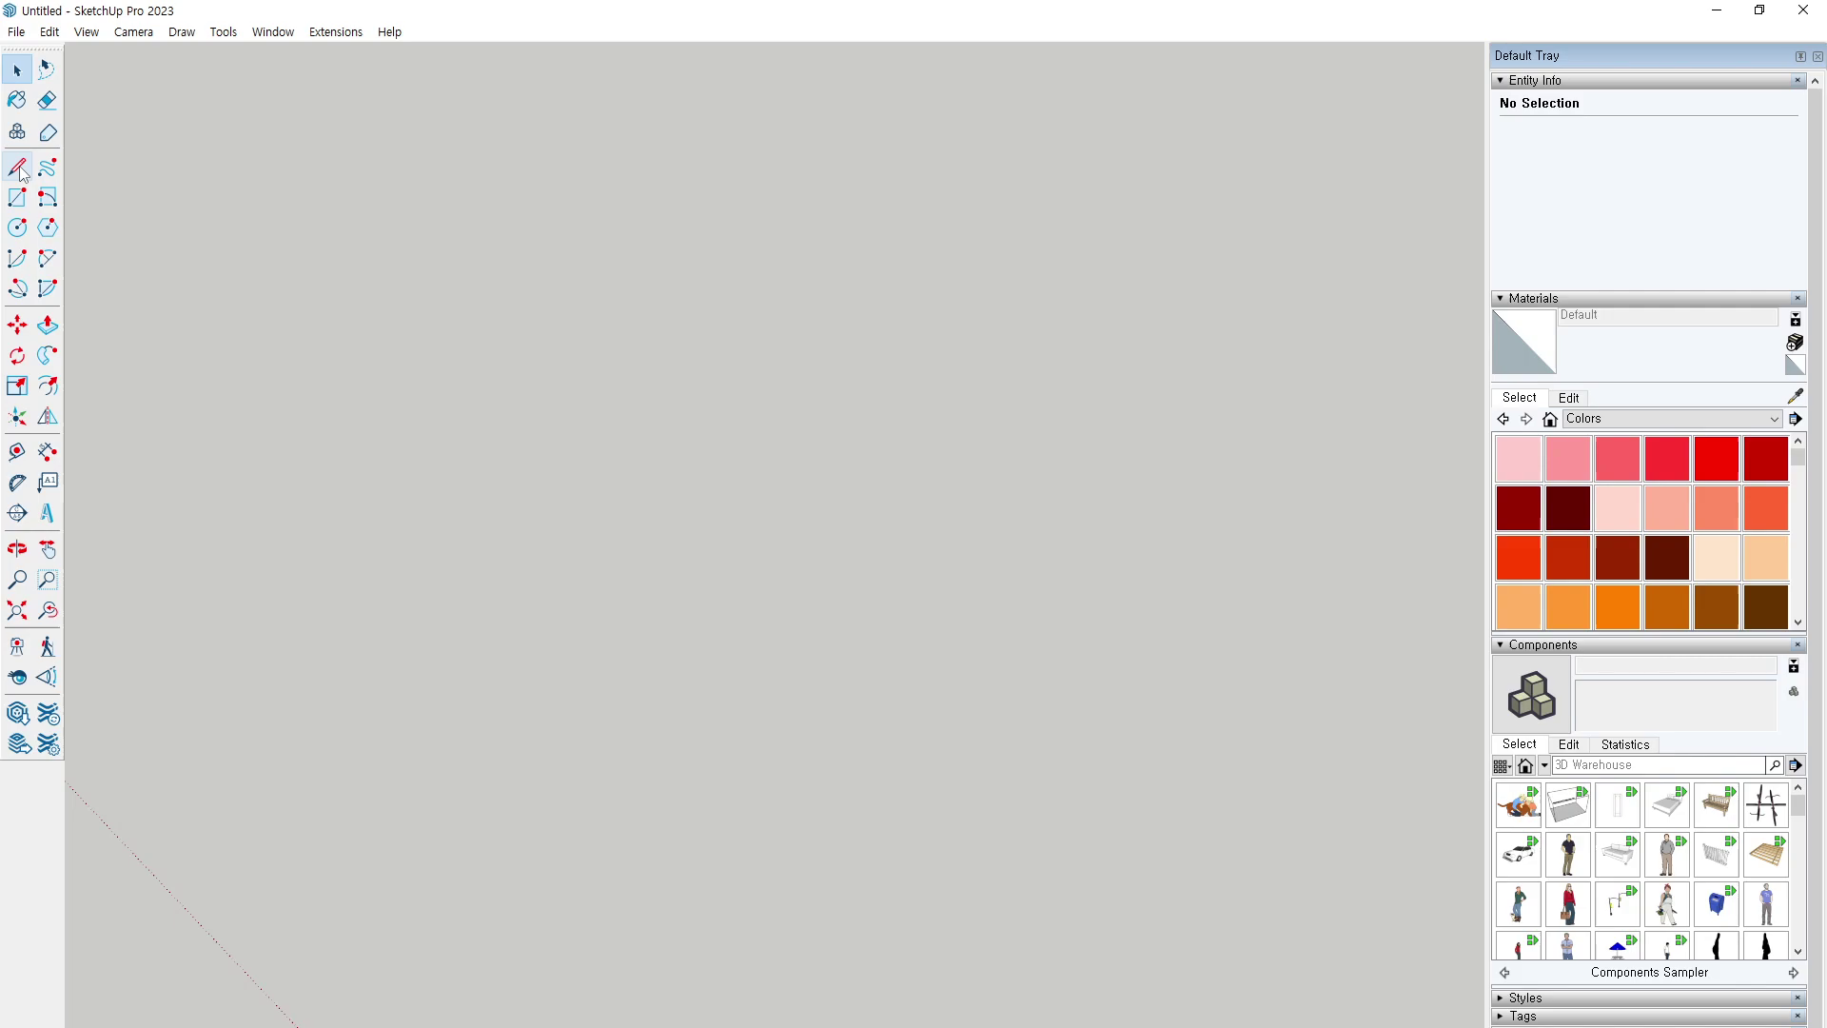
Draw two square faces side by side and split the right square's edge at its midpoint.
click(17, 197)
click(480, 522)
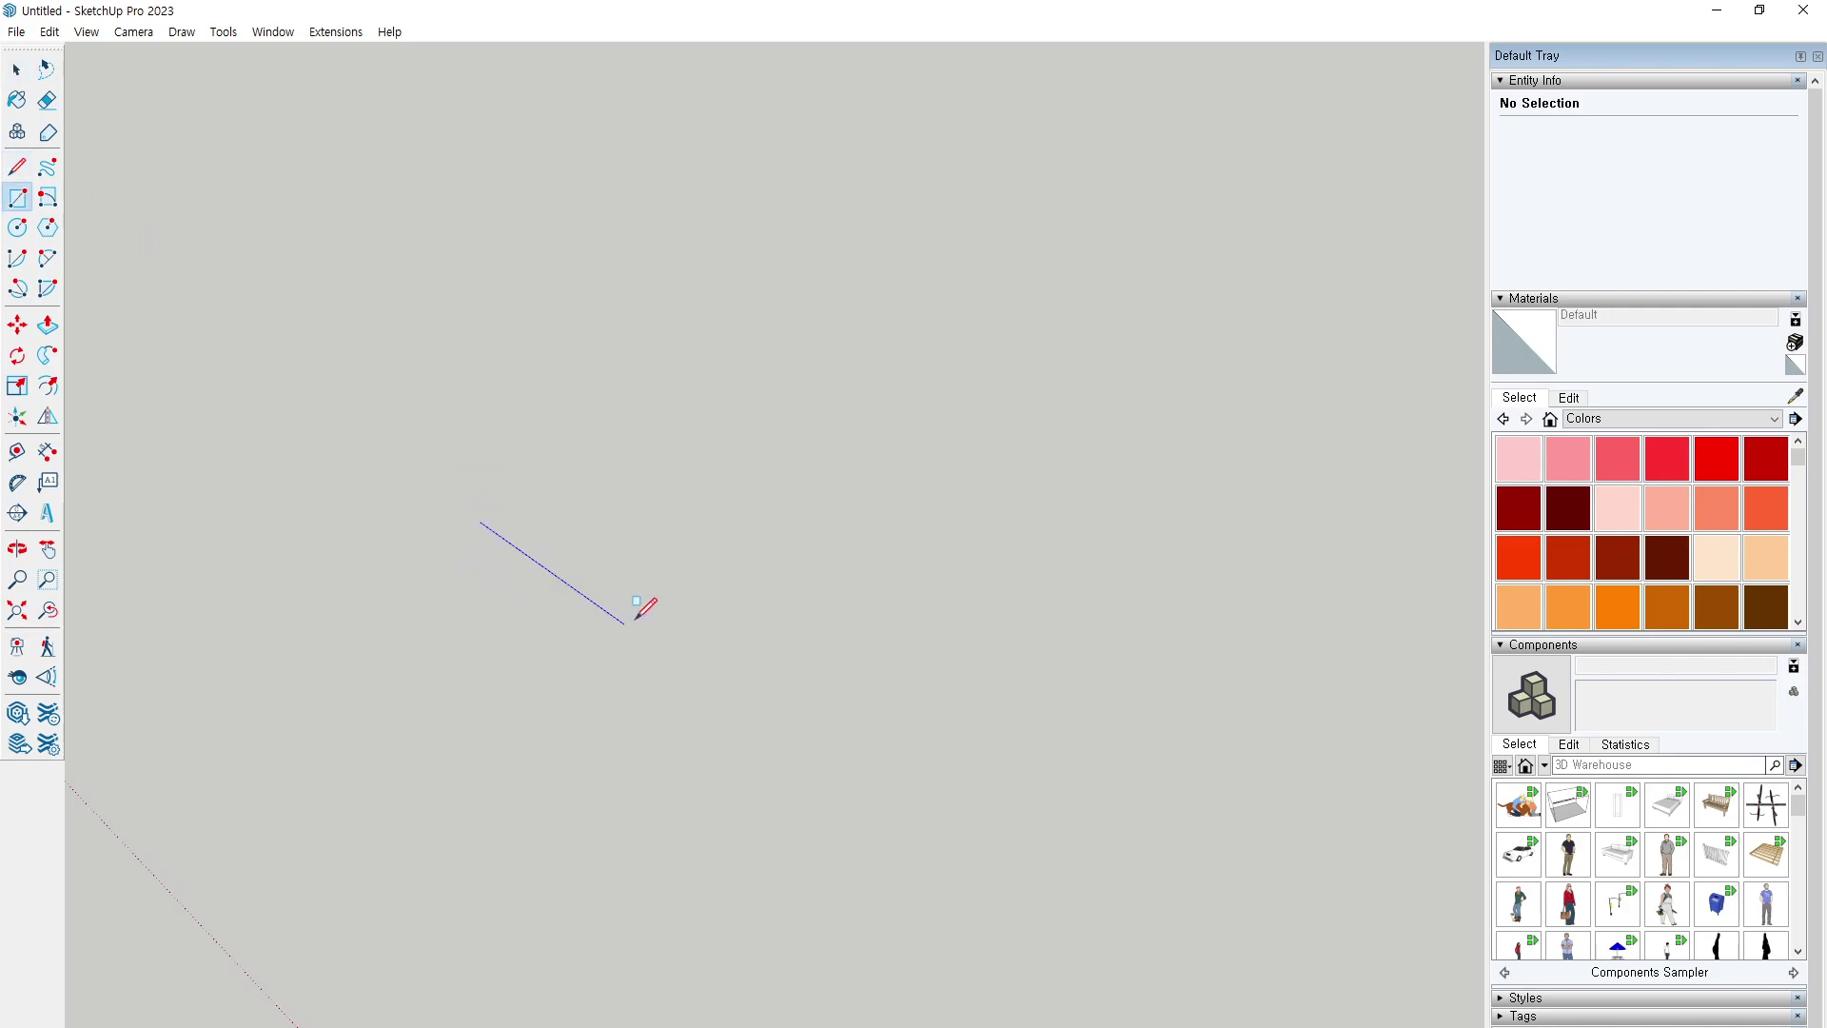
click(764, 541)
click(692, 664)
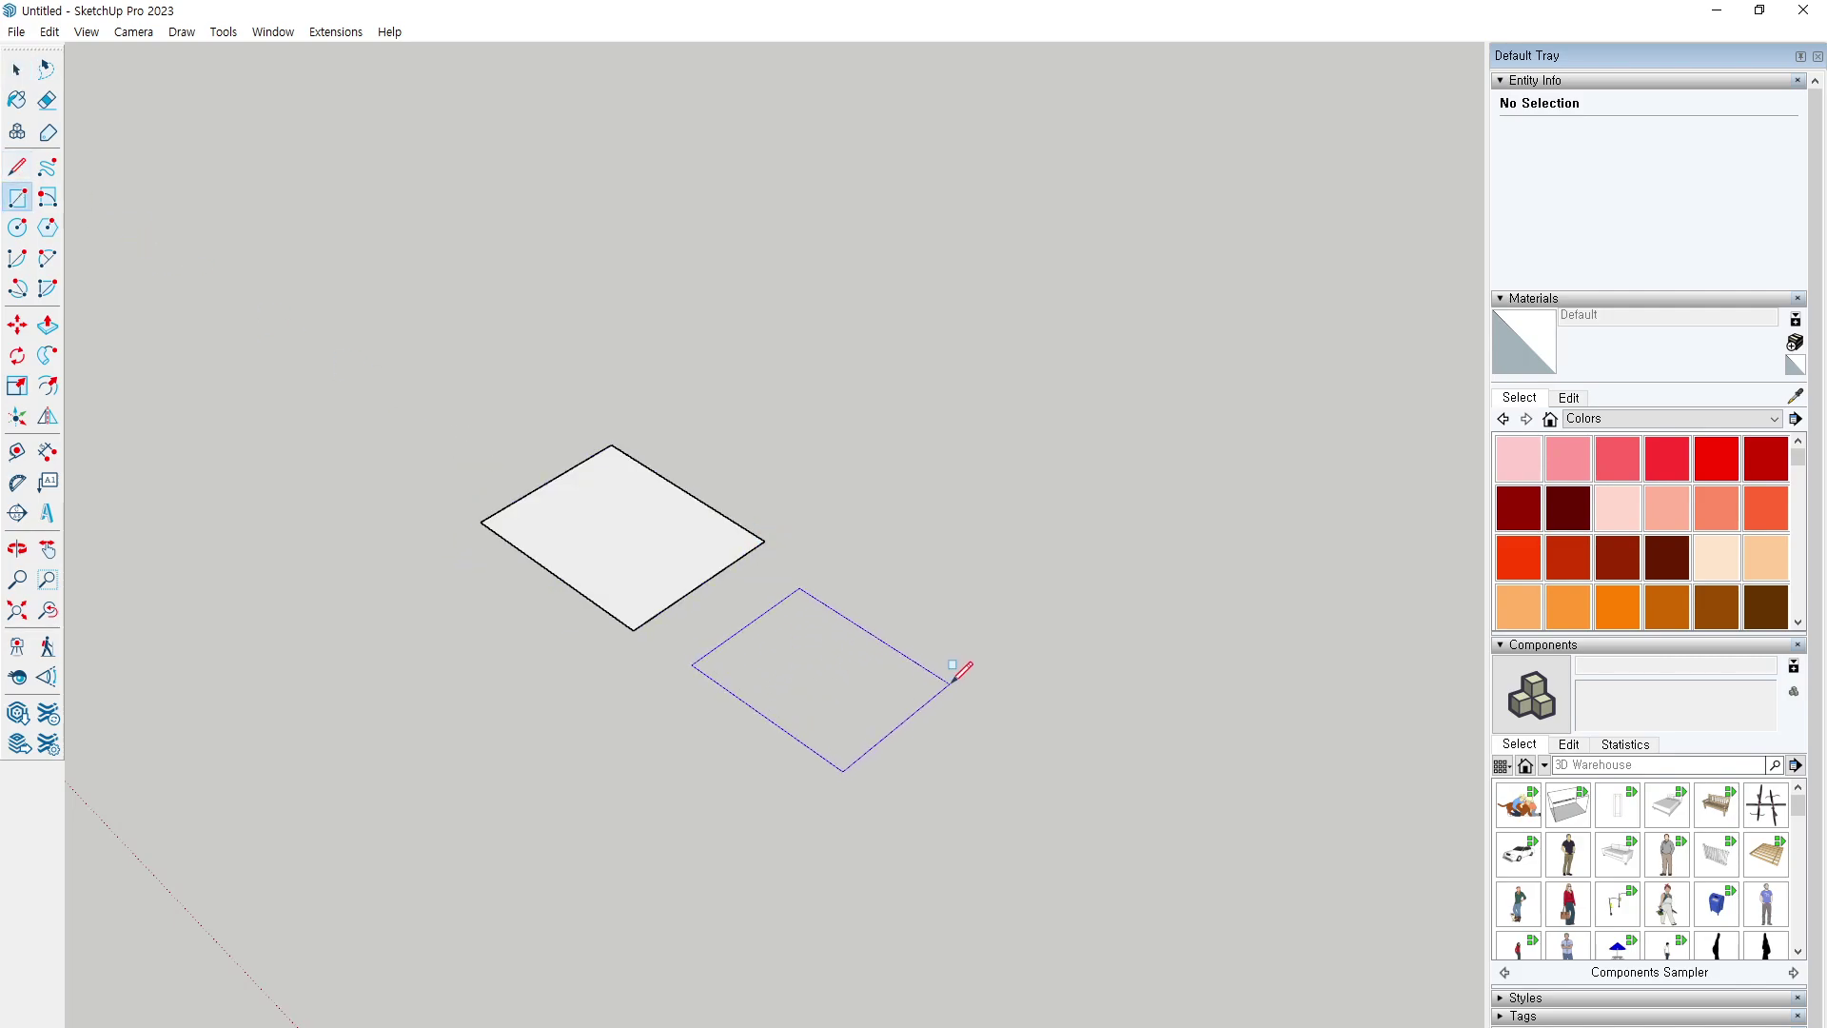
click(975, 666)
click(702, 642)
scroll(682, 633, up, 2)
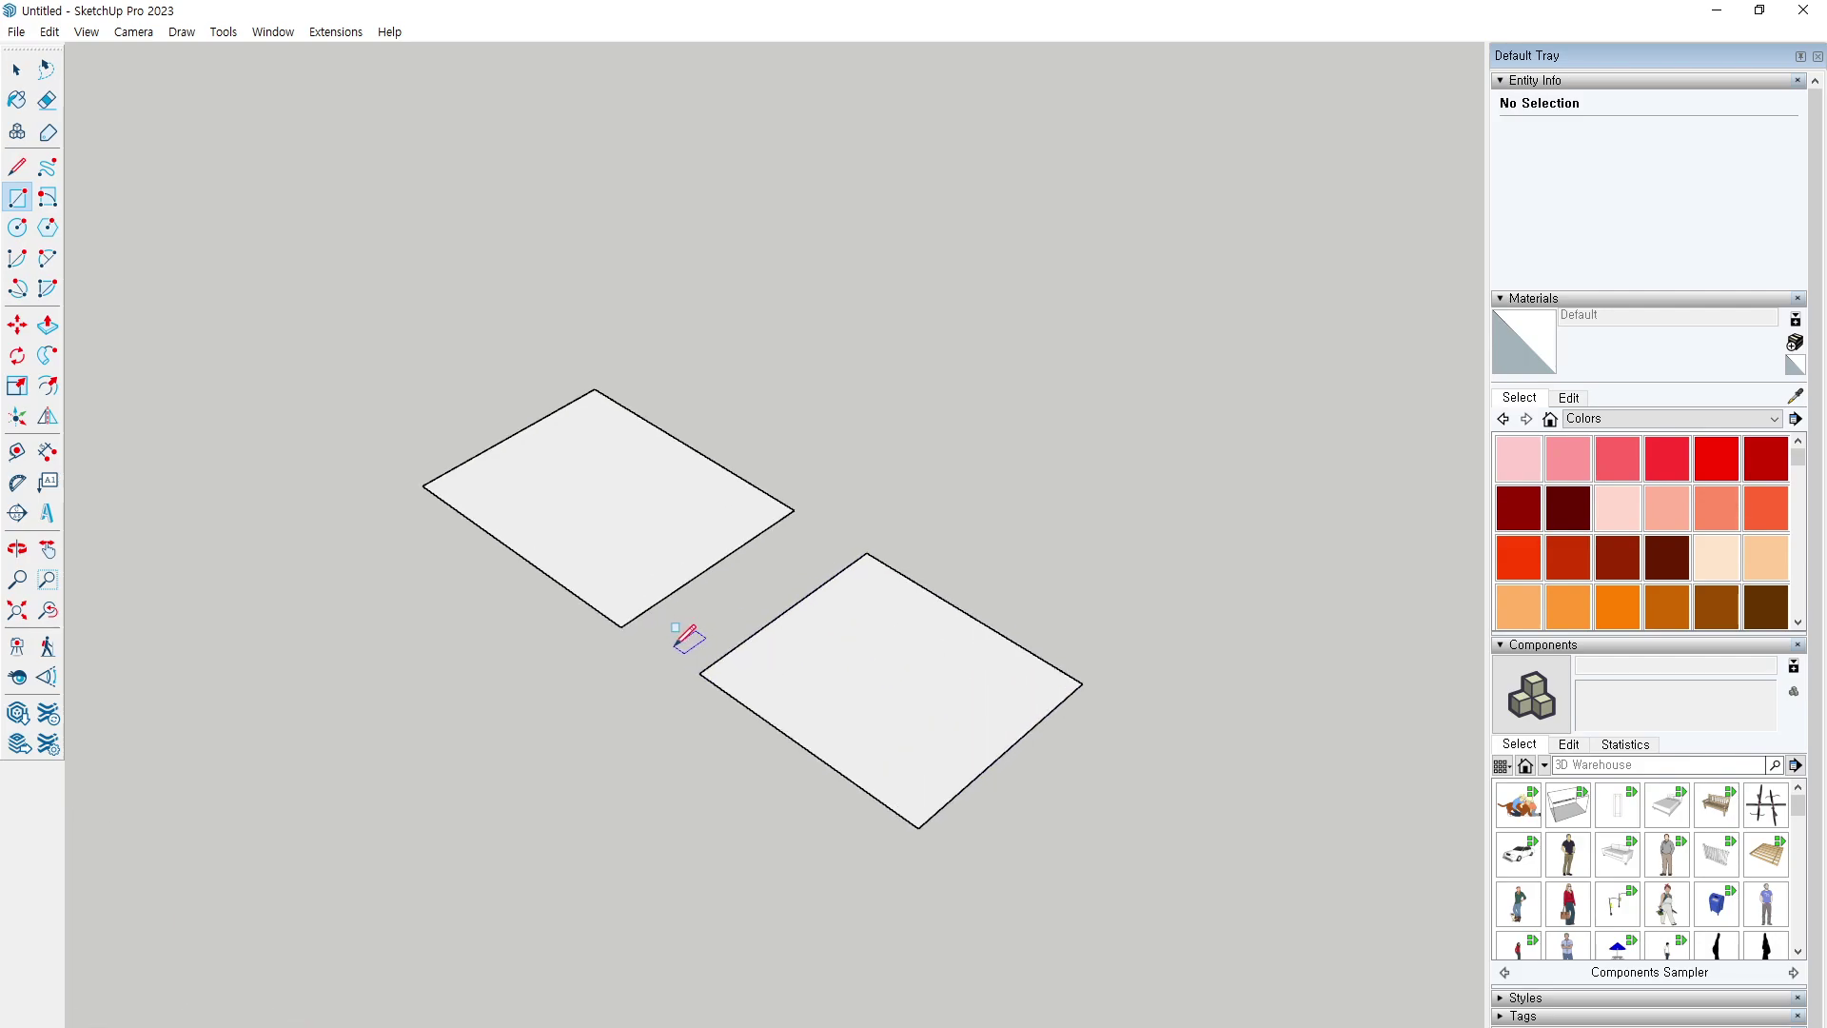
key(l)
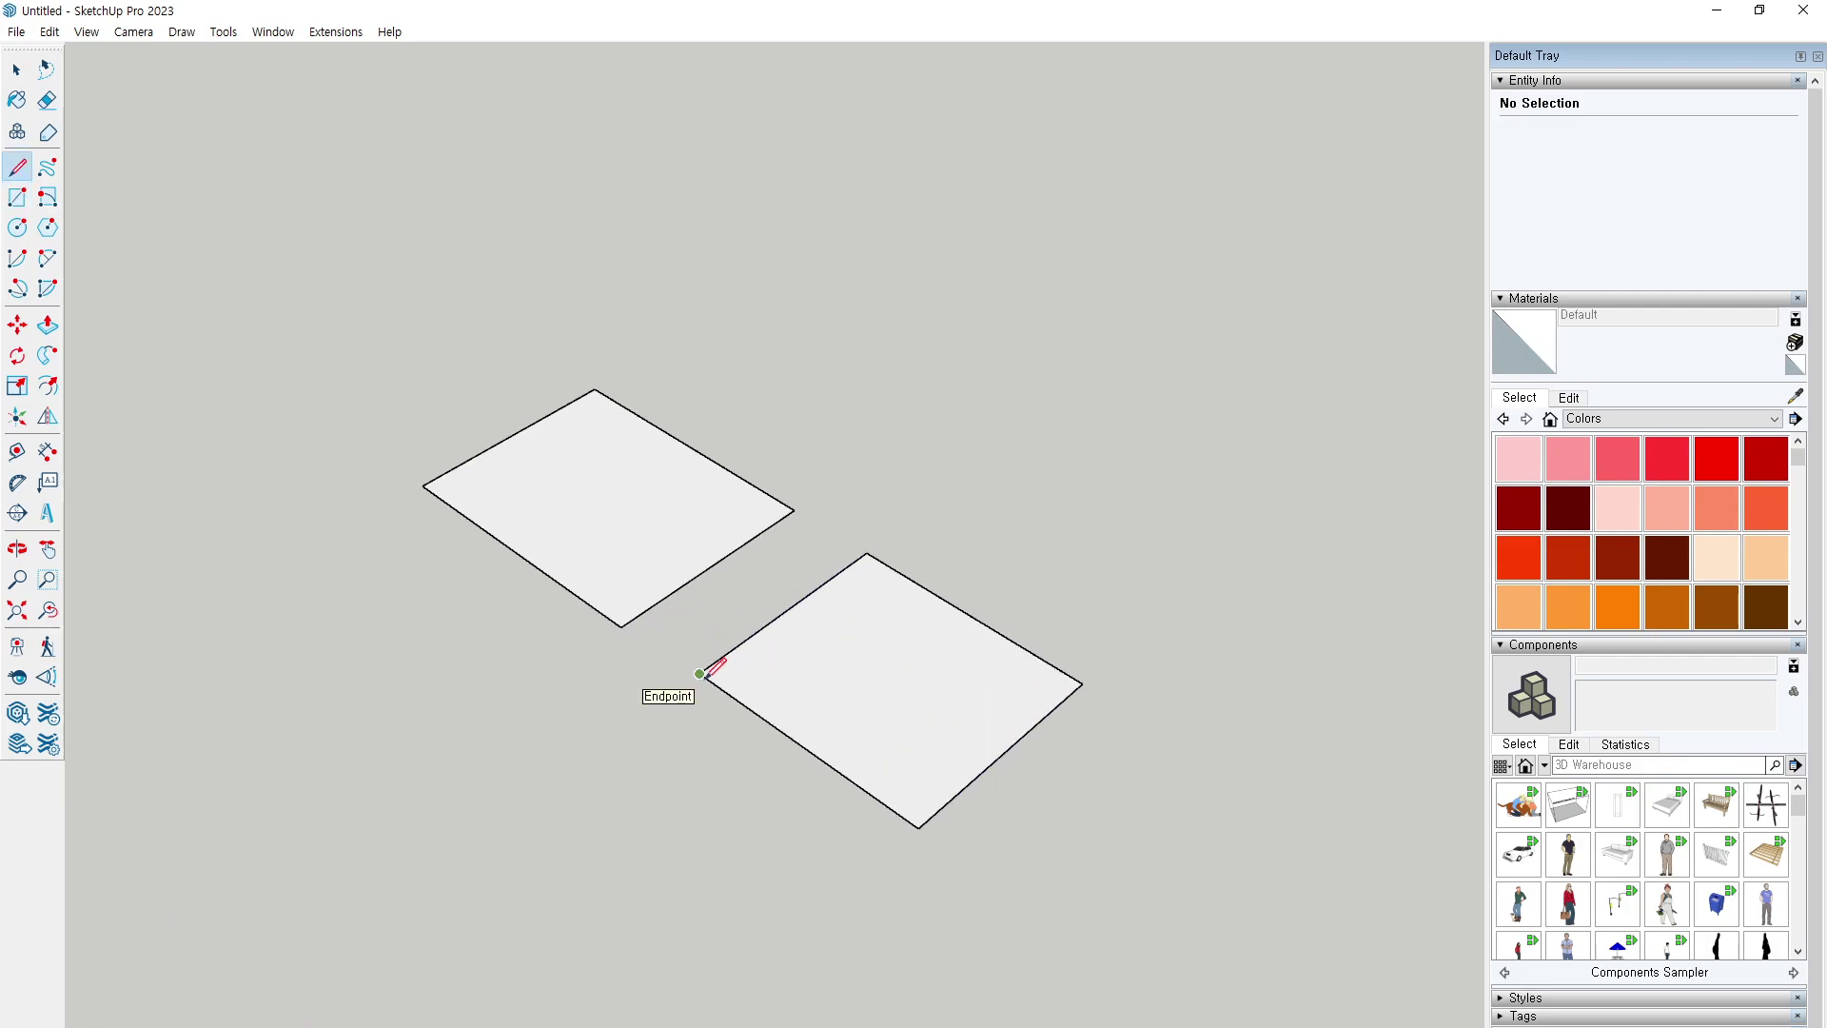
click(700, 674)
click(803, 747)
Push/Pull both squares upward into two boxes.
key(p)
click(590, 542)
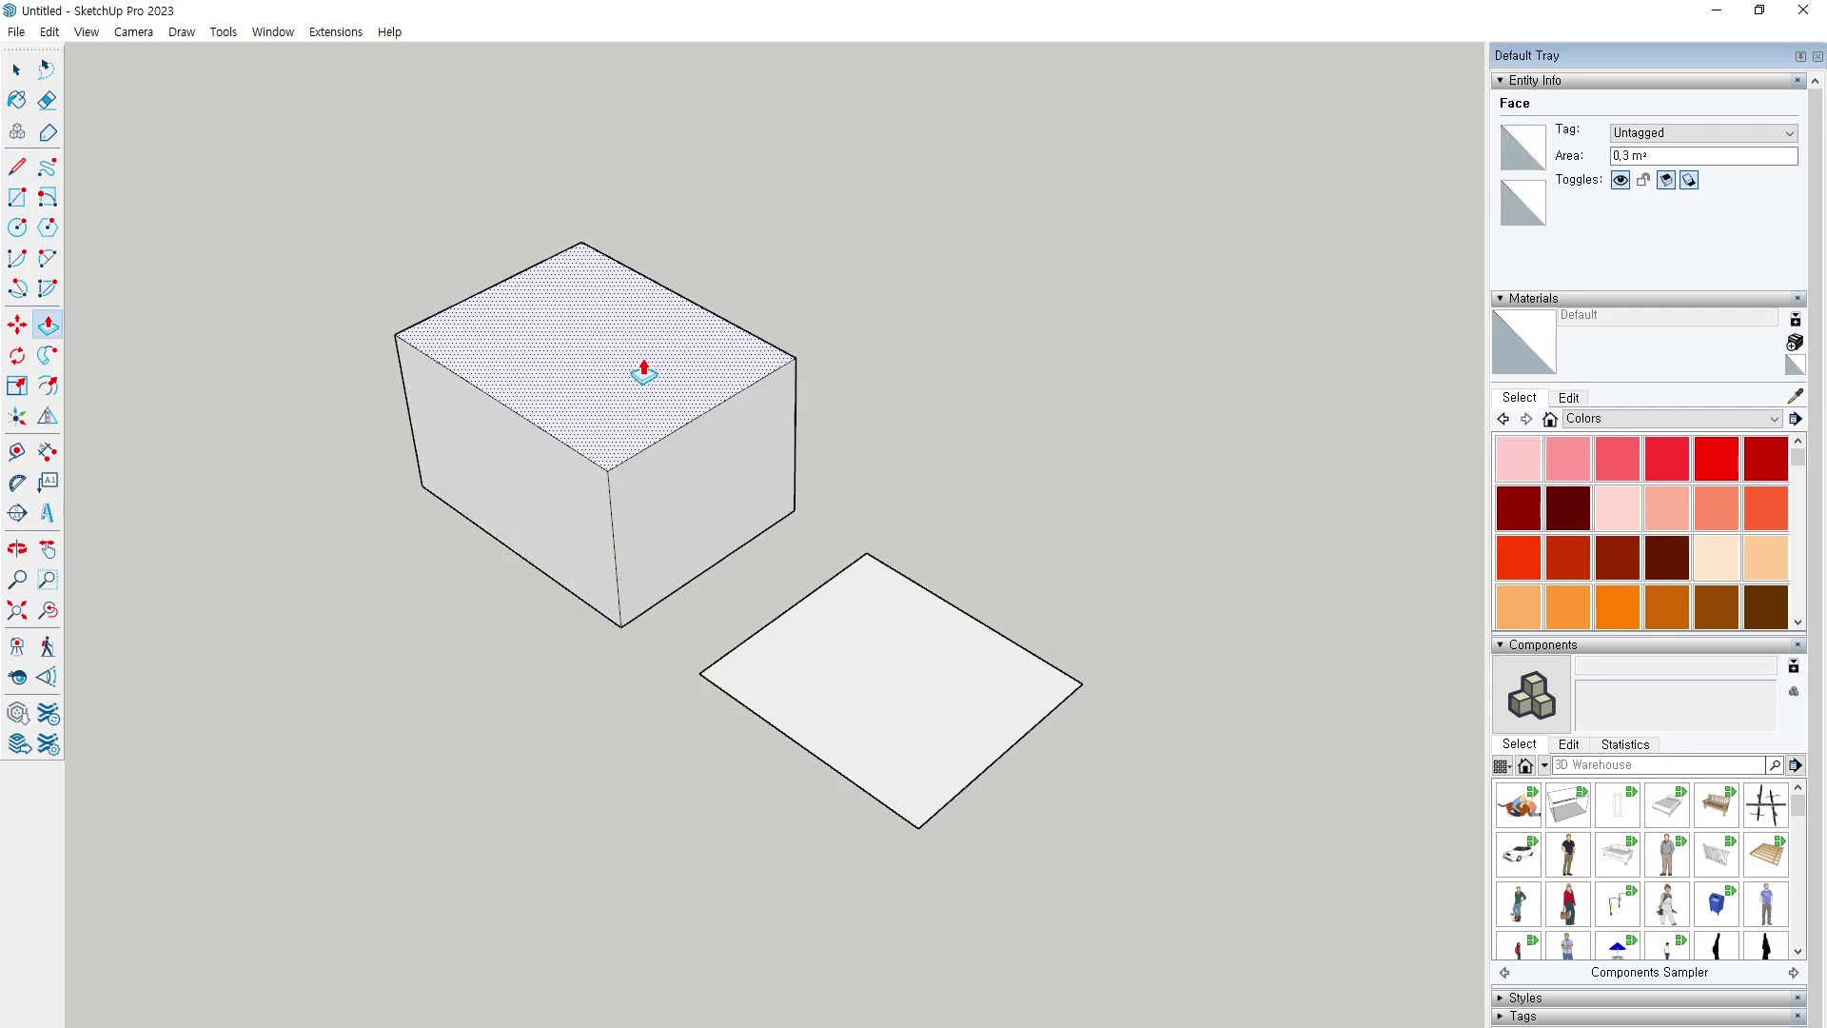
click(672, 327)
click(904, 711)
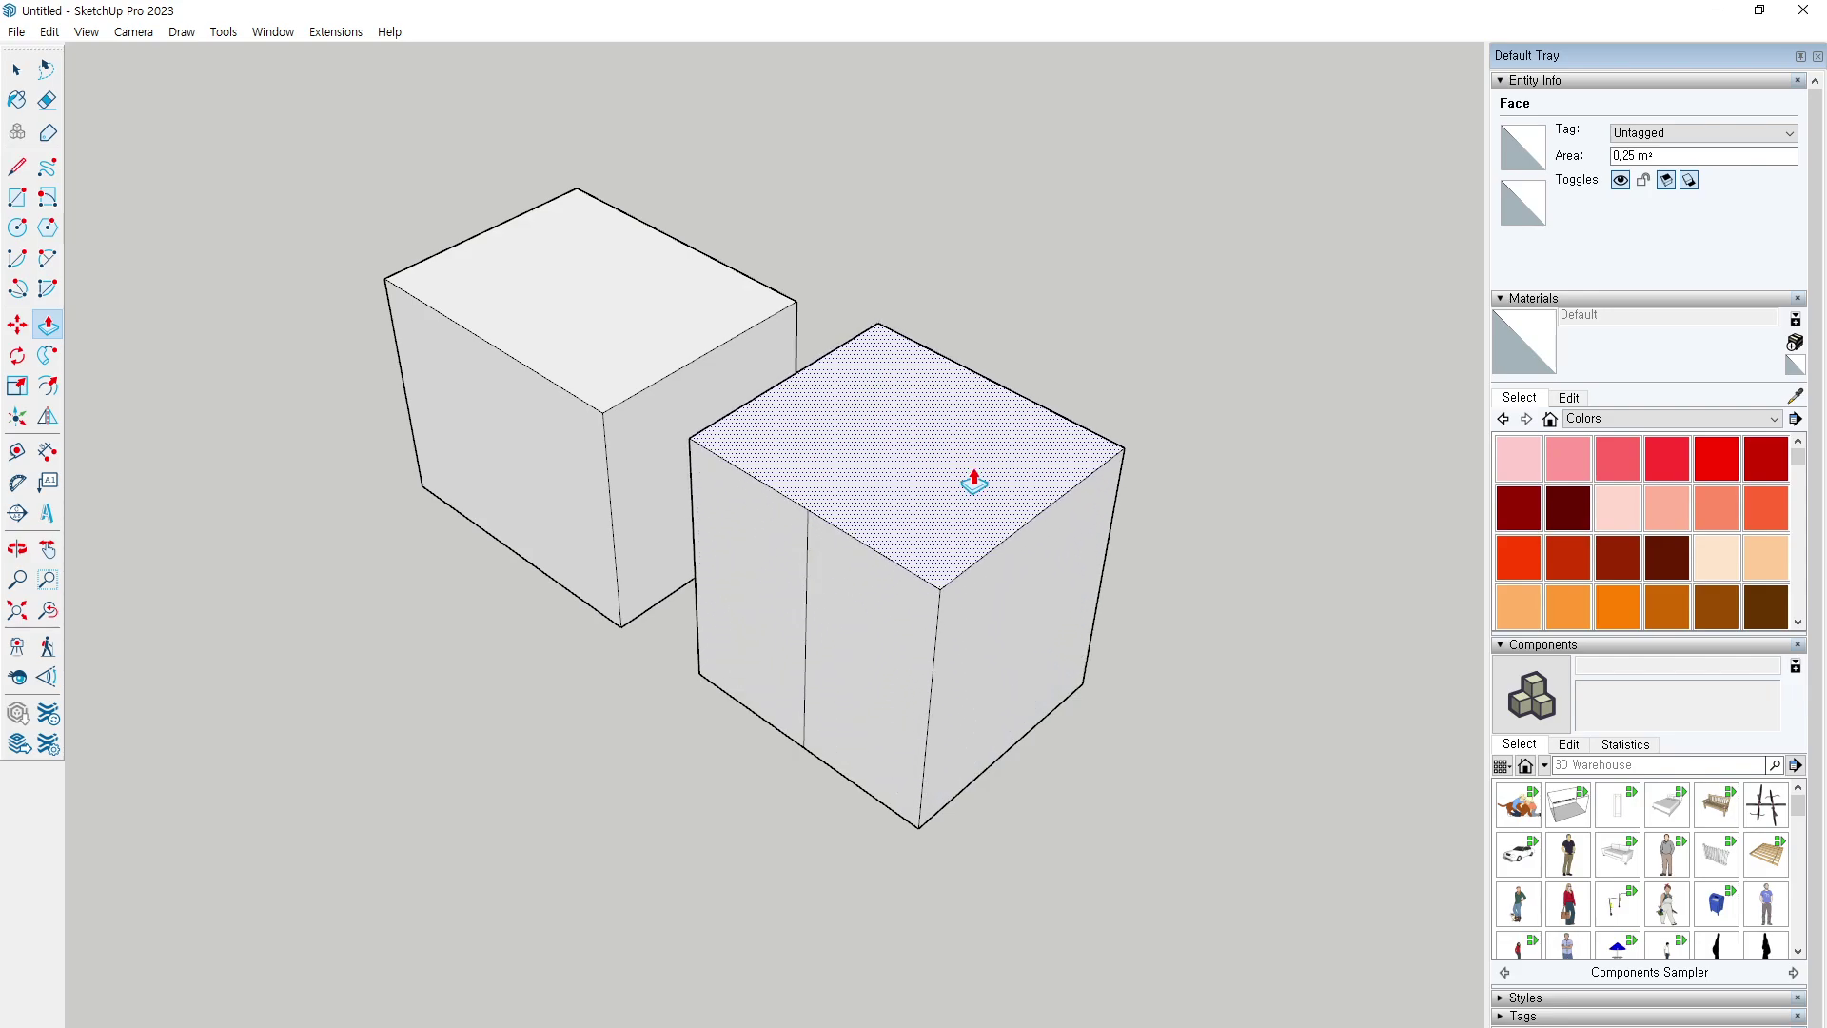
drag(804, 666, 834, 690)
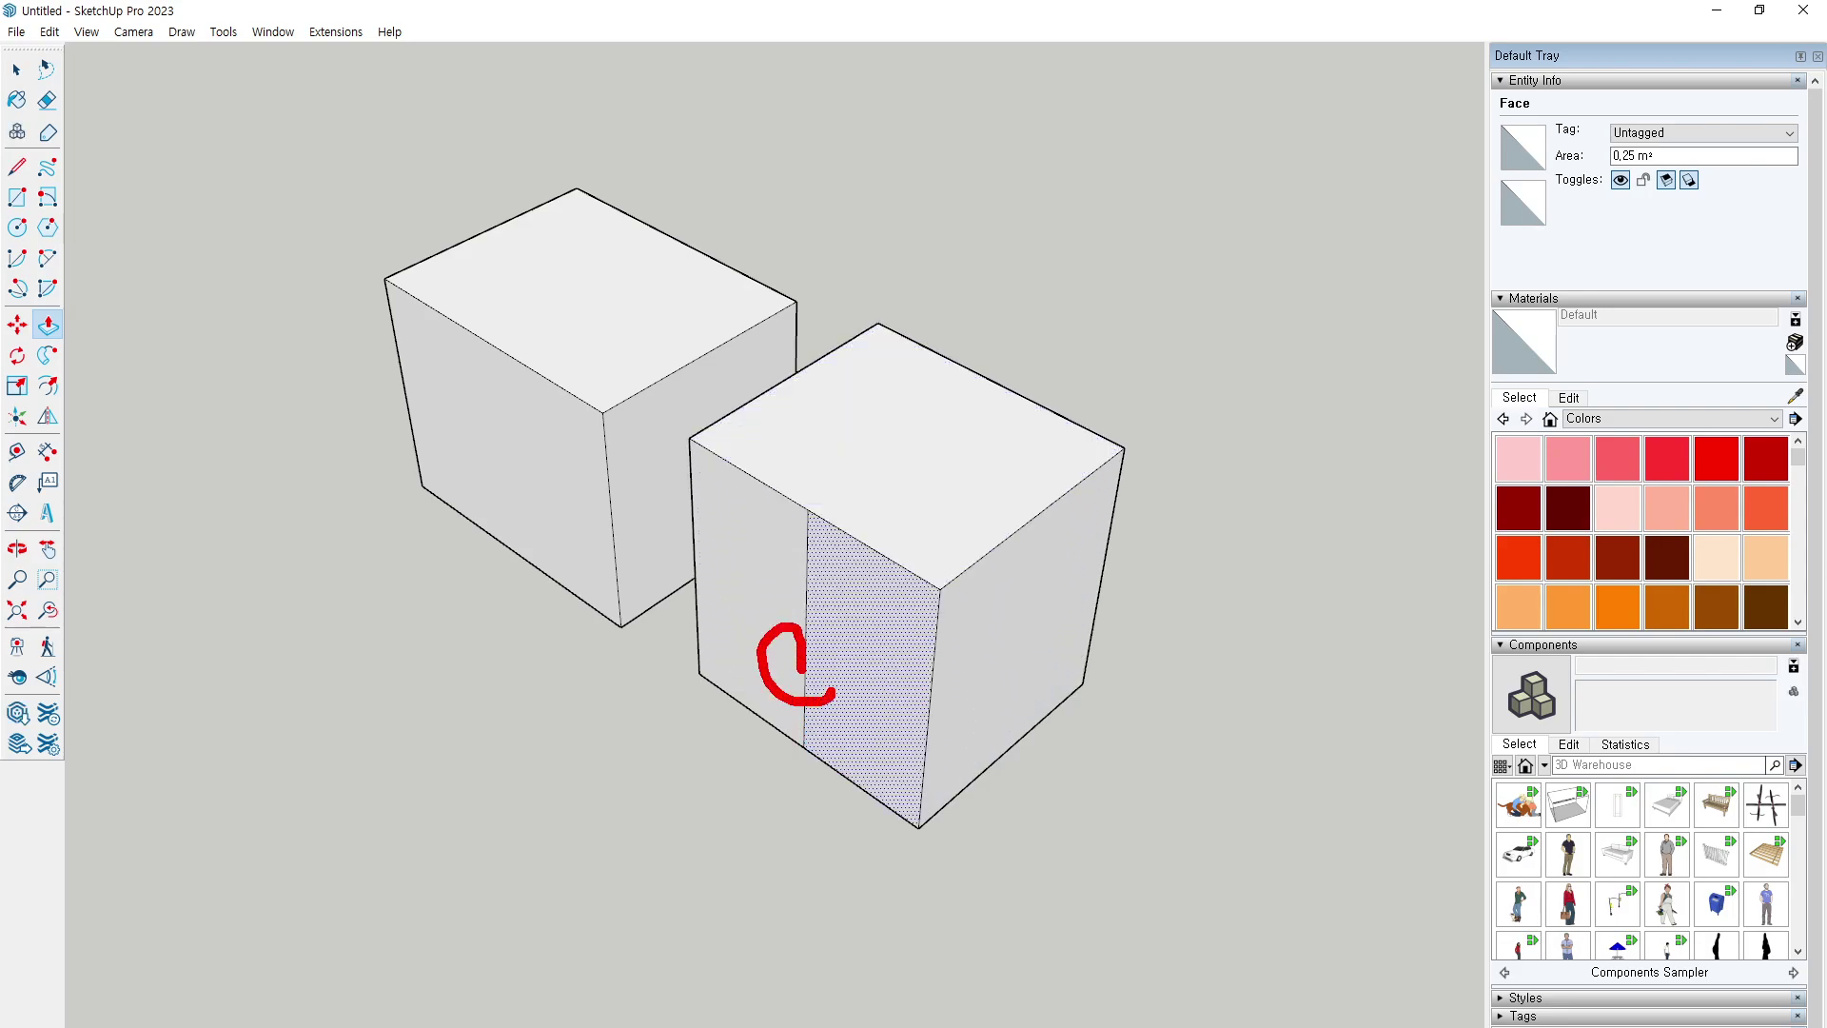
scroll(833, 747, up, 2)
mouse_move(671, 674)
mouse_down()
mouse_move(778, 751)
mouse_move(823, 713)
mouse_up()
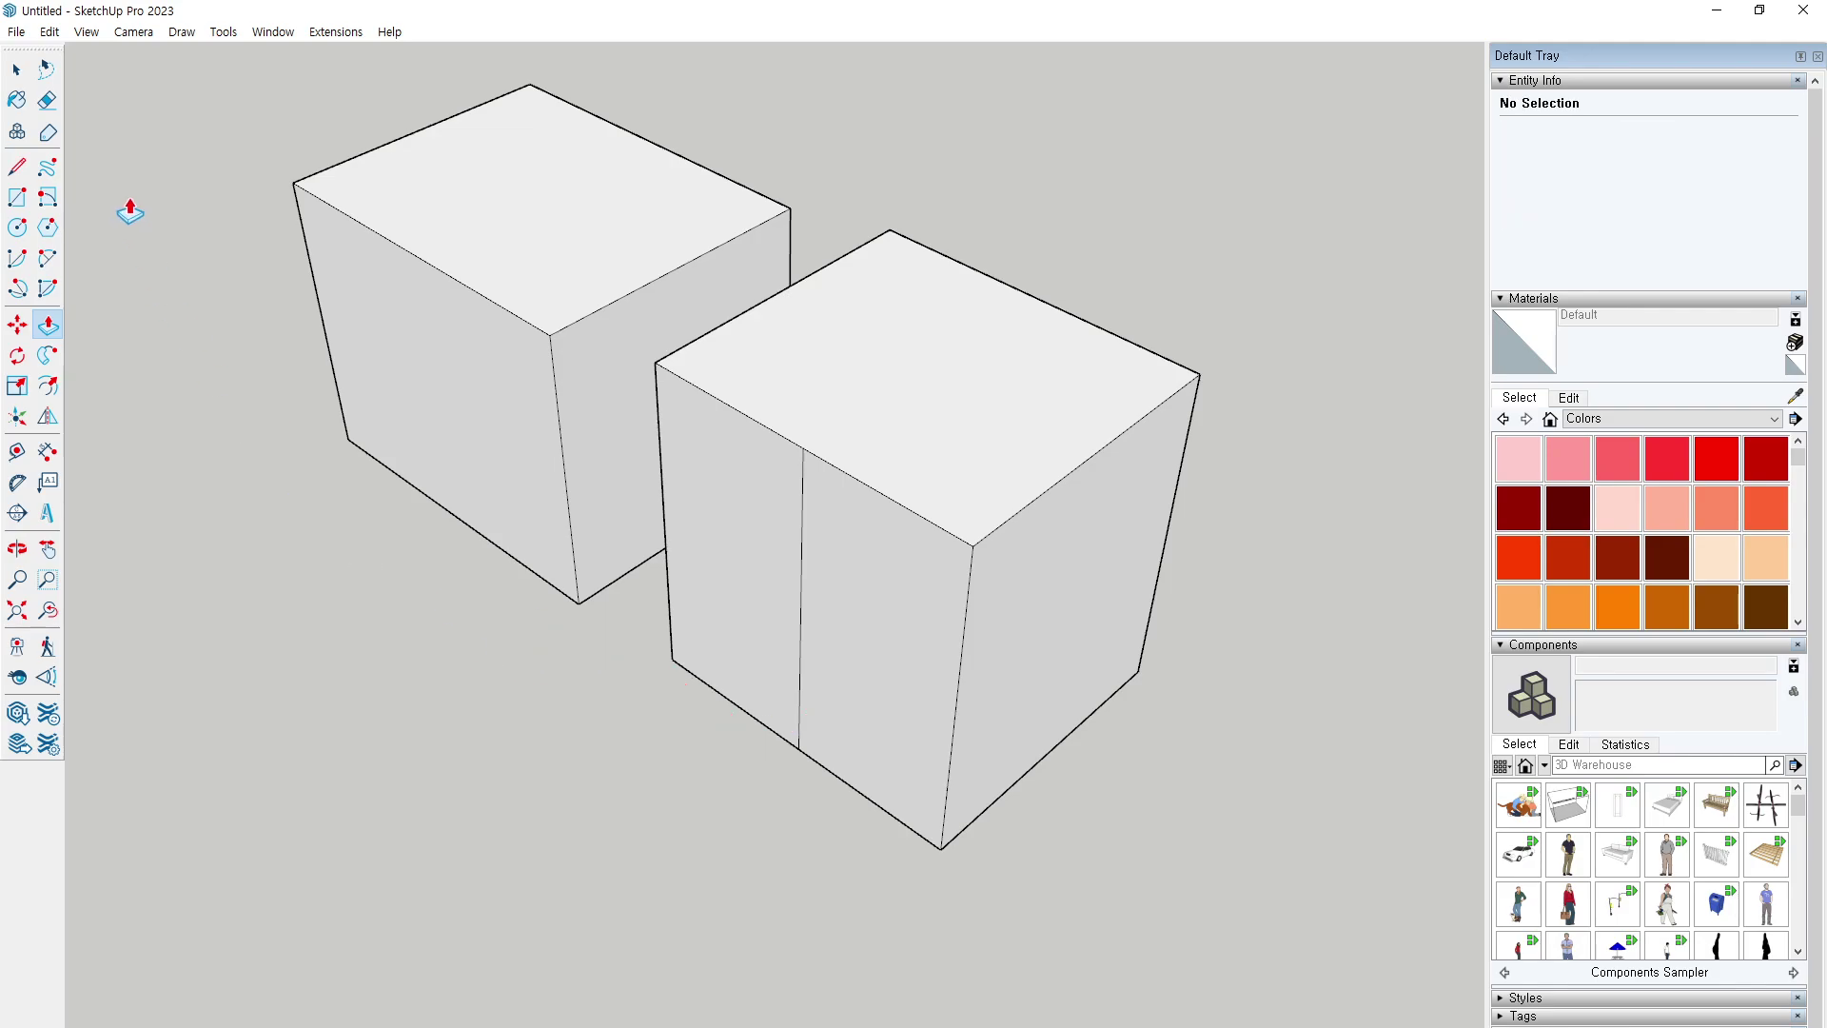
Draw two parallel lines on the ground beside the boxes.
click(16, 167)
click(310, 712)
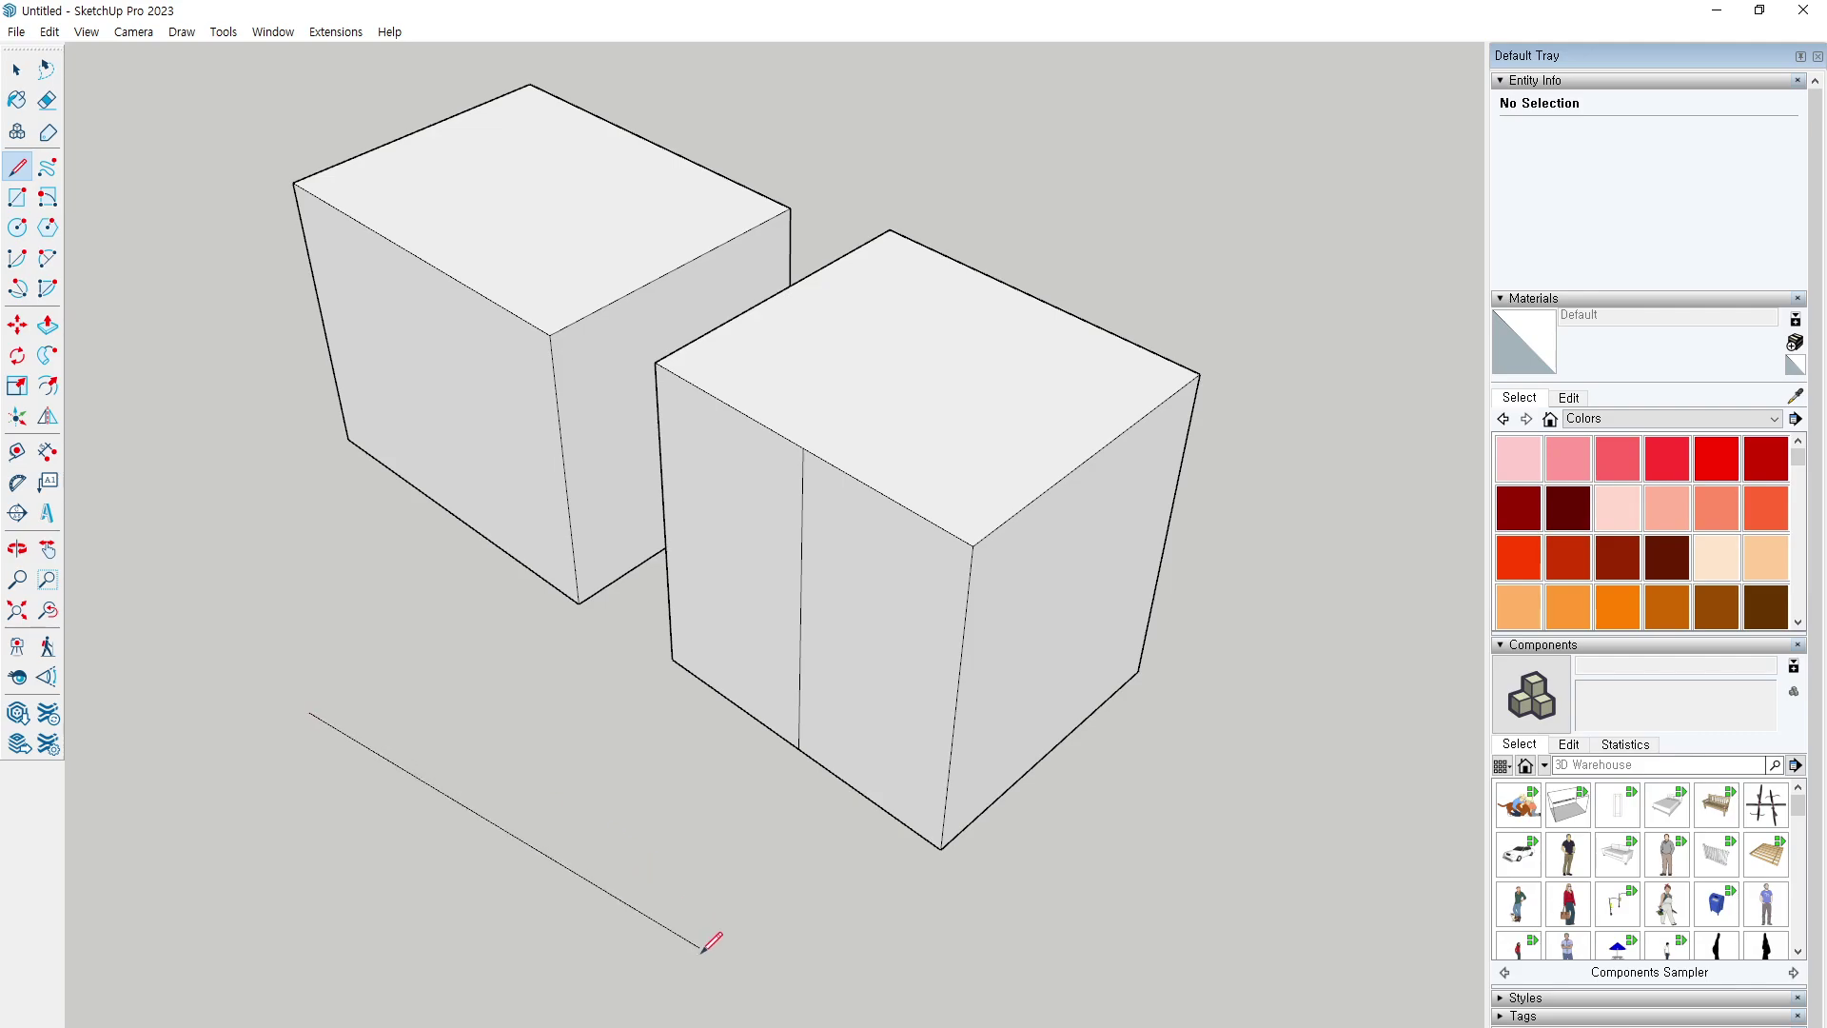
double_click(631, 1000)
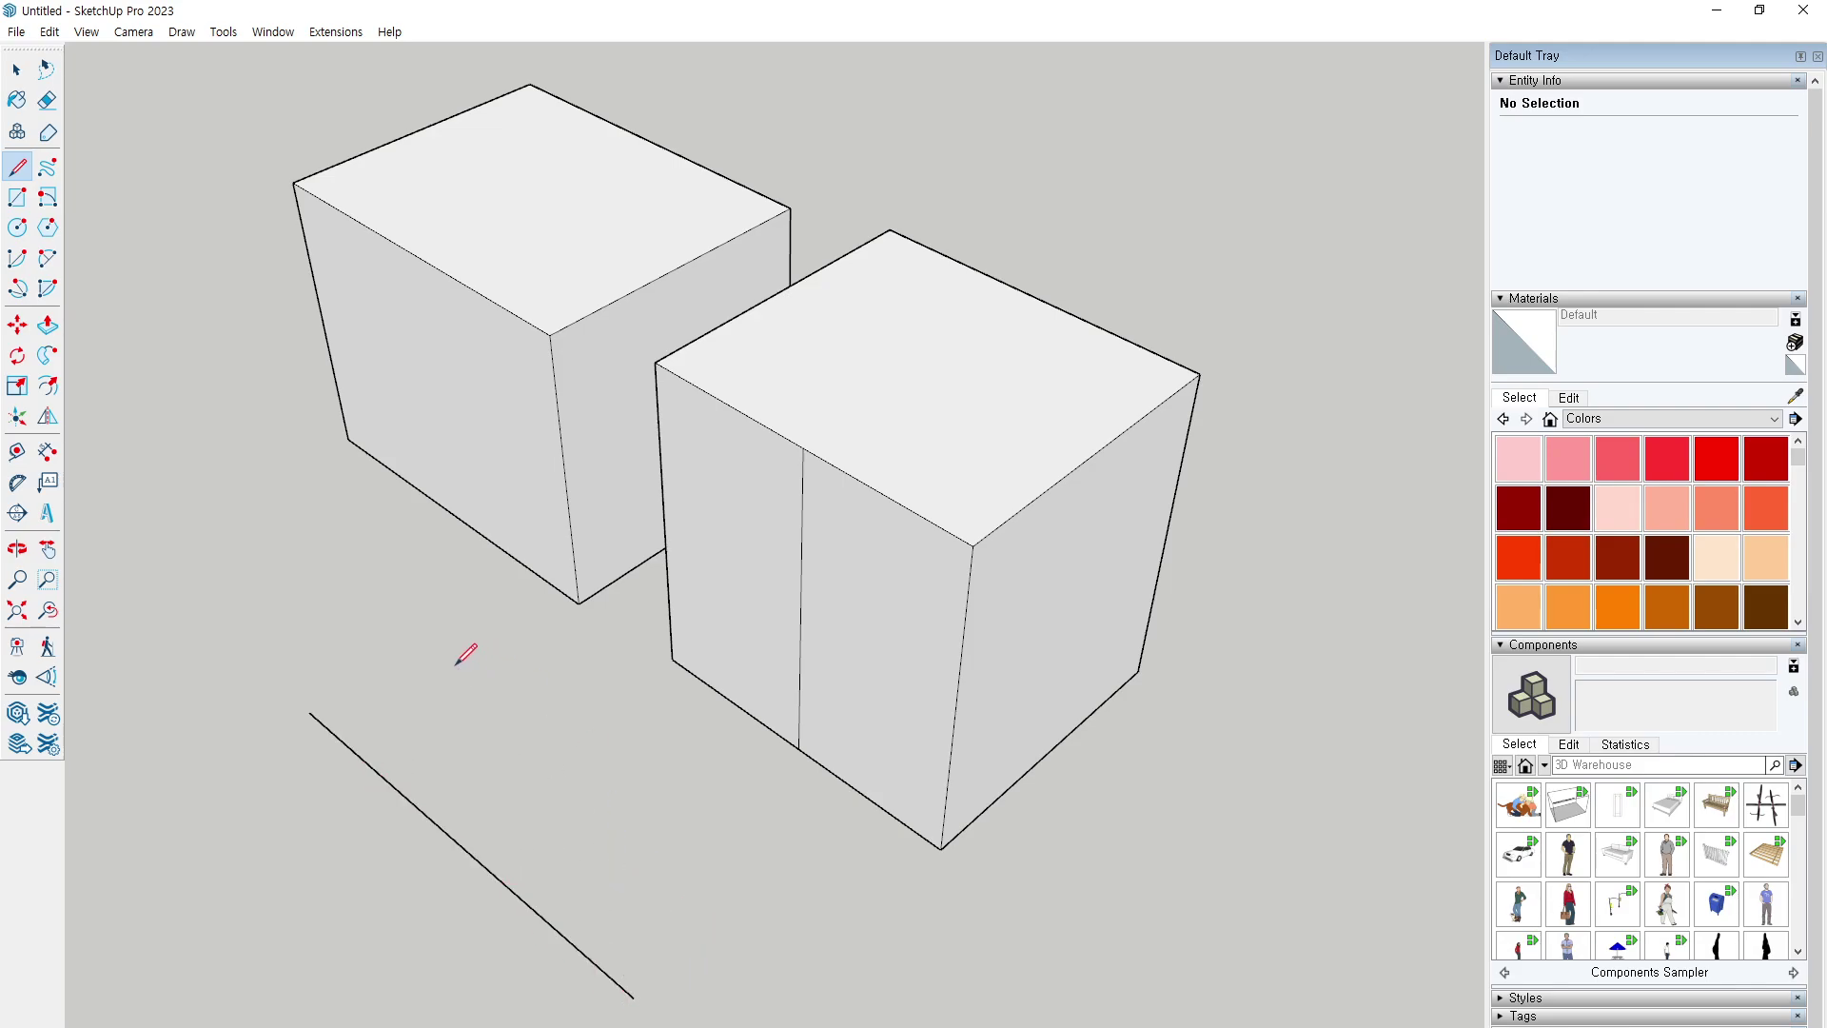
click(402, 659)
double_click(512, 751)
click(704, 906)
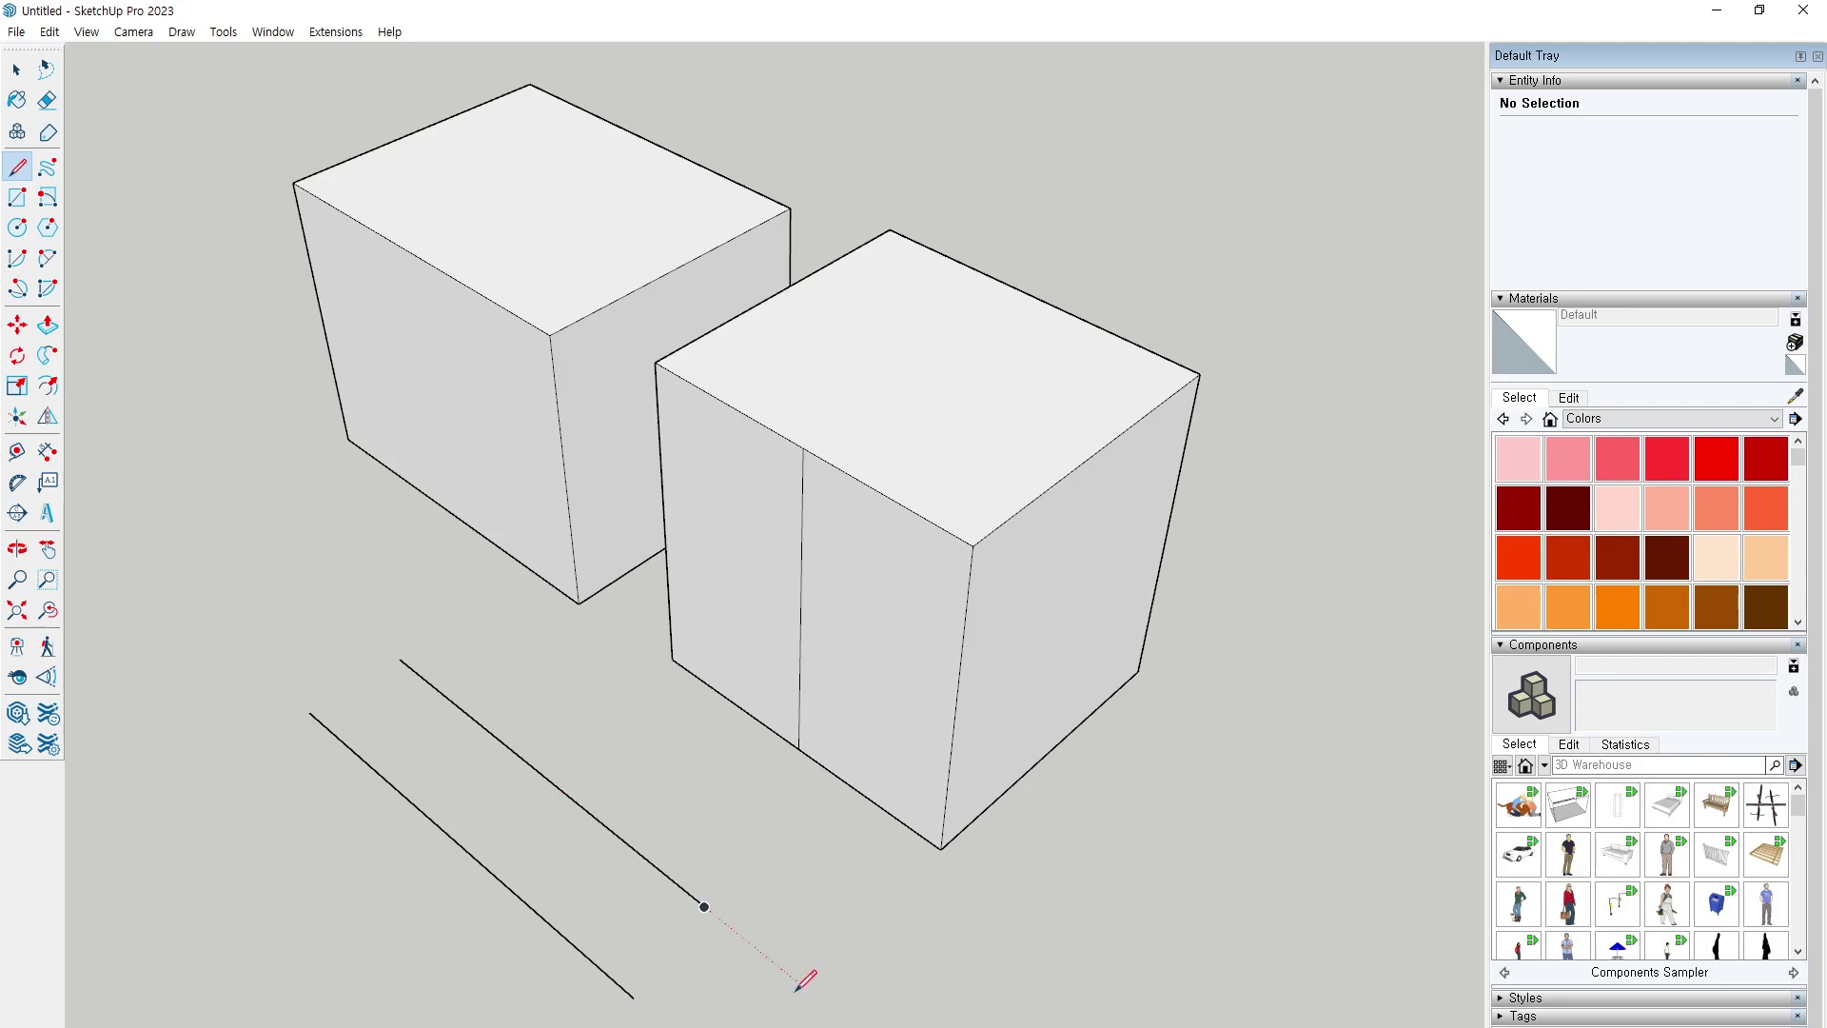
Inspect the ground lines by selecting them, then erase the vertical edge splitting the right box's face.
key(space)
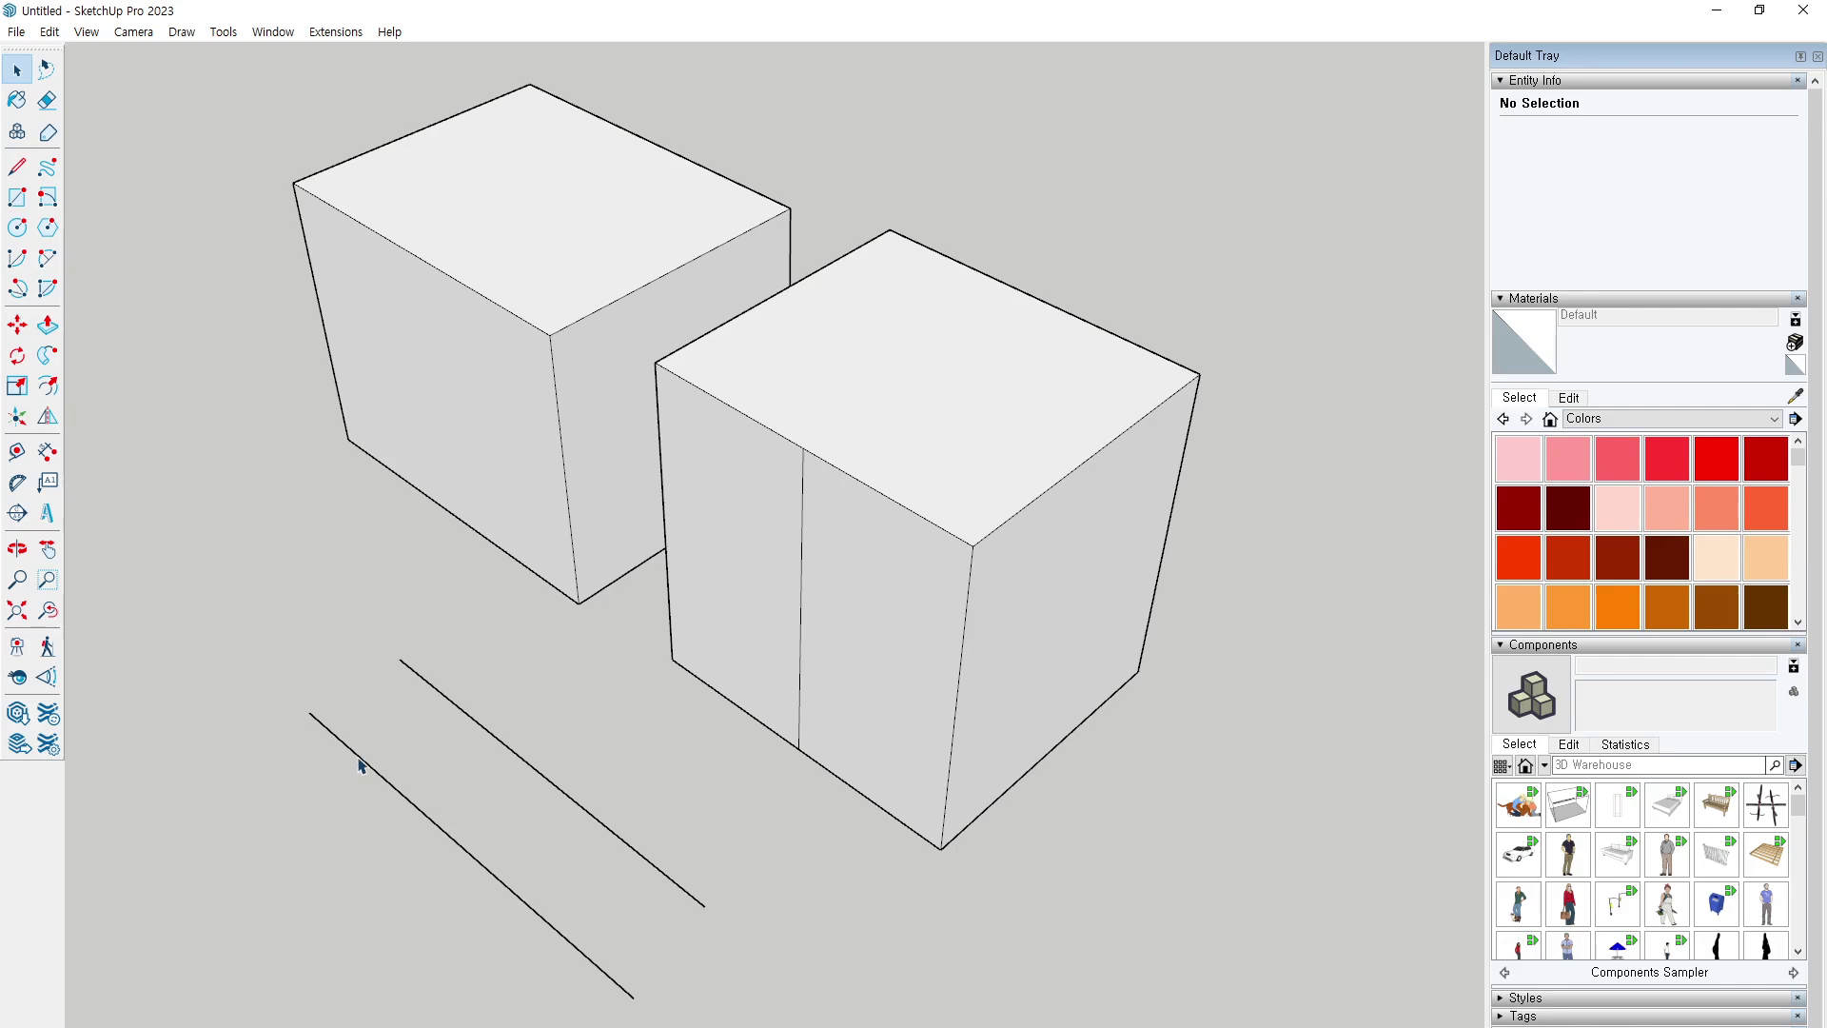
click(478, 875)
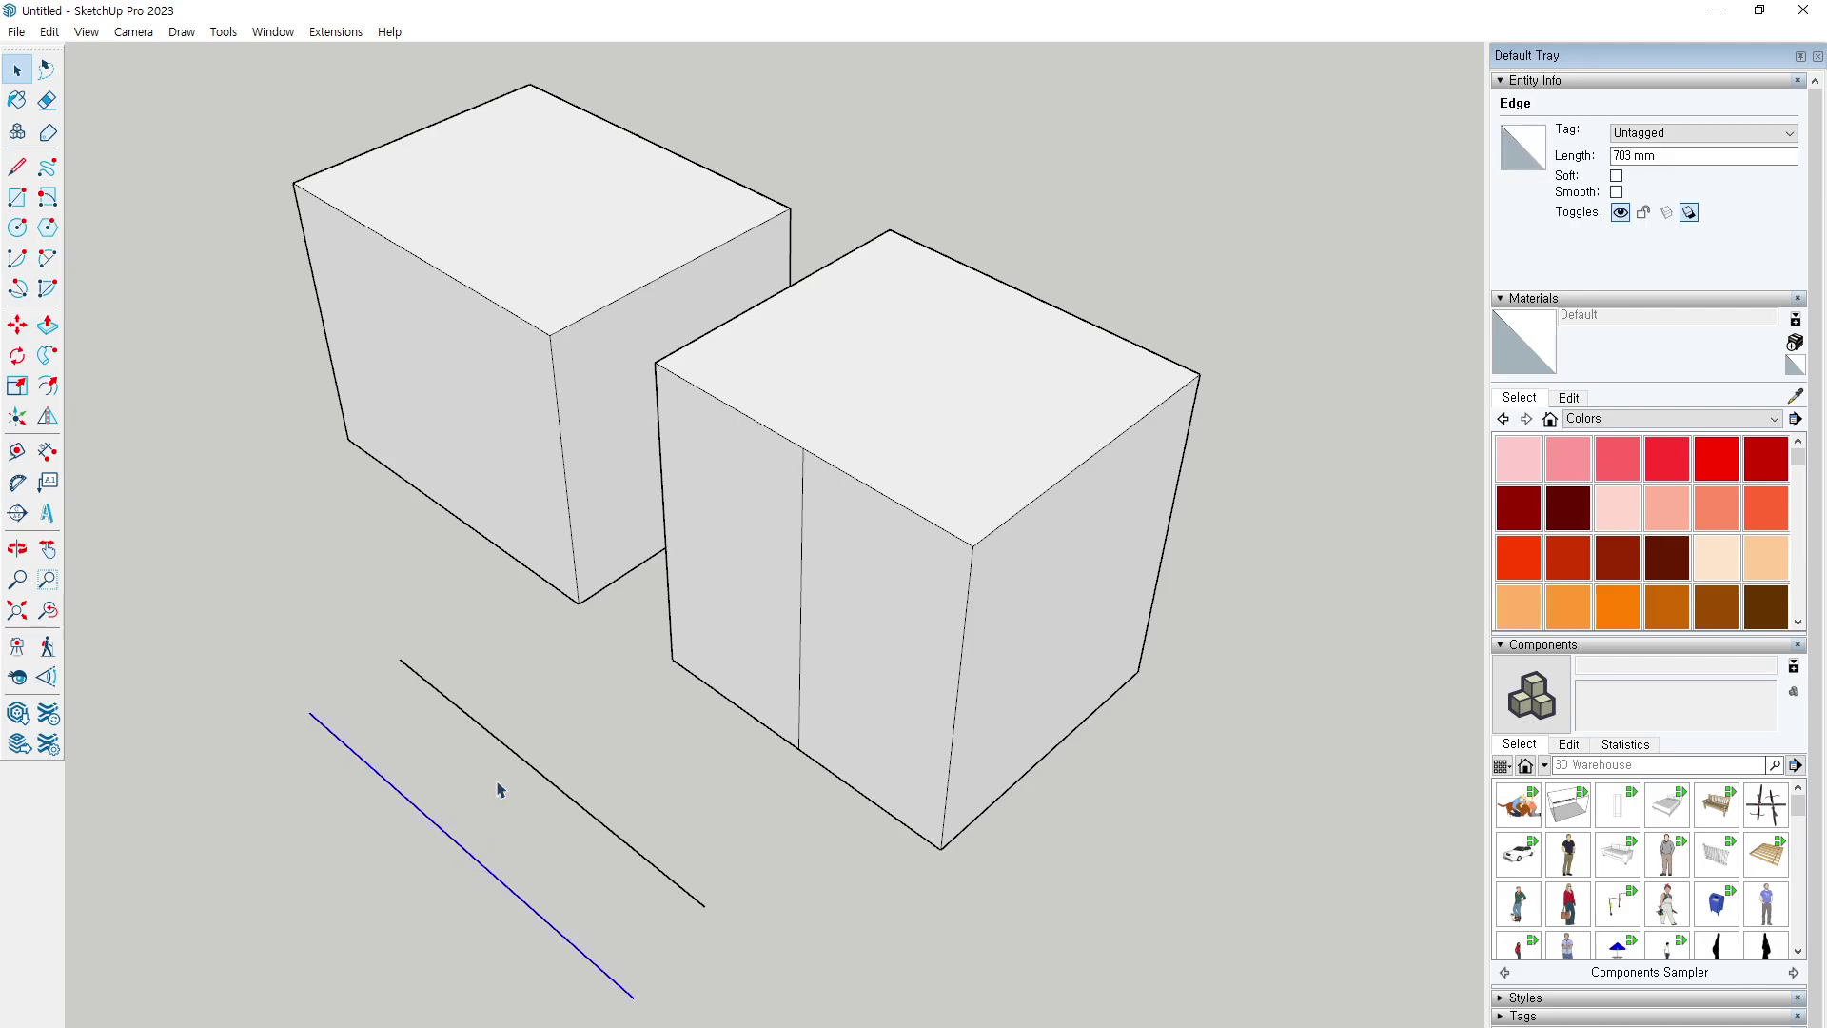
click(476, 725)
click(528, 697)
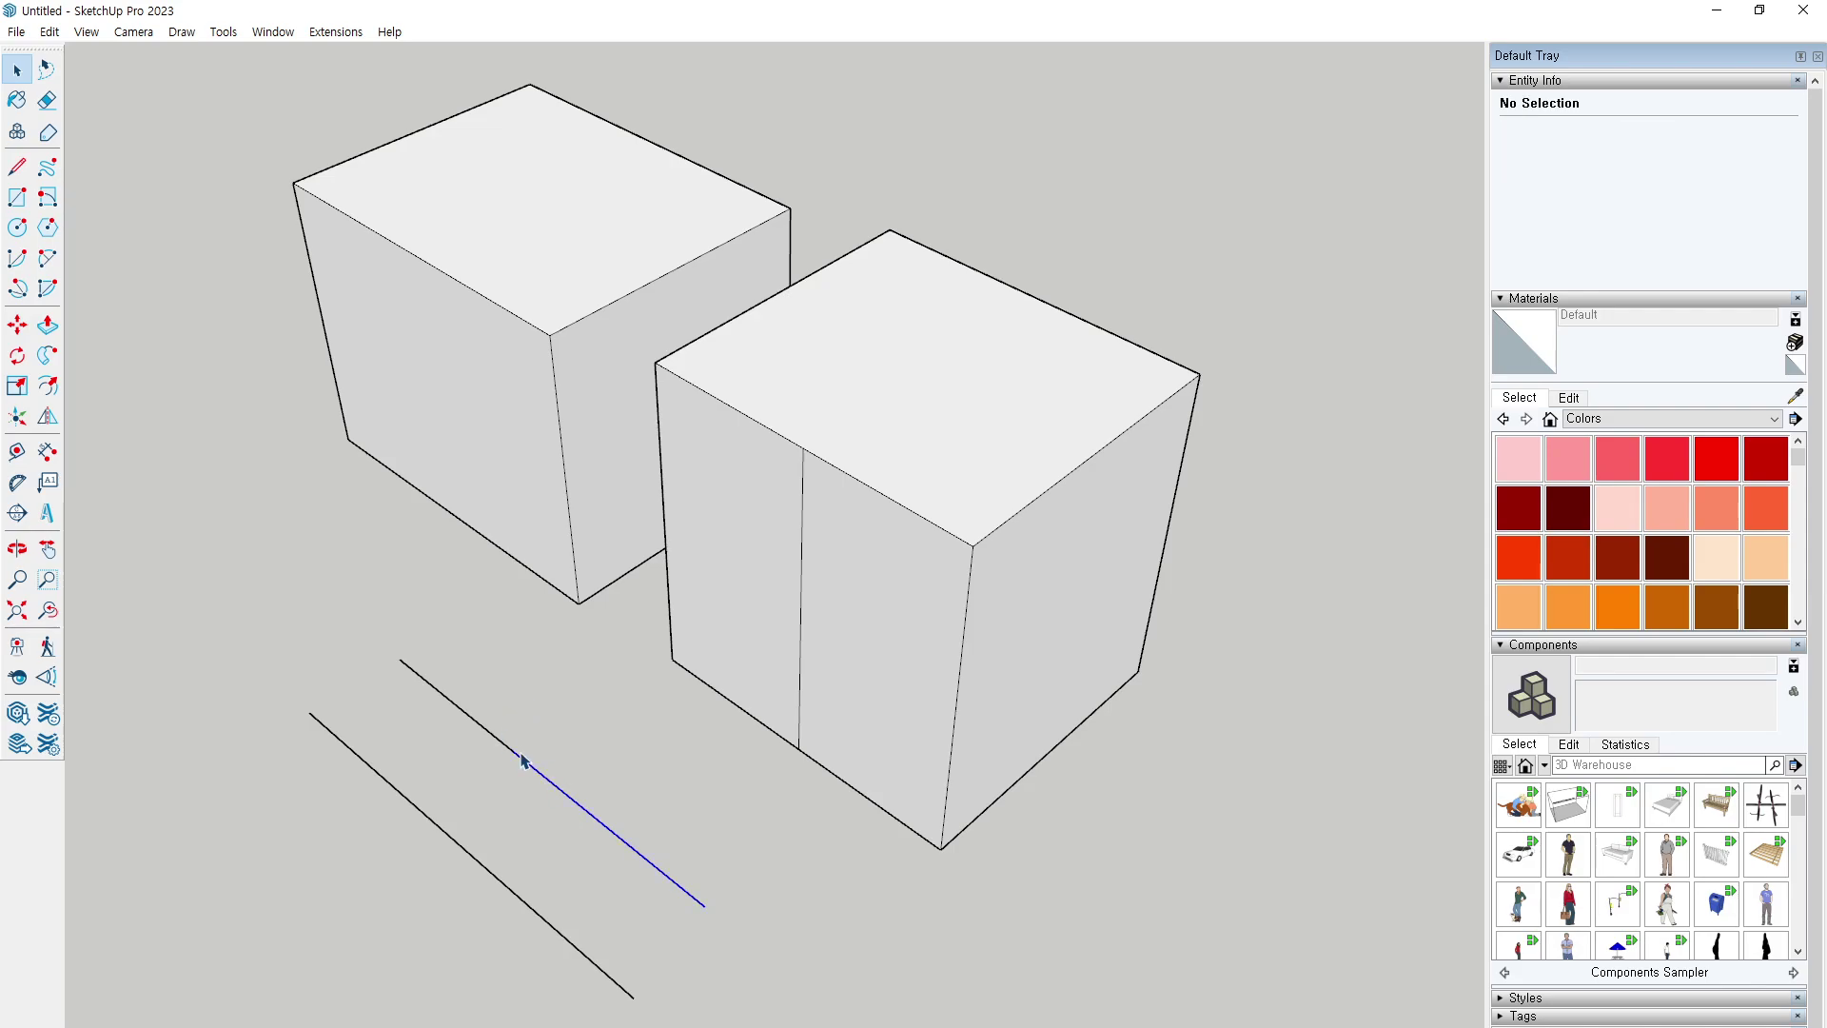
click(522, 759)
click(797, 747)
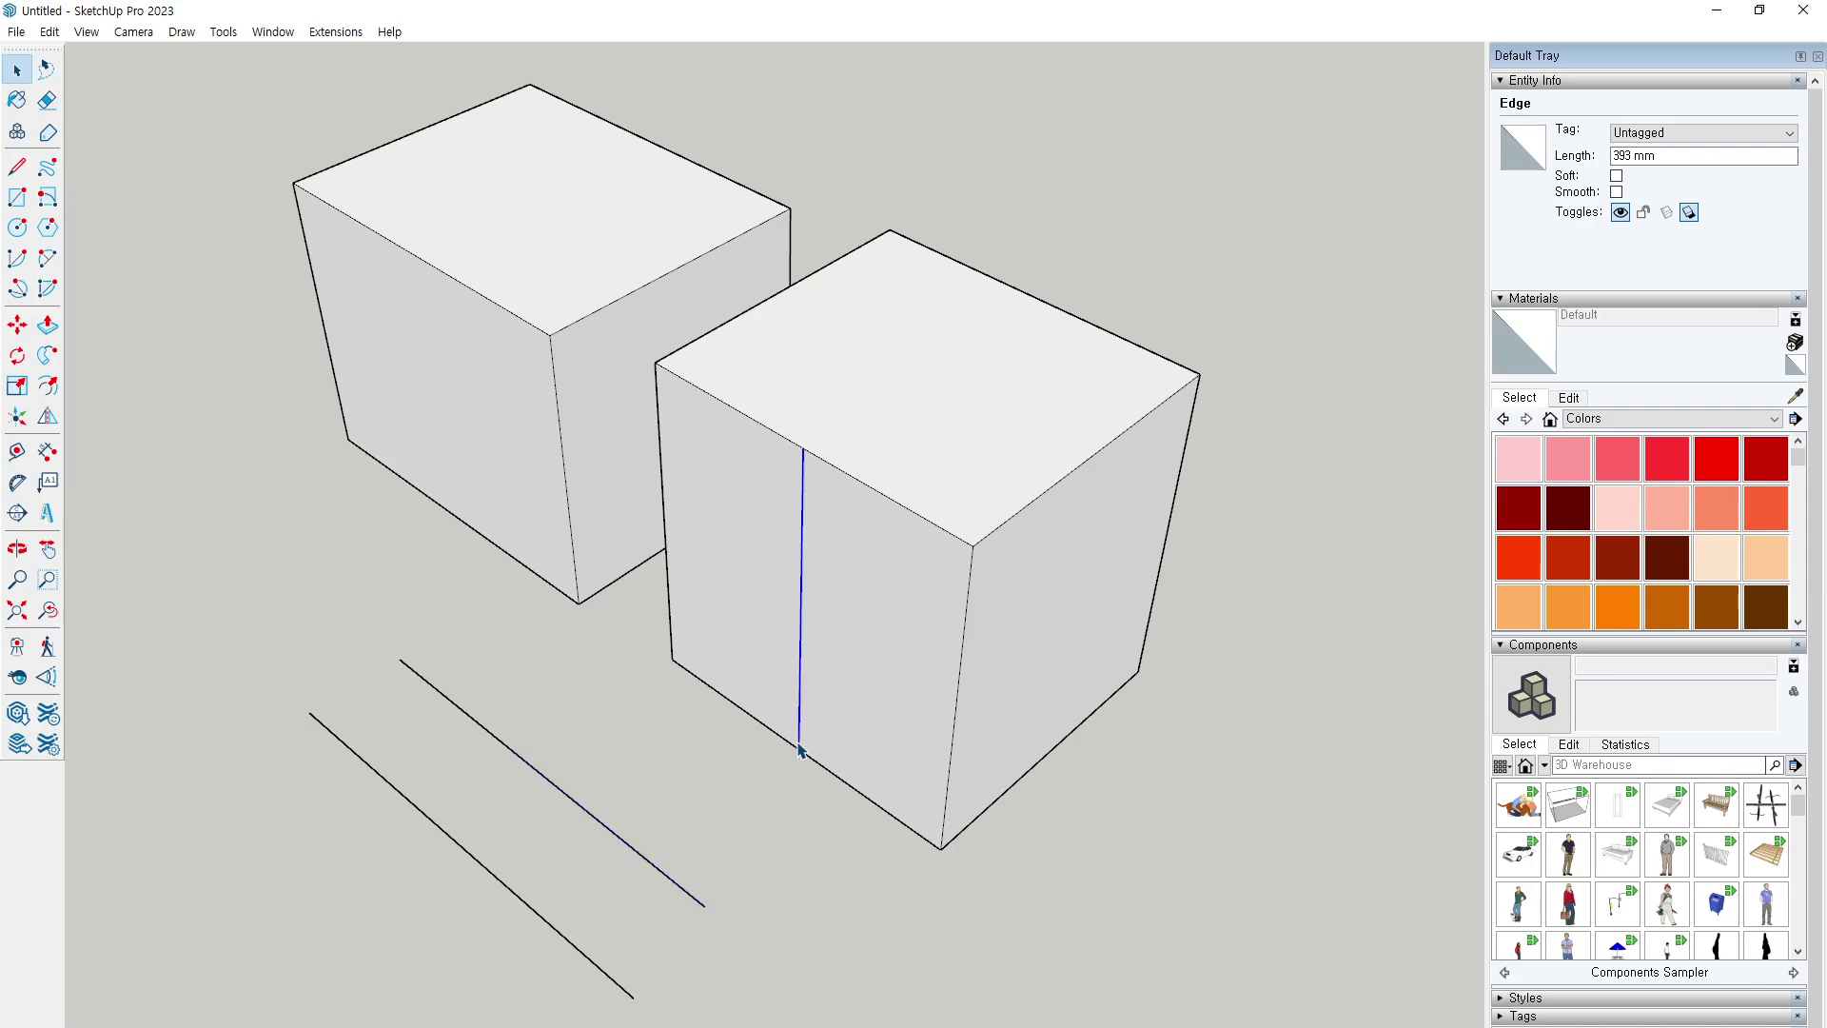
drag(799, 747, 802, 378)
key(e)
drag(814, 644, 775, 580)
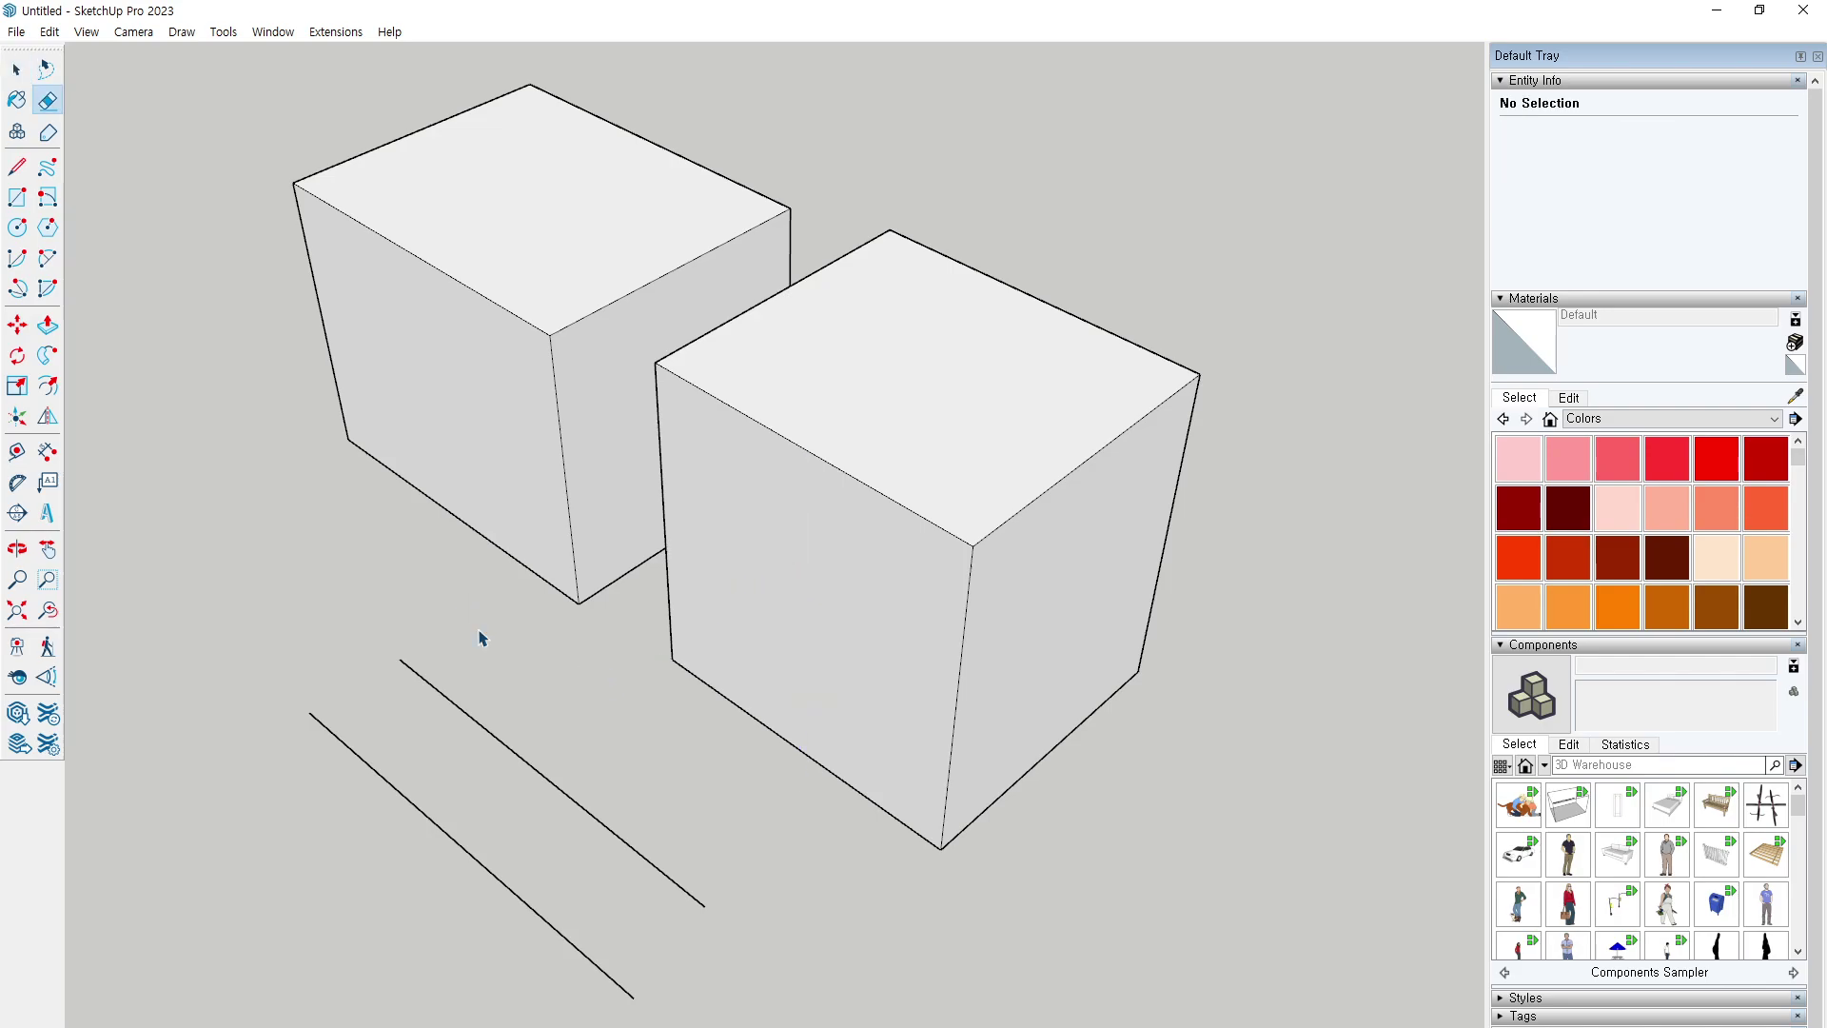
key(space)
Window-select and delete the boxes and lines, then draw a new rectangle face.
scroll(644, 463, down, 3)
drag(1036, 184, 371, 747)
key(Delete)
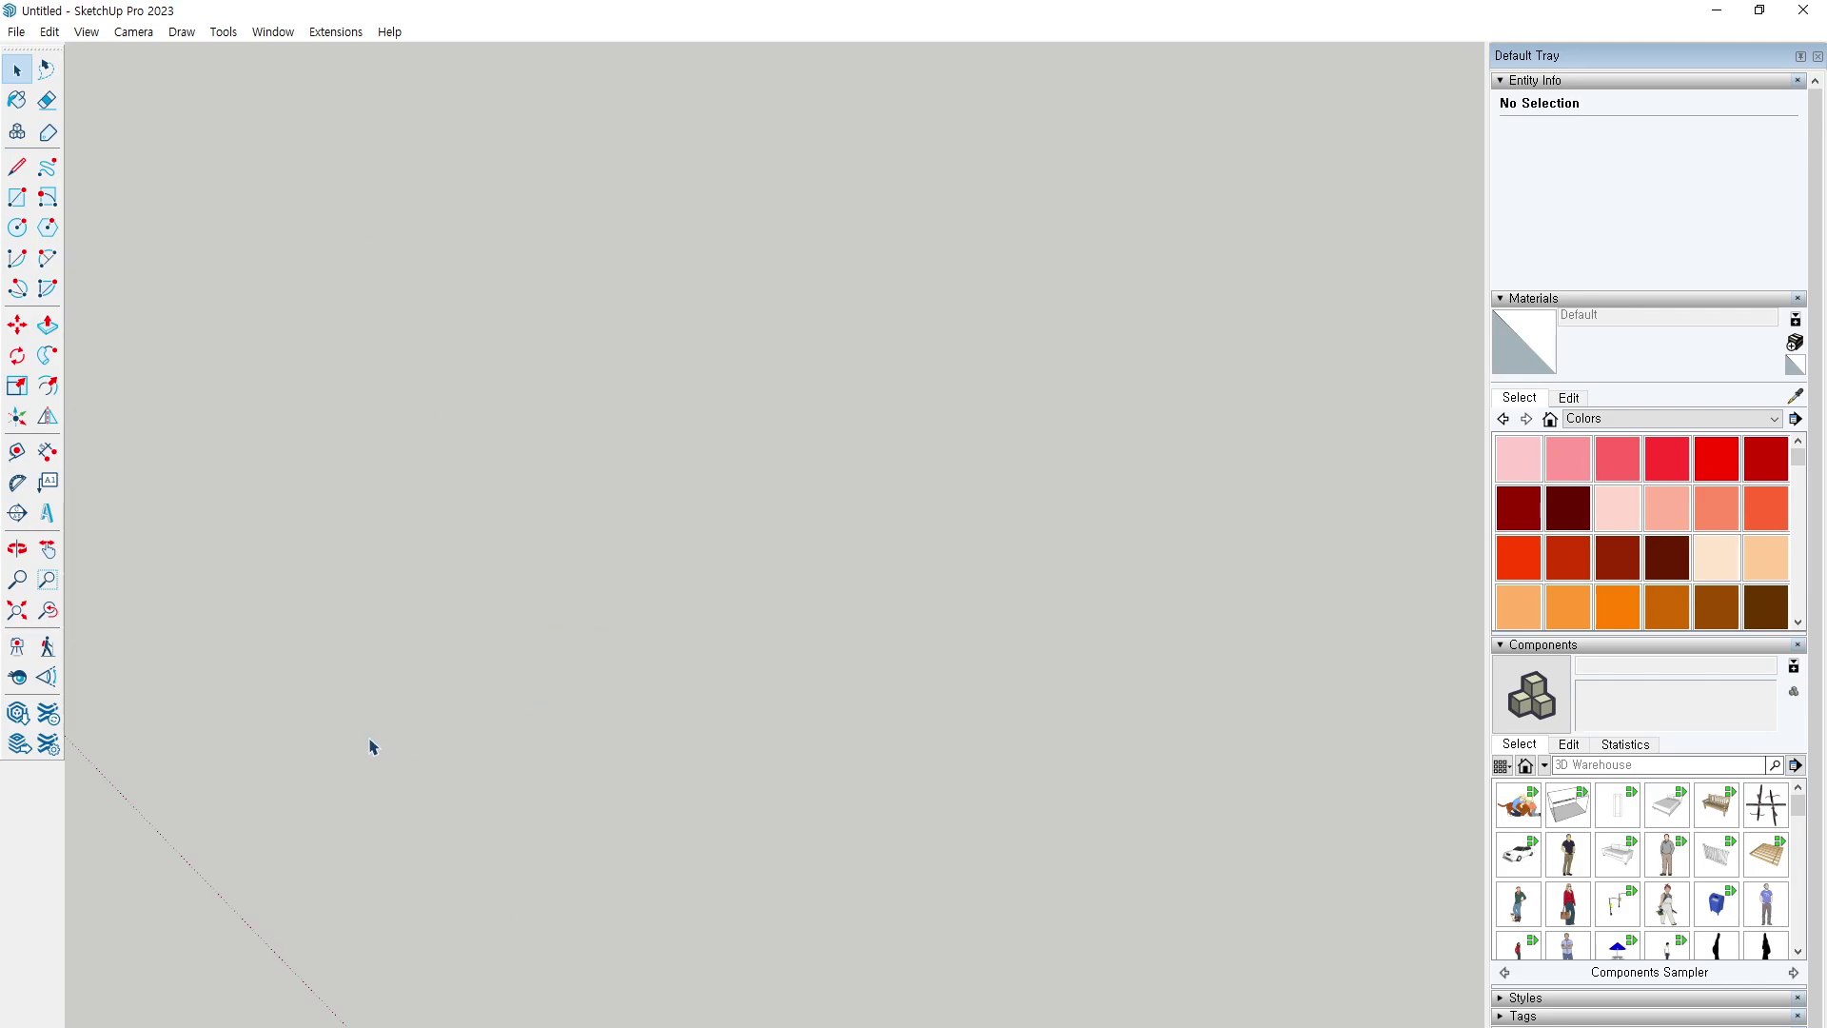
click(17, 197)
click(457, 416)
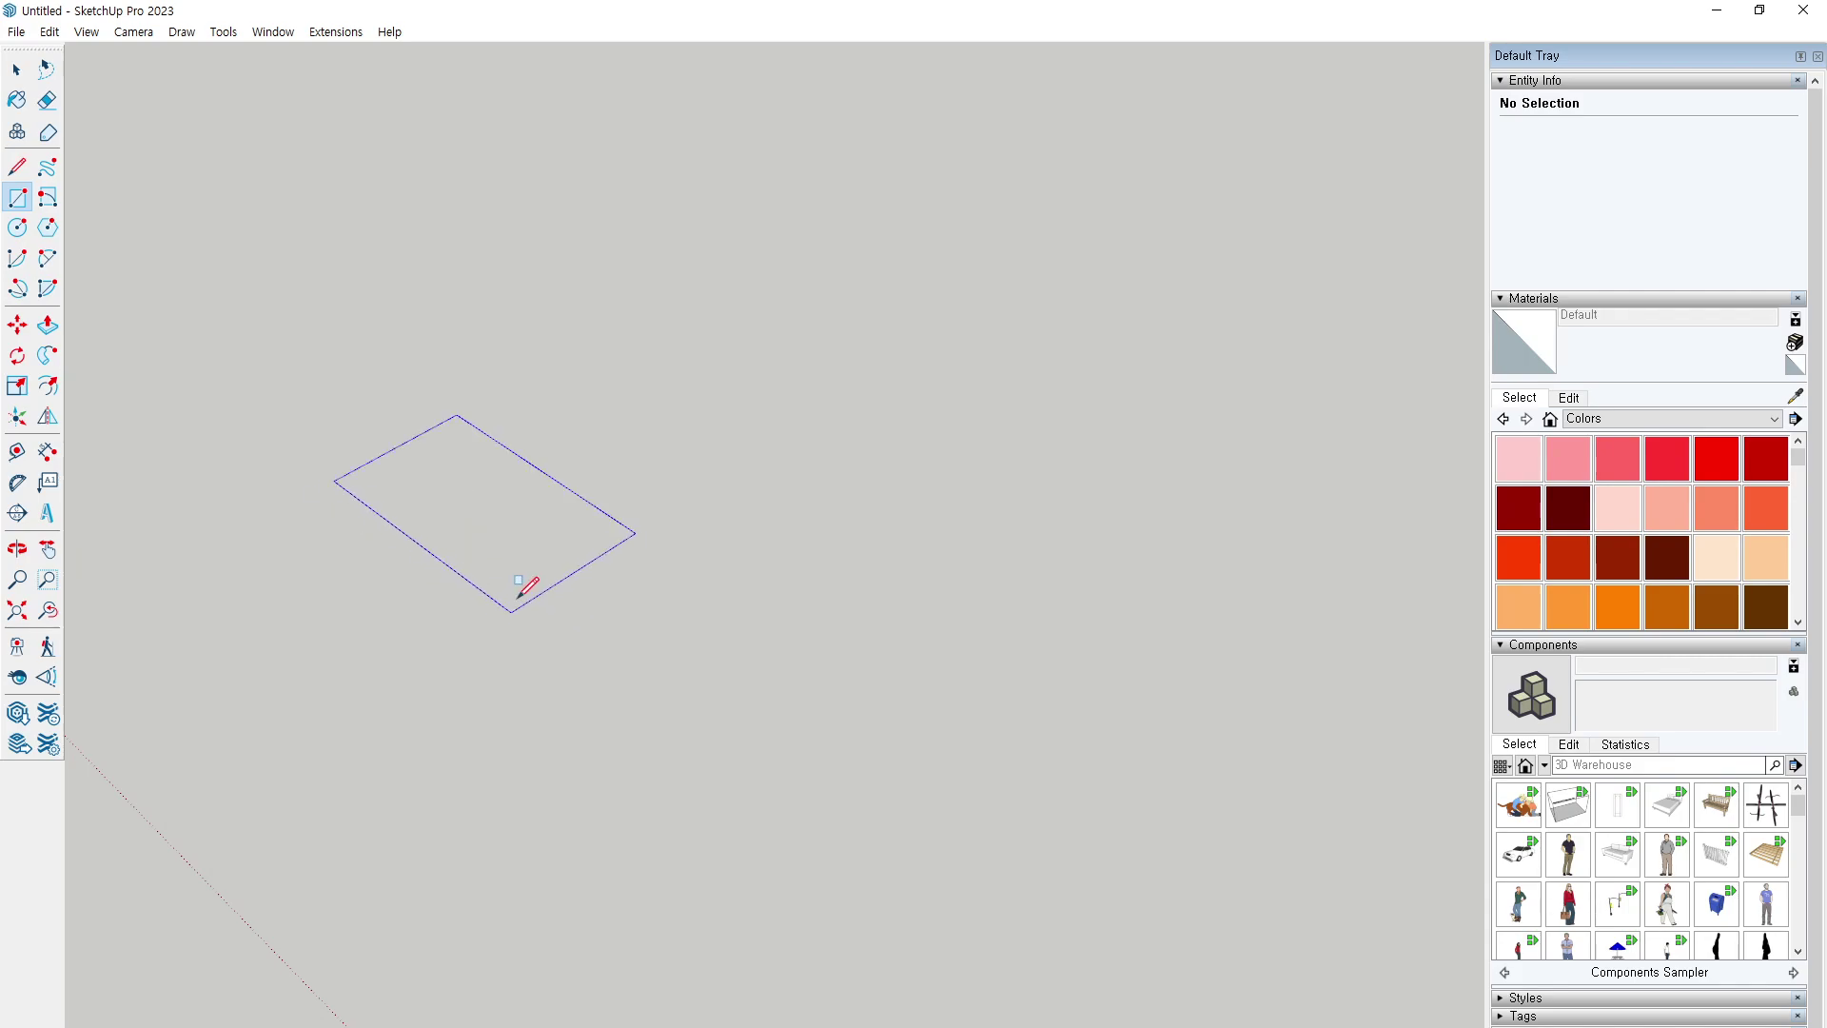
click(547, 581)
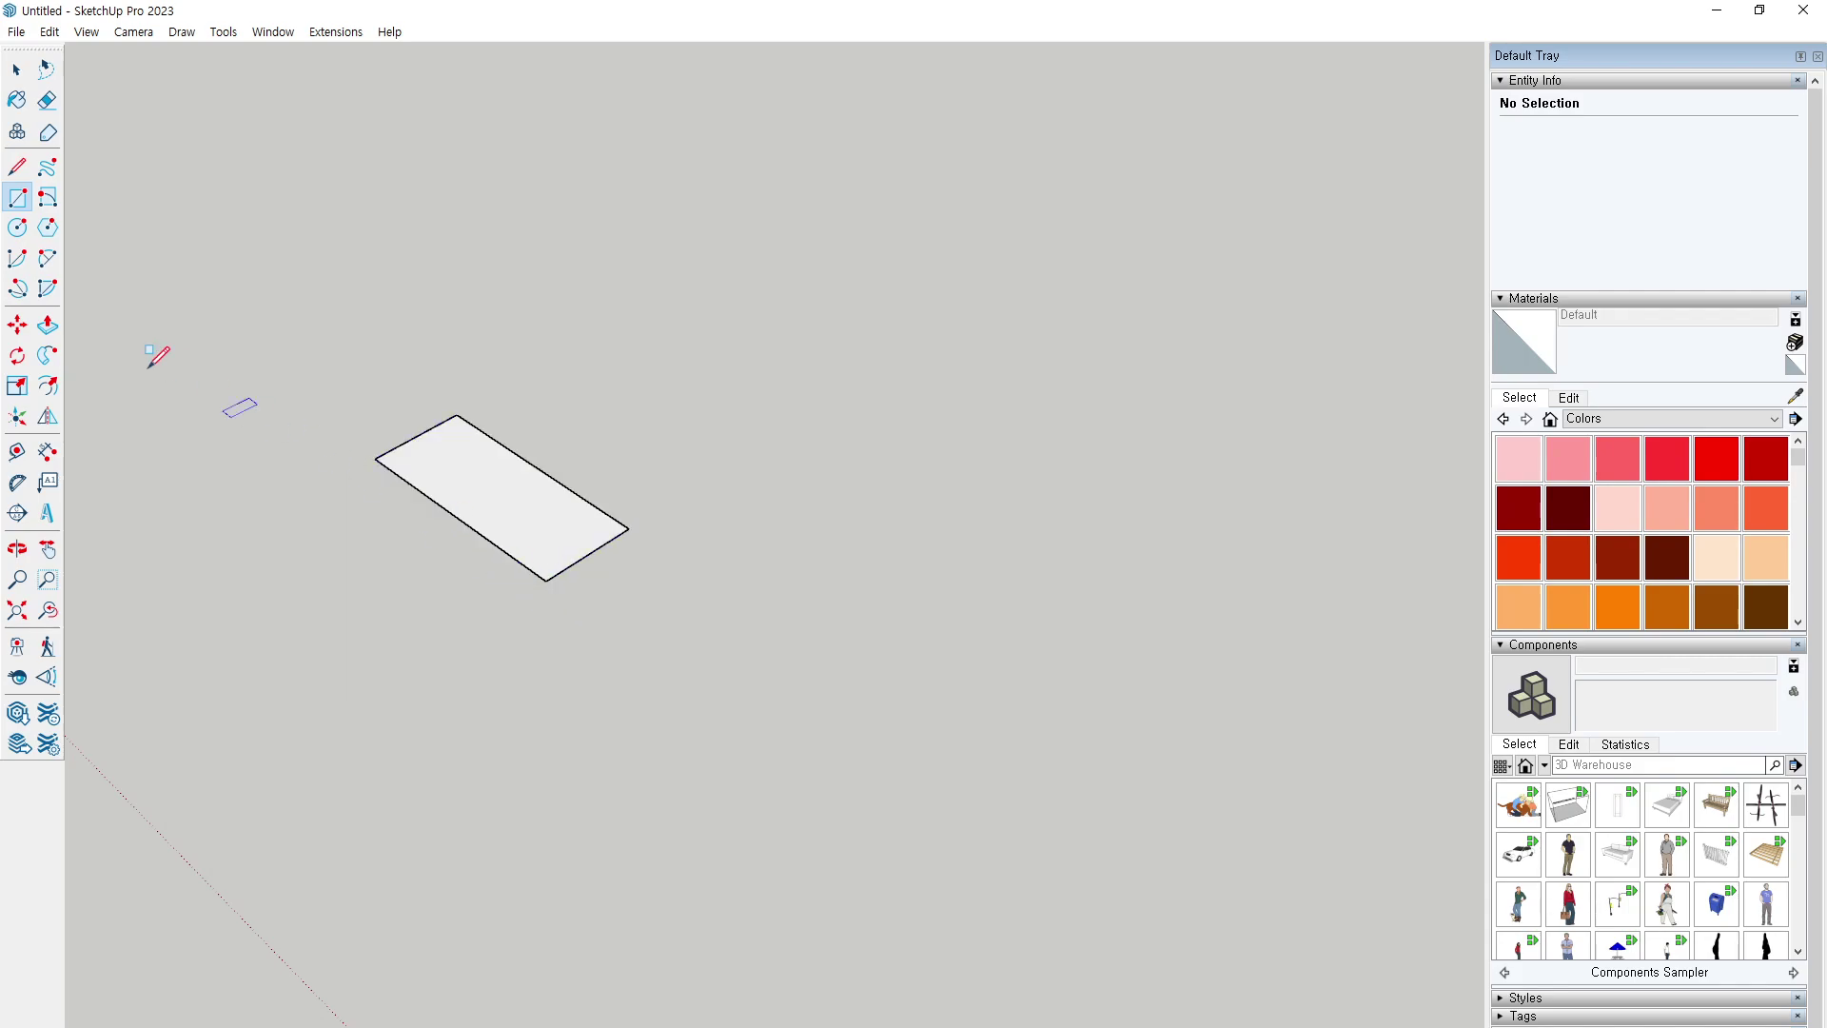
Draw a separate line right of the rectangle and retrace the rectangle's left-to-bottom edge.
click(18, 167)
click(739, 383)
click(941, 495)
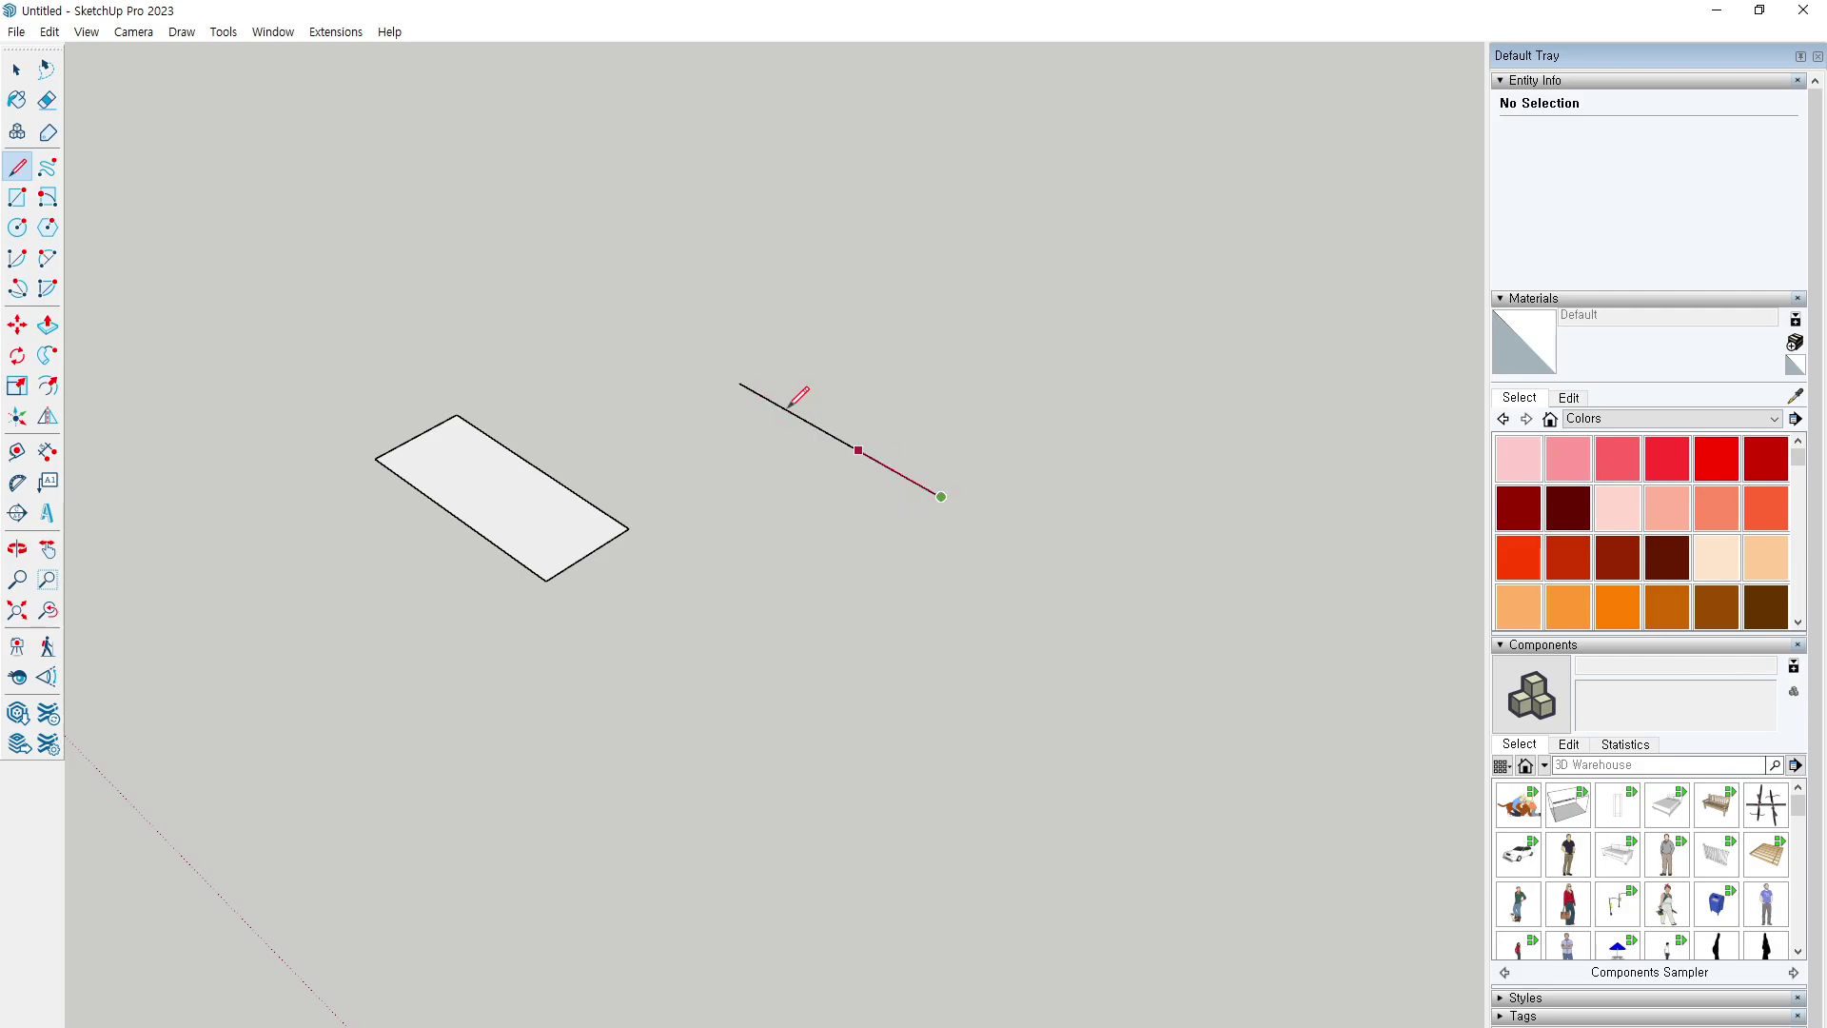
scroll(783, 380, up, 1)
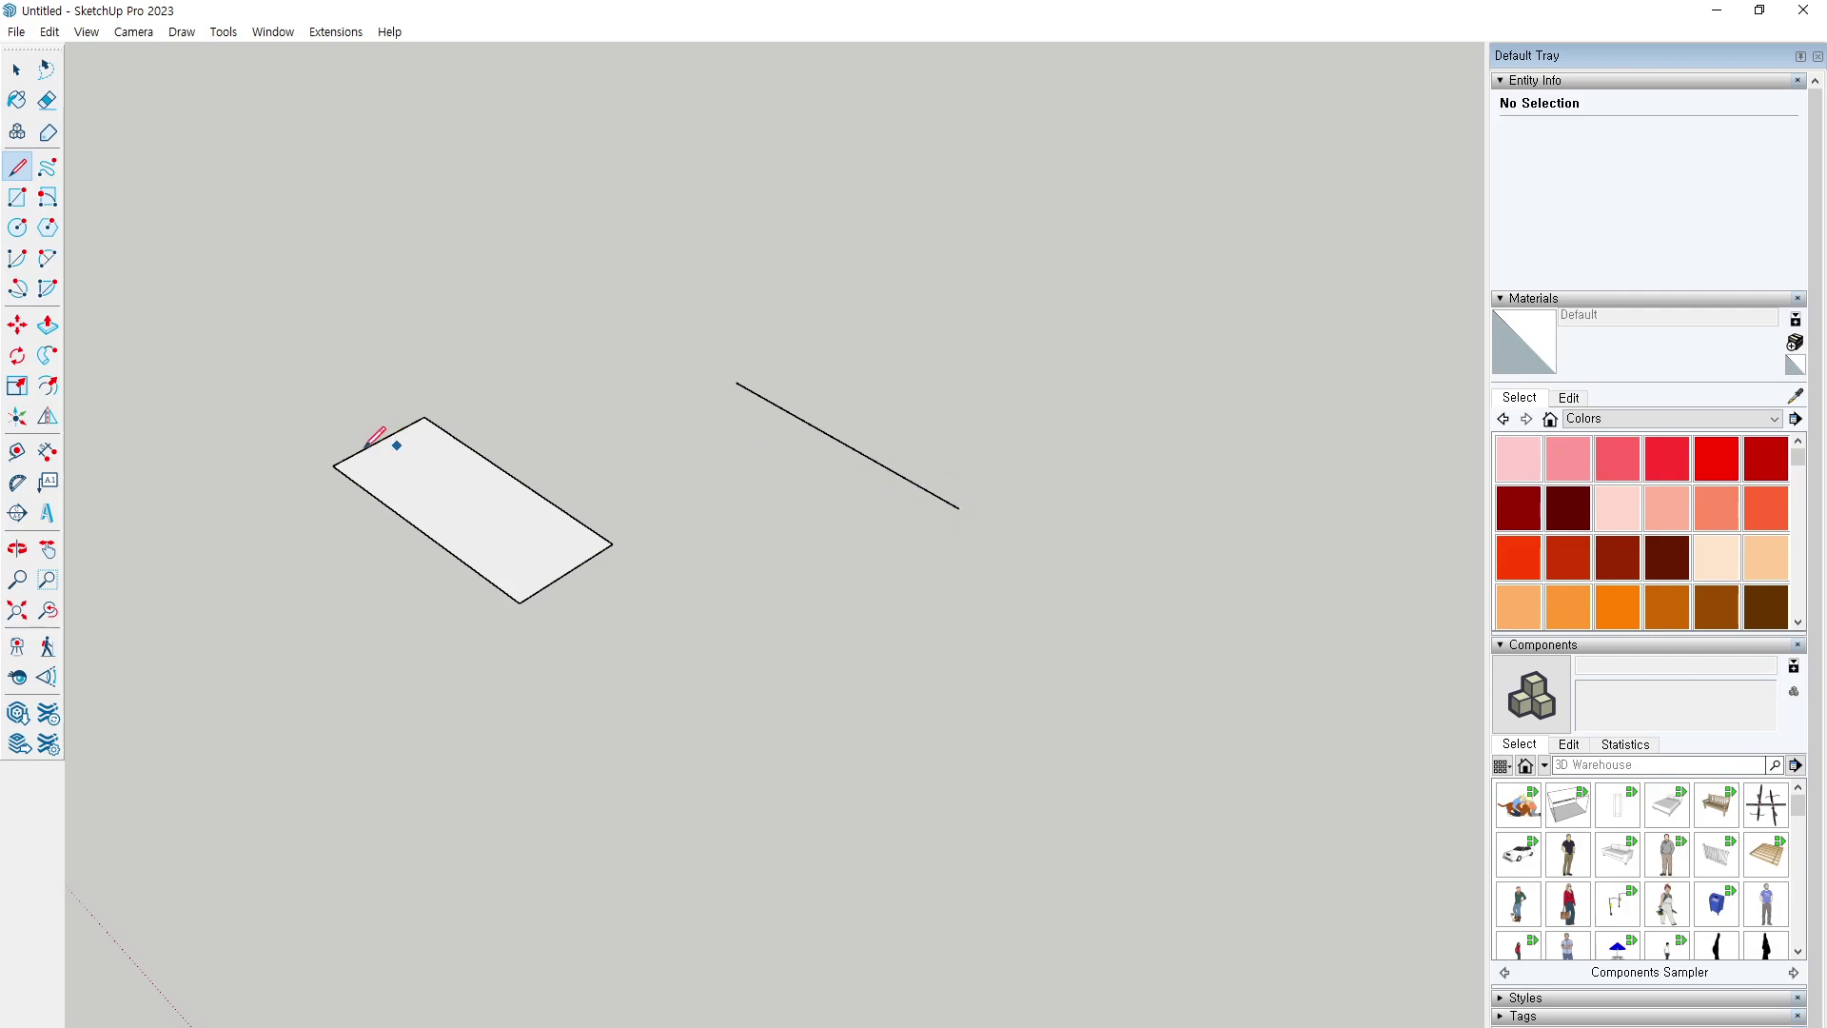
scroll(333, 465, up, 1)
click(333, 465)
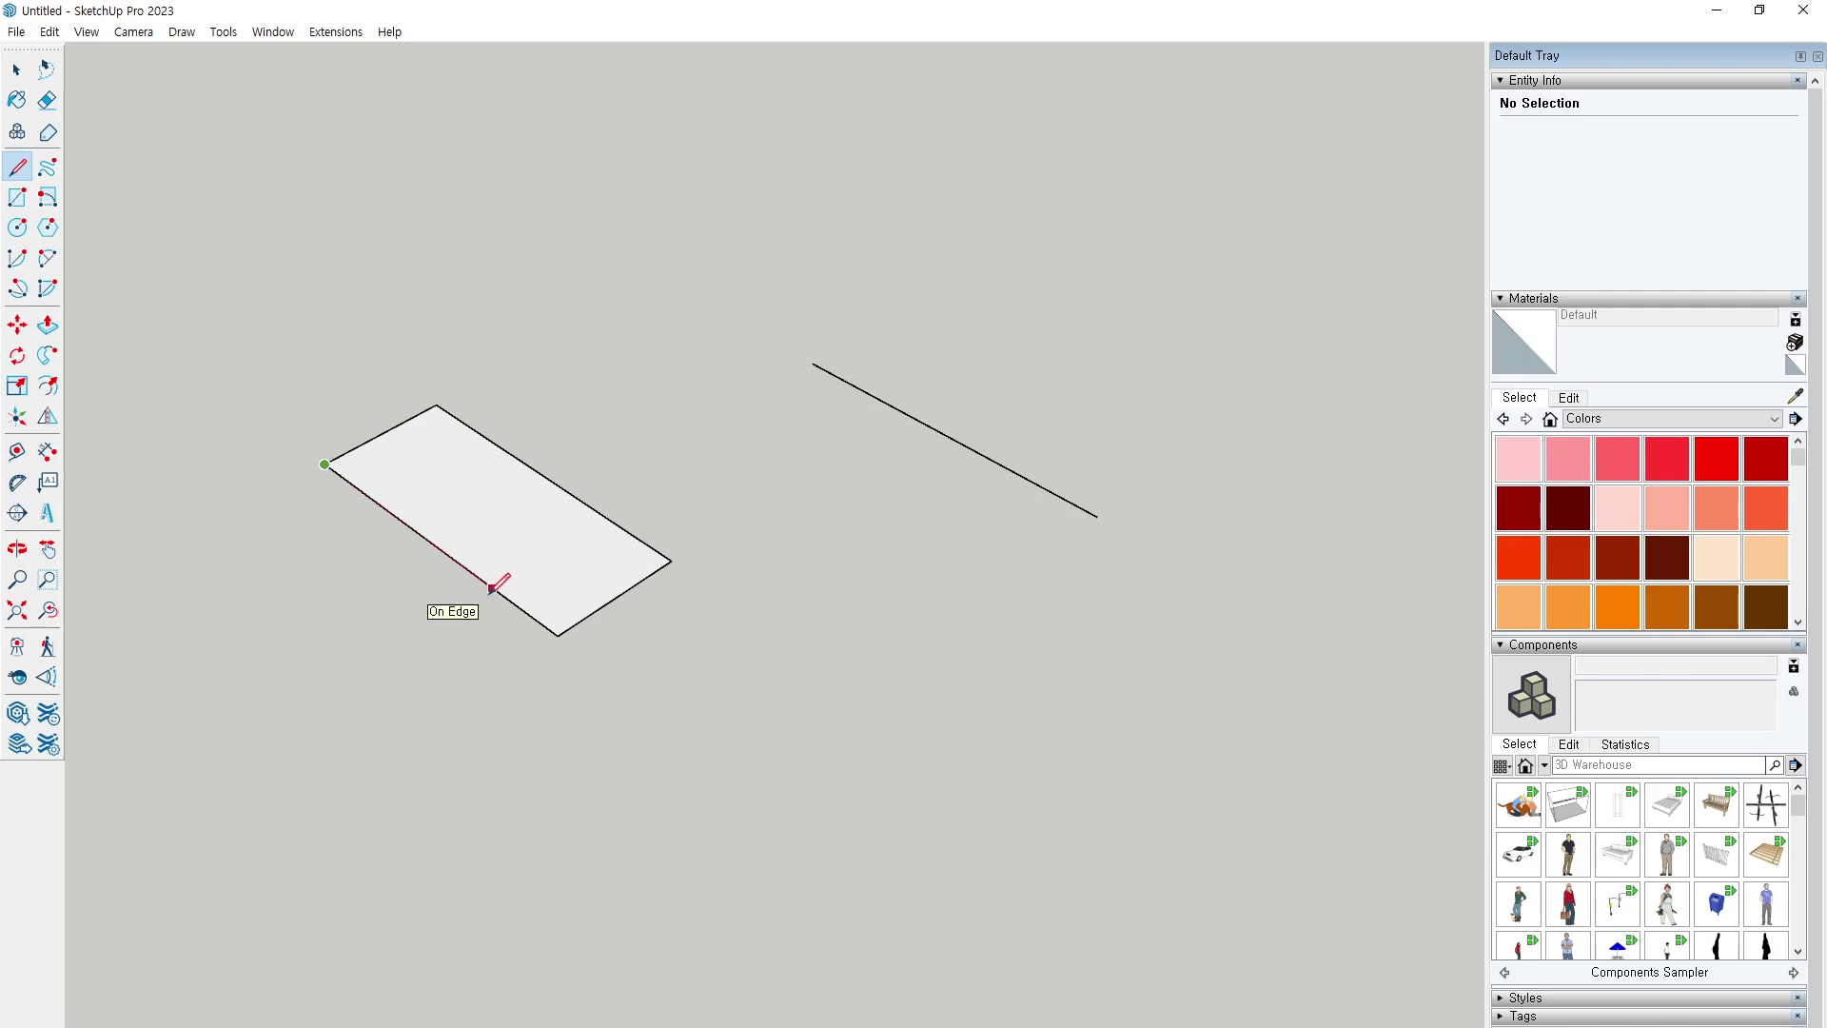
click(566, 626)
Start pulling the rectangle into a box, then cancel and clear the selection.
key(p)
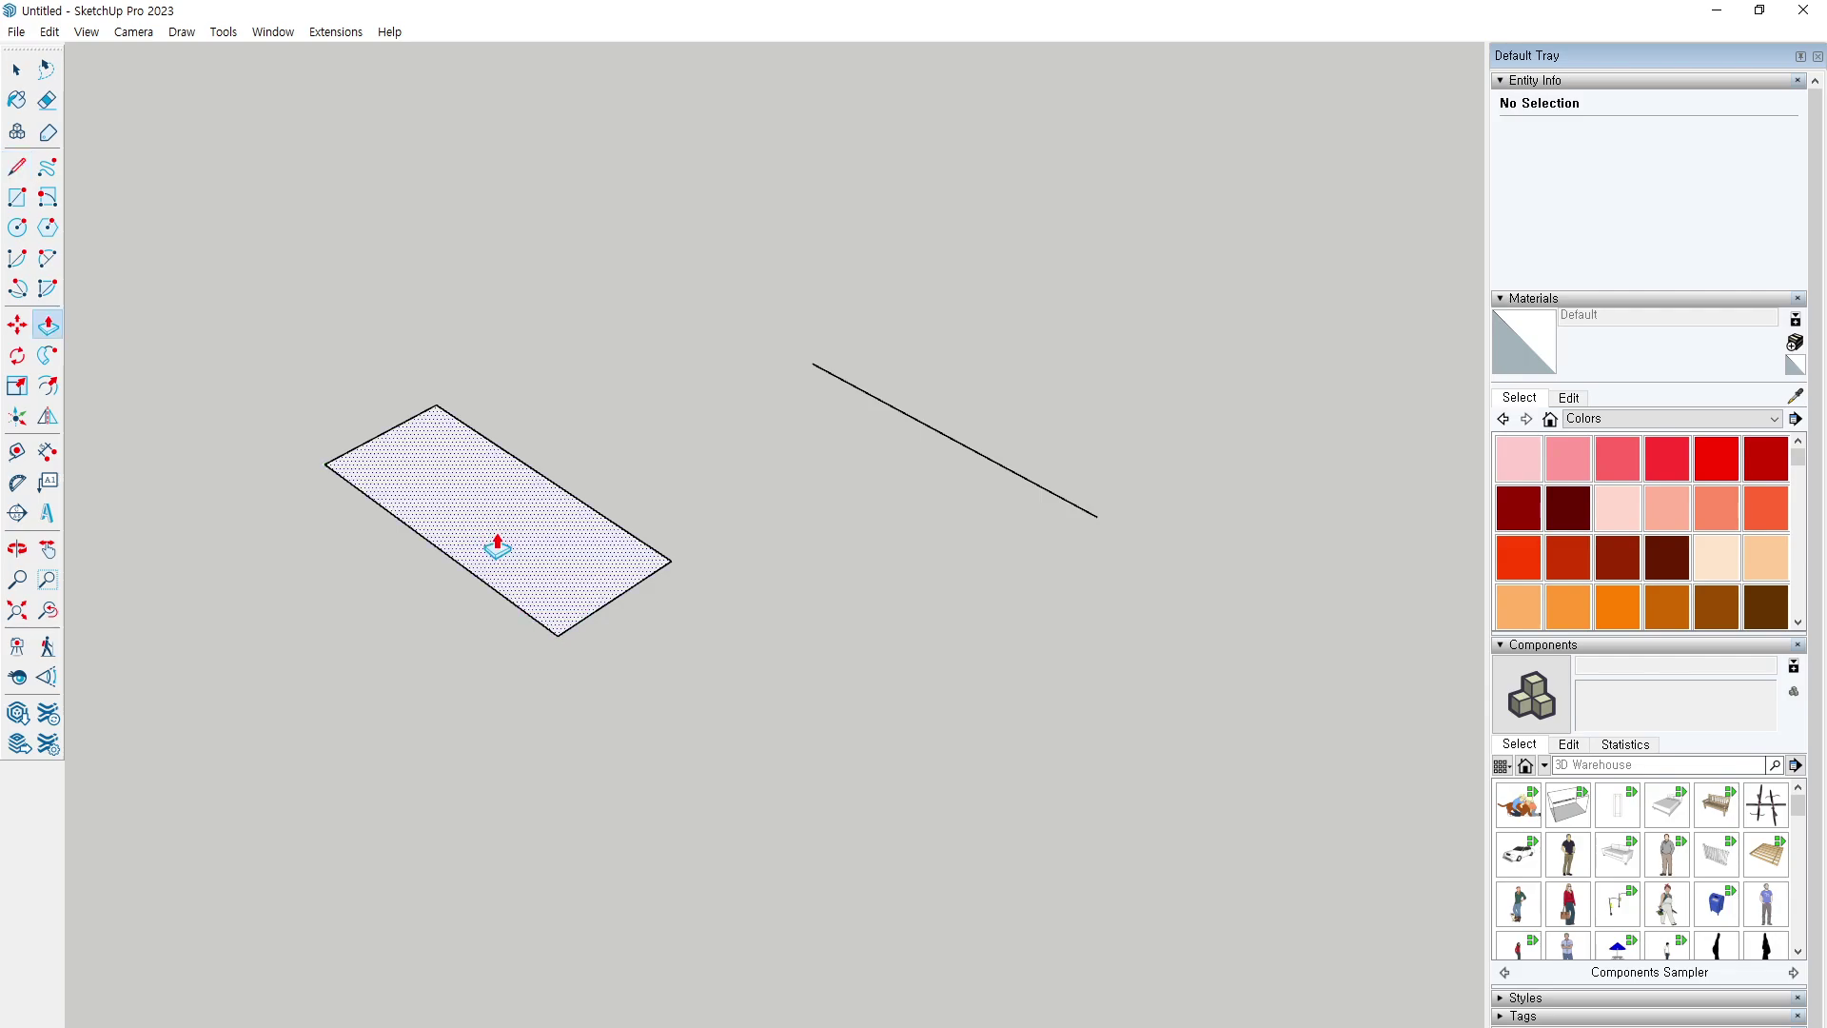
drag(497, 542, 540, 417)
key(Escape)
key(space)
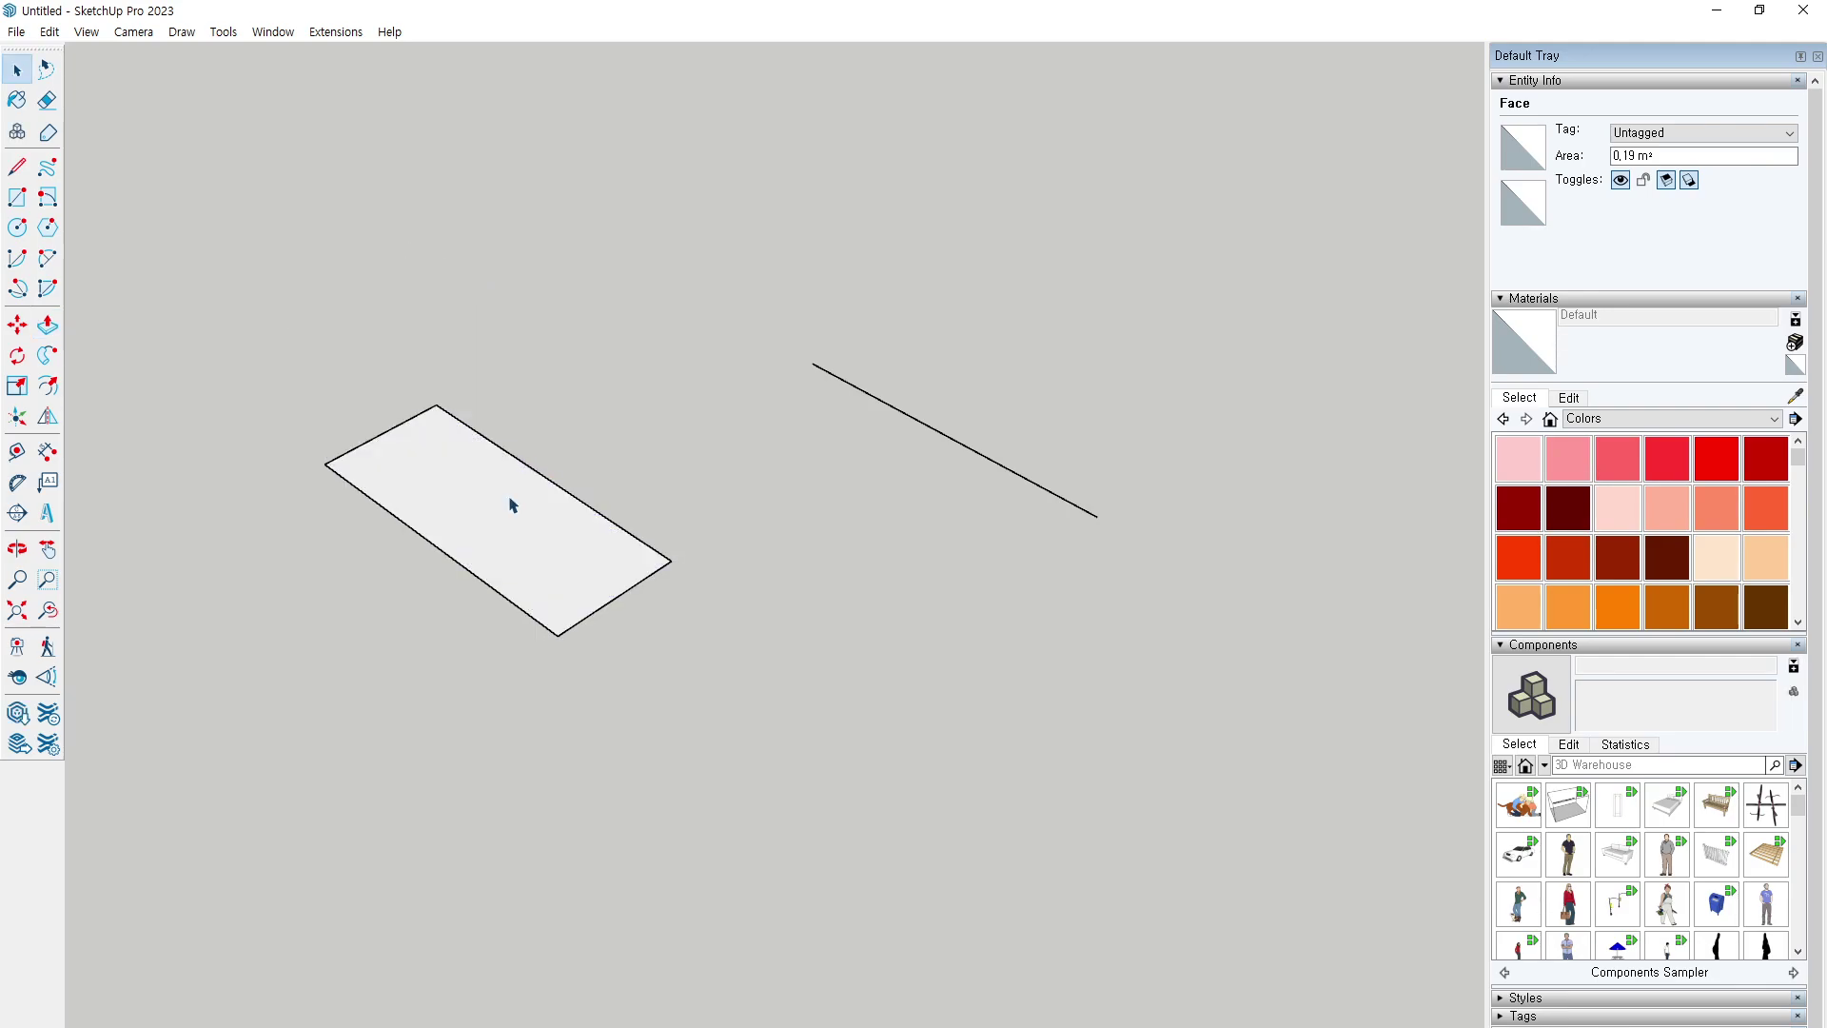
key(Escape)
Redraw the rectangle's edge, raise it into a box, and window-select the box with the line.
key(l)
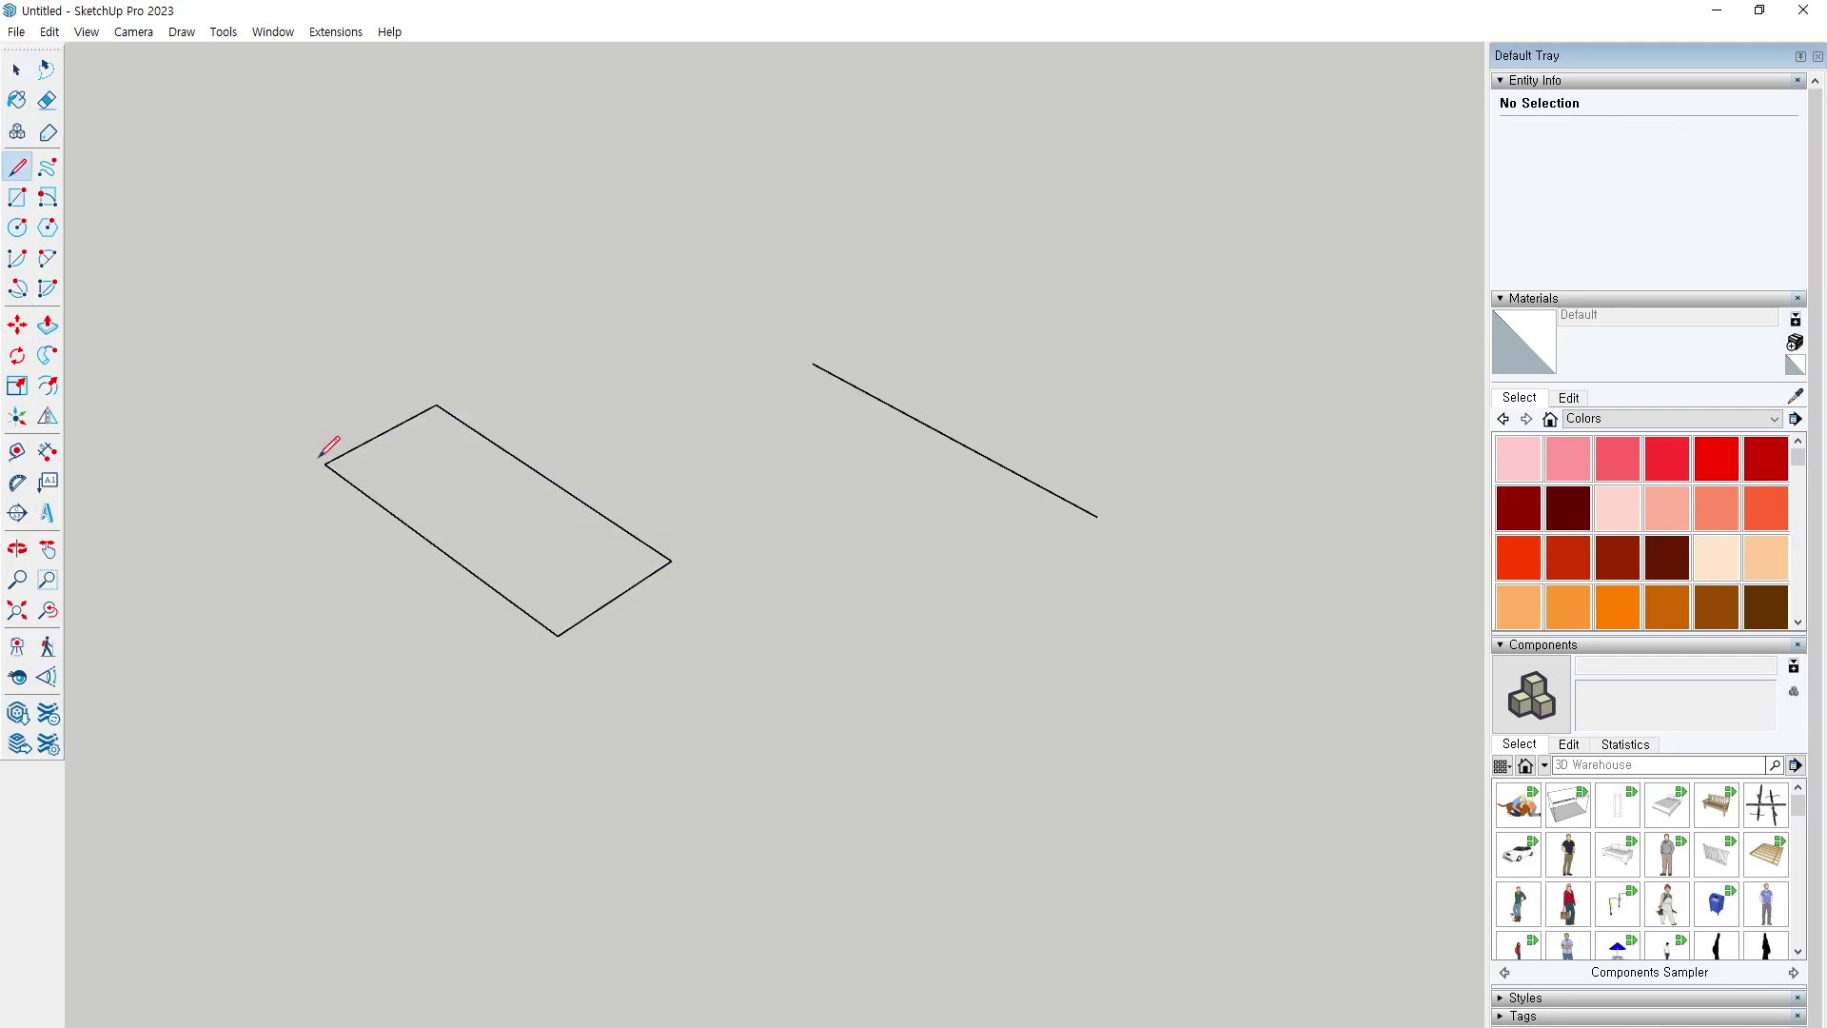
click(324, 463)
click(558, 634)
key(p)
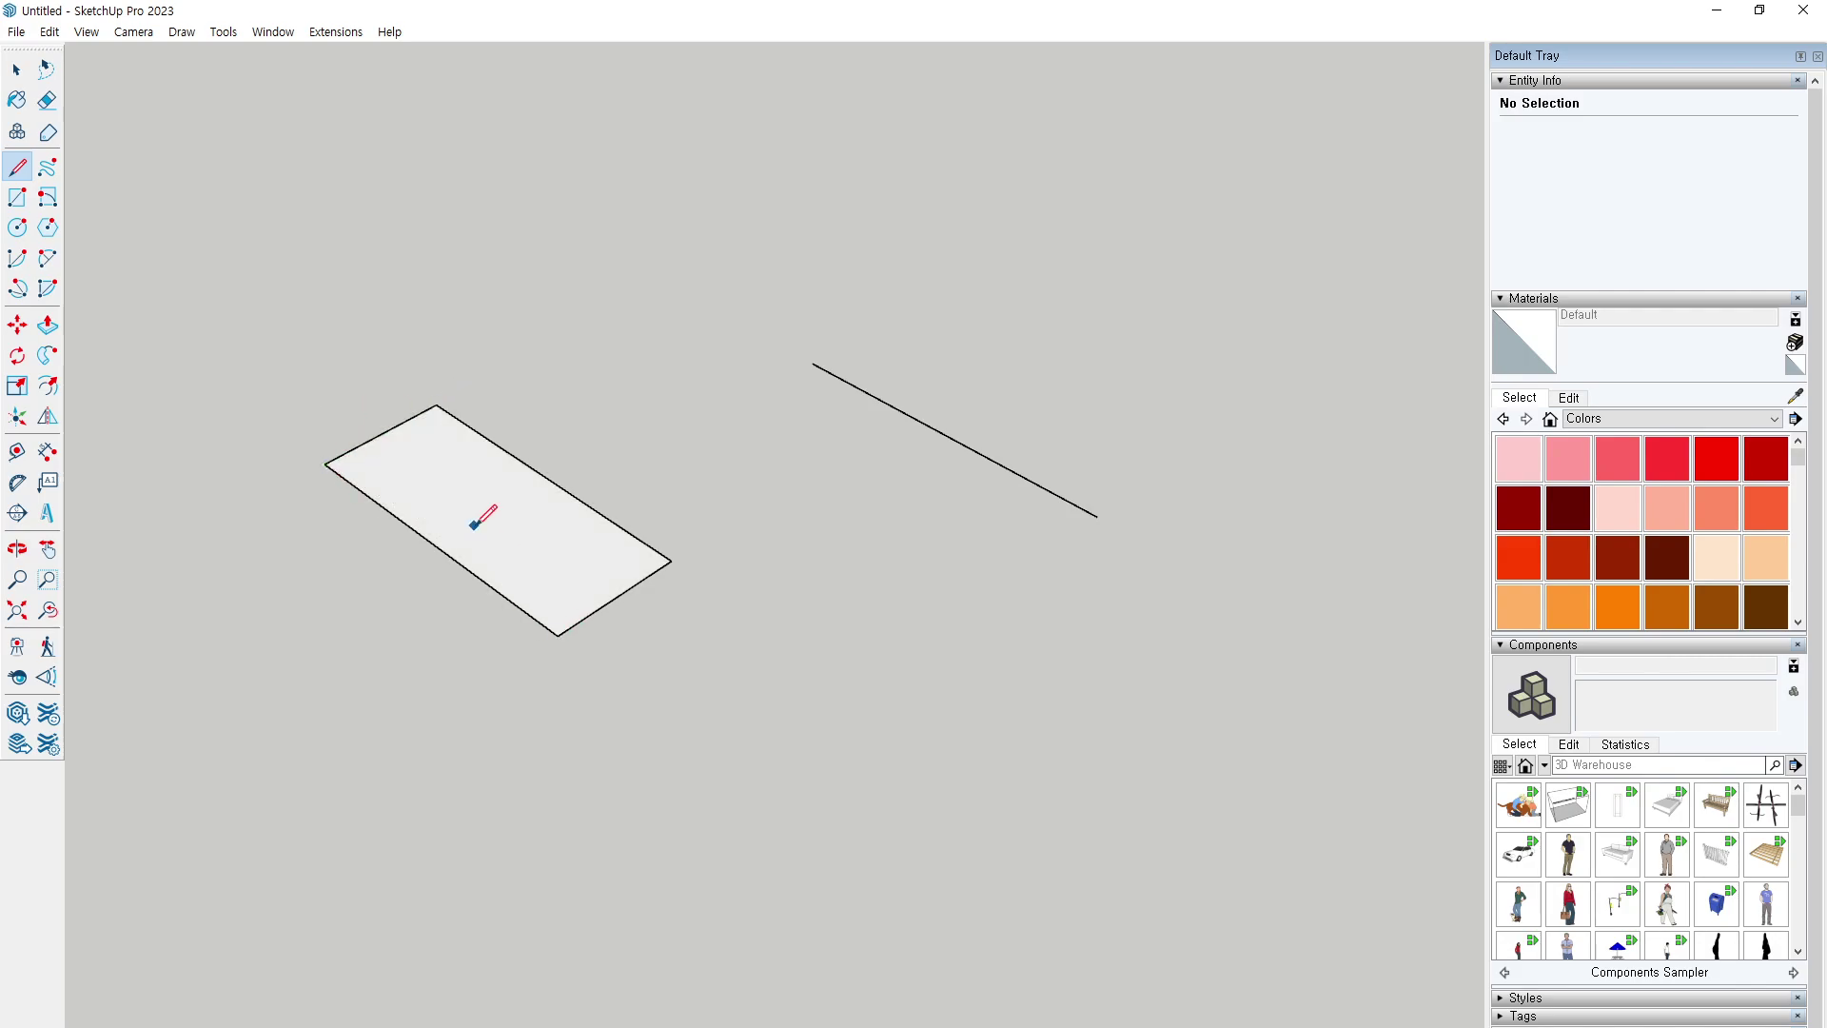
drag(480, 531, 545, 316)
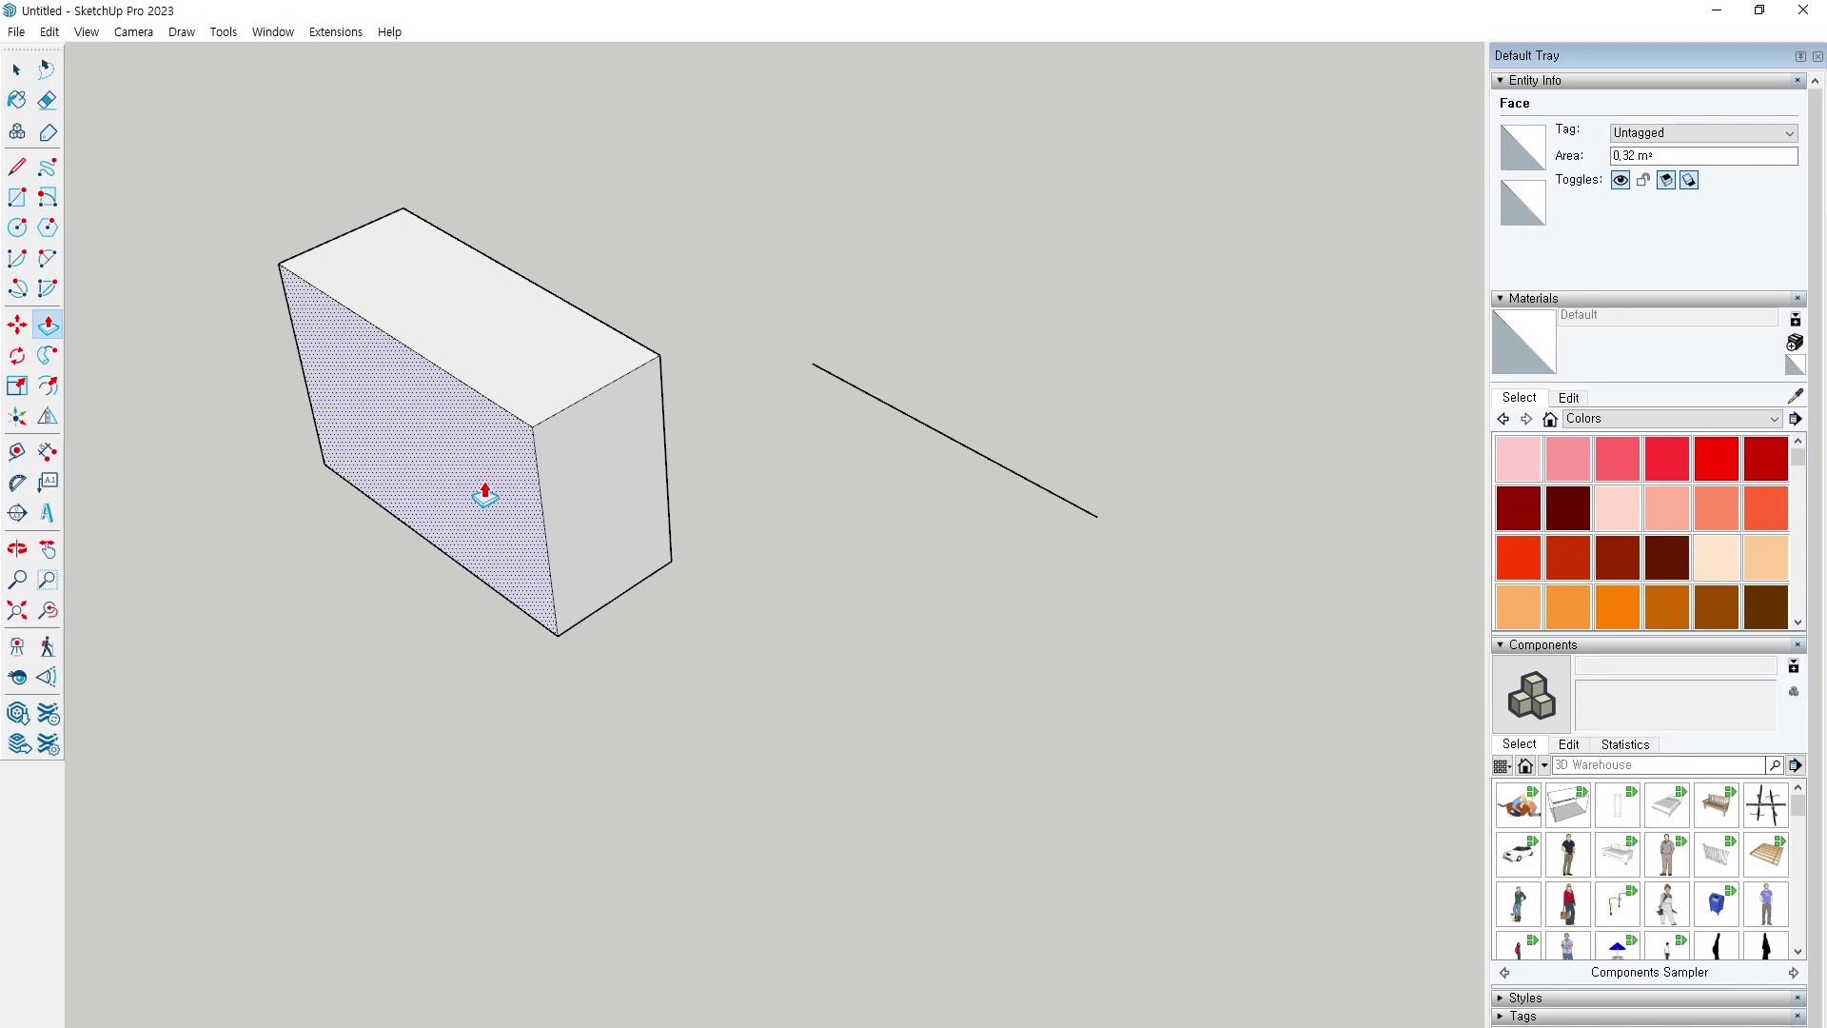
scroll(571, 476, down, 2)
key(space)
drag(943, 226, 164, 626)
Delete the practice box and line, then orbit to an angled view of the walled room and doorway.
key(Delete)
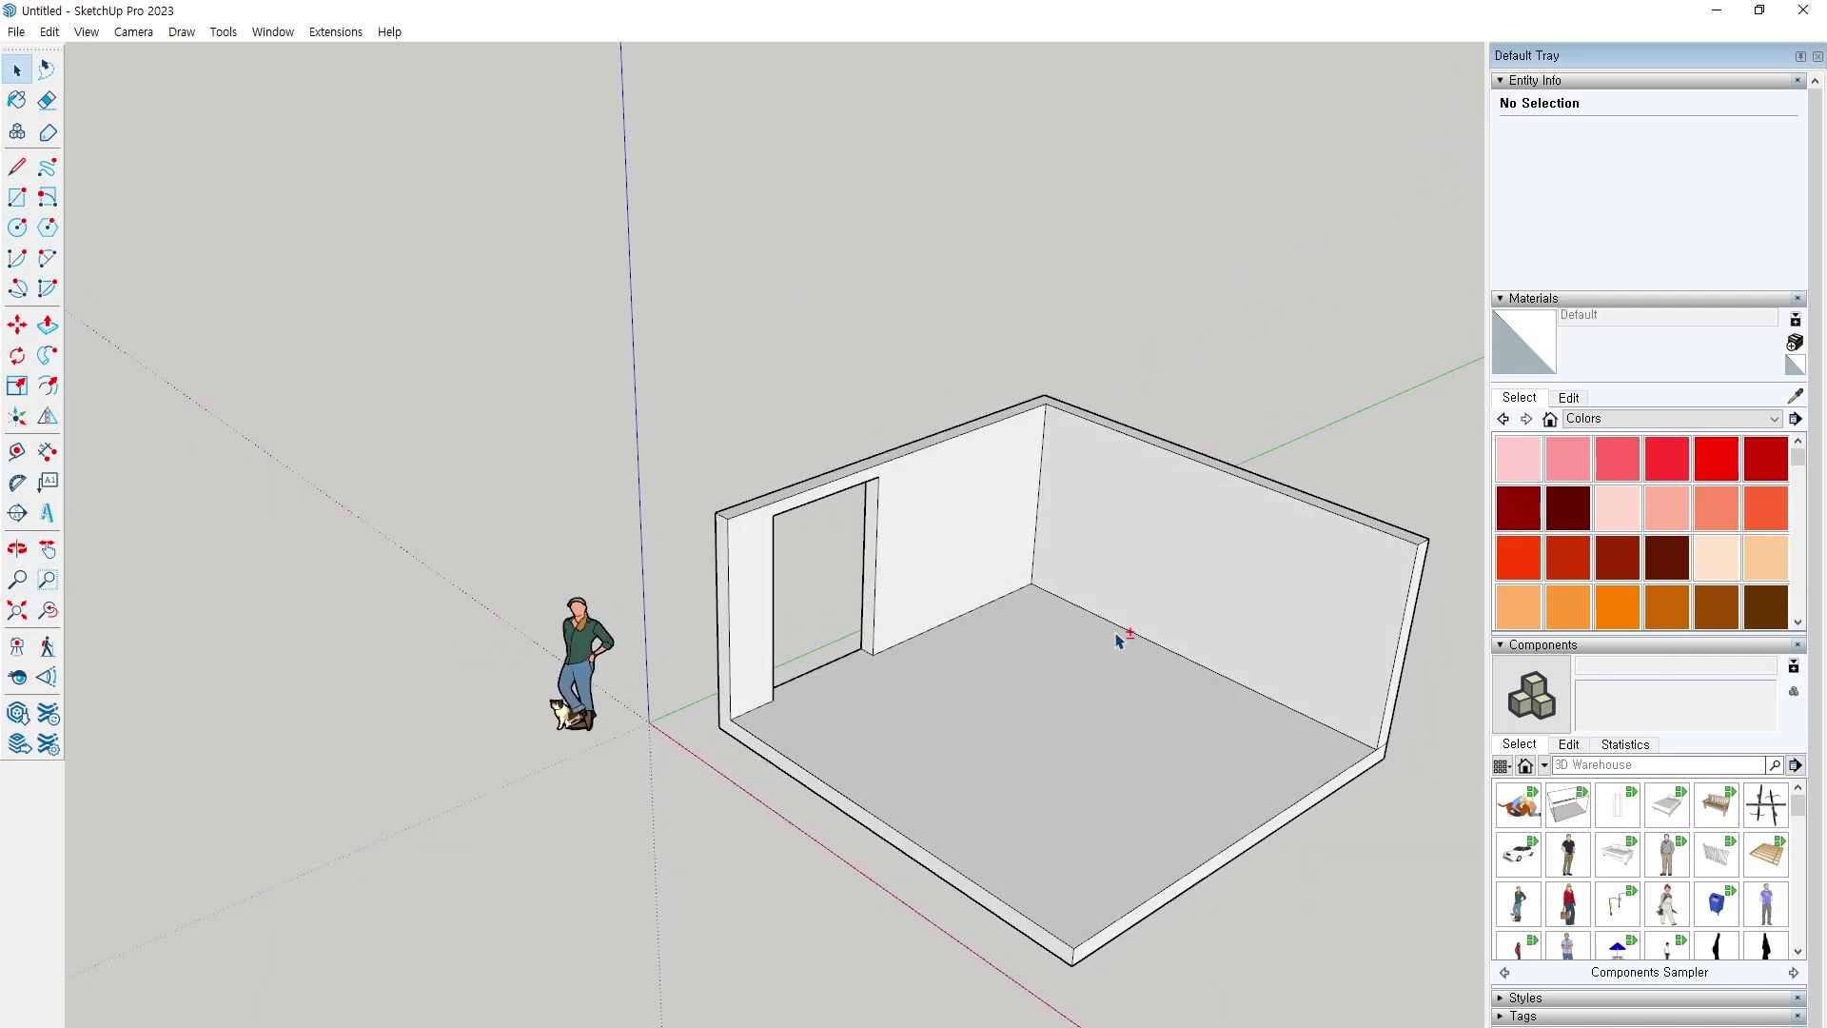
drag(930, 552, 913, 583)
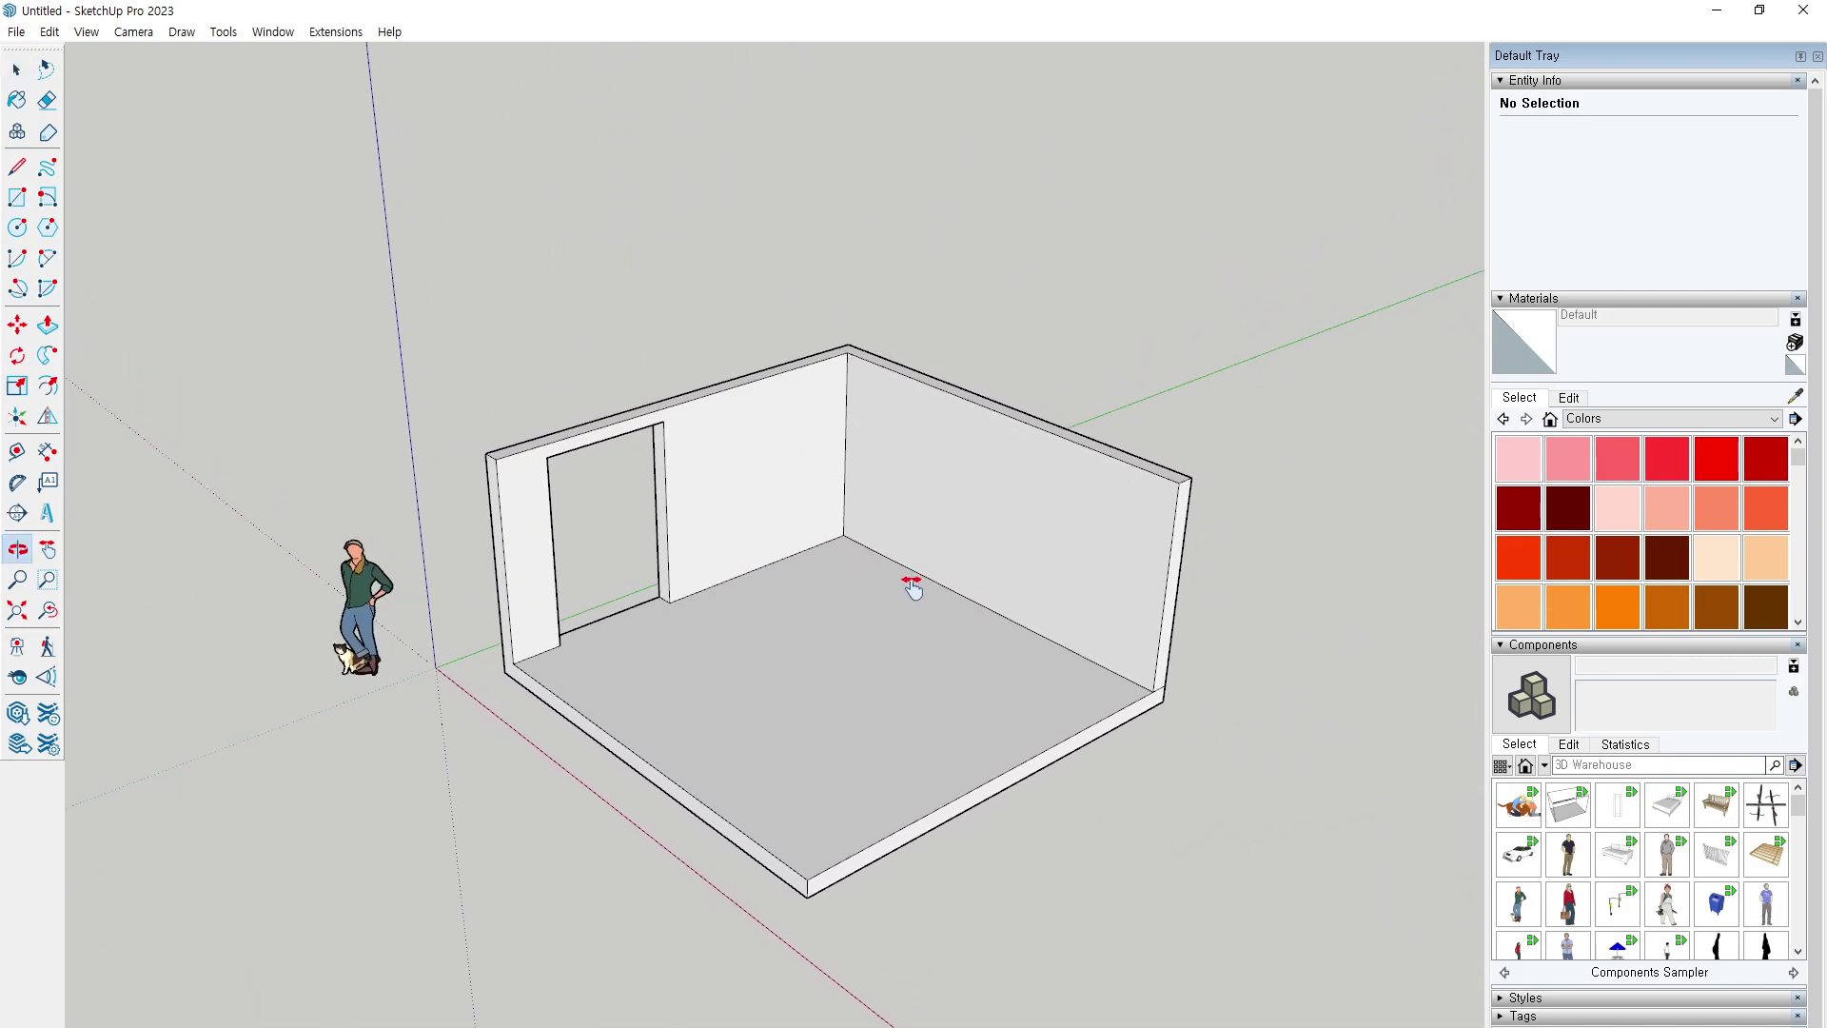
key(space)
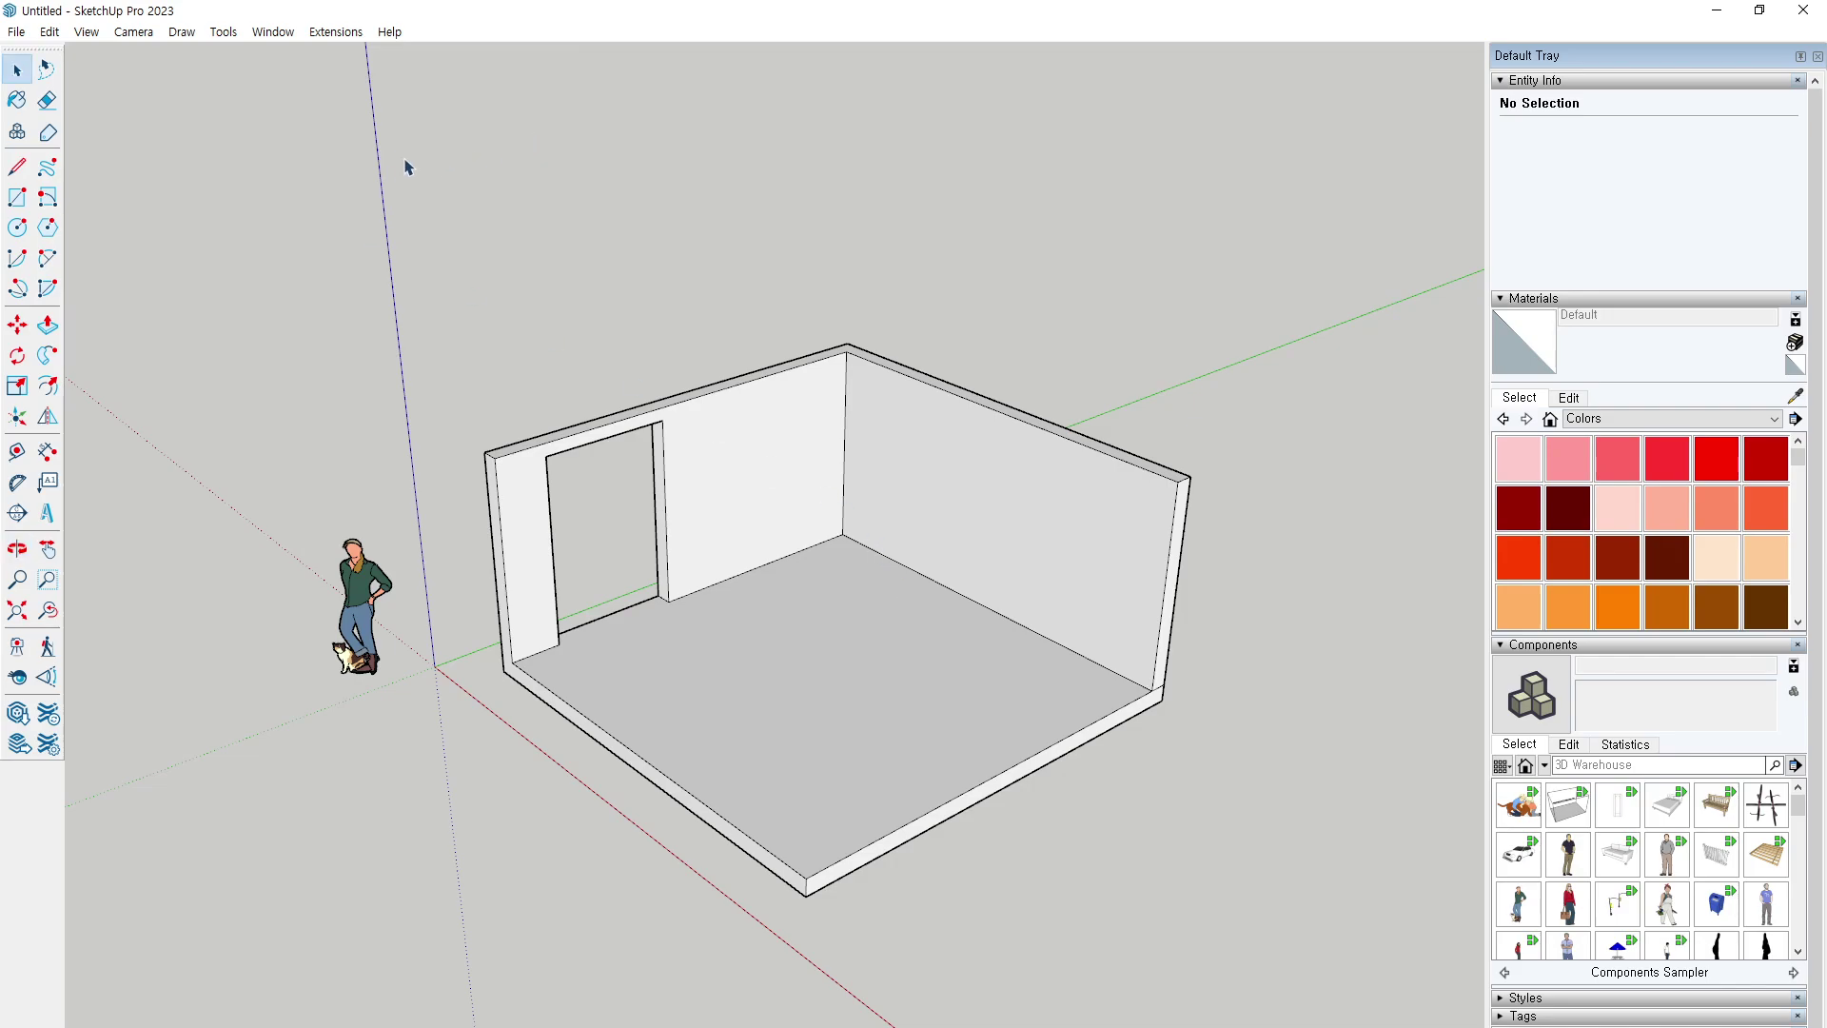